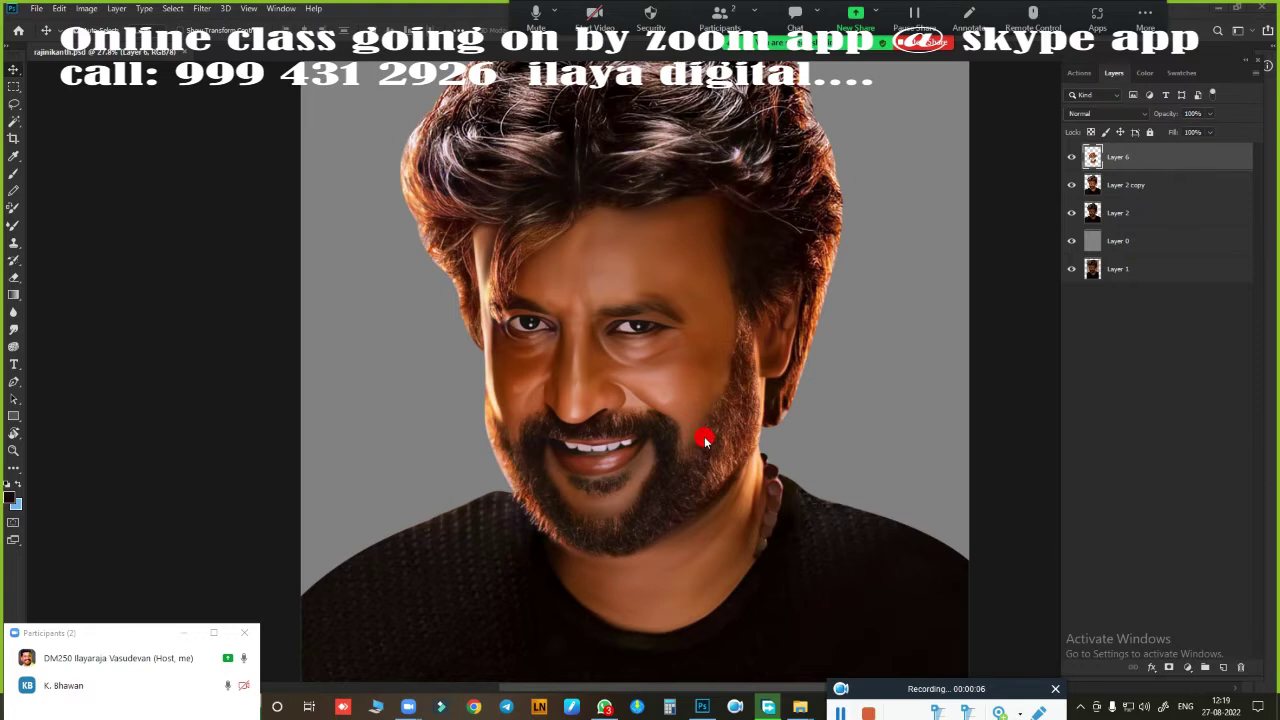
Step: Pick the Smudge tool and add a new empty Layer 7 above Layer 6
left_click(705, 440, "ctrl")
left_click(1157, 160)
left_click(1222, 667)
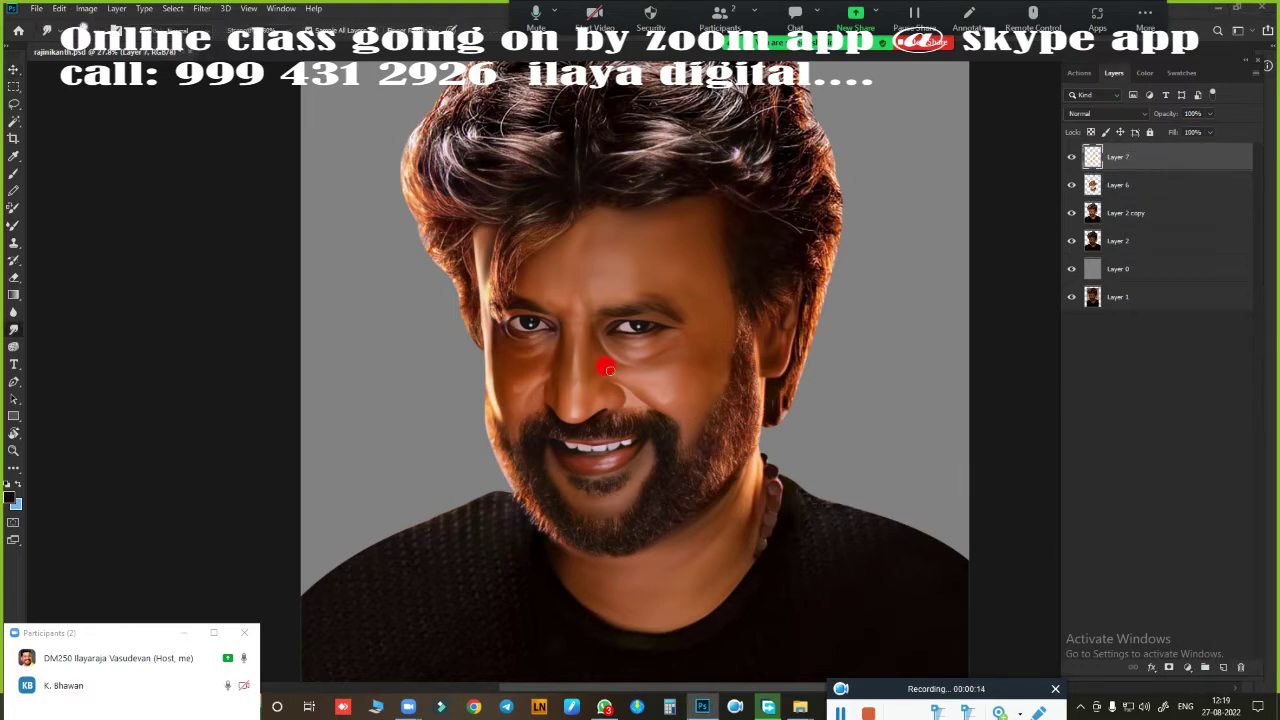
Step: Blend stray moustache hairs into the skin tone and pull dark strokes through the moustache
mouse_move(609, 369)
left_mouse_down()
mouse_move(749, 371)
mouse_move(868, 310)
mouse_move(814, 354)
mouse_move(725, 367)
mouse_move(707, 444)
mouse_move(620, 343)
left_mouse_up()
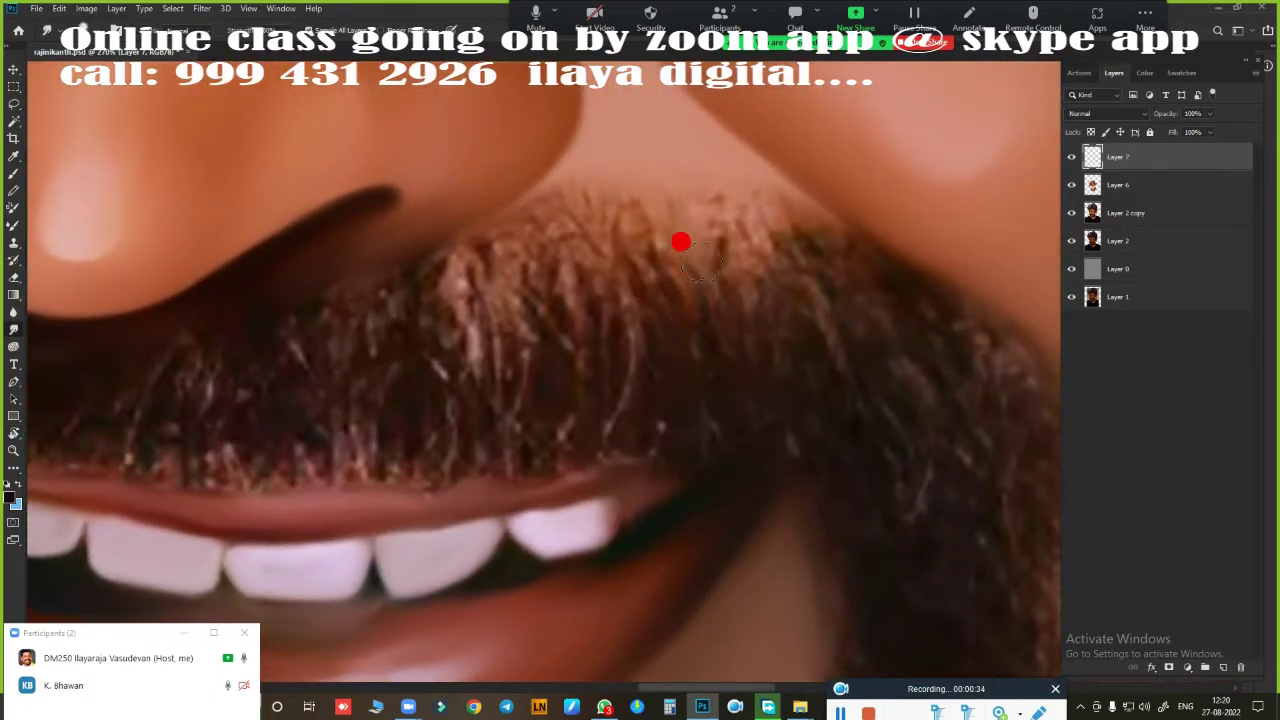
mouse_move(680, 242)
left_mouse_down()
mouse_move(677, 180)
mouse_move(780, 257)
mouse_move(711, 350)
left_mouse_up()
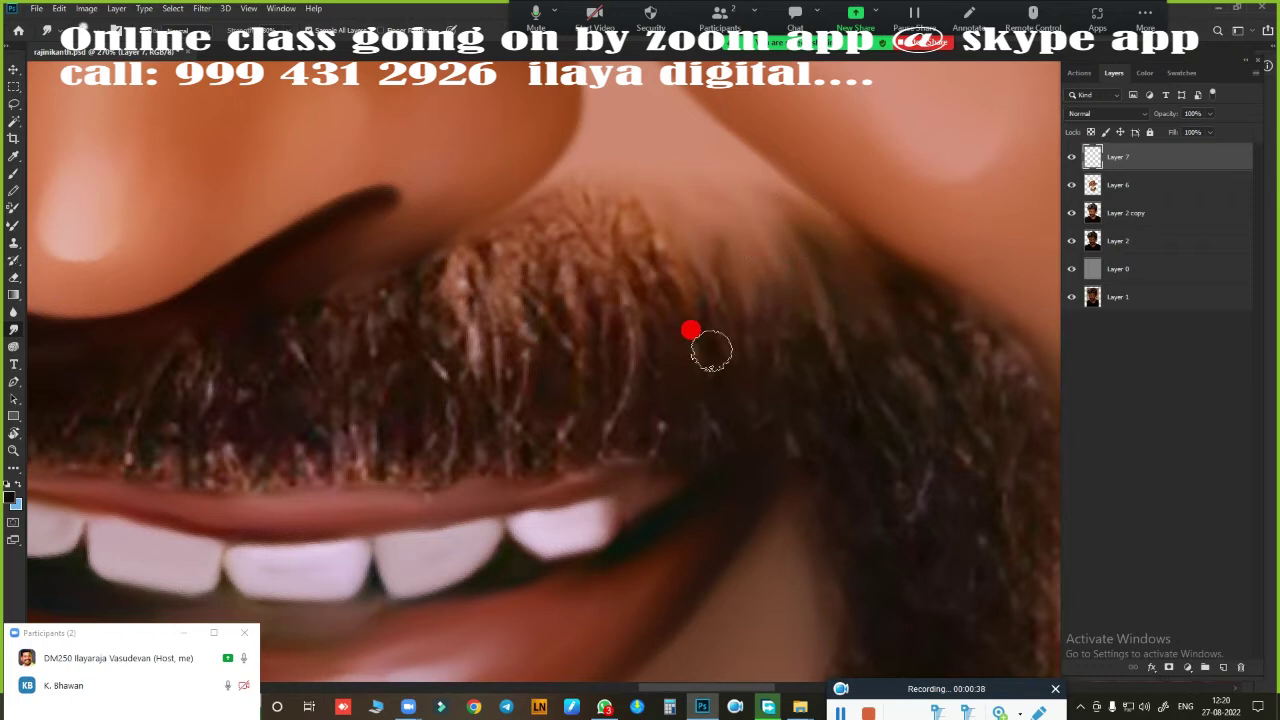
mouse_move(515, 209)
left_mouse_down()
mouse_move(543, 206)
mouse_move(629, 309)
left_mouse_up()
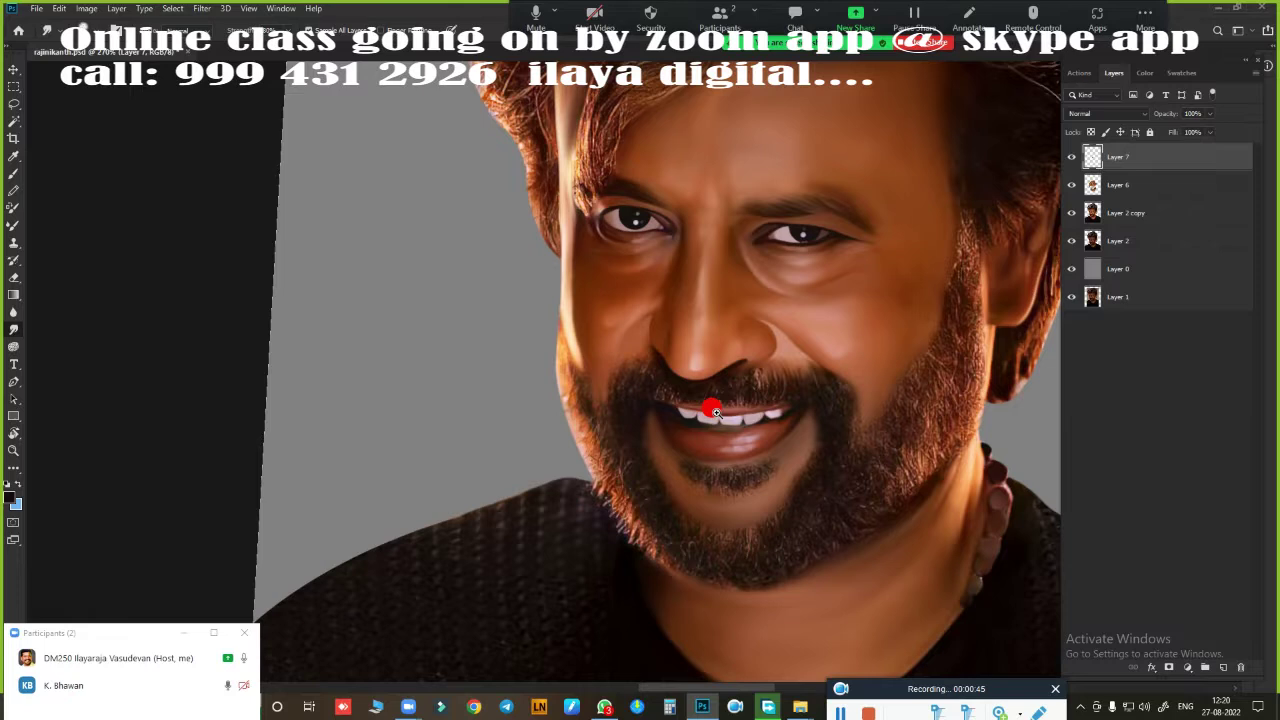
left_click_drag(752, 392, 803, 434)
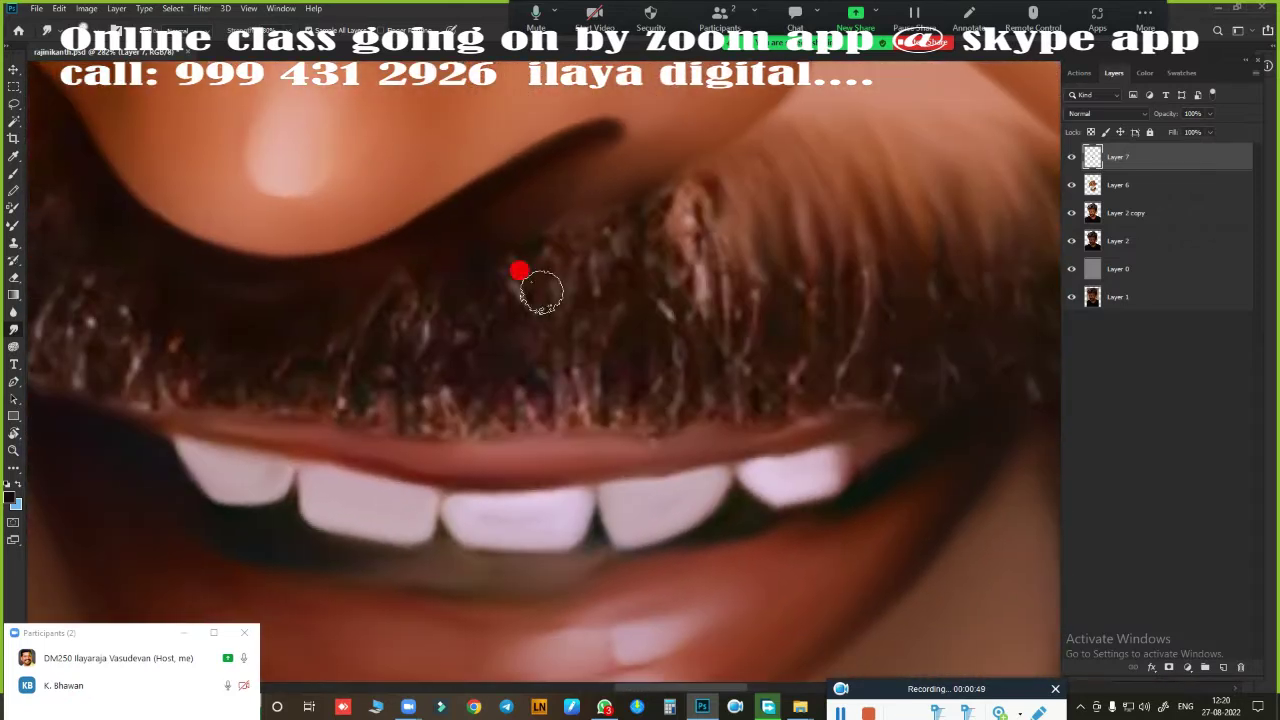
mouse_move(537, 289)
left_mouse_down()
mouse_move(529, 317)
mouse_move(660, 180)
mouse_move(700, 200)
left_mouse_up()
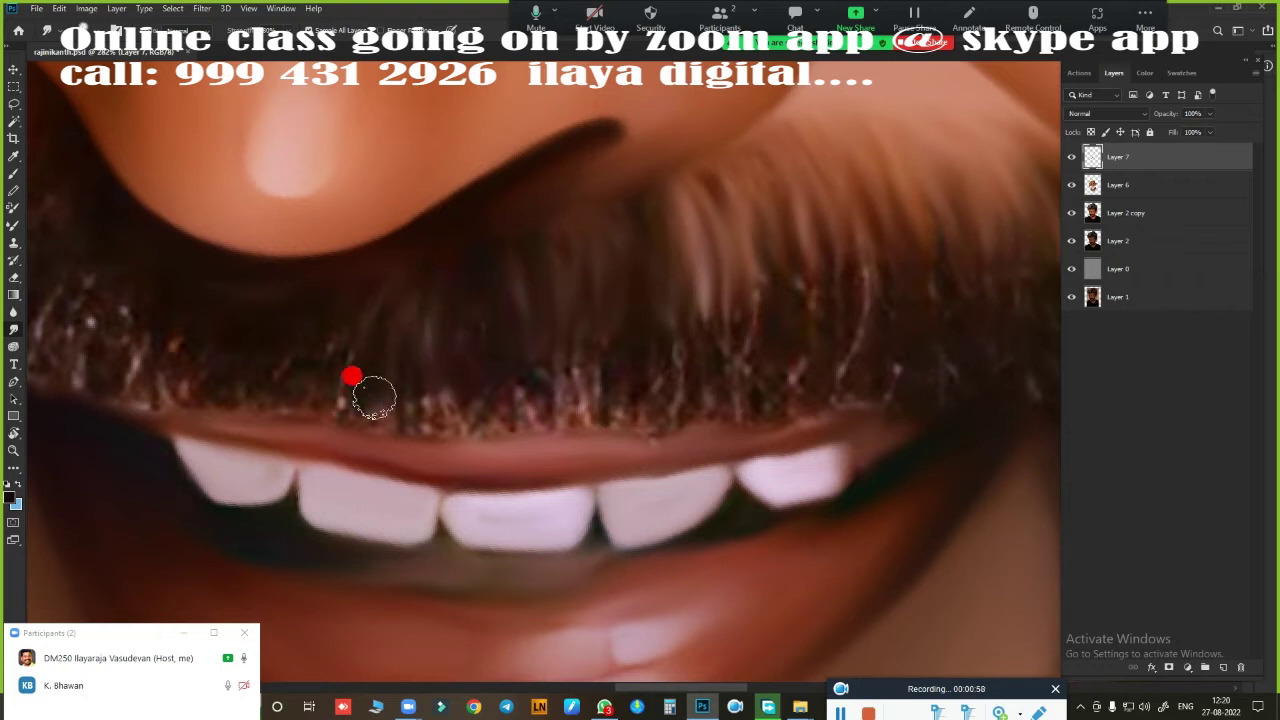
mouse_move(623, 437)
left_mouse_down()
mouse_move(575, 456)
mouse_move(797, 333)
left_mouse_up()
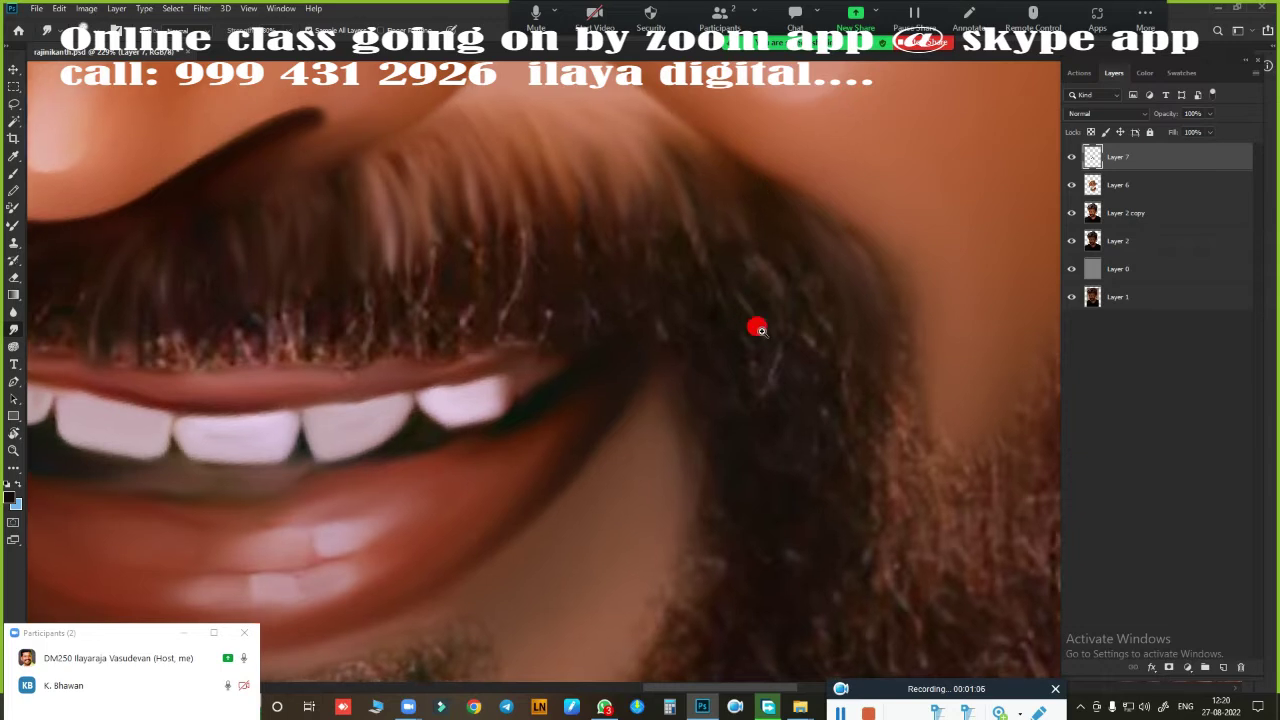
Step: Extend light hair strands up the moustache and smooth its dark speckled patch
scroll(757, 323, "up", 1)
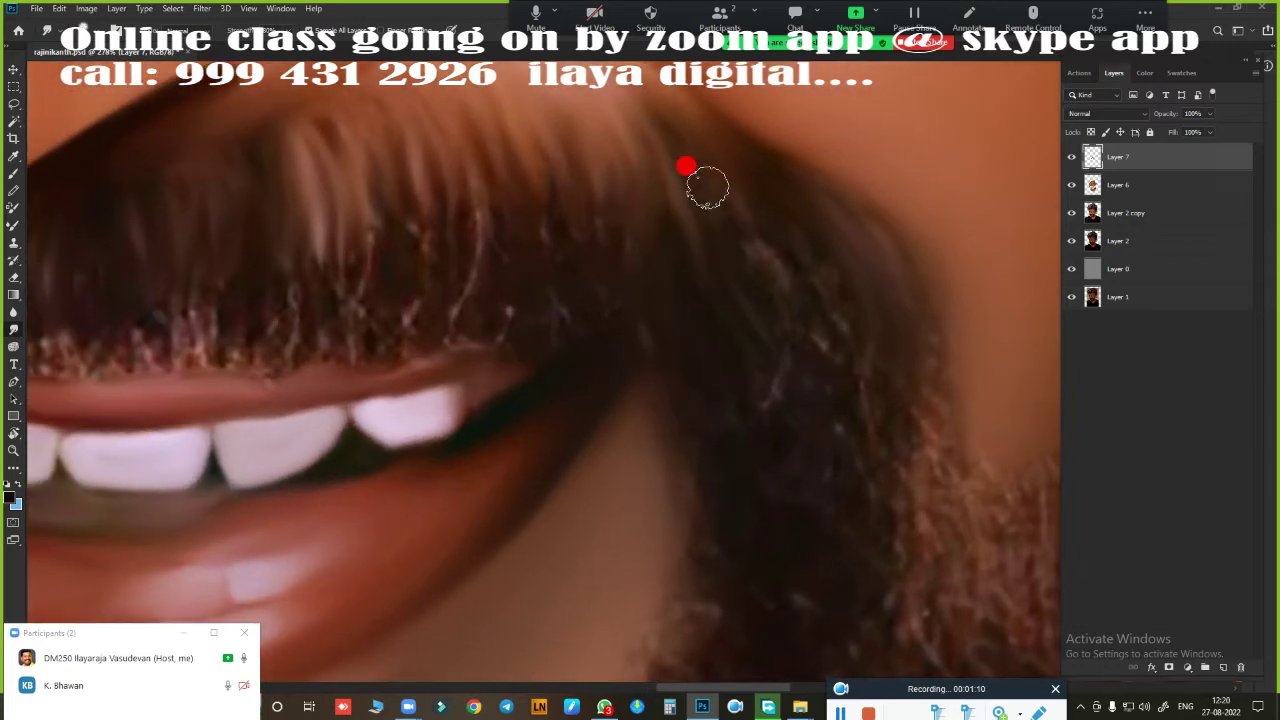
left_click_drag(849, 374, 829, 214)
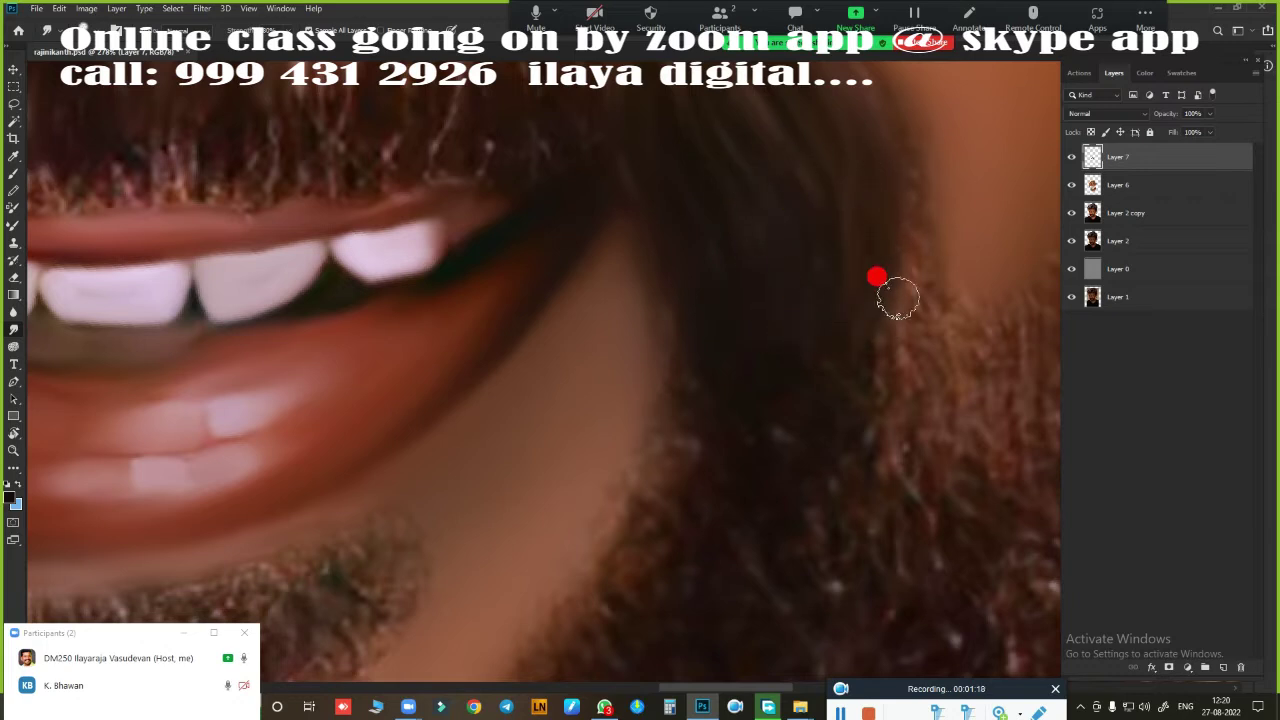
scroll(810, 370, "down", 5)
scroll(820, 397, "up", 2)
scroll(866, 300, "up", 2)
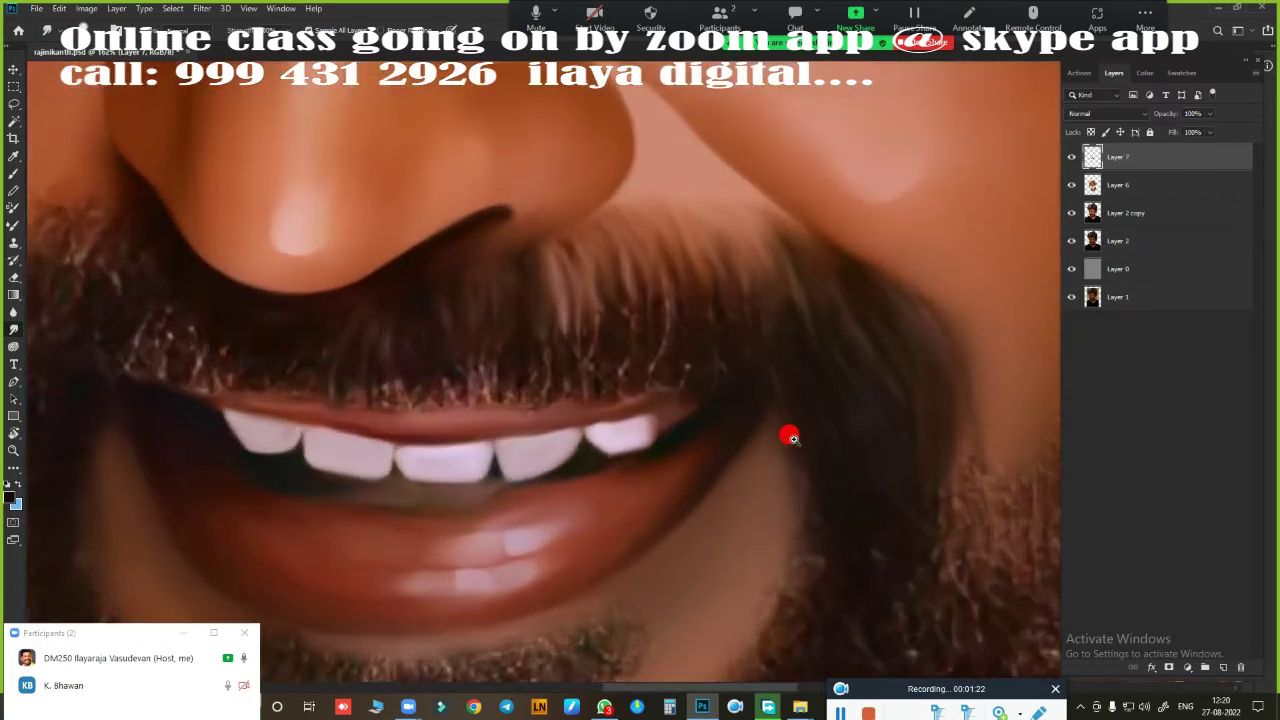
scroll(789, 437, "up", 3)
left_click_drag(591, 224, 609, 183)
left_click_drag(648, 303, 654, 170)
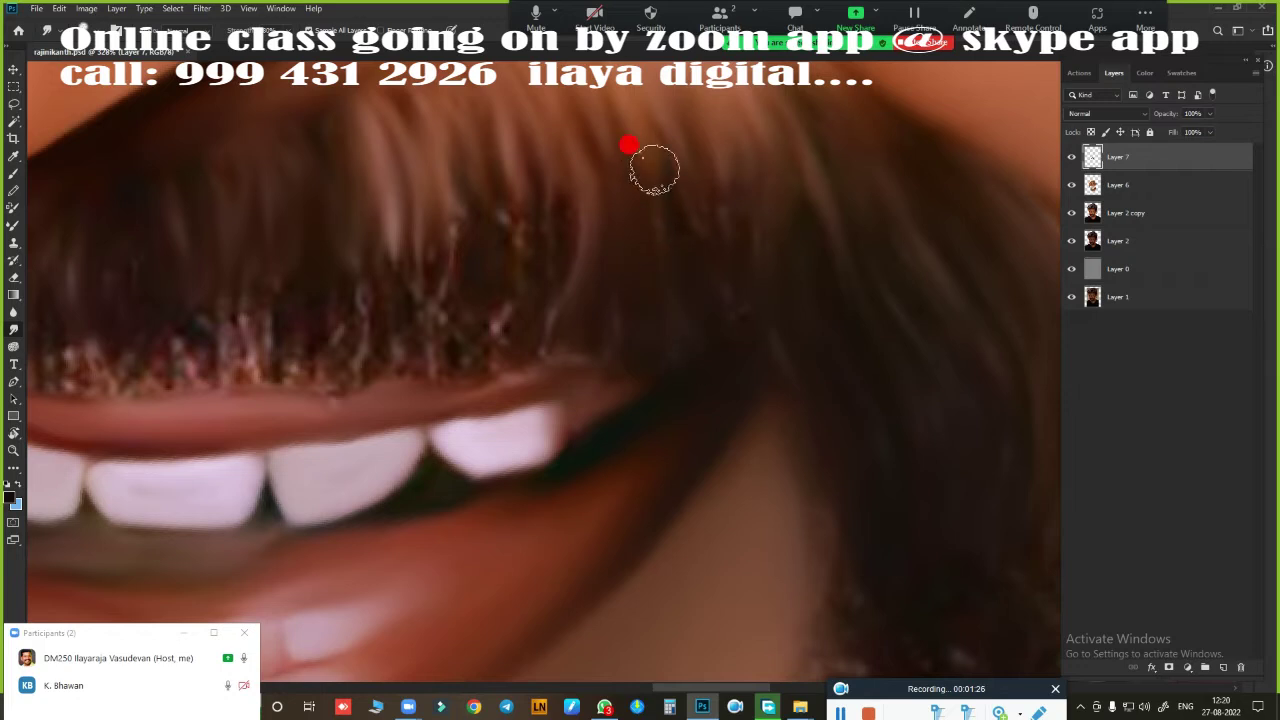
left_click_drag(675, 314, 935, 304)
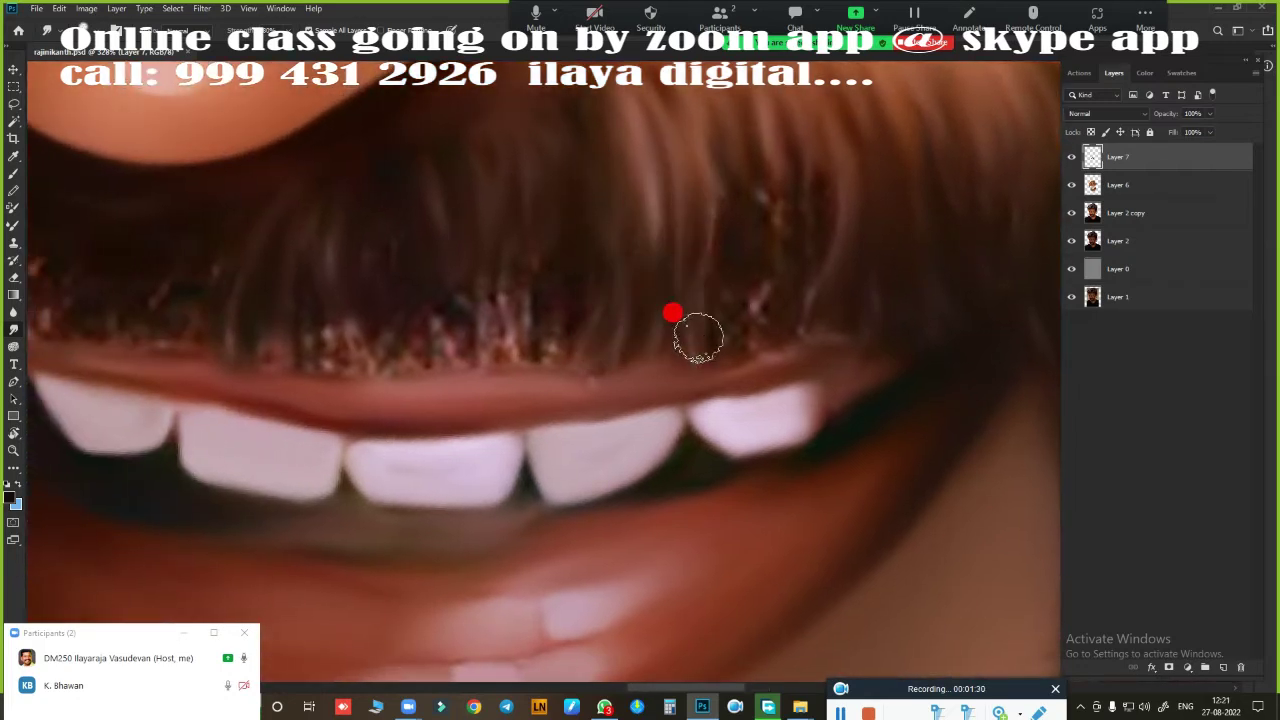
scroll(700, 295, "left", 3)
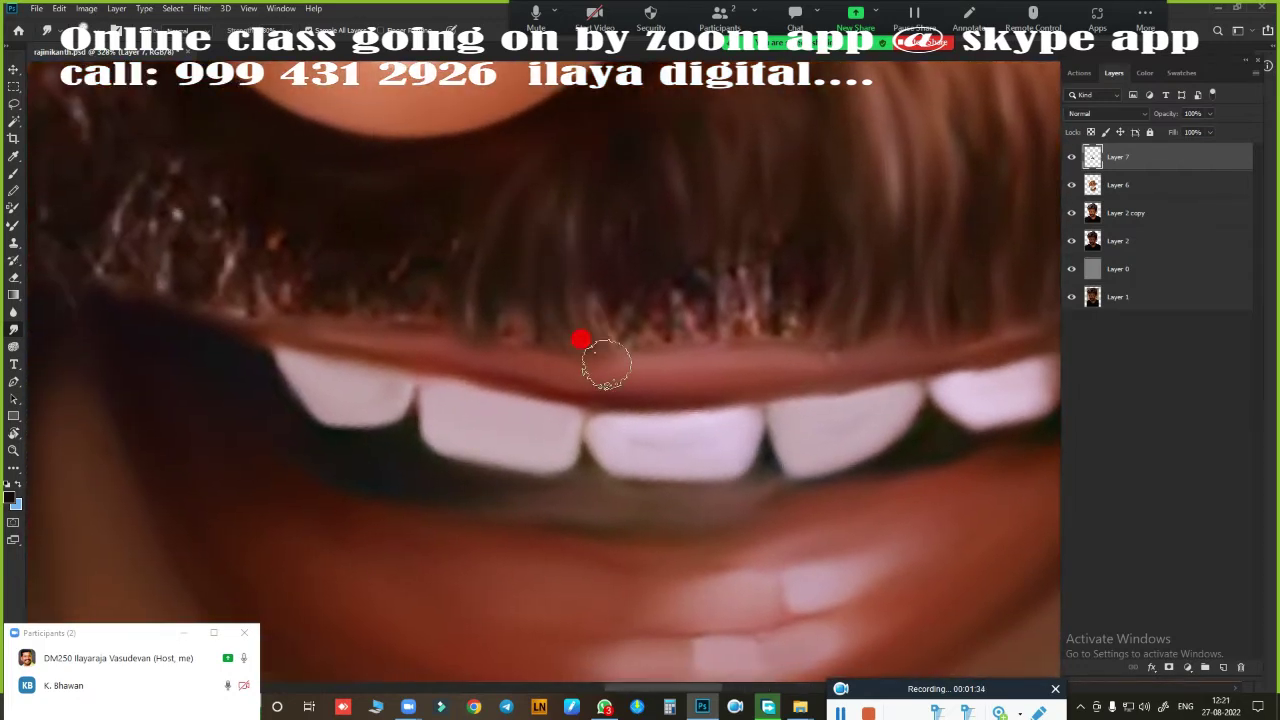
mouse_move(661, 326)
left_mouse_down()
mouse_move(714, 191)
mouse_move(800, 203)
left_mouse_up()
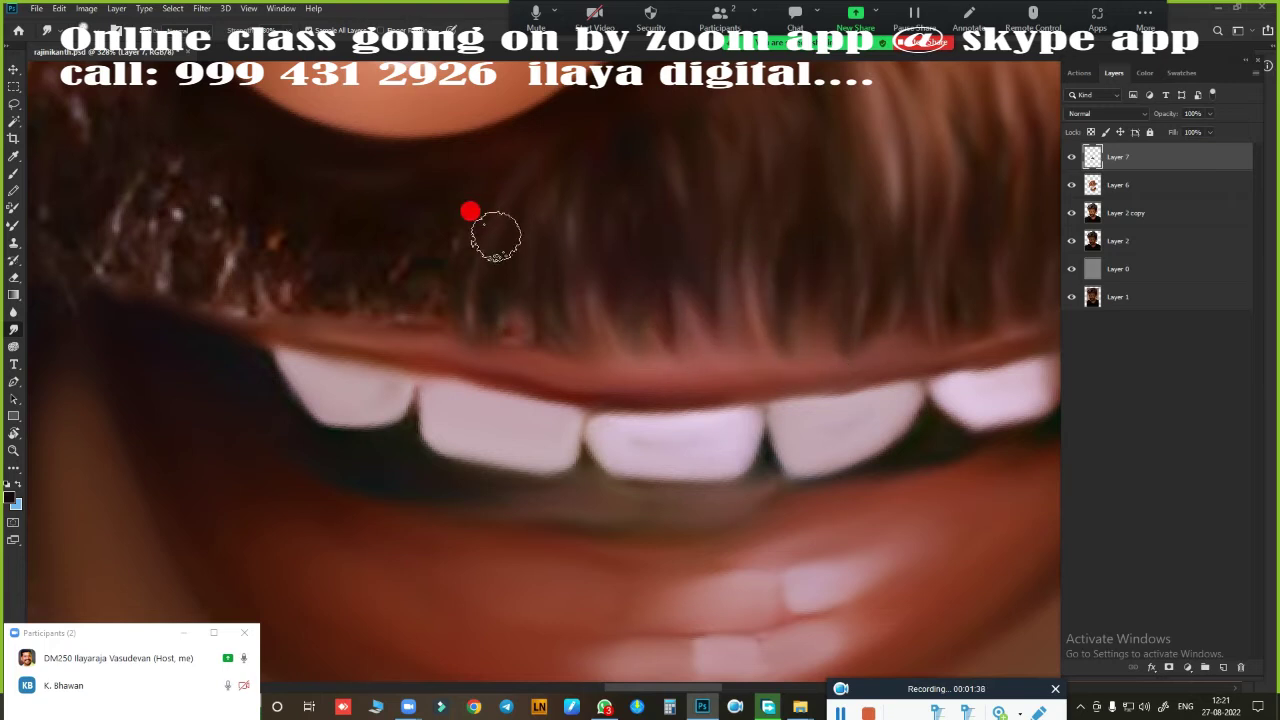
Step: Smooth and darken the remaining bright moustache hairs
scroll(511, 321, "left", 5)
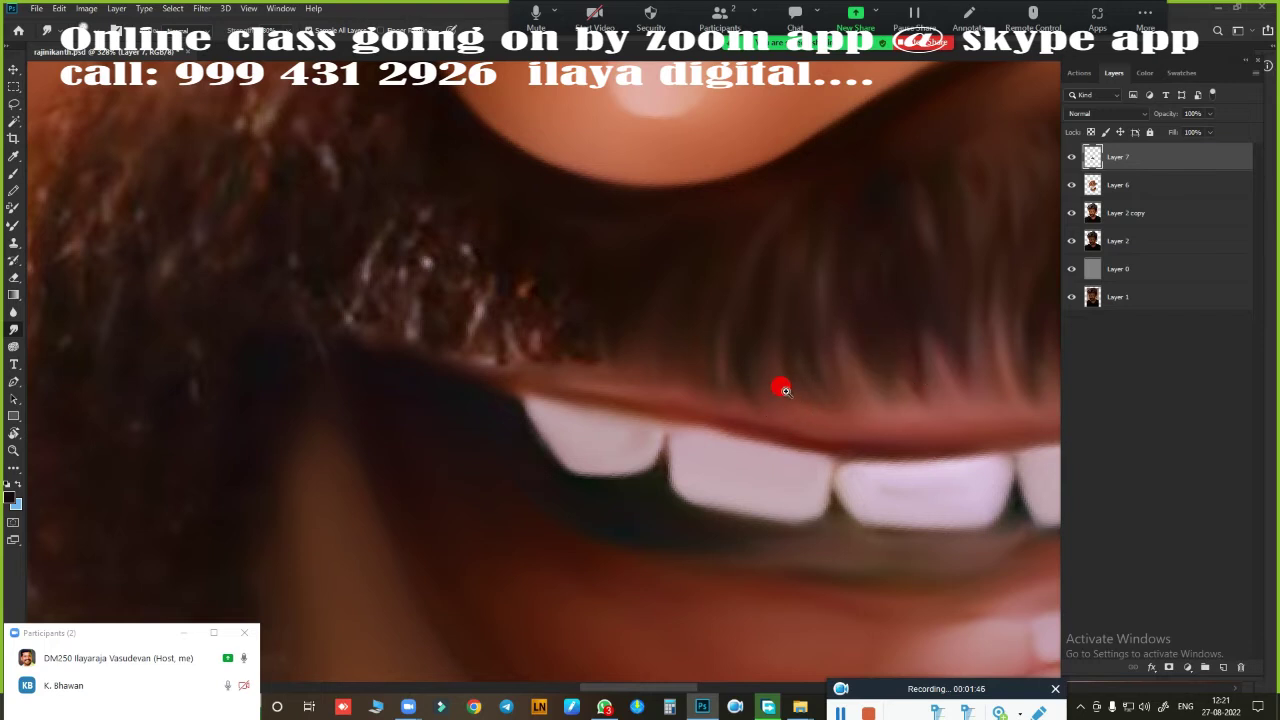
scroll(785, 390, "down", 3)
scroll(543, 371, "up", 2)
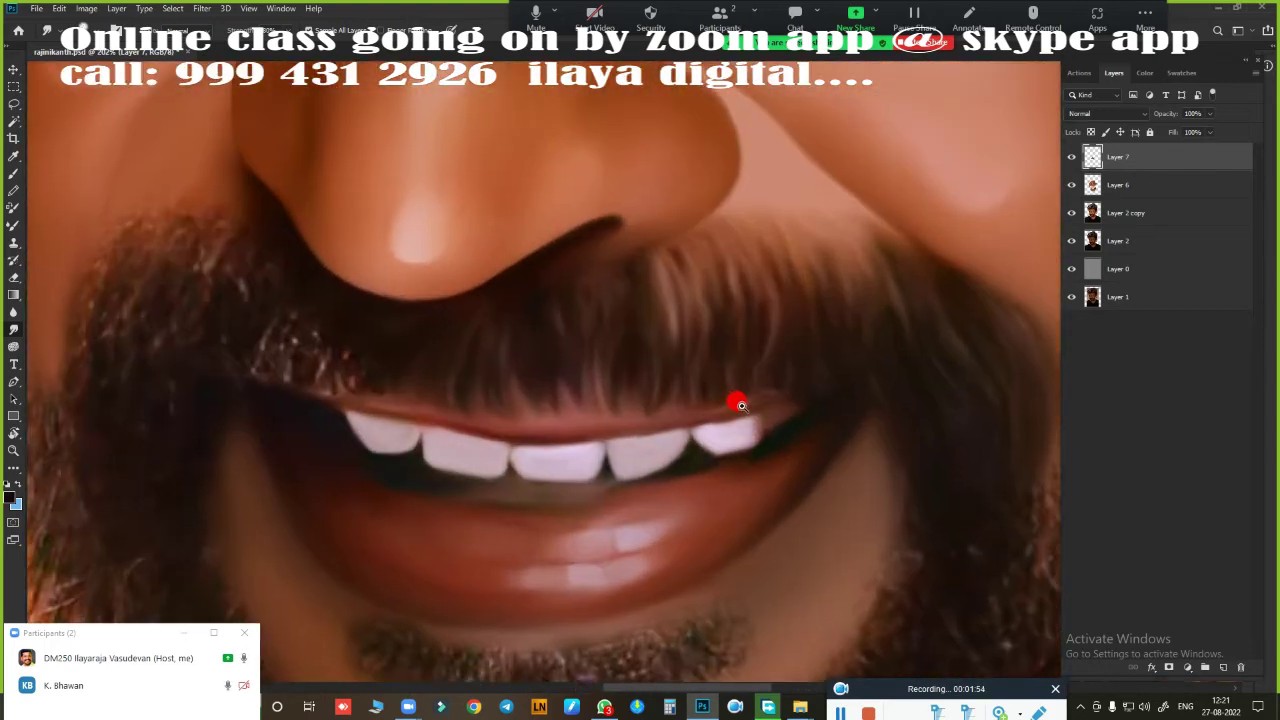
scroll(700, 370, "down", 1)
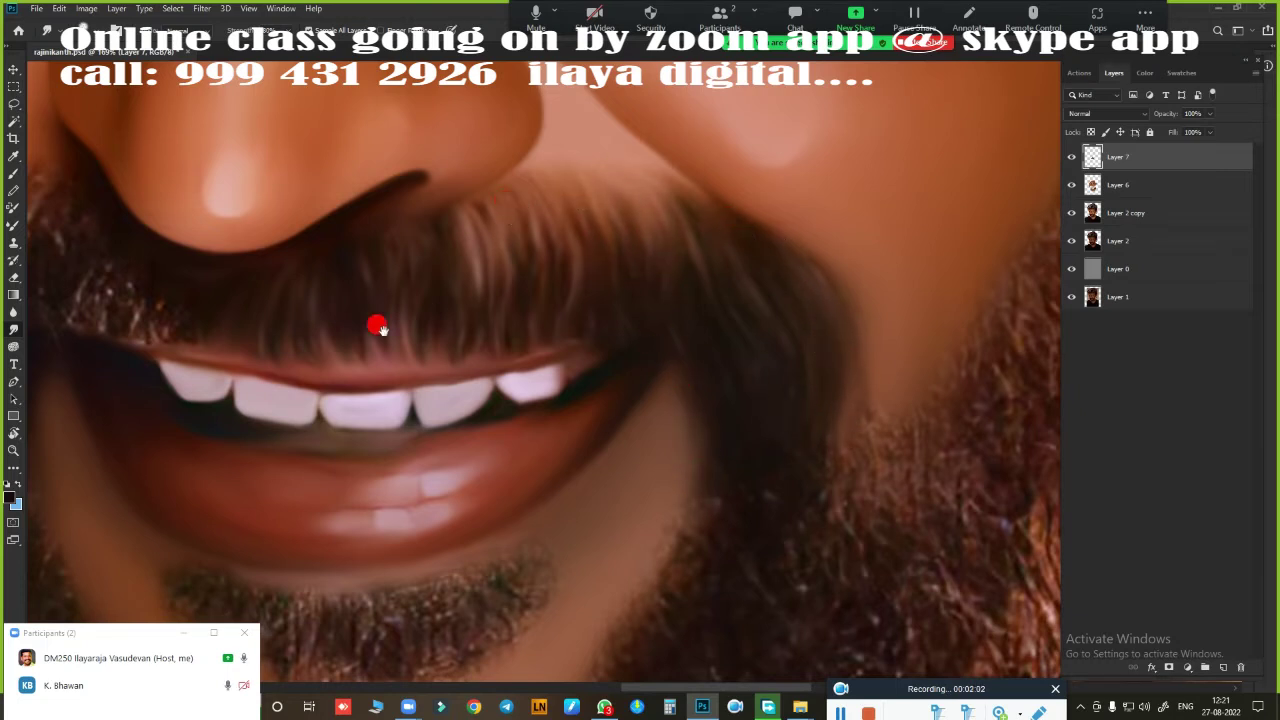
left_click_drag(378, 326, 680, 351)
scroll(315, 300, "up", 2)
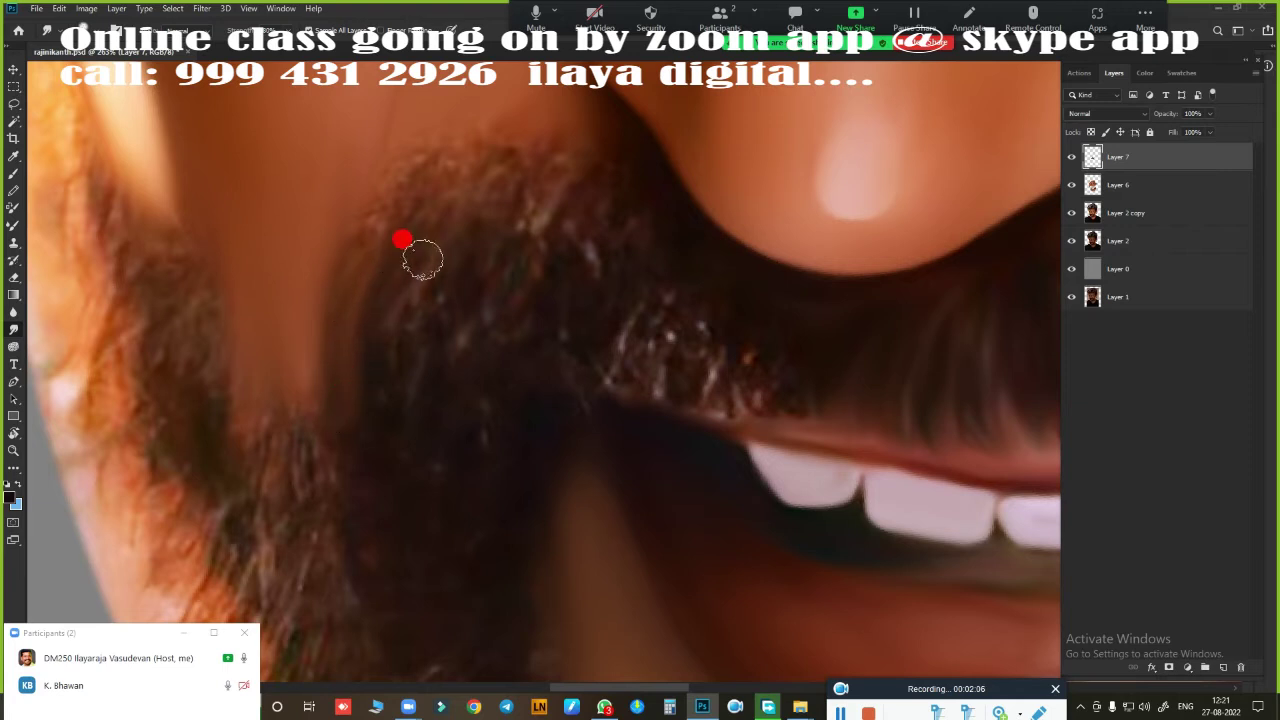
mouse_move(550, 406)
left_mouse_down()
mouse_move(611, 383)
mouse_move(790, 396)
left_mouse_up()
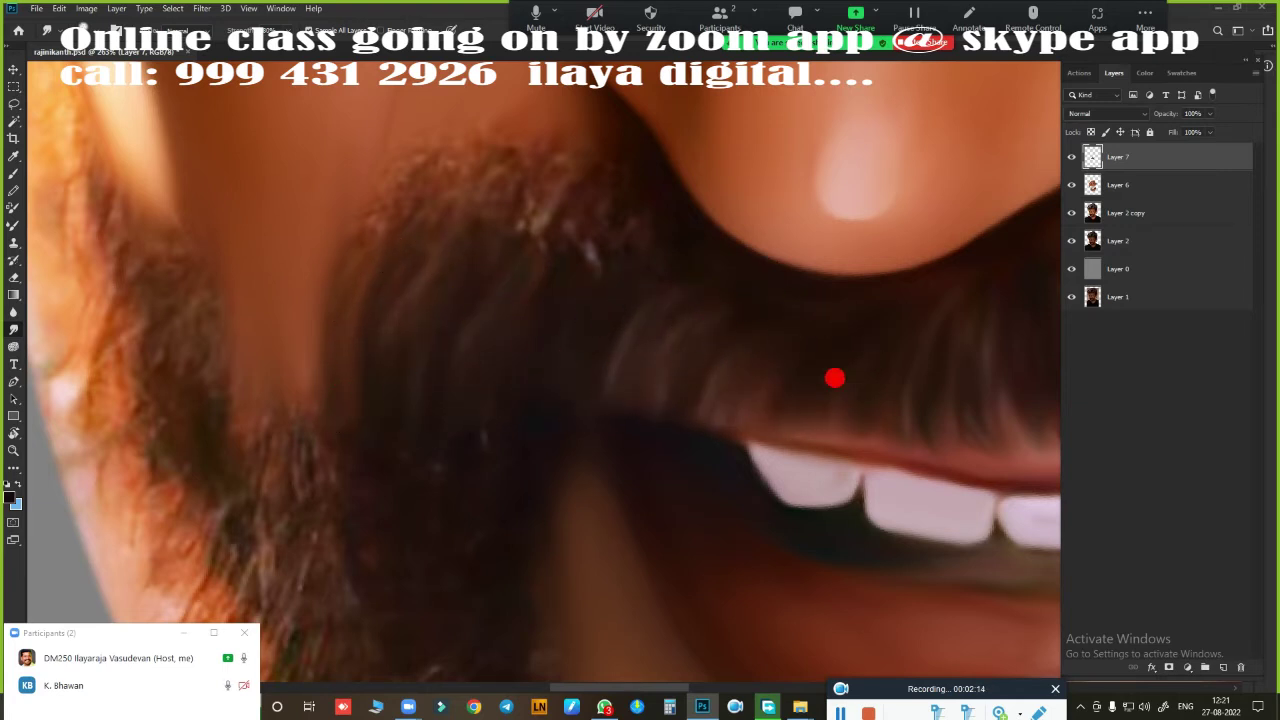
scroll(623, 329, "up", 1)
scroll(451, 249, "up", 1)
mouse_move(366, 390)
left_mouse_down()
mouse_move(469, 366)
mouse_move(586, 416)
left_mouse_up()
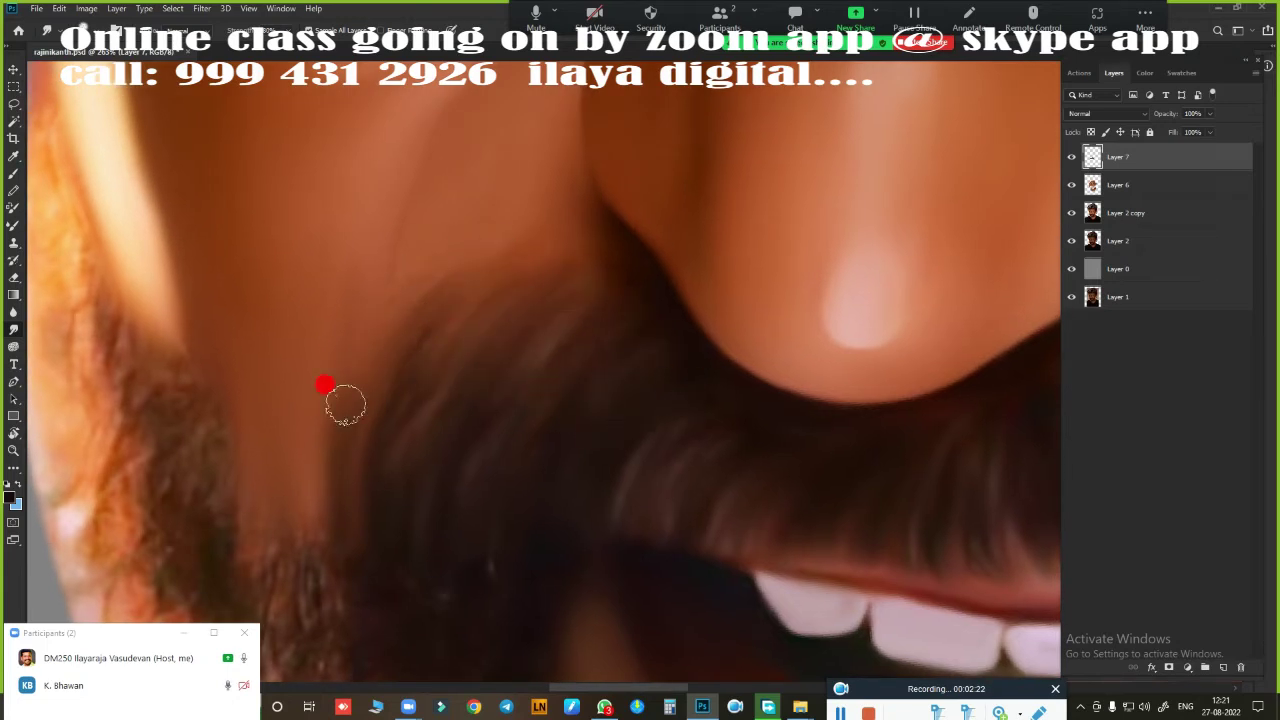
scroll(620, 291, "down", 3)
Step: Smudge the beard hairs under the lower lip and along the chin beard's lower edge
scroll(509, 286, "up", 2)
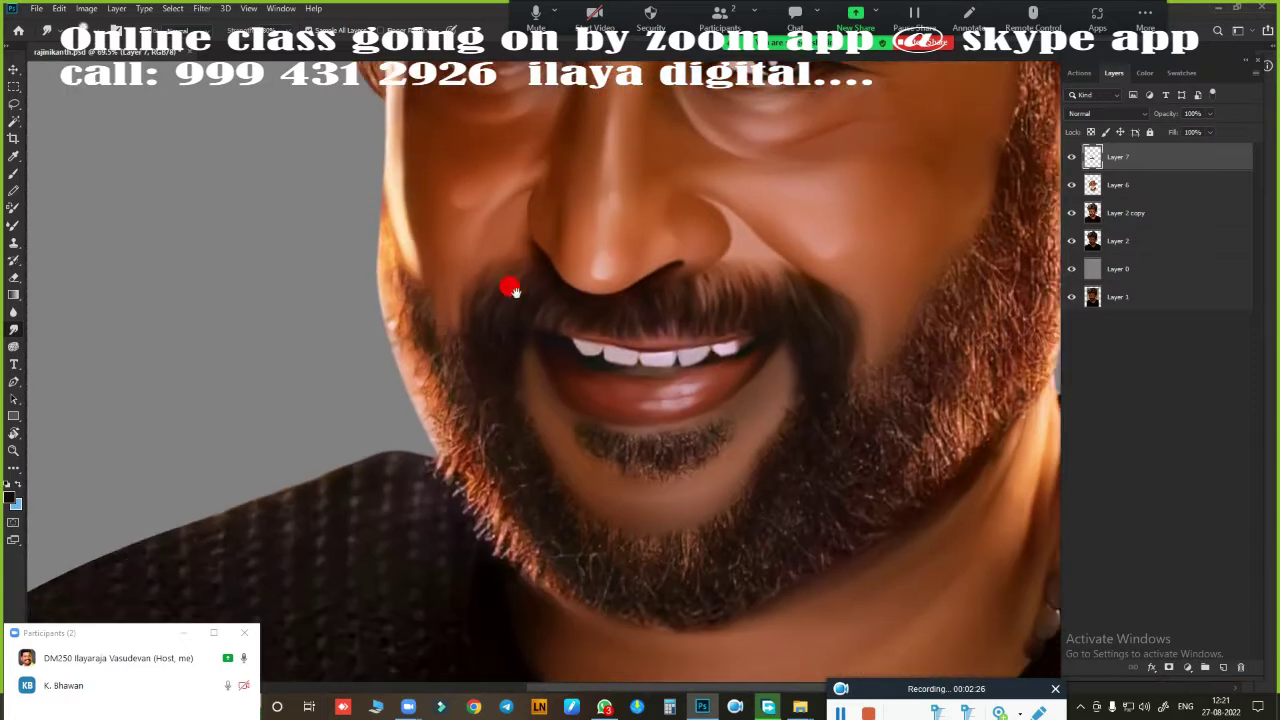
scroll(526, 164, "up", 1)
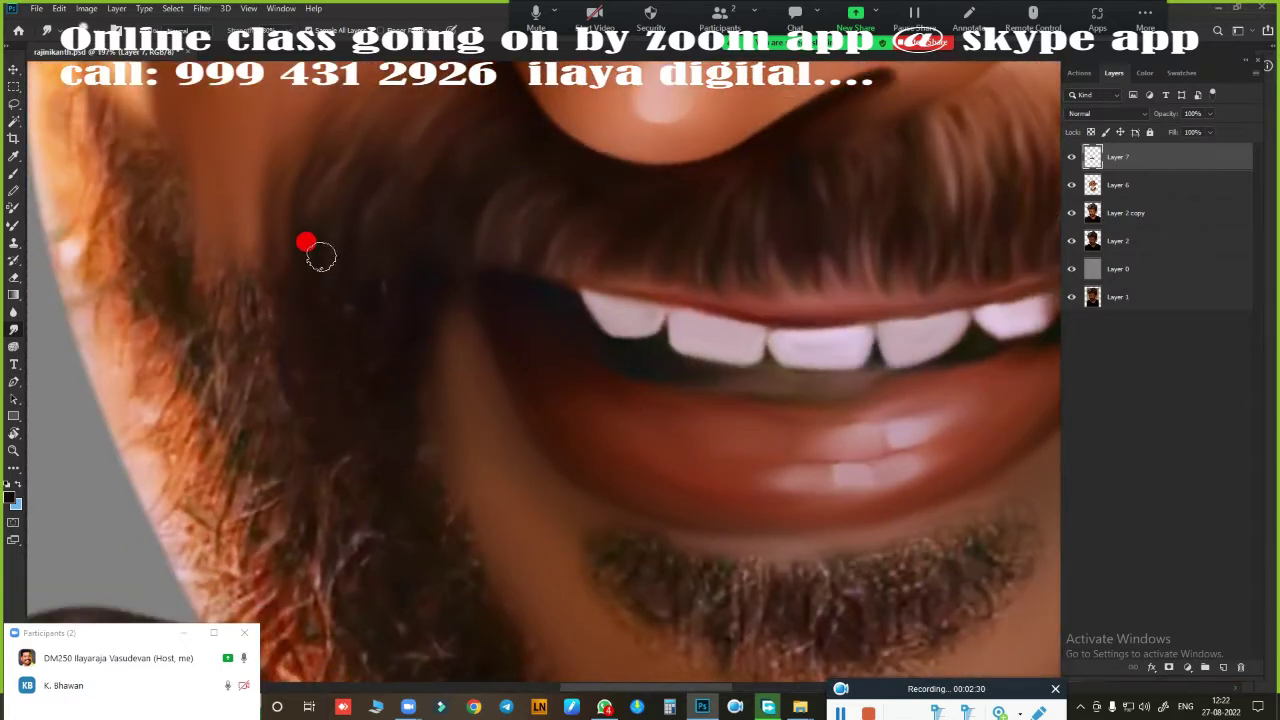
scroll(465, 271, "down", 2)
scroll(746, 583, "down", 1)
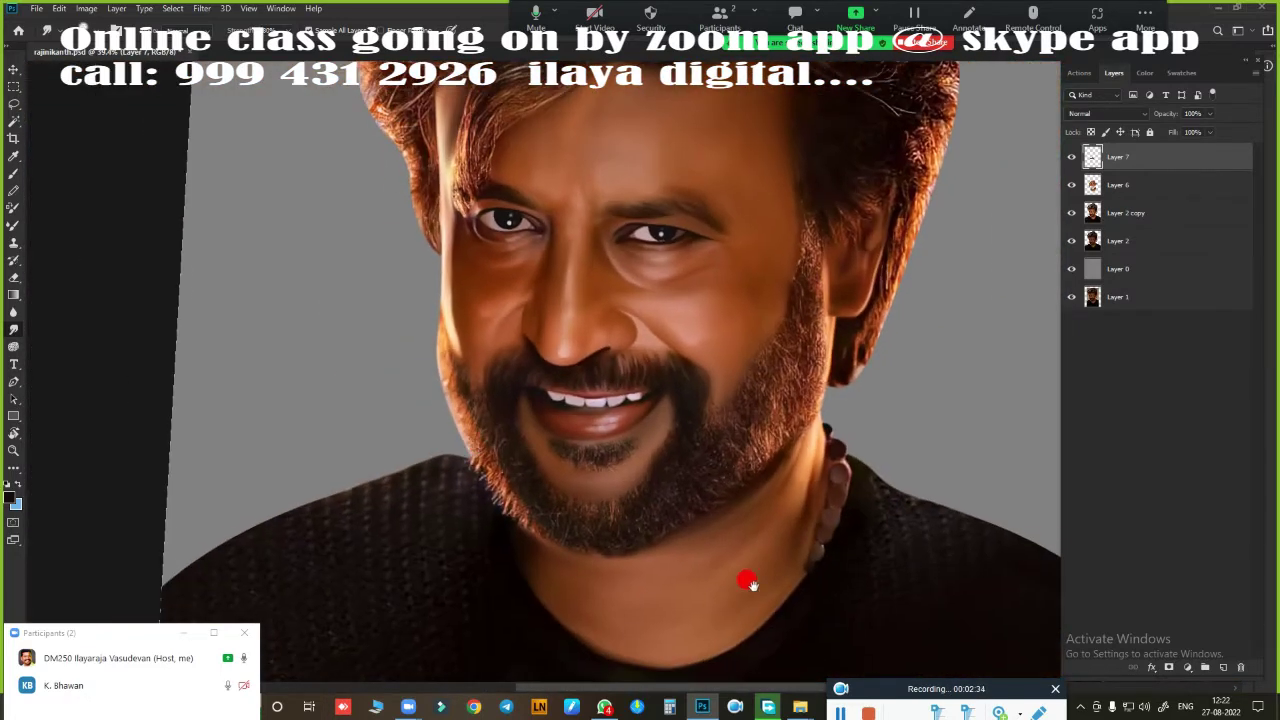
scroll(674, 363, "up", 2)
scroll(753, 392, "up", 2)
scroll(757, 395, "up", 3)
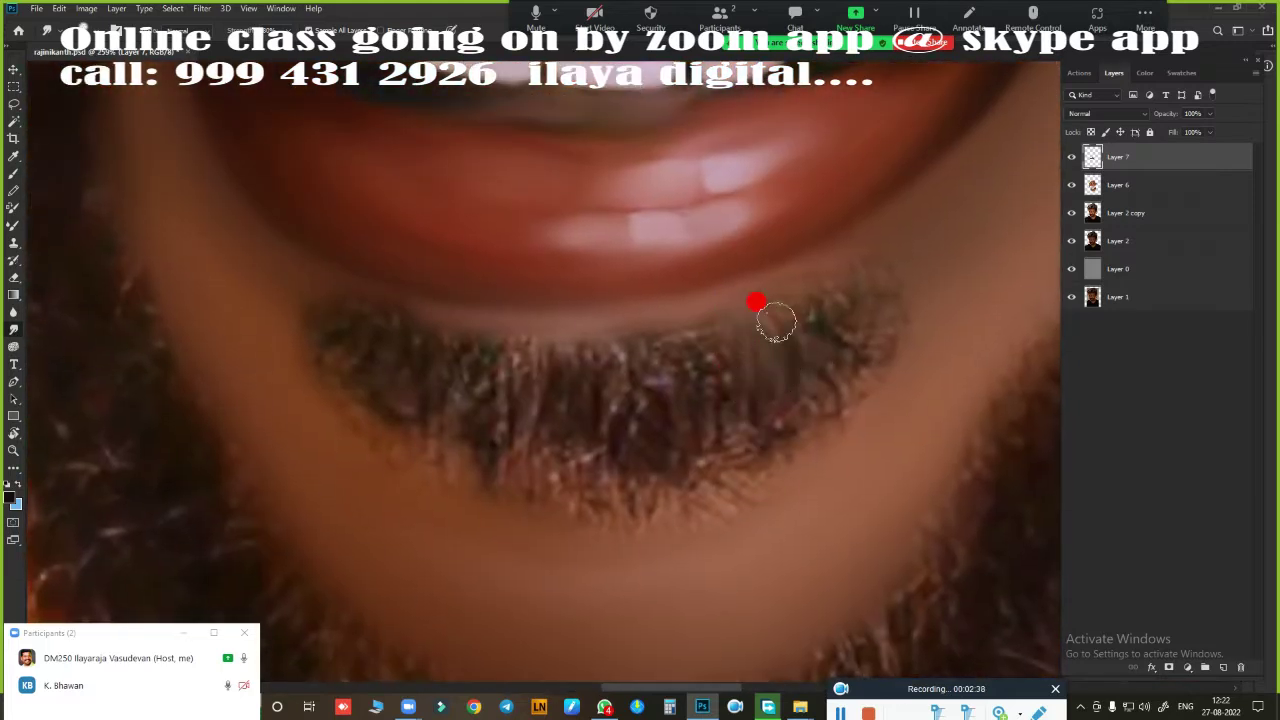
left_click_drag(600, 329, 650, 322)
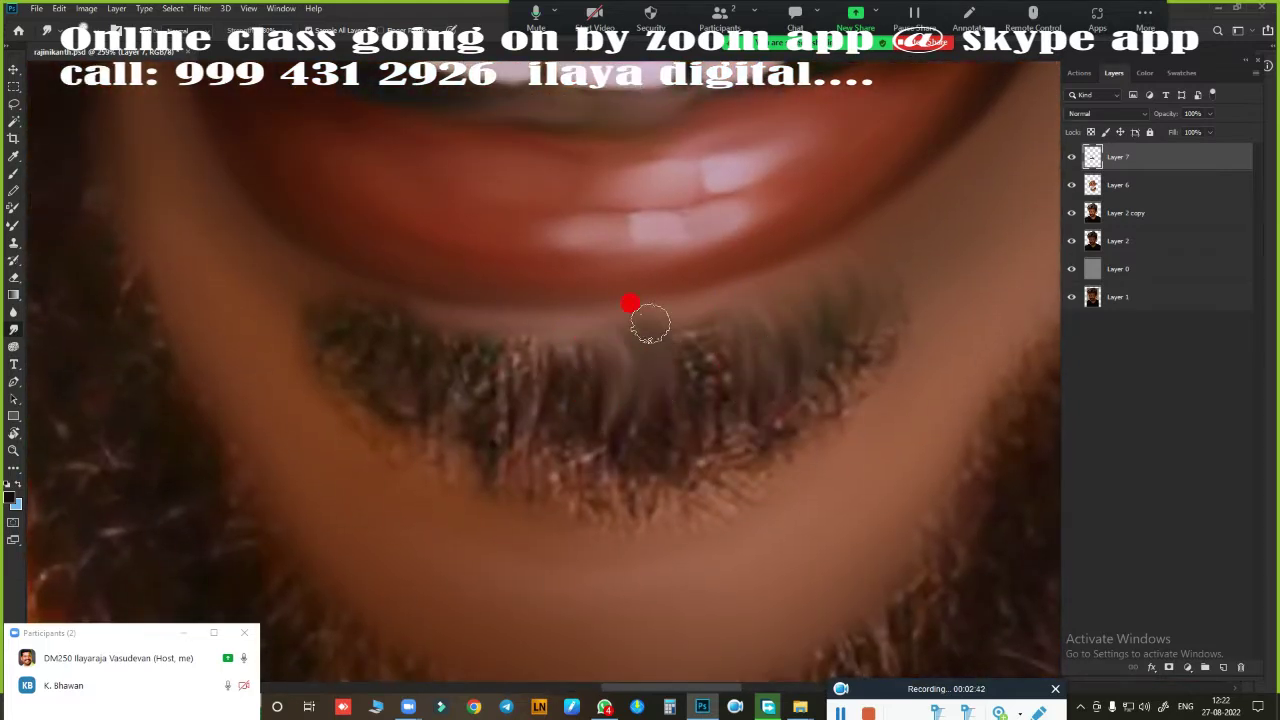
left_click_drag(575, 337, 528, 330)
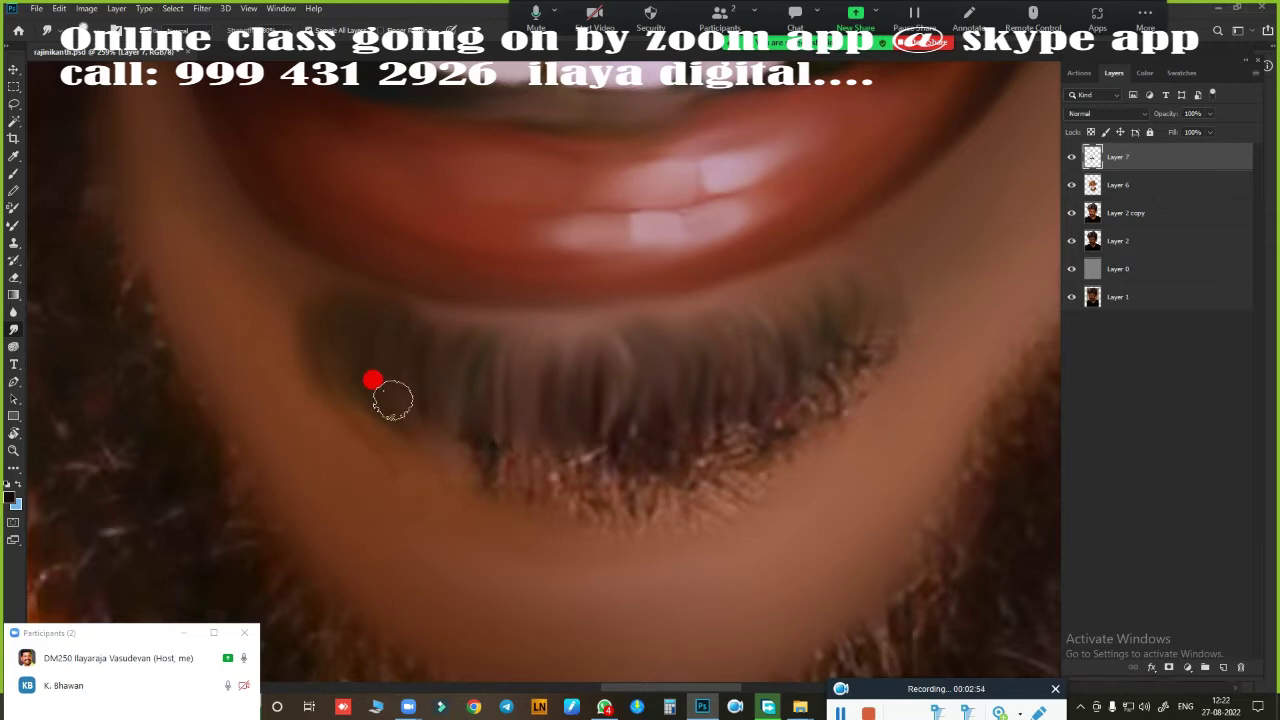
left_click_drag(392, 400, 501, 465)
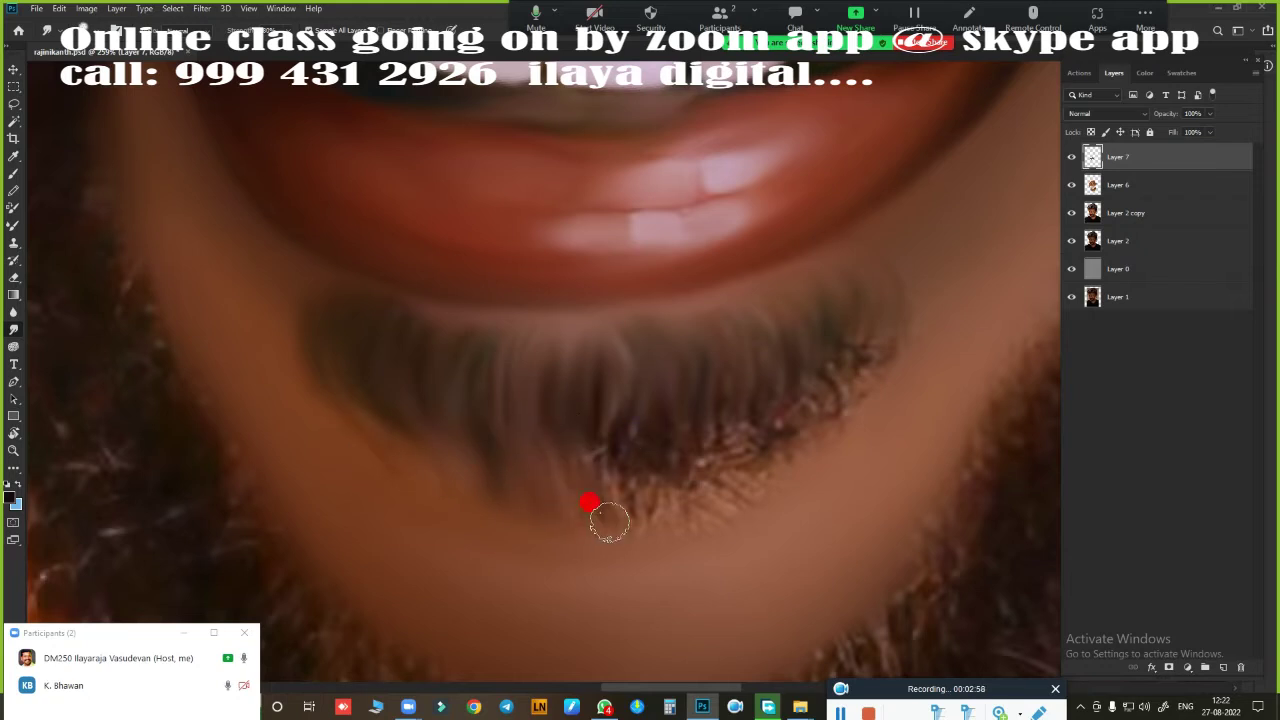
mouse_move(609, 521)
left_mouse_down()
mouse_move(609, 474)
mouse_move(640, 521)
left_mouse_up()
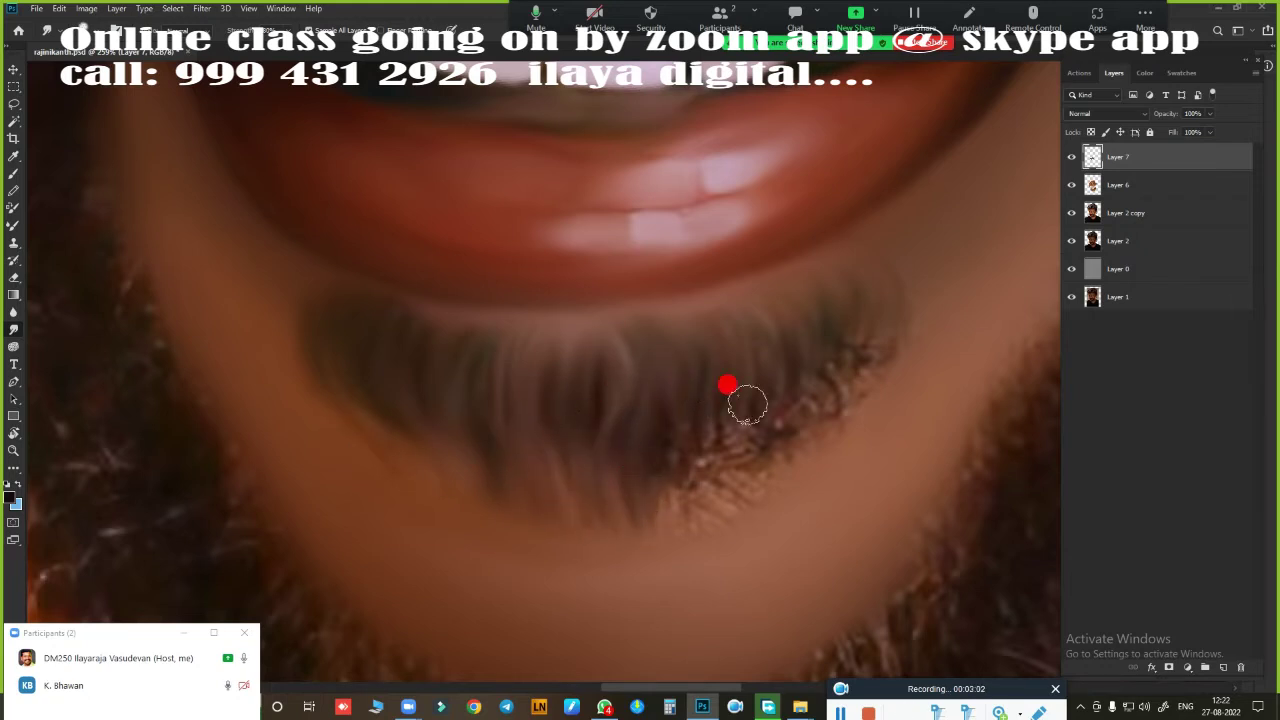
mouse_move(835, 345)
left_mouse_down()
mouse_move(686, 469)
mouse_move(689, 512)
left_mouse_up()
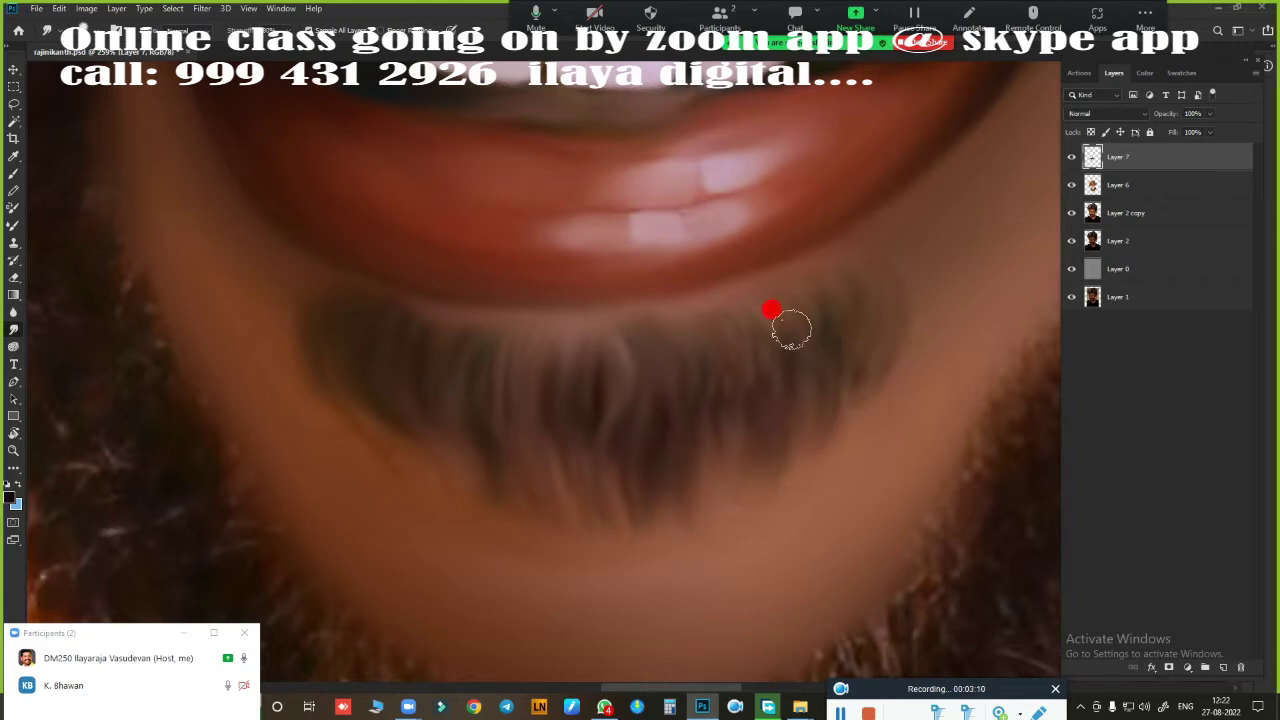
Step: Blend more beard strands below the lip into soft strokes, smearing skin and beard together
scroll(734, 528, "down", 5)
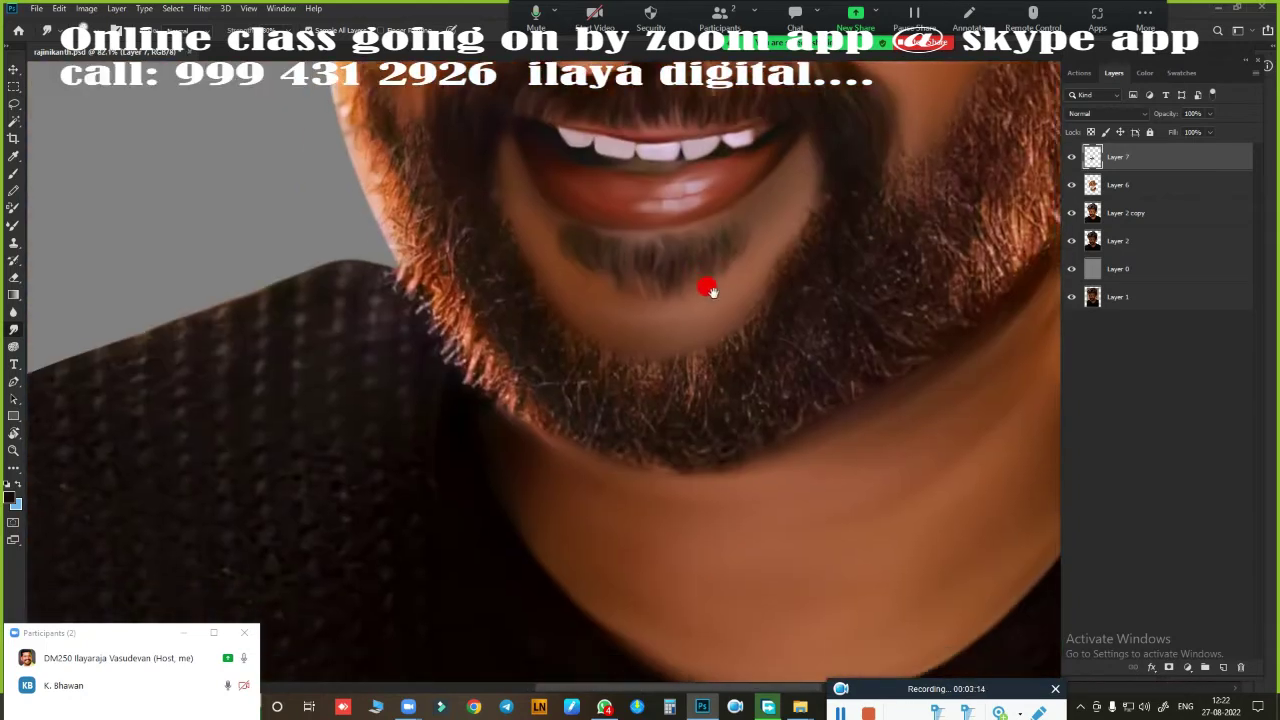
scroll(663, 391, "up", 5)
left_click_drag(663, 391, 618, 672)
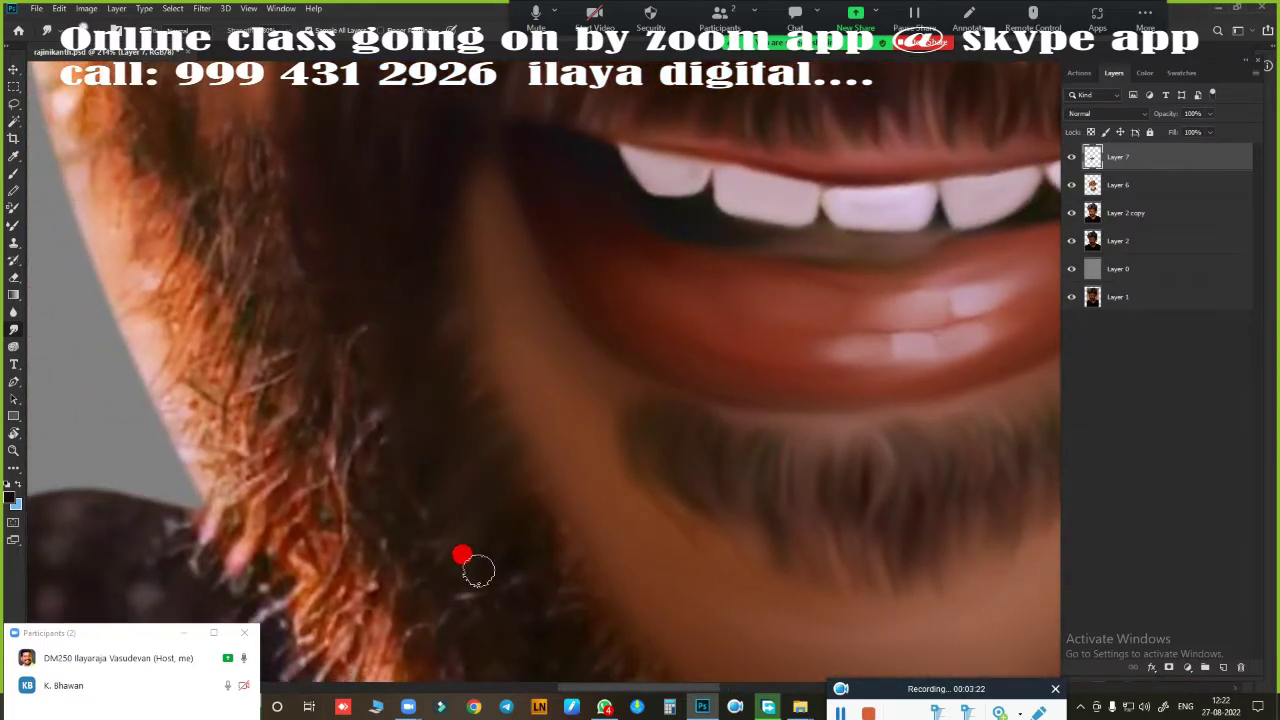
mouse_move(478, 569)
left_mouse_down()
mouse_move(534, 514)
mouse_move(422, 205)
left_mouse_up()
scroll(534, 514, "up", 2)
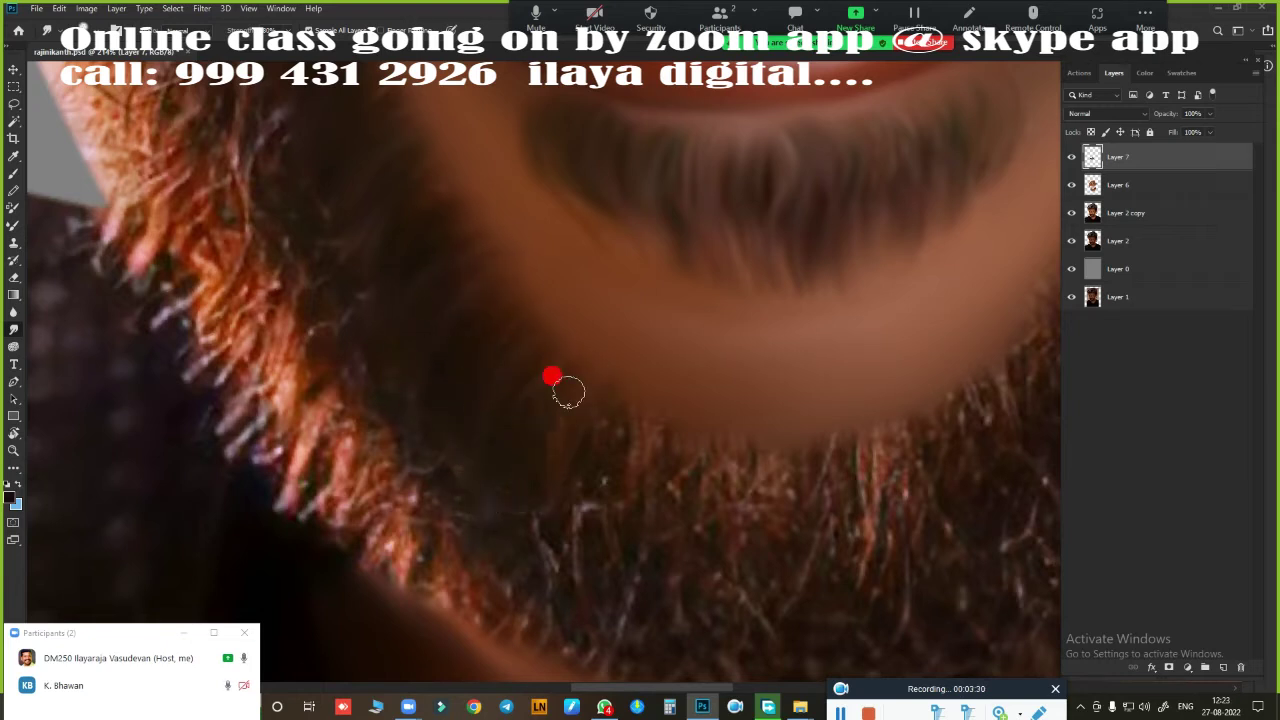
left_click_drag(677, 518, 517, 442)
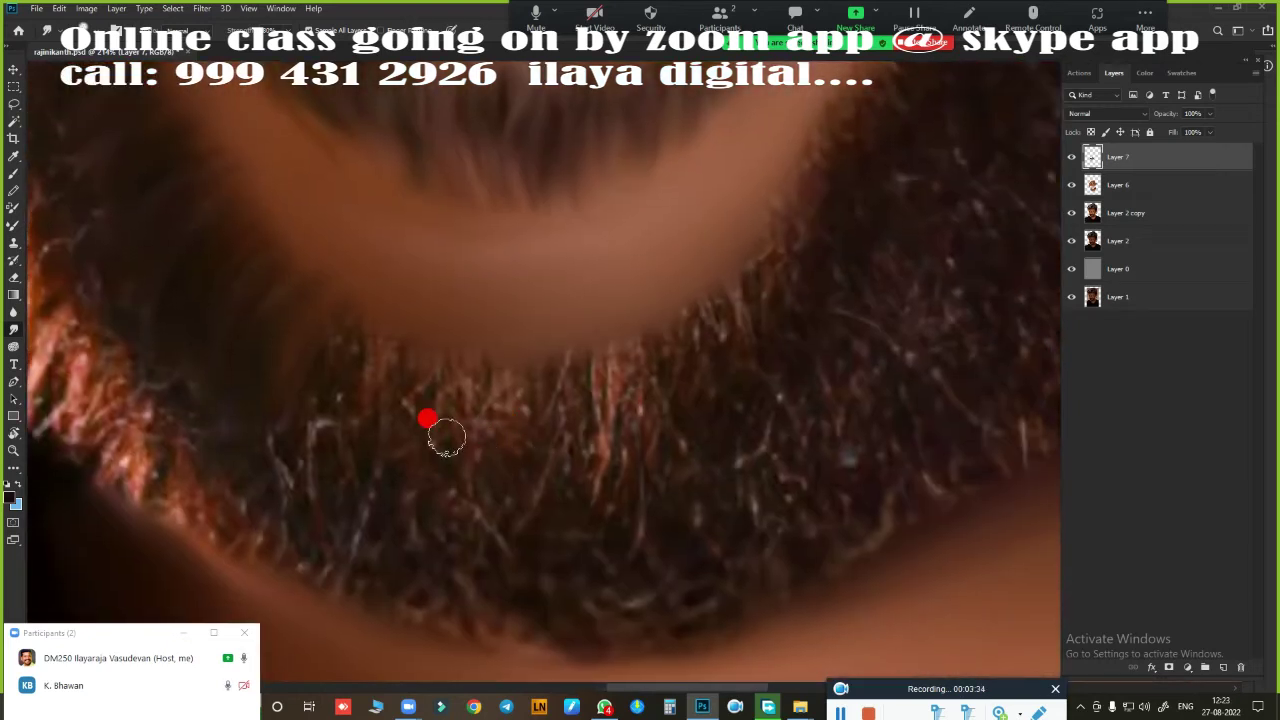
left_click_drag(411, 337, 416, 487)
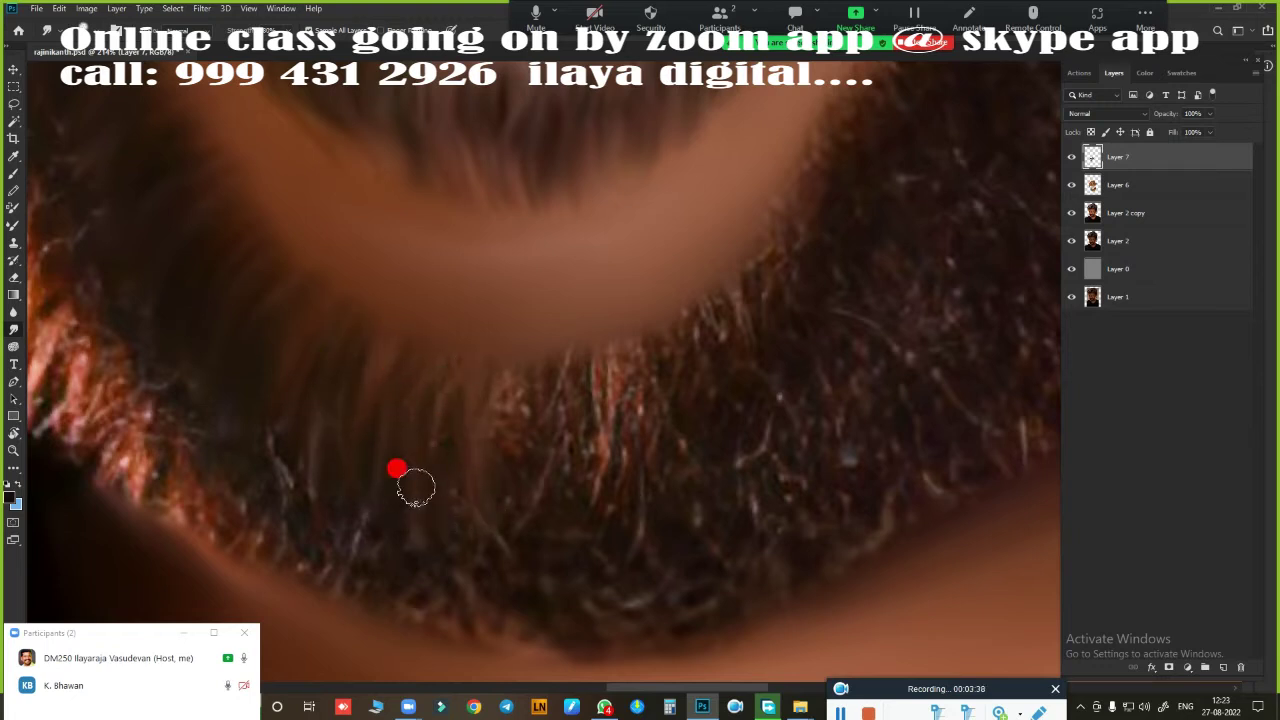
mouse_move(486, 513)
left_mouse_down()
mouse_move(557, 500)
mouse_move(543, 517)
left_mouse_up()
scroll(600, 440, "up", 2)
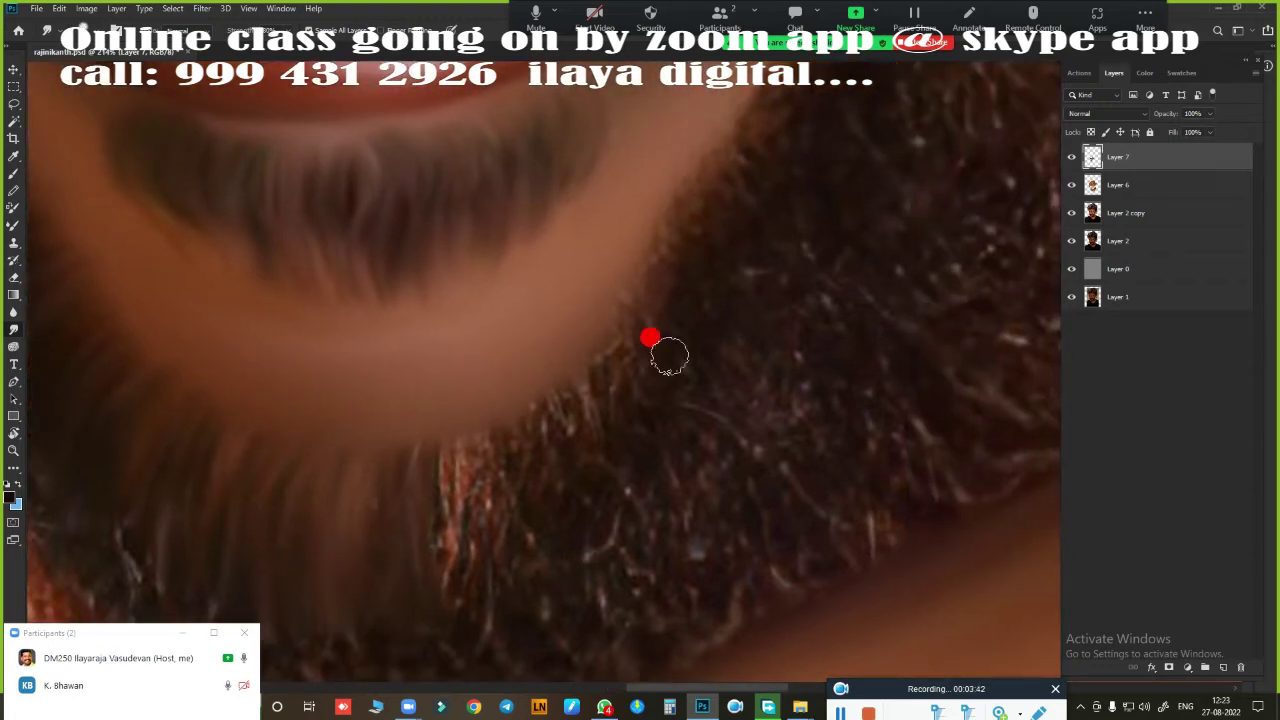
left_click_drag(671, 357, 673, 461)
mouse_move(607, 320)
left_mouse_down()
mouse_move(646, 423)
mouse_move(572, 437)
left_mouse_up()
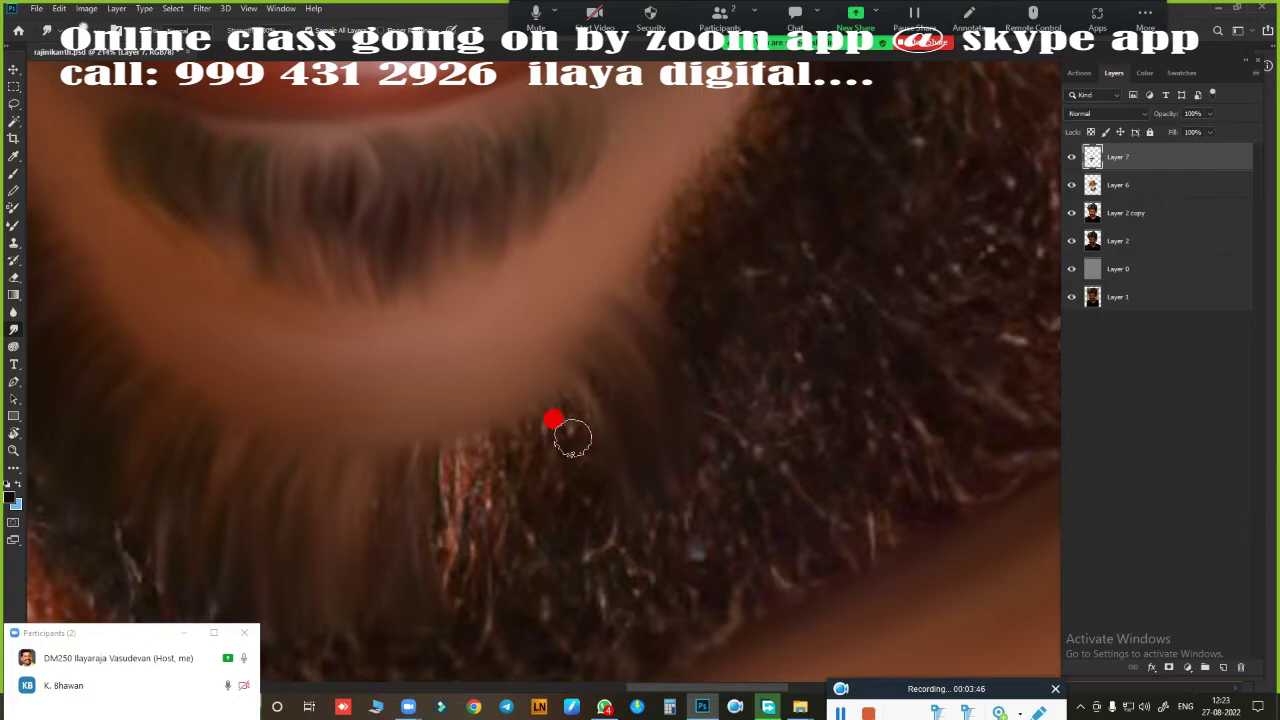
scroll(567, 404, "down", 2)
mouse_move(838, 428)
left_mouse_down()
mouse_move(697, 323)
mouse_move(615, 352)
left_mouse_up()
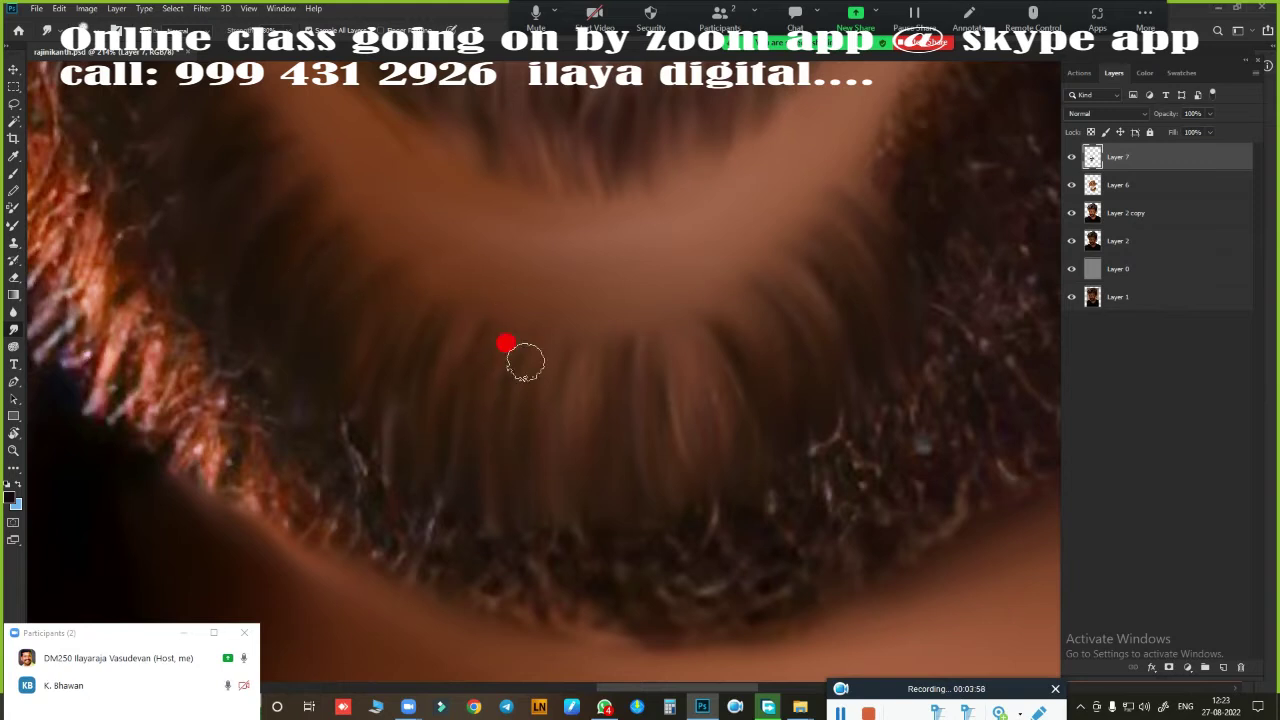
Step: Smooth the dark beard edge, then zoom out to check the whole face
scroll(520, 420, "down", 2)
scroll(550, 440, "down", 2)
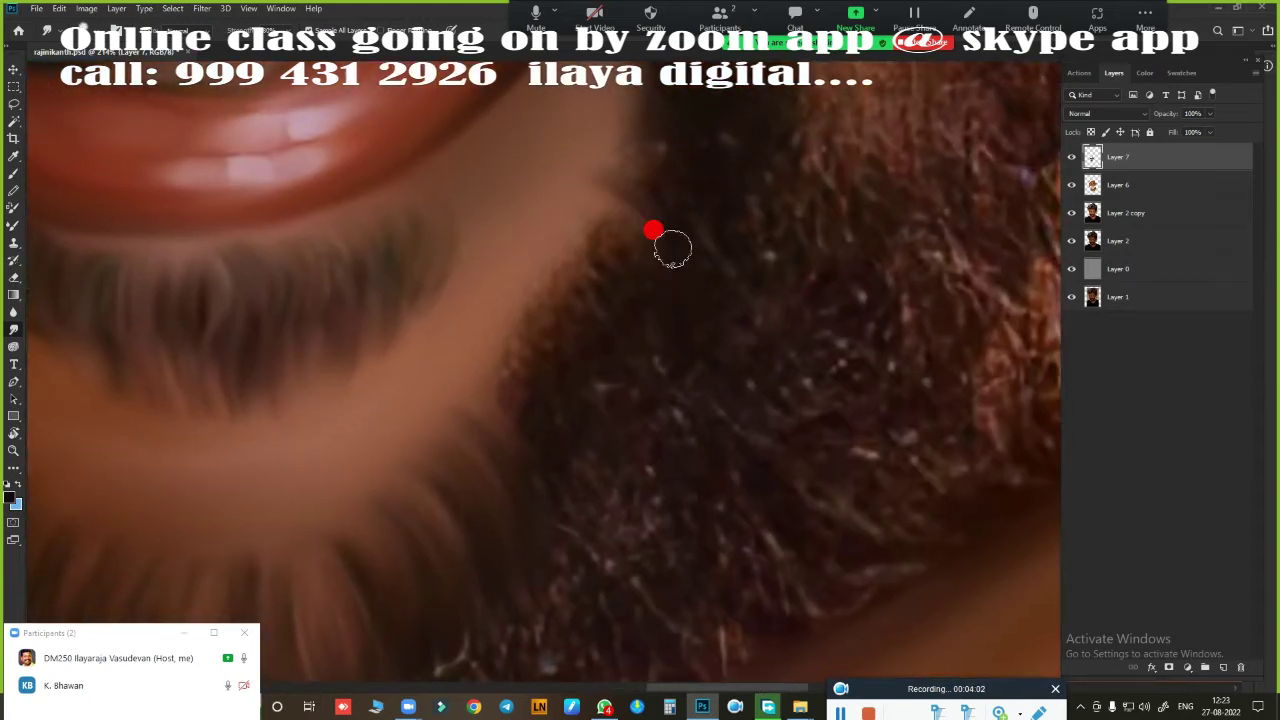
left_click_drag(672, 248, 696, 197)
mouse_move(645, 112)
left_mouse_down()
mouse_move(663, 337)
mouse_move(631, 357)
mouse_move(620, 411)
mouse_move(574, 453)
mouse_move(543, 526)
mouse_move(609, 457)
mouse_move(583, 368)
left_mouse_up()
mouse_move(467, 380)
left_mouse_down()
mouse_move(657, 343)
mouse_move(680, 286)
mouse_move(637, 474)
mouse_move(737, 452)
left_mouse_up()
left_click(737, 452, "alt")
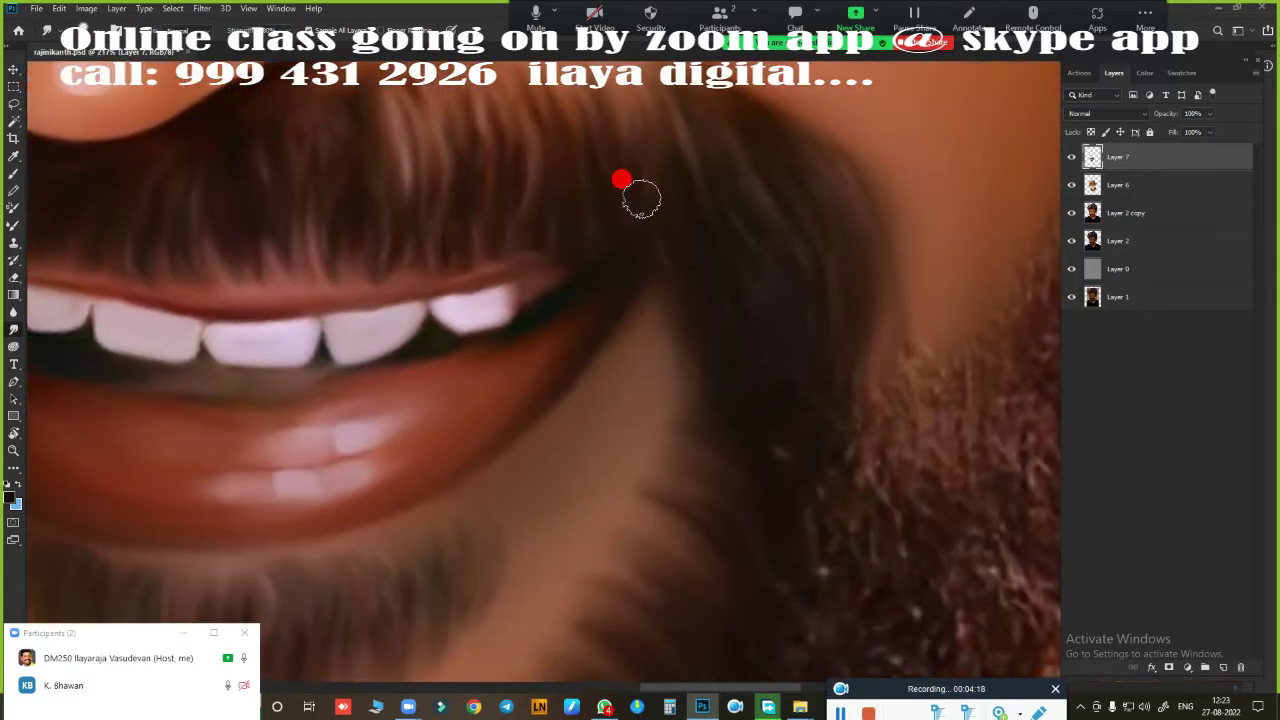
mouse_move(874, 342)
left_mouse_down()
mouse_move(809, 523)
mouse_move(654, 486)
mouse_move(672, 407)
mouse_move(663, 580)
mouse_move(491, 223)
mouse_move(560, 230)
left_mouse_up()
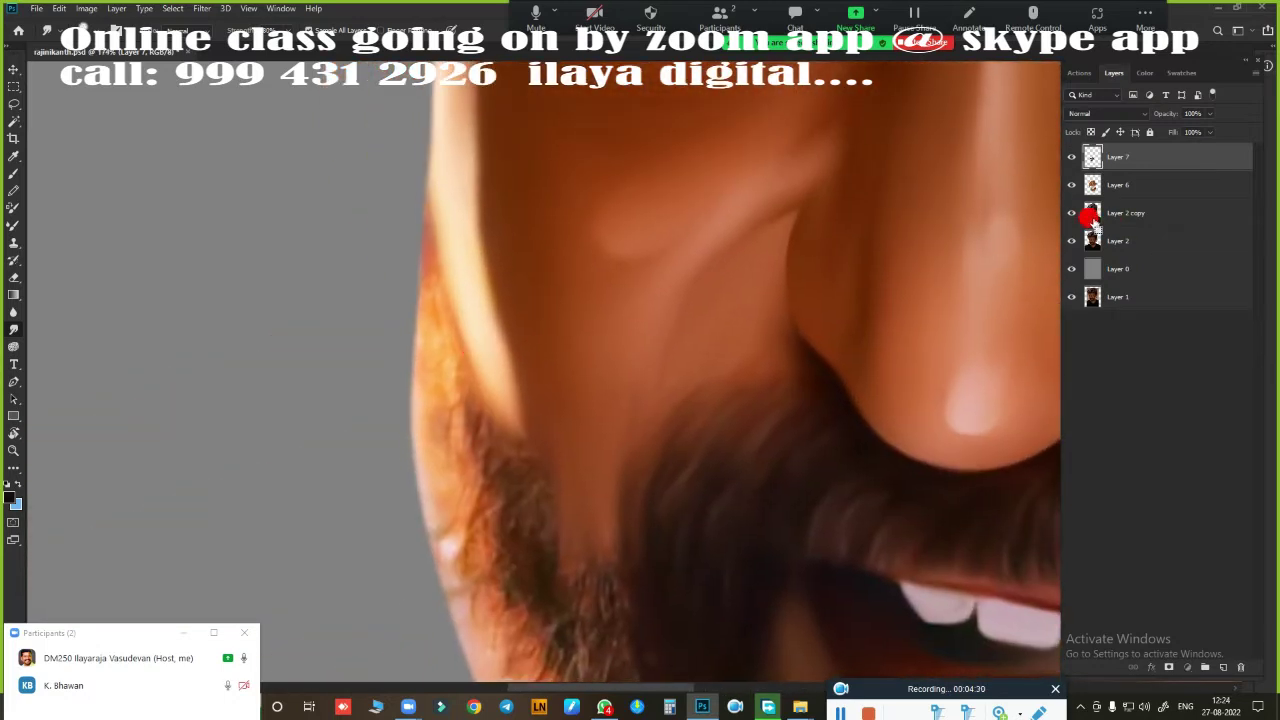
Step: Smooth the sharp hair strands running down the cheek edge
scroll(213, 508, "down", 2)
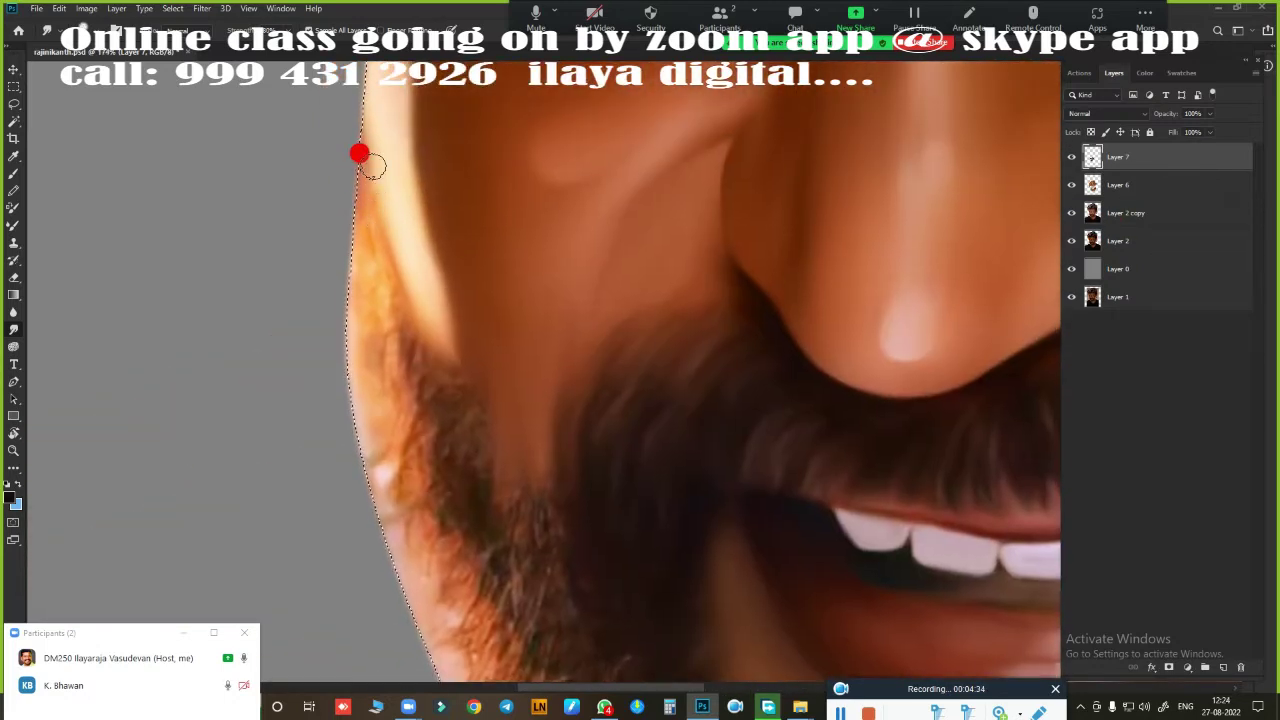
mouse_move(337, 342)
left_mouse_down()
mouse_move(371, 340)
mouse_move(396, 391)
left_mouse_up()
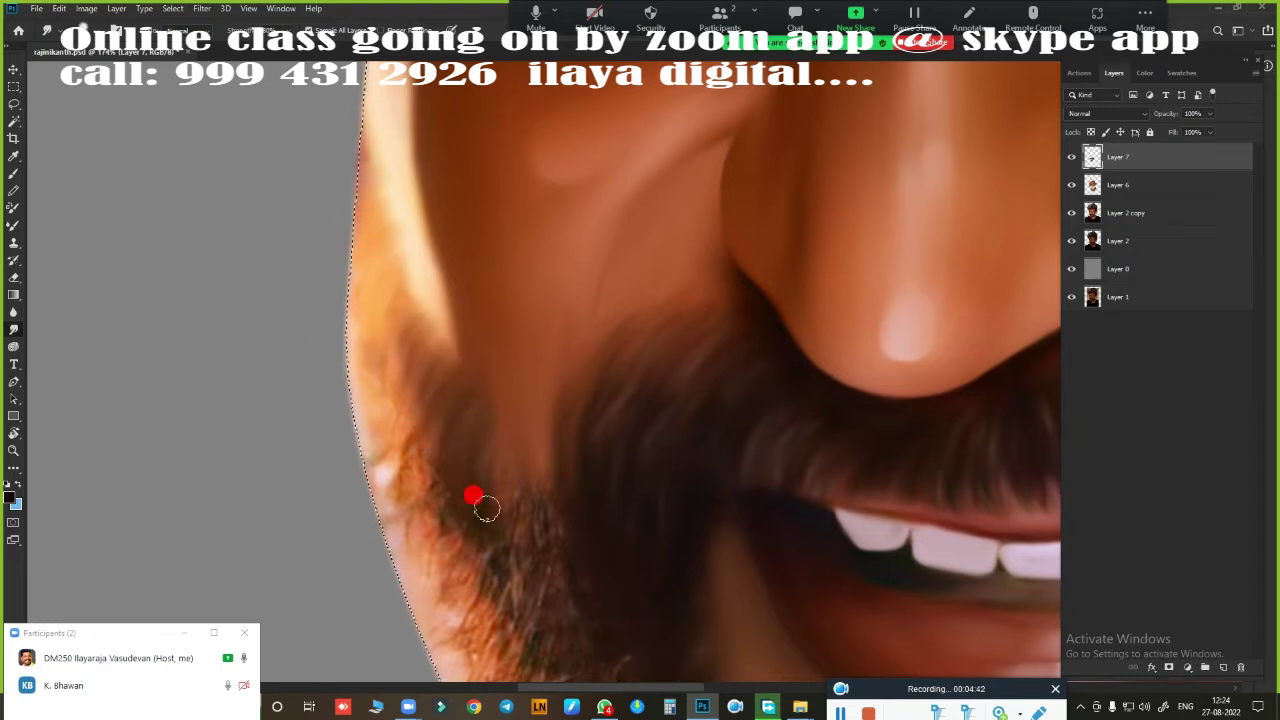
mouse_move(341, 366)
left_mouse_down()
mouse_move(369, 361)
mouse_move(388, 416)
left_mouse_up()
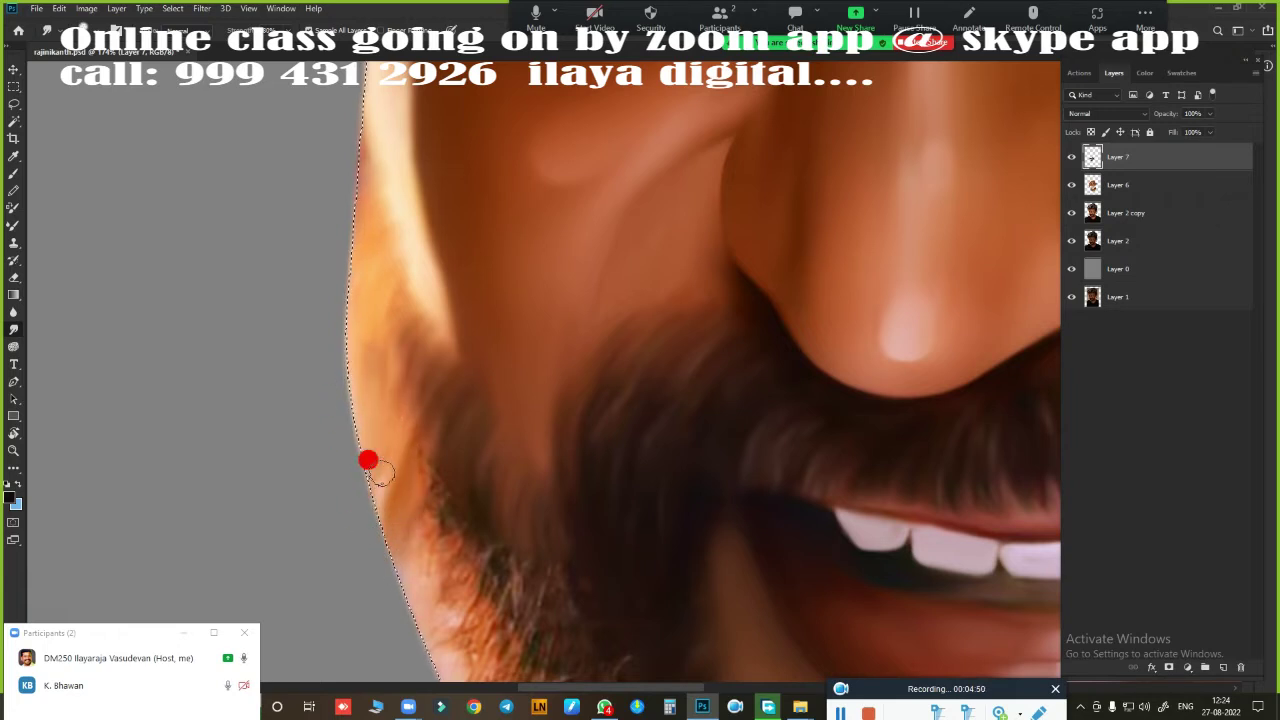
scroll(510, 316, "down", 3)
scroll(510, 316, "down", 2)
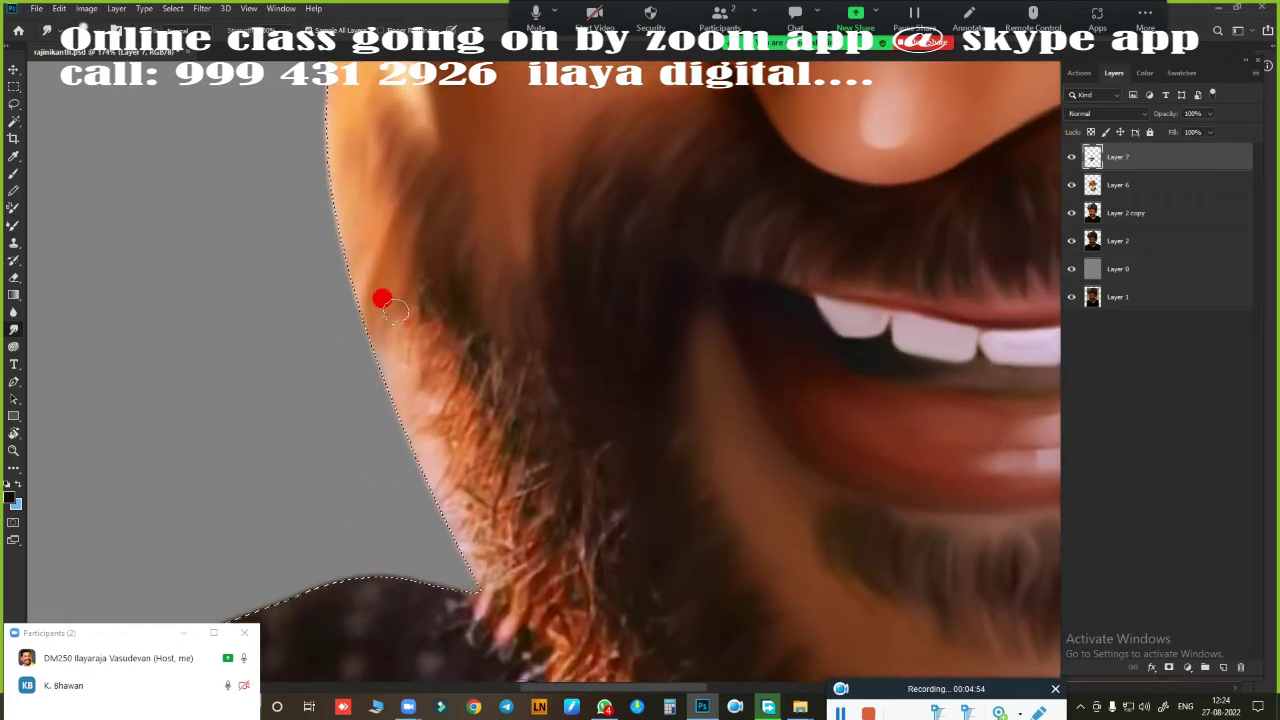
mouse_move(395, 312)
left_mouse_down()
mouse_move(422, 308)
mouse_move(410, 437)
mouse_move(439, 477)
mouse_move(444, 534)
mouse_move(477, 535)
mouse_move(437, 260)
mouse_move(376, 337)
mouse_move(423, 294)
mouse_move(433, 370)
left_mouse_up()
Step: Smudge the beard and hair strands along the neck edge
left_click_drag(467, 354, 493, 364)
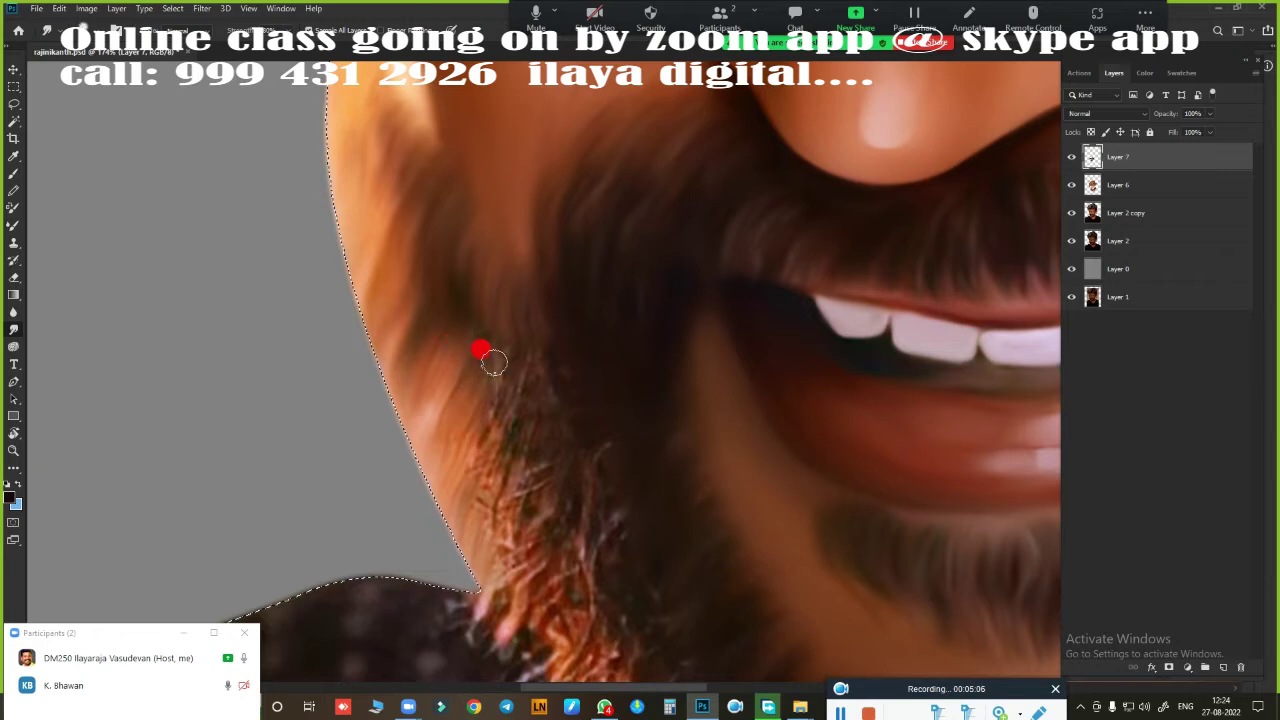
left_click_drag(514, 484, 486, 538)
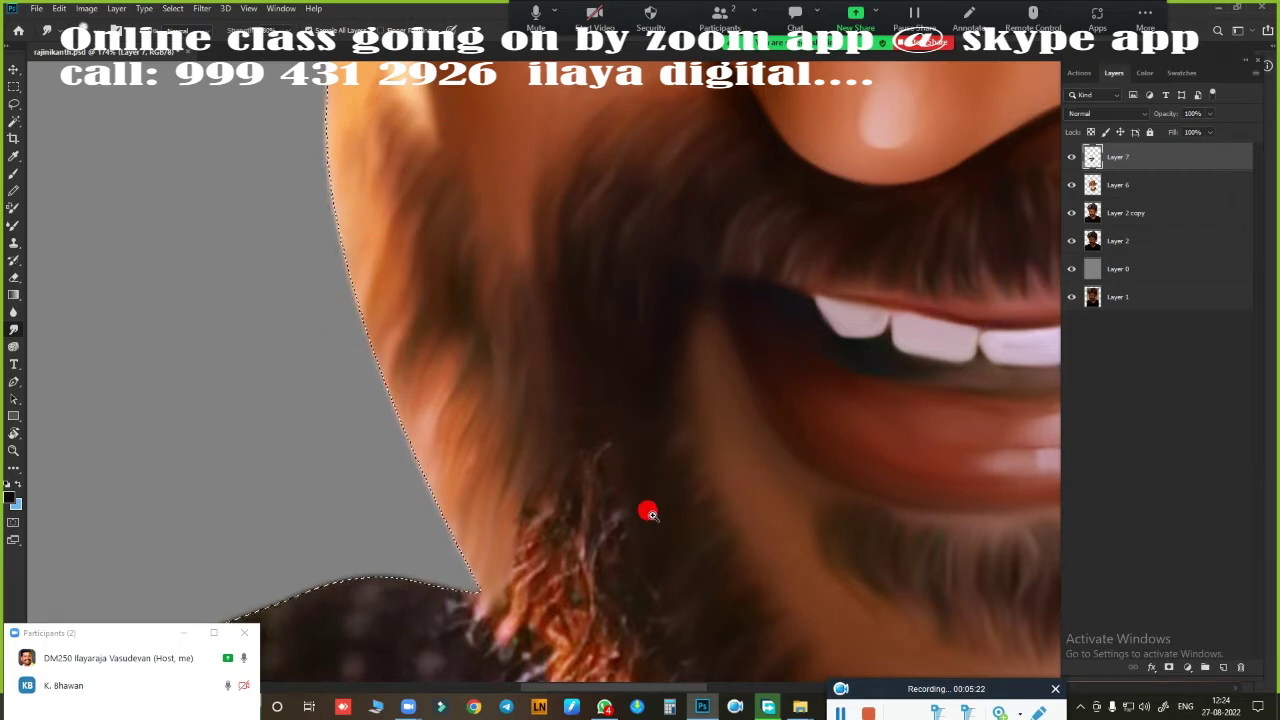
scroll(494, 366, "down", 3)
scroll(437, 312, "up", 1)
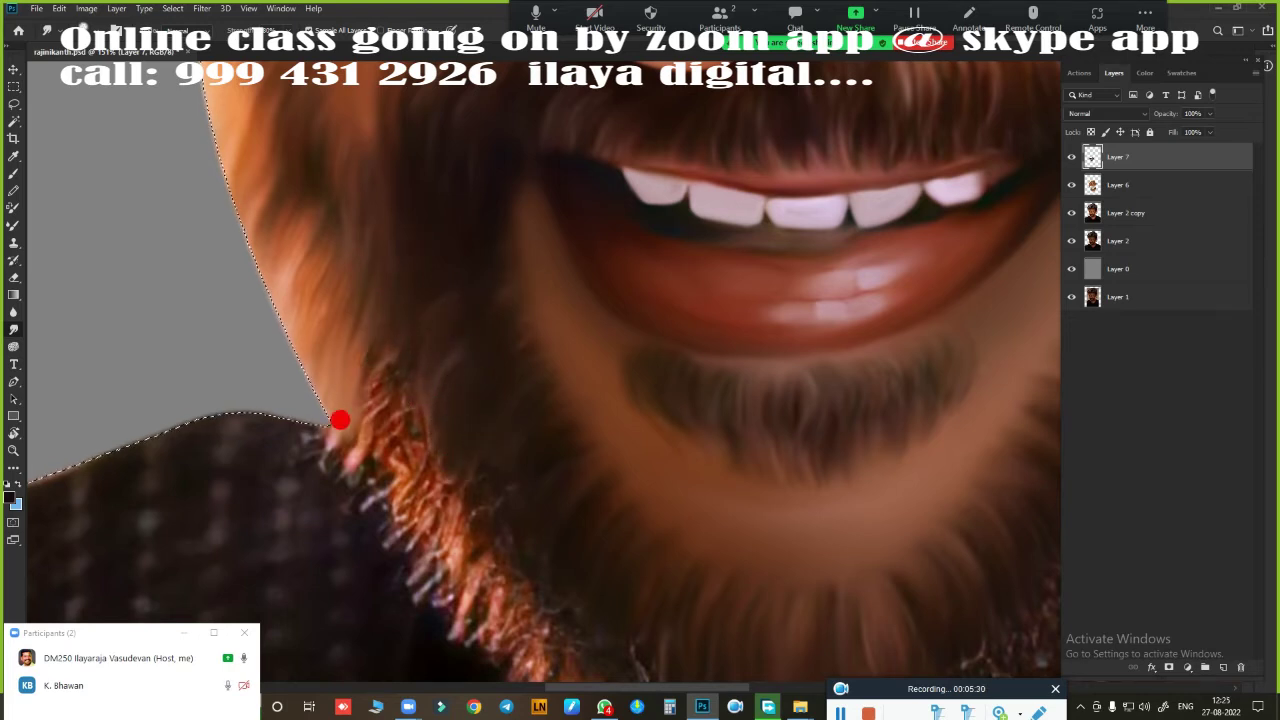
mouse_move(388, 526)
left_mouse_down()
mouse_move(400, 543)
mouse_move(449, 534)
left_mouse_up()
left_click_drag(355, 390, 405, 360)
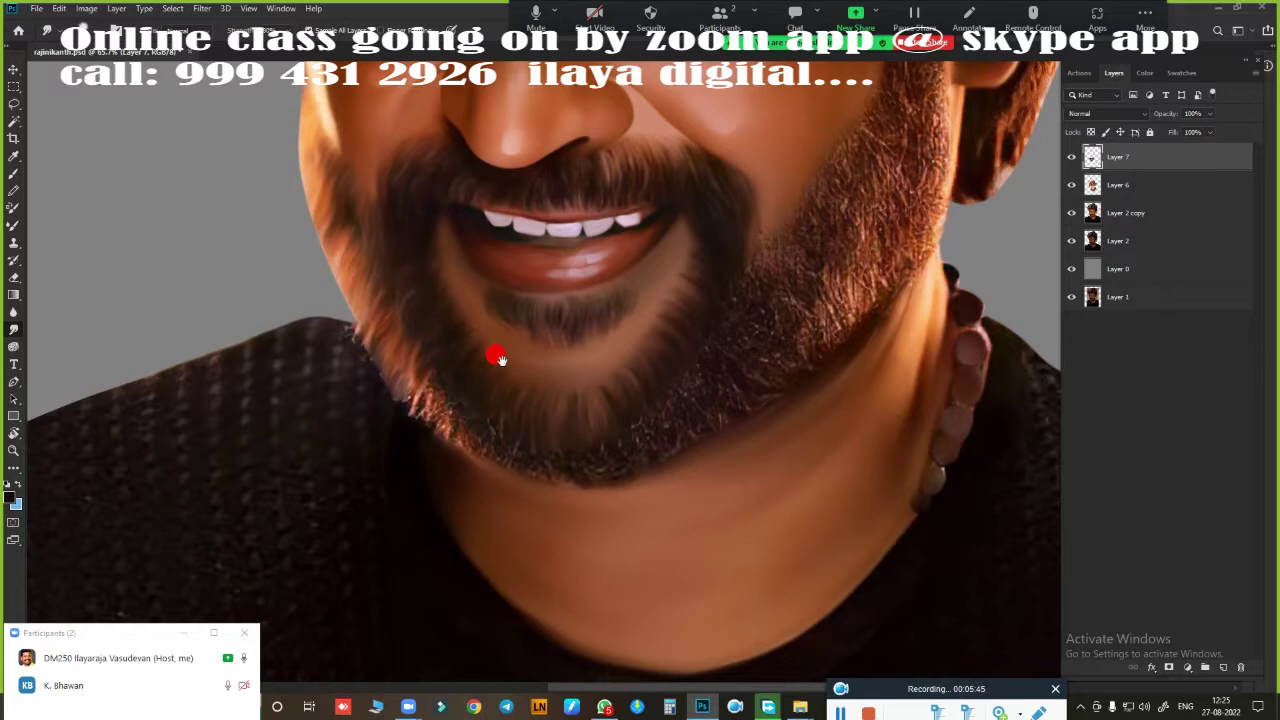
Step: Smear the sharp orange strands along the arched hair smooth
left_click_drag(500, 508, 640, 454)
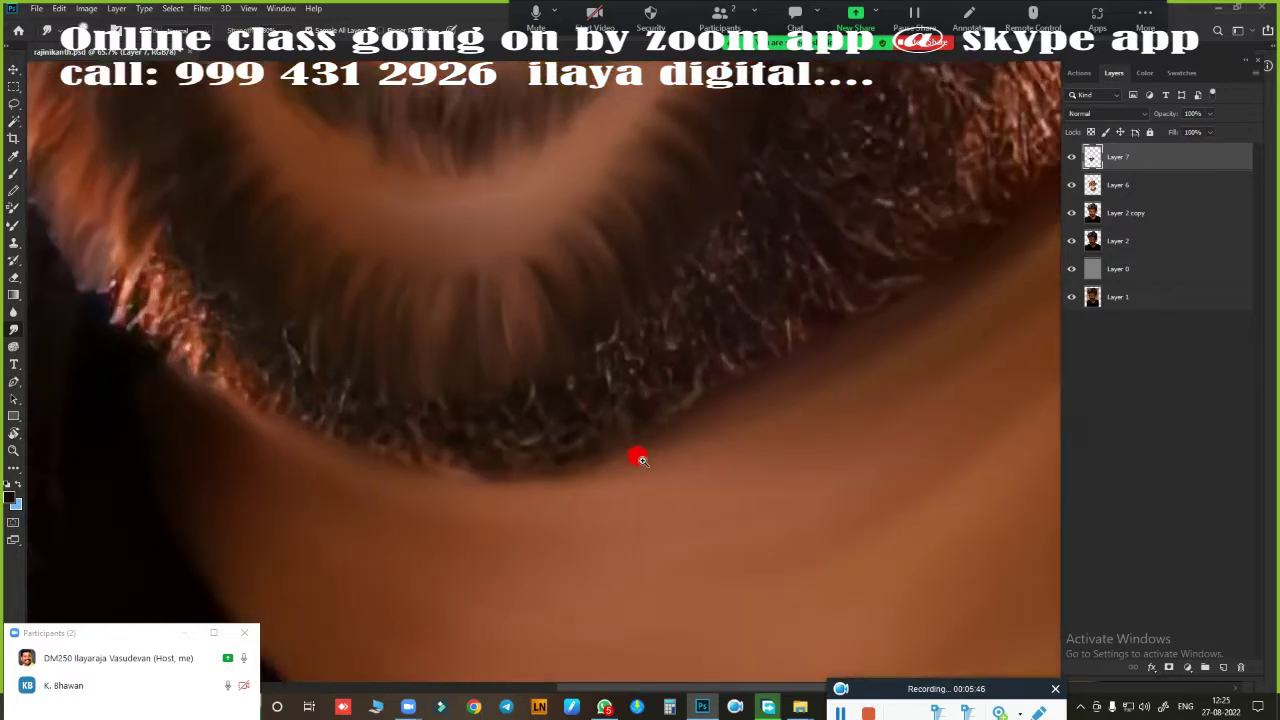
mouse_move(673, 402)
left_mouse_down()
mouse_move(440, 260)
mouse_move(723, 177)
mouse_move(777, 286)
mouse_move(541, 341)
left_mouse_up()
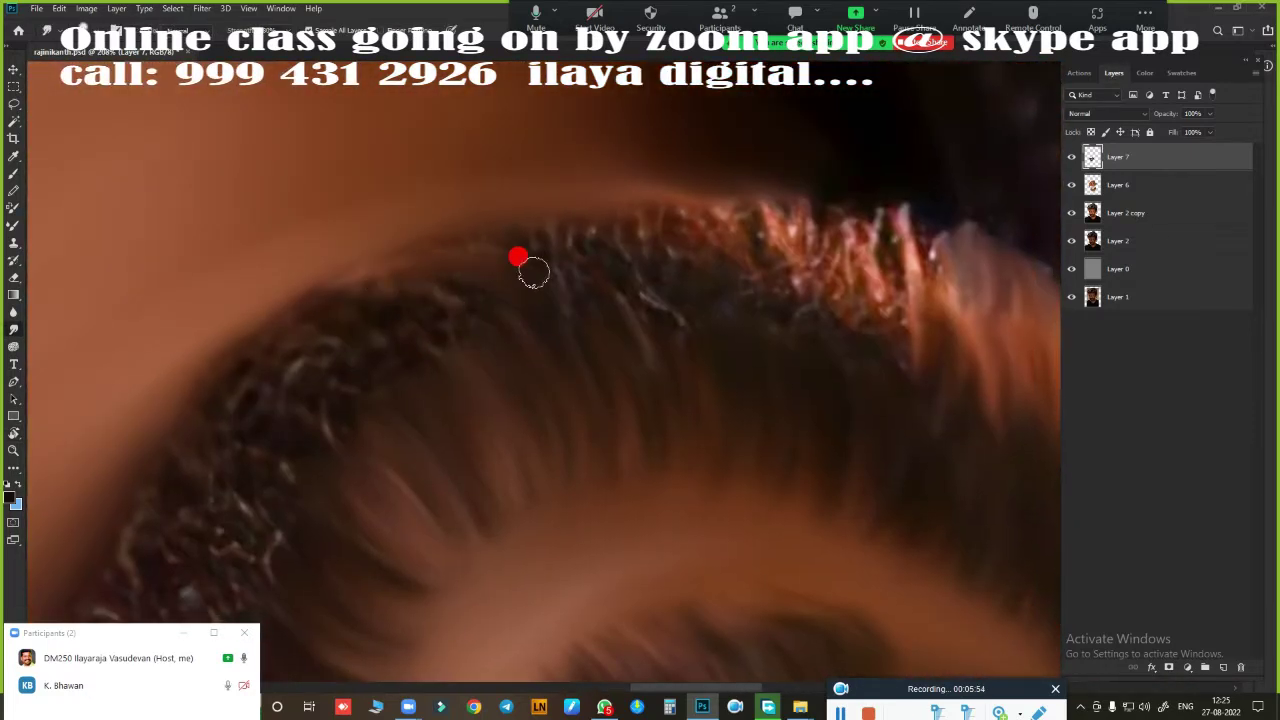
mouse_move(657, 298)
left_mouse_down()
mouse_move(729, 294)
mouse_move(786, 251)
mouse_move(940, 287)
mouse_move(983, 257)
left_mouse_up()
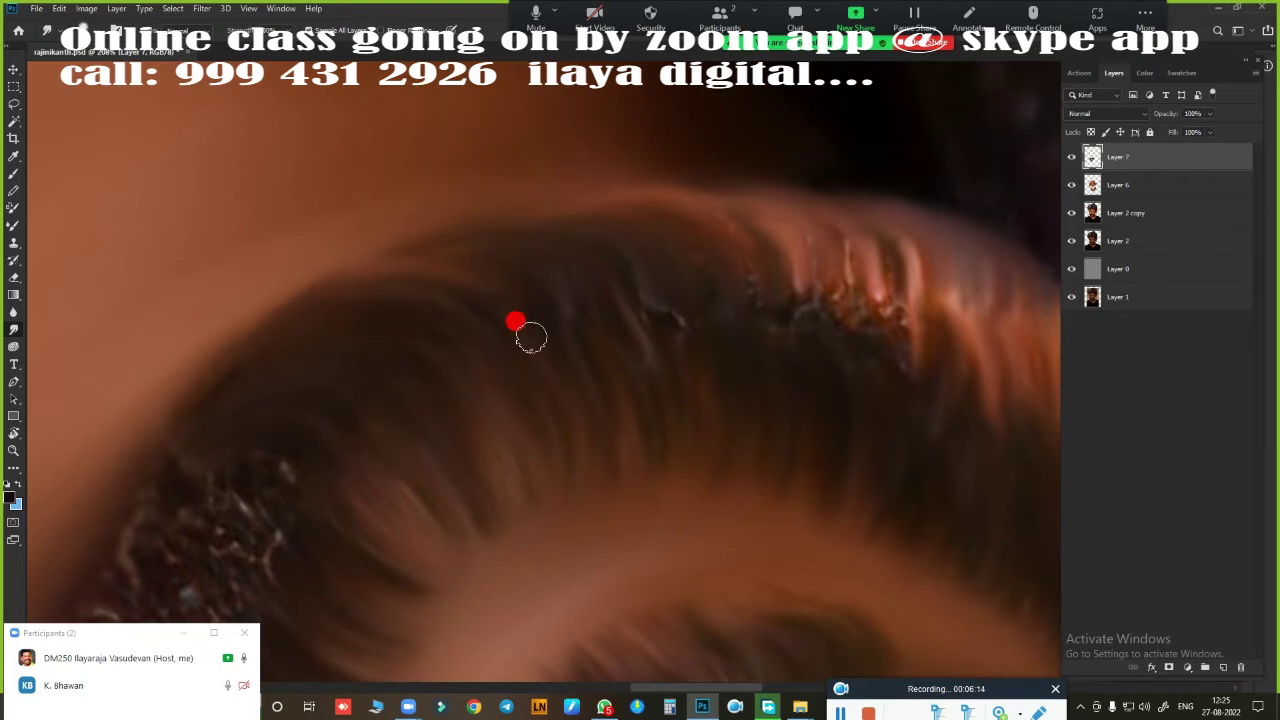
mouse_move(590, 349)
left_mouse_down()
mouse_move(466, 471)
mouse_move(376, 407)
left_mouse_up()
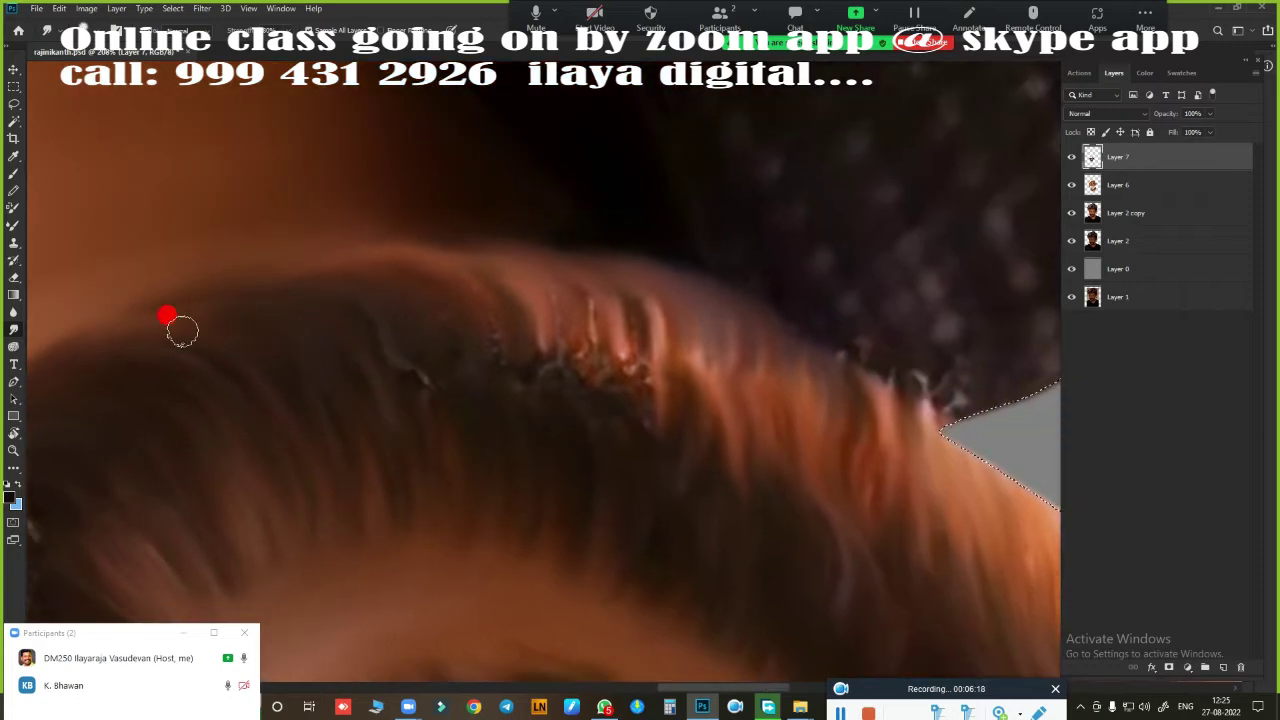
mouse_move(473, 299)
left_mouse_down()
mouse_move(569, 291)
mouse_move(657, 394)
mouse_move(709, 425)
mouse_move(779, 421)
left_mouse_up()
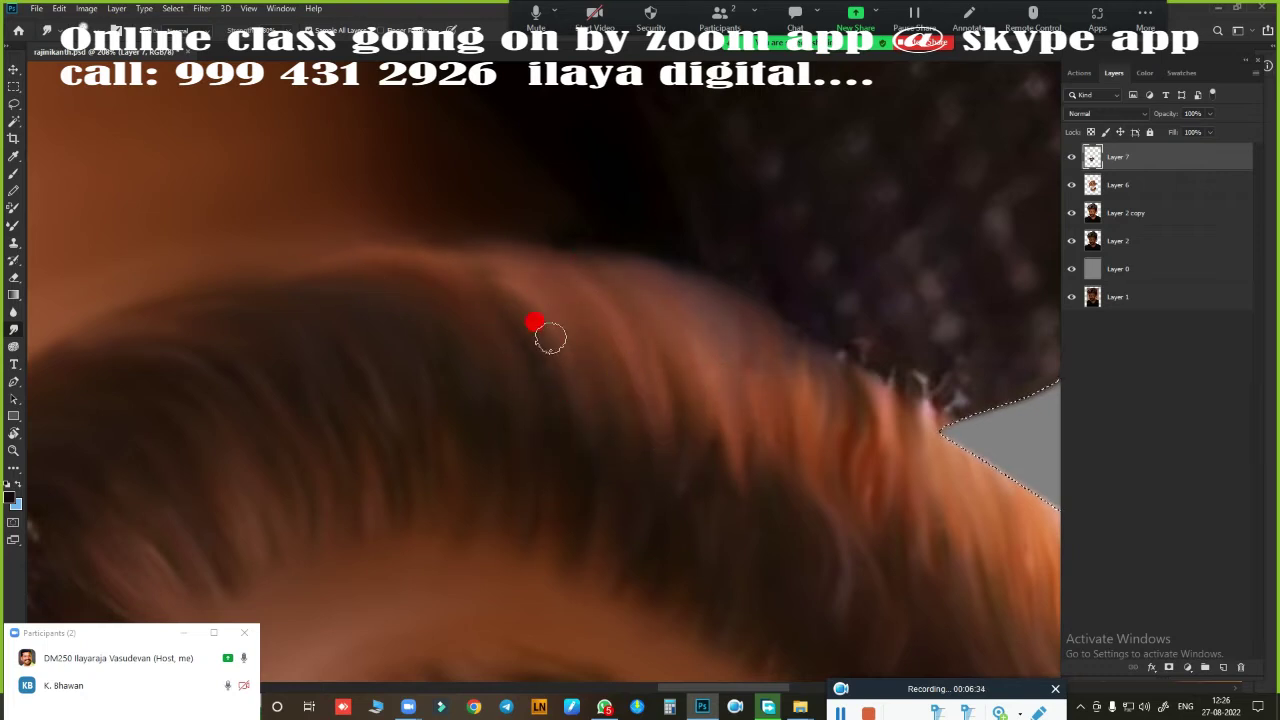
left_click_drag(874, 369, 694, 309)
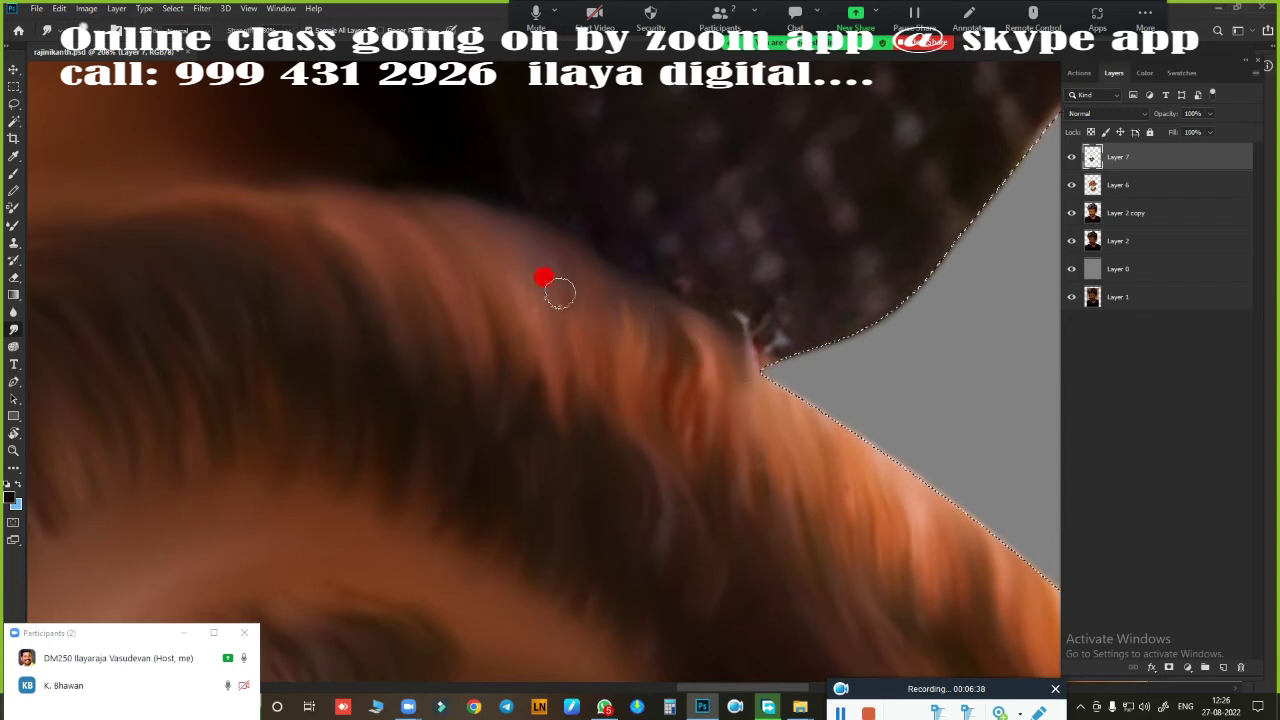
Step: Smooth and darken the light strands along the lower beard edge
scroll(946, 426, "down", 5)
scroll(803, 346, "down", 3)
scroll(757, 391, "down", 1)
scroll(705, 440, "down", 3)
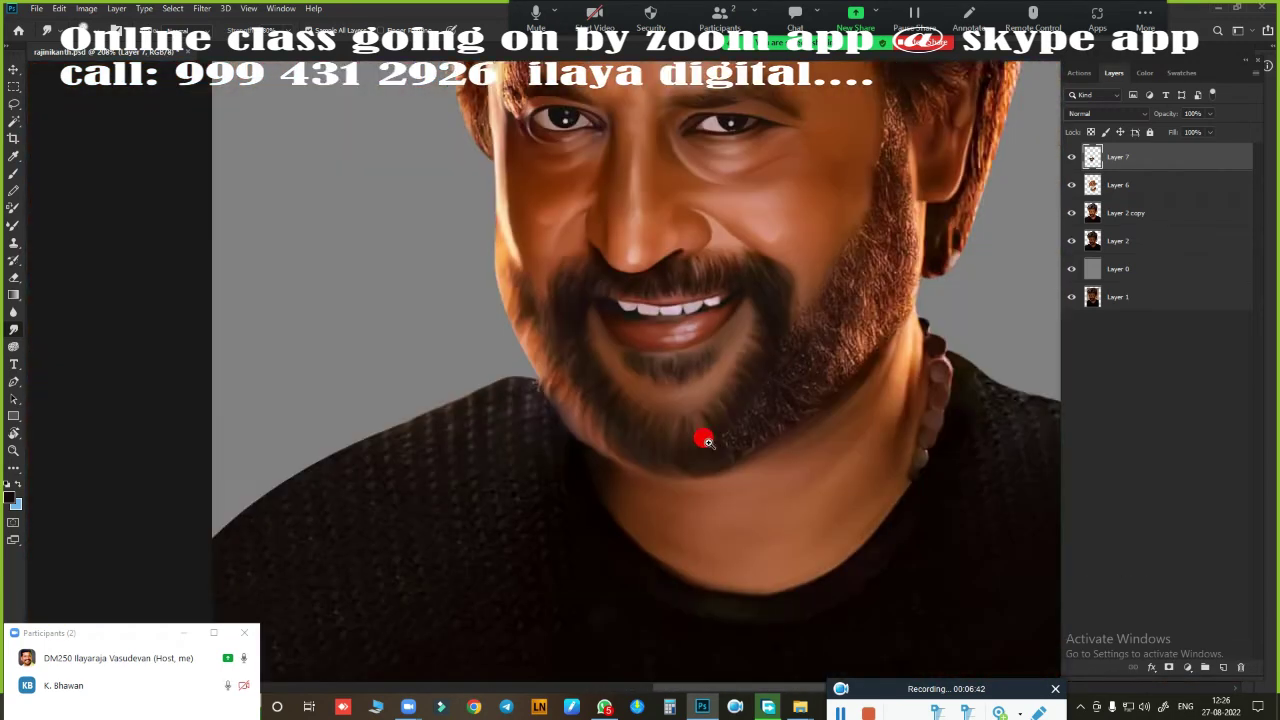
mouse_move(705, 440)
left_mouse_down()
mouse_move(717, 443)
mouse_move(651, 543)
mouse_move(733, 527)
mouse_move(697, 383)
left_mouse_up()
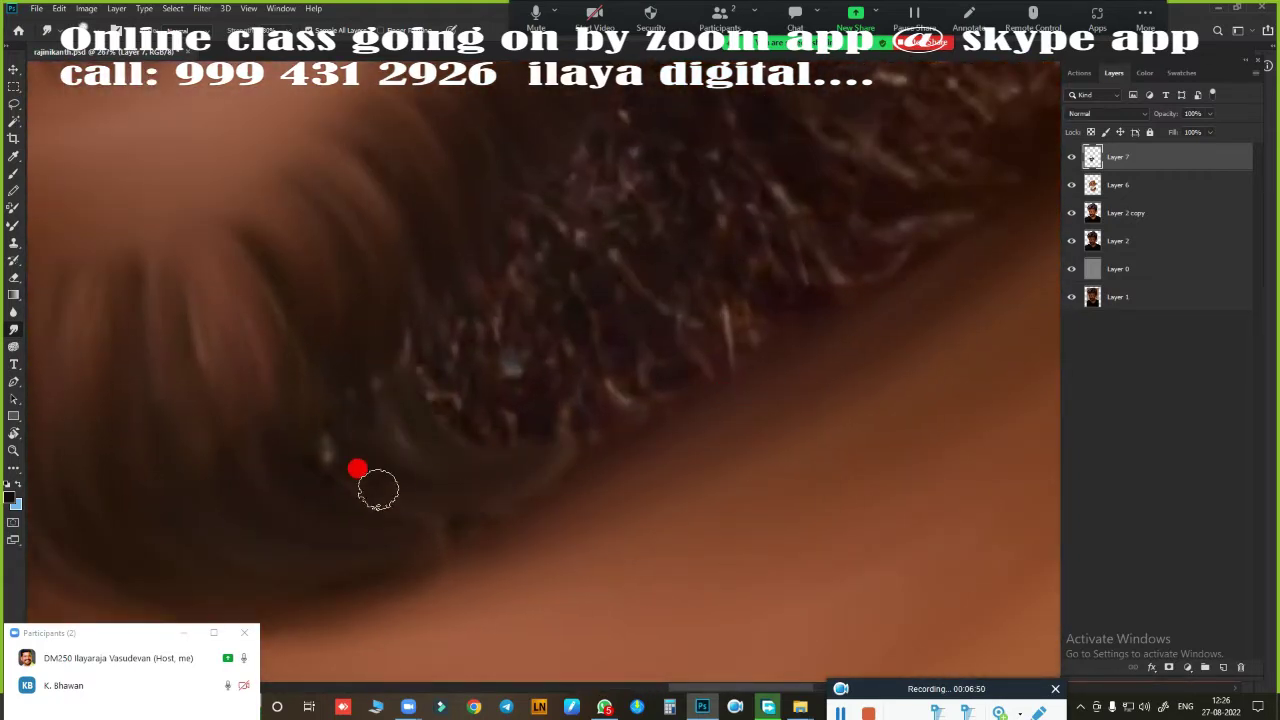
mouse_move(406, 393)
left_mouse_down()
mouse_move(506, 386)
mouse_move(502, 268)
left_mouse_up()
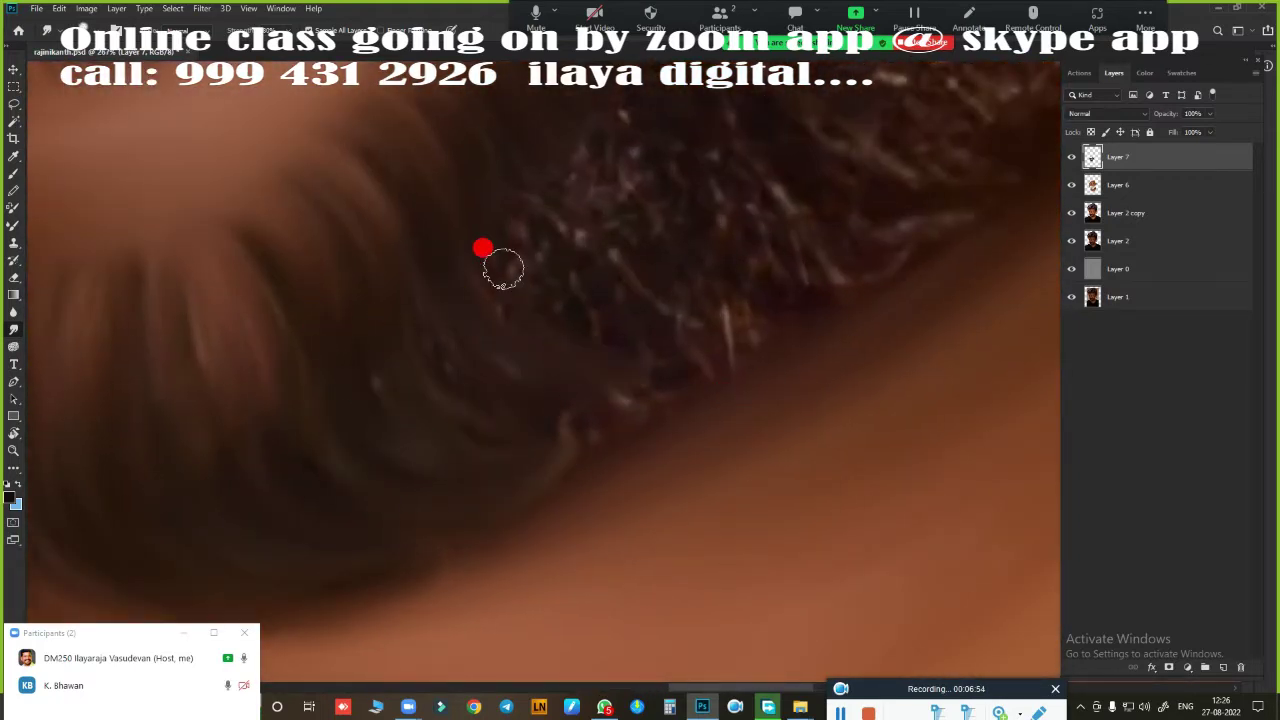
left_click_drag(511, 391, 460, 491)
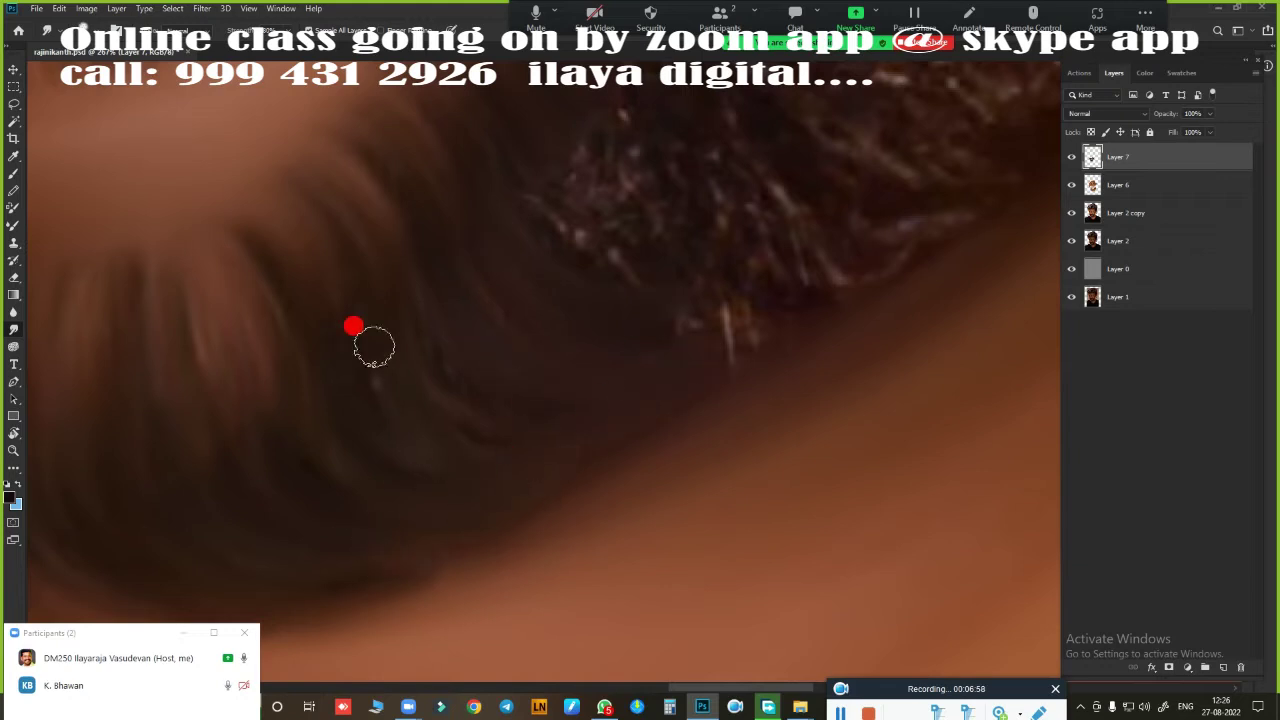
left_click_drag(766, 389, 443, 363)
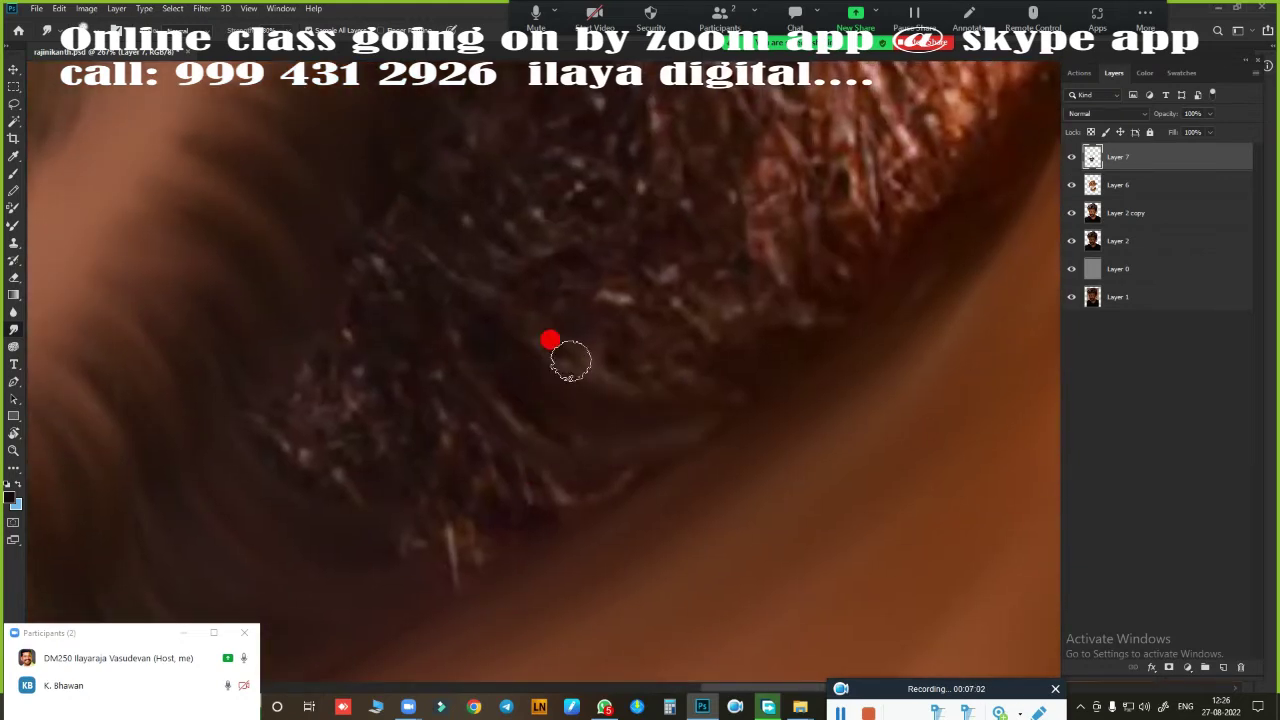
left_click_drag(788, 343, 650, 283)
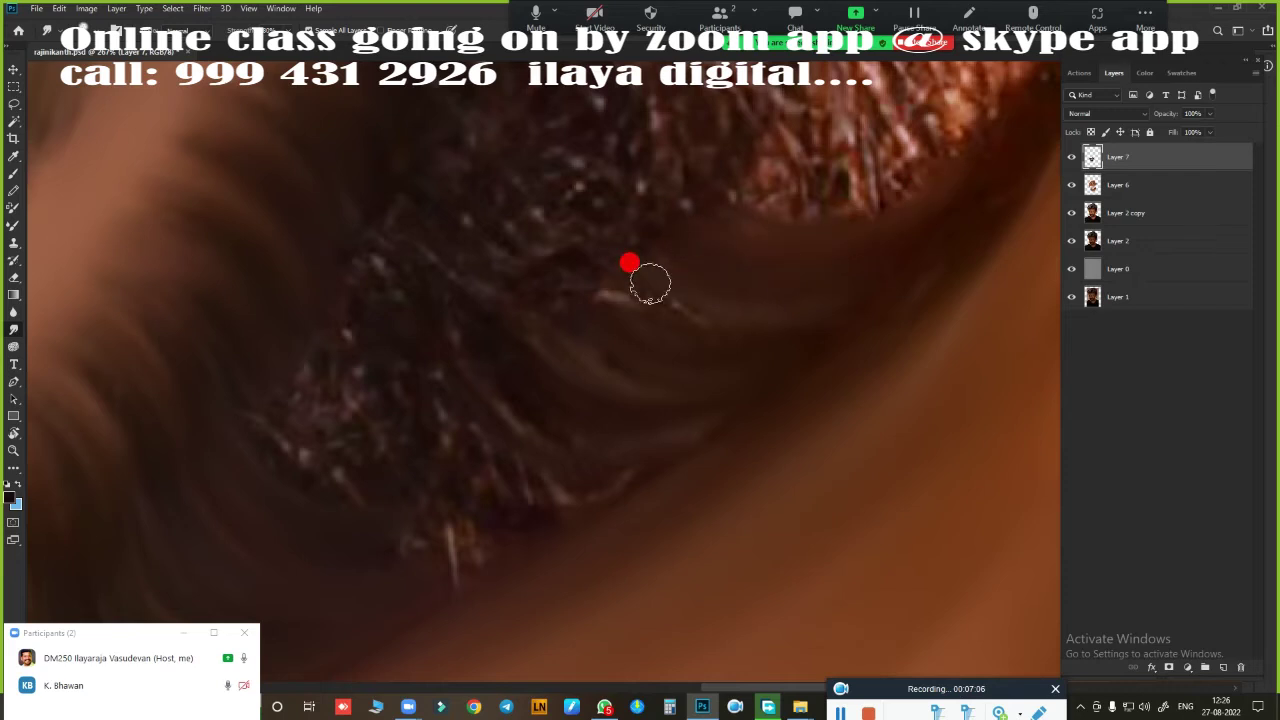
left_click_drag(649, 456, 620, 480)
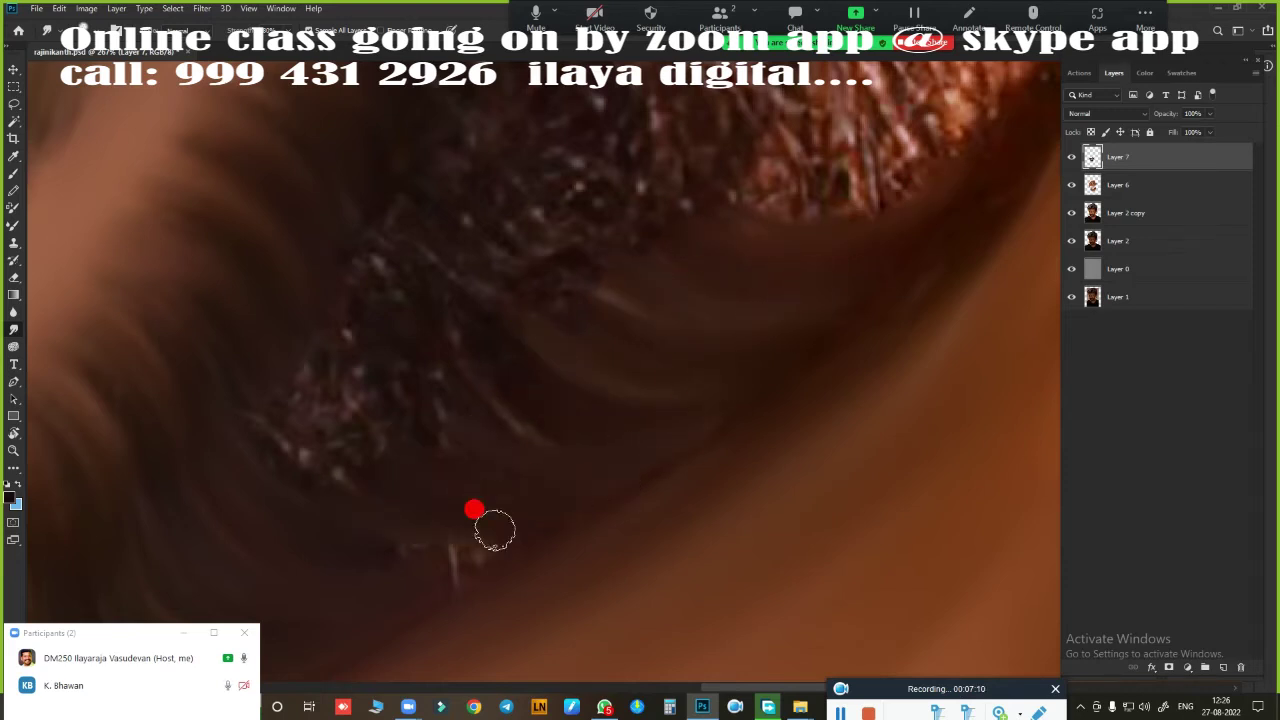
left_click_drag(494, 530, 570, 523)
scroll(553, 444, "down", 5)
Step: Smudge strands down the beard edge and soften those beside the cheek
scroll(646, 403, "up", 2)
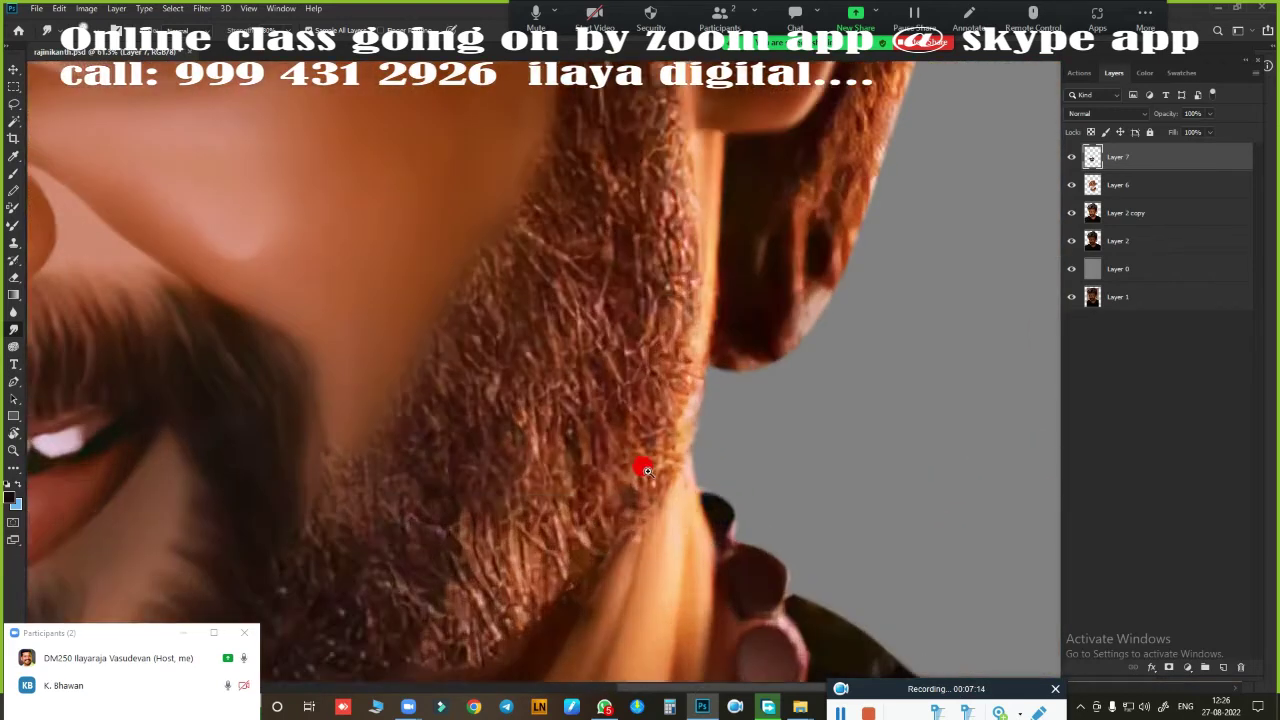
scroll(640, 463, "up", 2)
scroll(660, 534, "up", 1)
left_click_drag(605, 198, 623, 250)
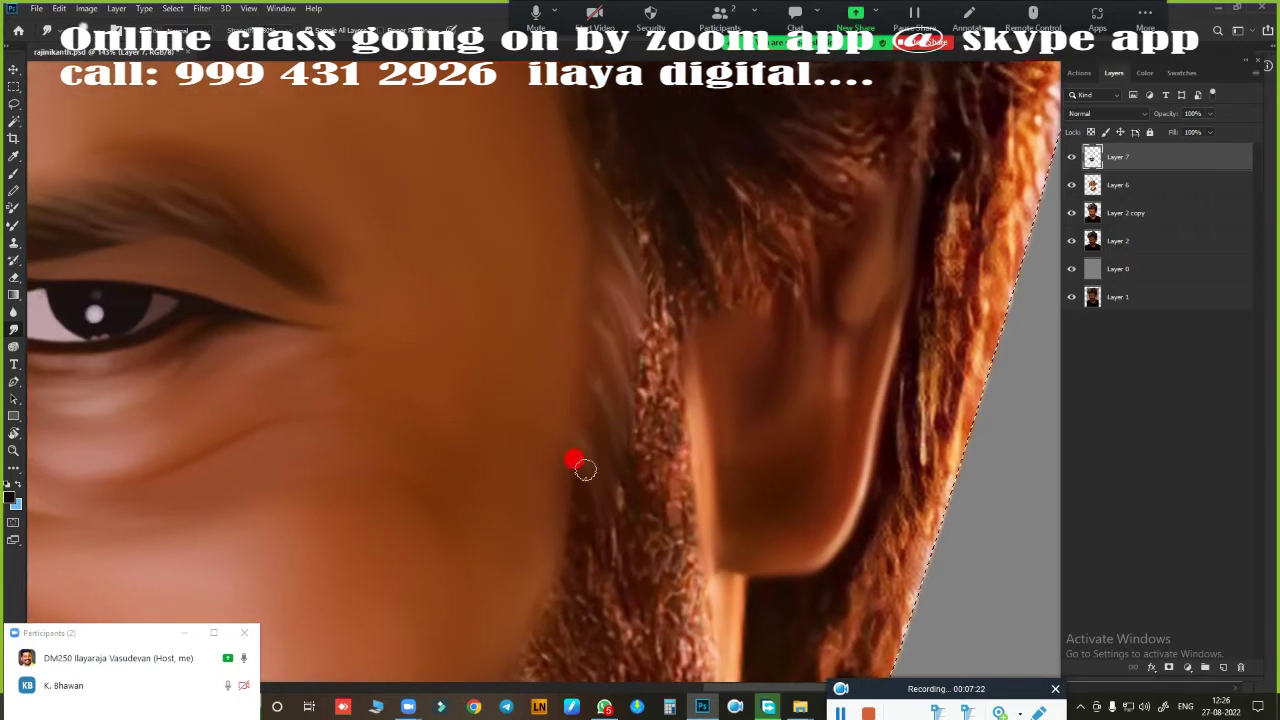
scroll(567, 392, "up", 2)
scroll(675, 242, "up", 1)
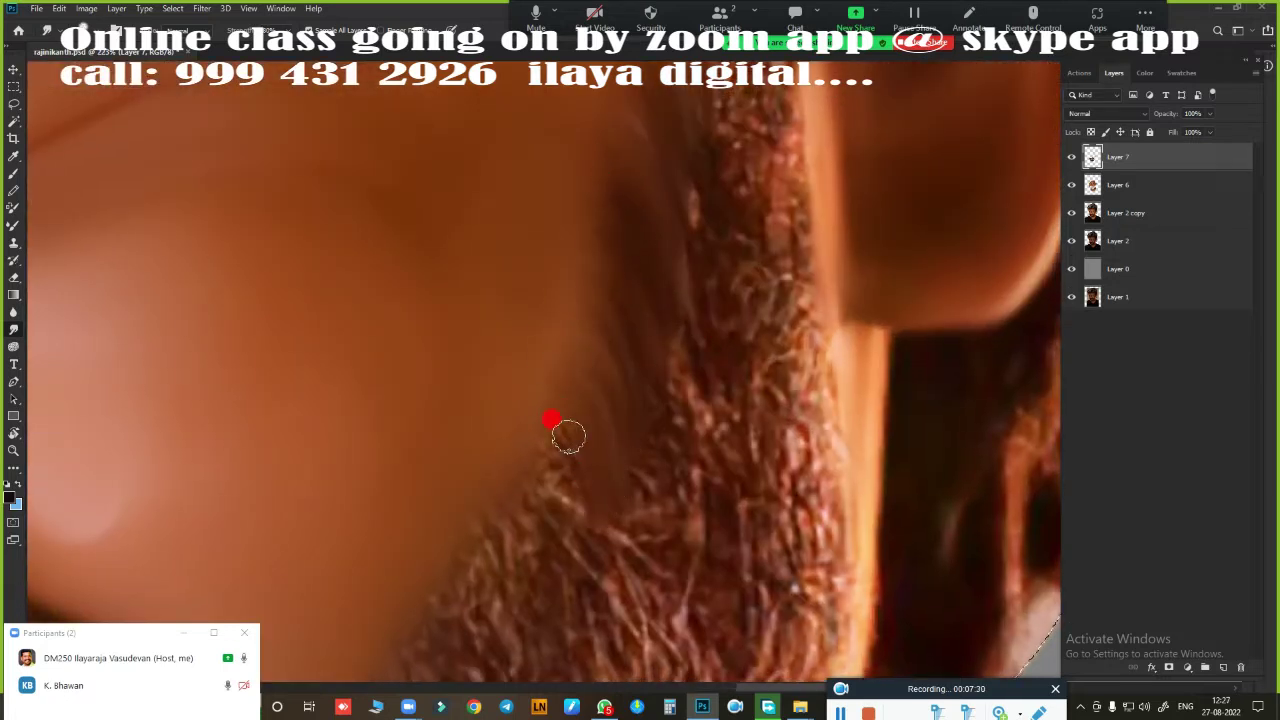
left_click_drag(567, 435, 513, 457)
left_click_drag(527, 565, 580, 212)
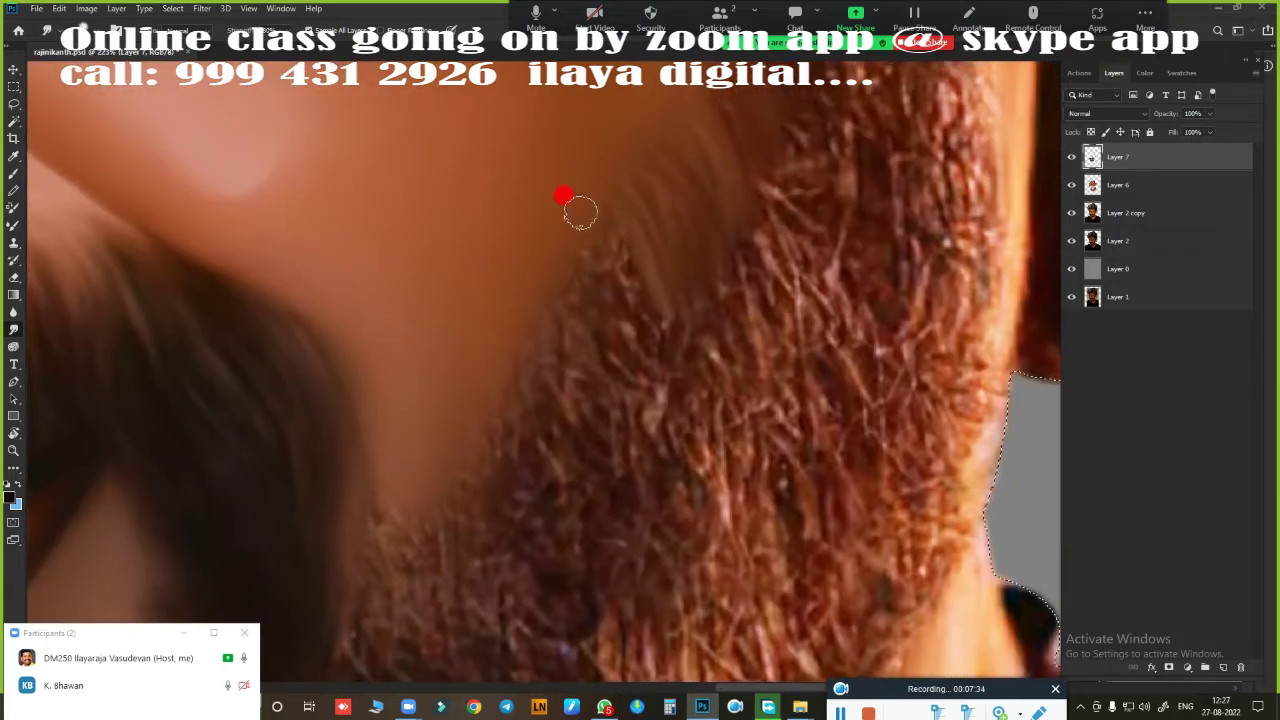
left_click_drag(593, 268, 592, 482)
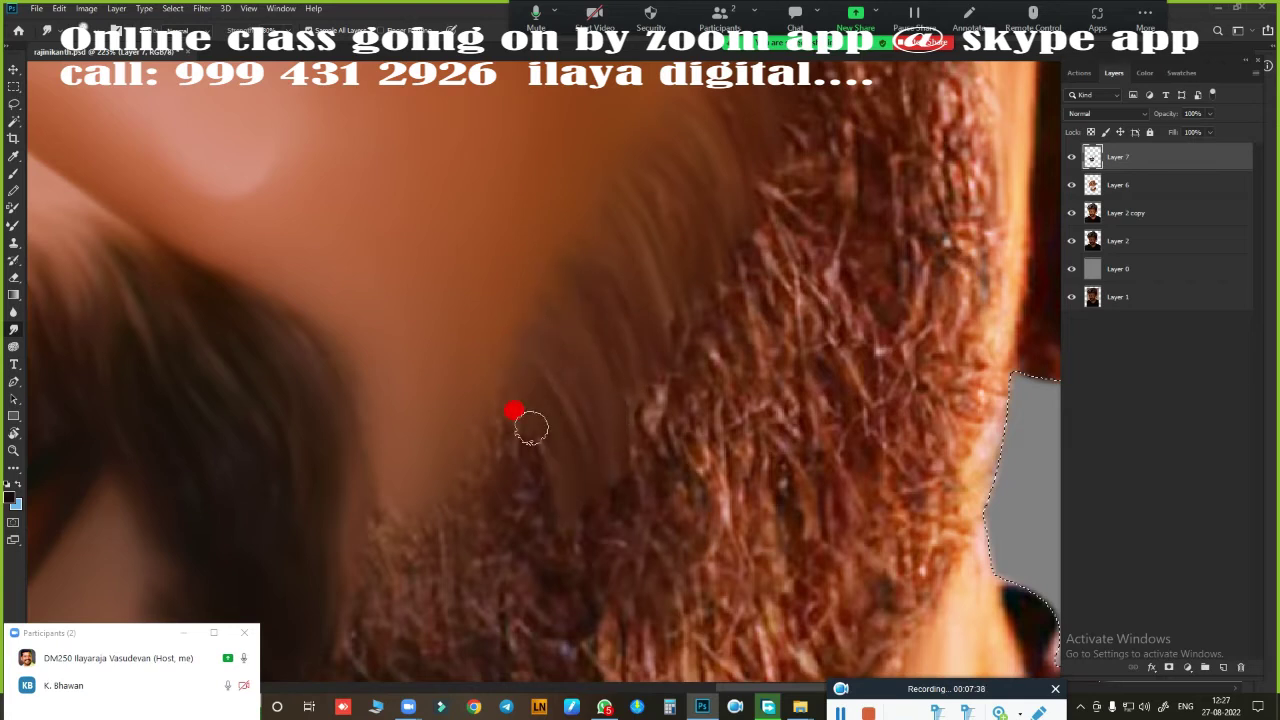
mouse_move(435, 578)
left_mouse_down()
mouse_move(354, 614)
mouse_move(596, 291)
left_mouse_up()
Step: Smooth the speckled beard strands near the chin and along the jaw
left_click_drag(632, 565, 497, 254)
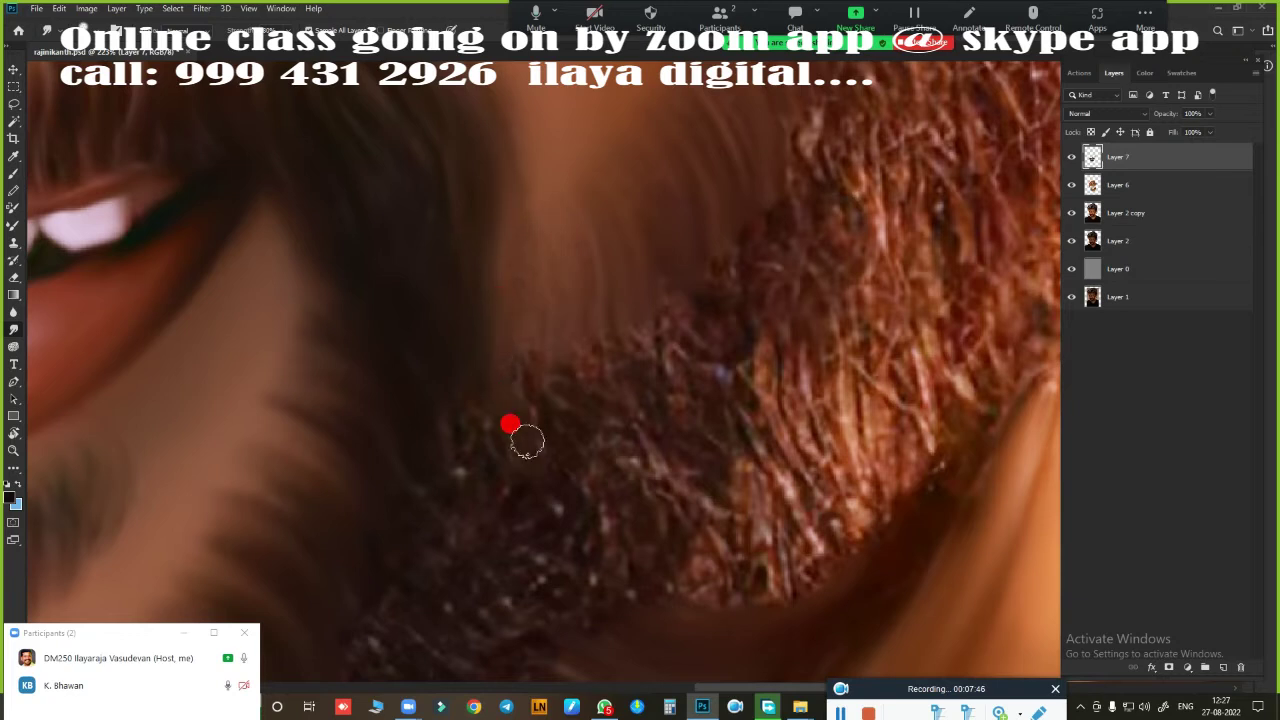
mouse_move(527, 440)
left_mouse_down()
mouse_move(571, 400)
mouse_move(651, 380)
mouse_move(771, 205)
mouse_move(579, 321)
left_mouse_up()
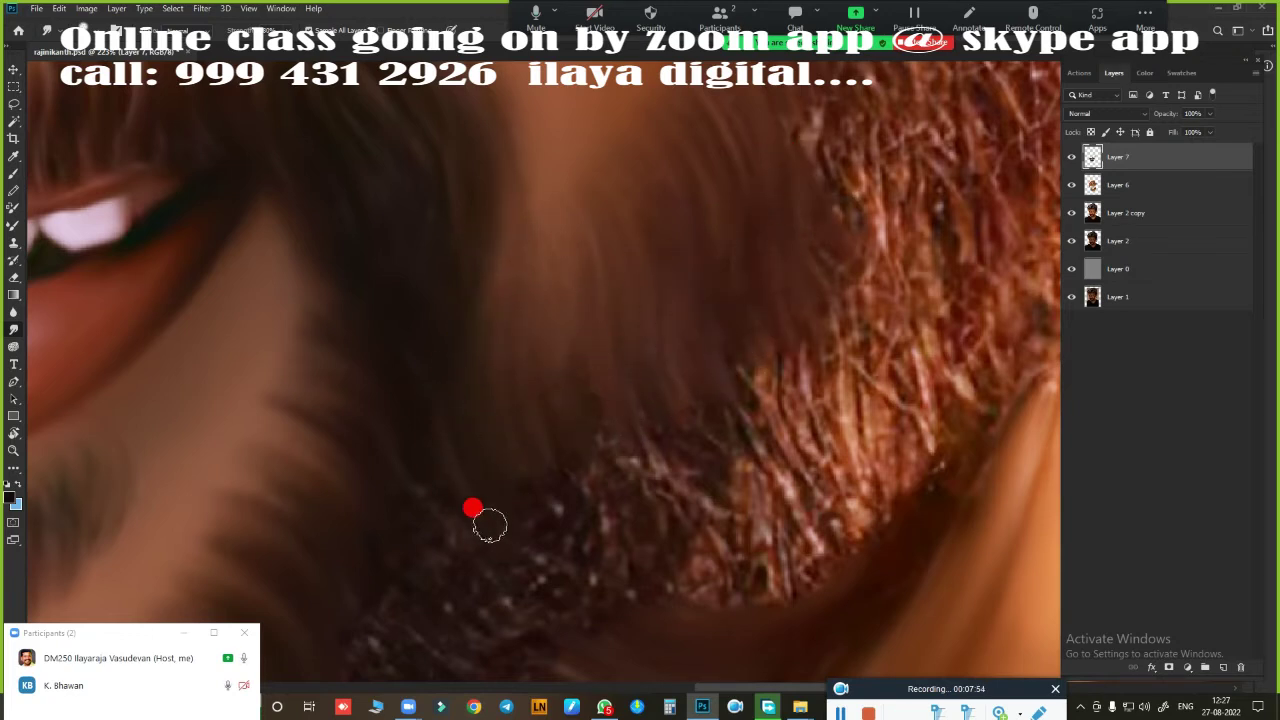
mouse_move(489, 524)
left_mouse_down()
mouse_move(614, 486)
mouse_move(423, 371)
mouse_move(446, 437)
mouse_move(404, 524)
mouse_move(450, 620)
left_mouse_up()
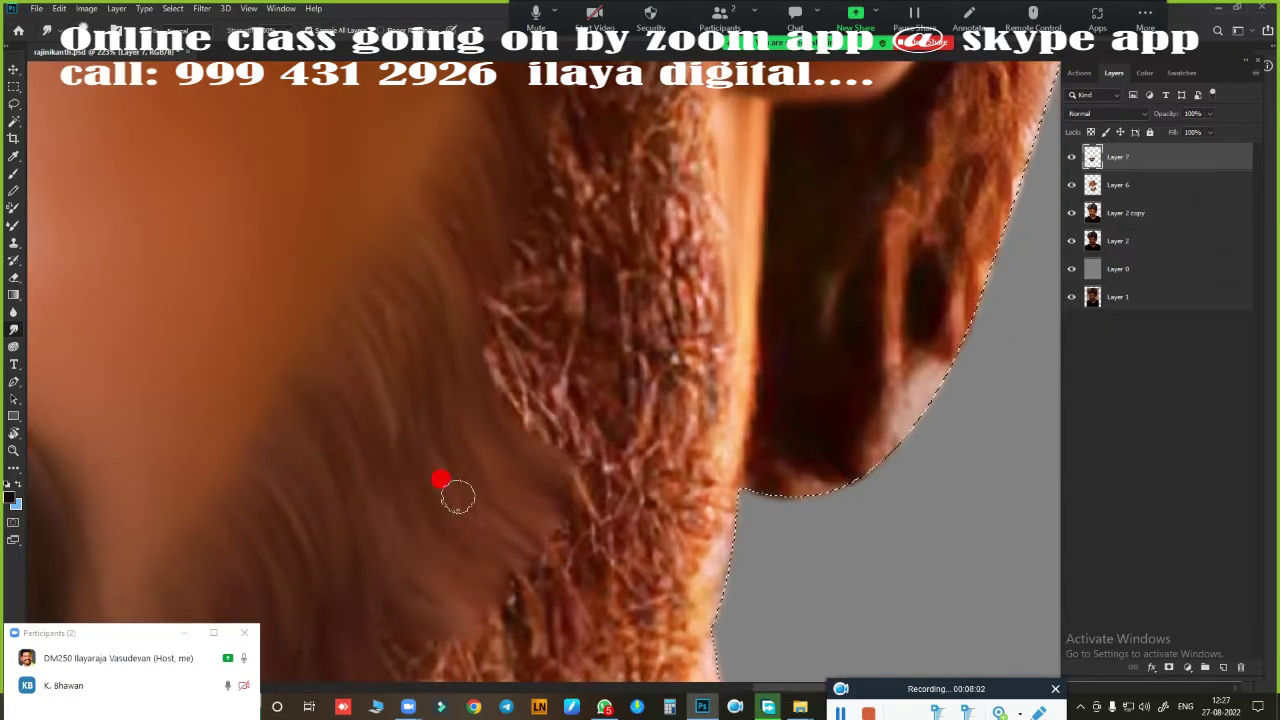
left_click_drag(440, 480, 491, 566)
mouse_move(437, 363)
left_mouse_down()
mouse_move(493, 509)
mouse_move(457, 563)
mouse_move(471, 614)
mouse_move(337, 354)
mouse_move(396, 249)
mouse_move(440, 260)
mouse_move(454, 374)
mouse_move(420, 400)
mouse_move(432, 450)
mouse_move(400, 446)
left_mouse_up()
scroll(491, 463, "up", 5)
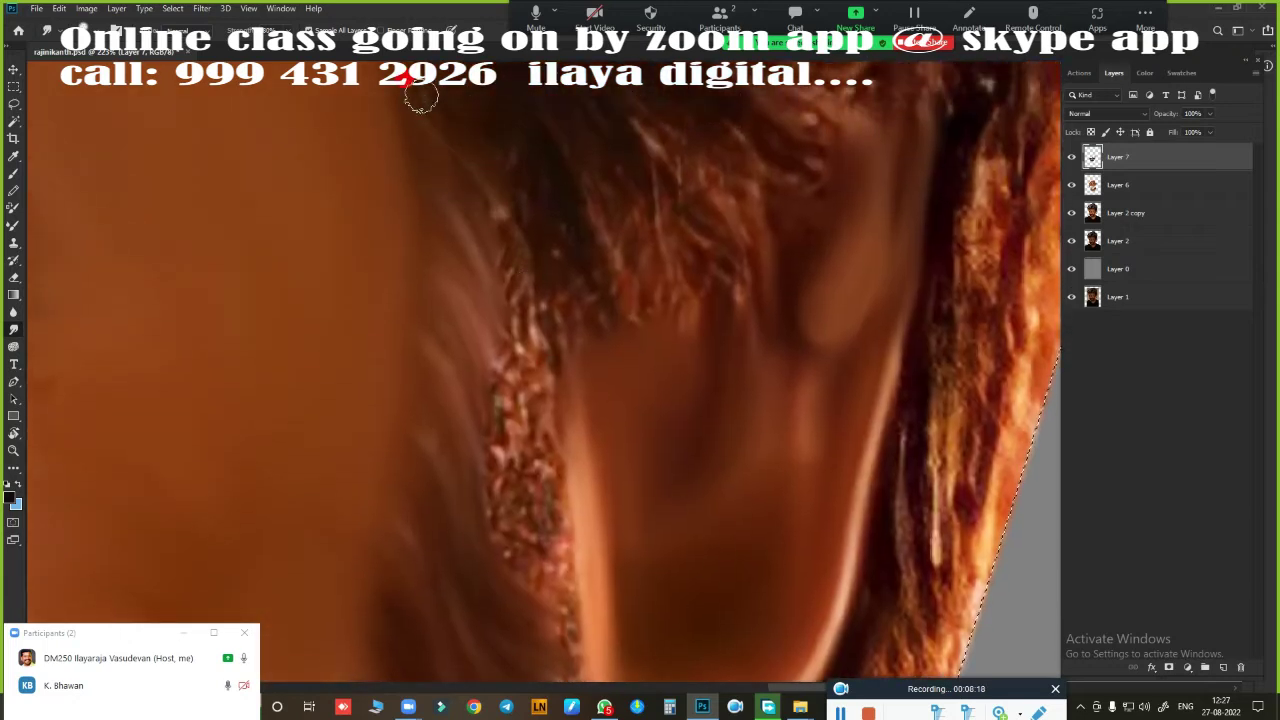
left_click_drag(567, 356, 484, 171)
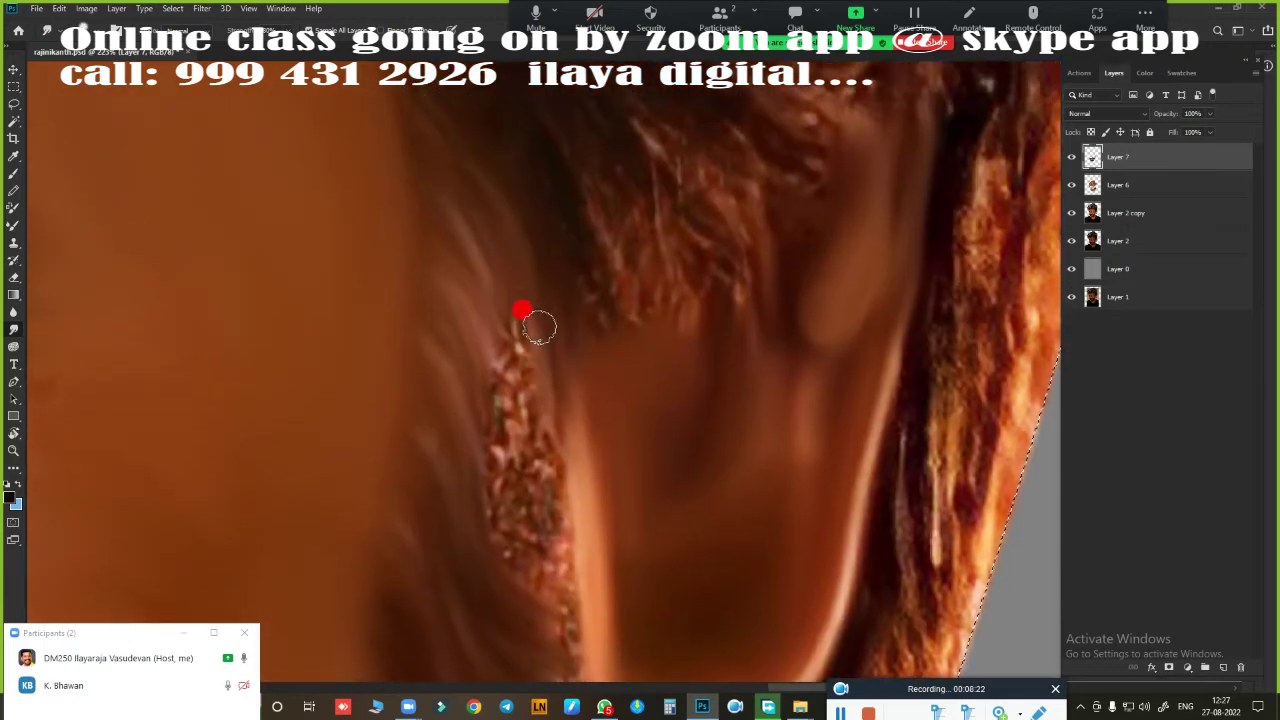
mouse_move(538, 327)
left_mouse_down()
mouse_move(511, 331)
mouse_move(523, 426)
mouse_move(486, 389)
mouse_move(490, 479)
mouse_move(529, 463)
left_mouse_up()
left_click_drag(571, 517, 610, 218)
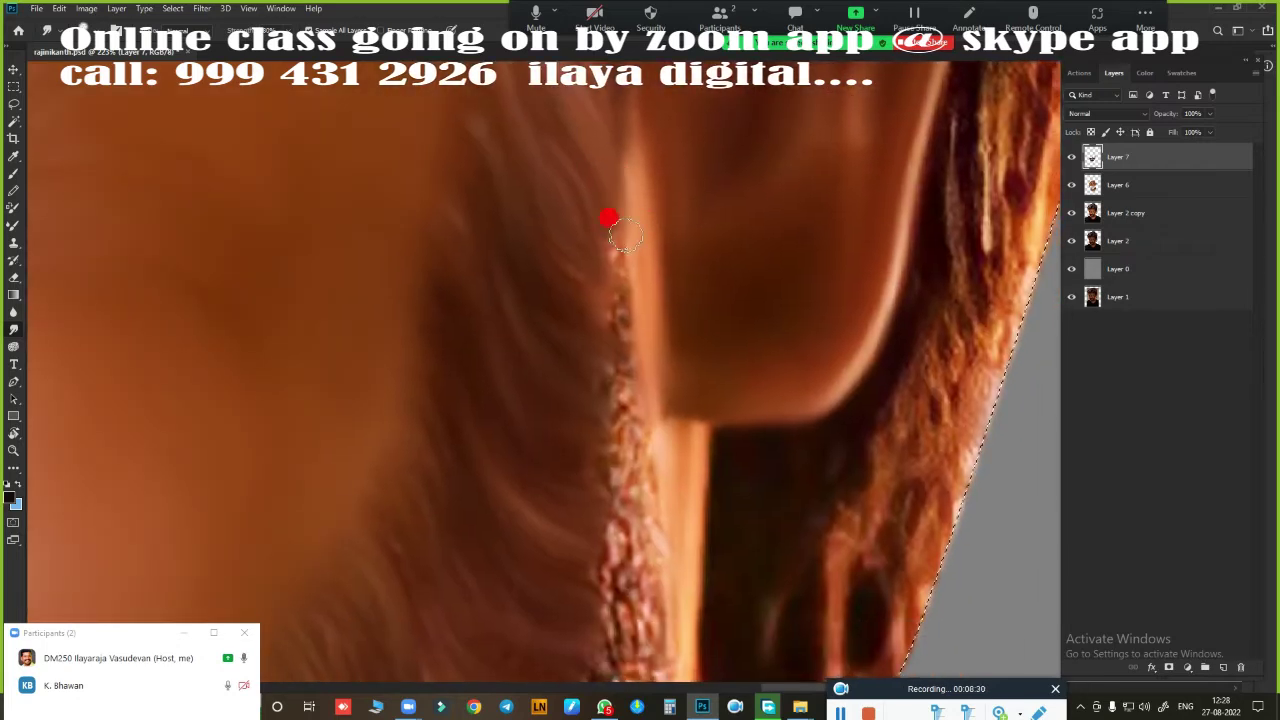
mouse_move(583, 150)
left_mouse_down()
mouse_move(606, 334)
mouse_move(586, 334)
mouse_move(591, 374)
mouse_move(658, 512)
mouse_move(695, 282)
left_mouse_up()
mouse_move(617, 223)
left_mouse_down()
mouse_move(669, 183)
mouse_move(657, 355)
mouse_move(684, 317)
mouse_move(615, 383)
mouse_move(603, 438)
left_mouse_up()
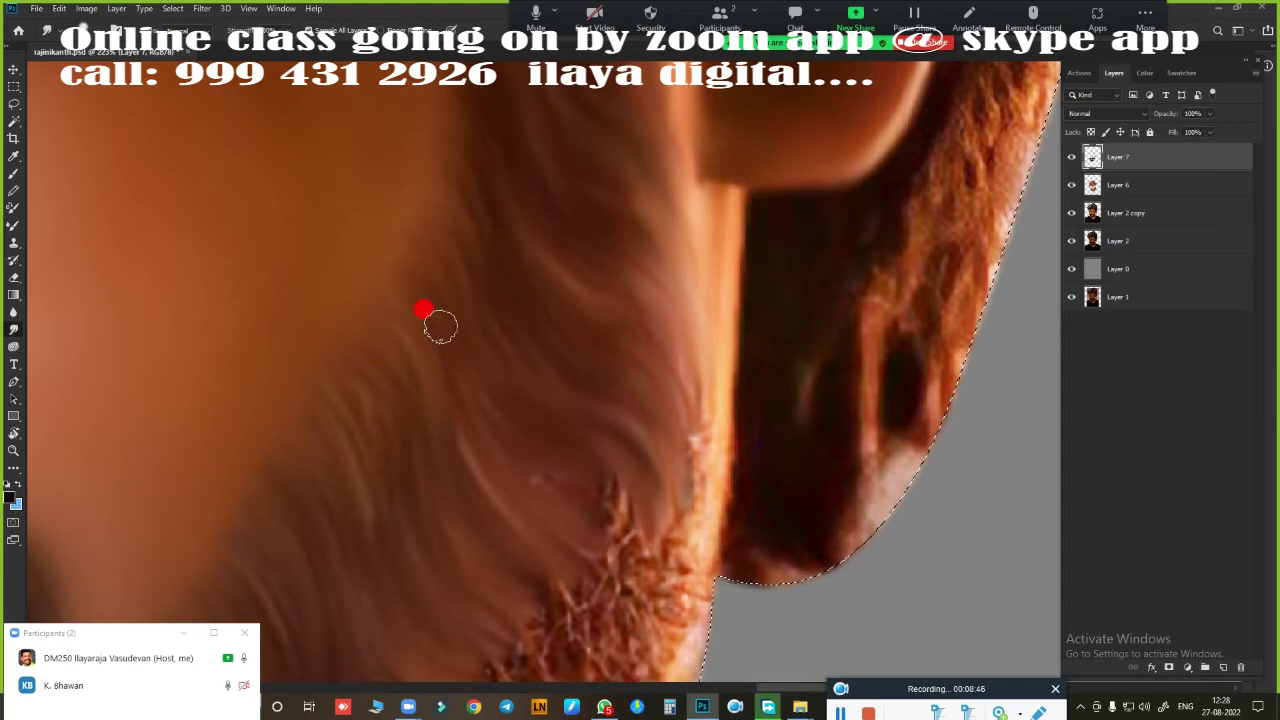
Step: Blend the speckled and reddish beard strands near the neck, jaw edge and ear into the hair
mouse_move(440, 323)
left_mouse_down()
mouse_move(617, 534)
mouse_move(680, 537)
mouse_move(690, 406)
left_mouse_up()
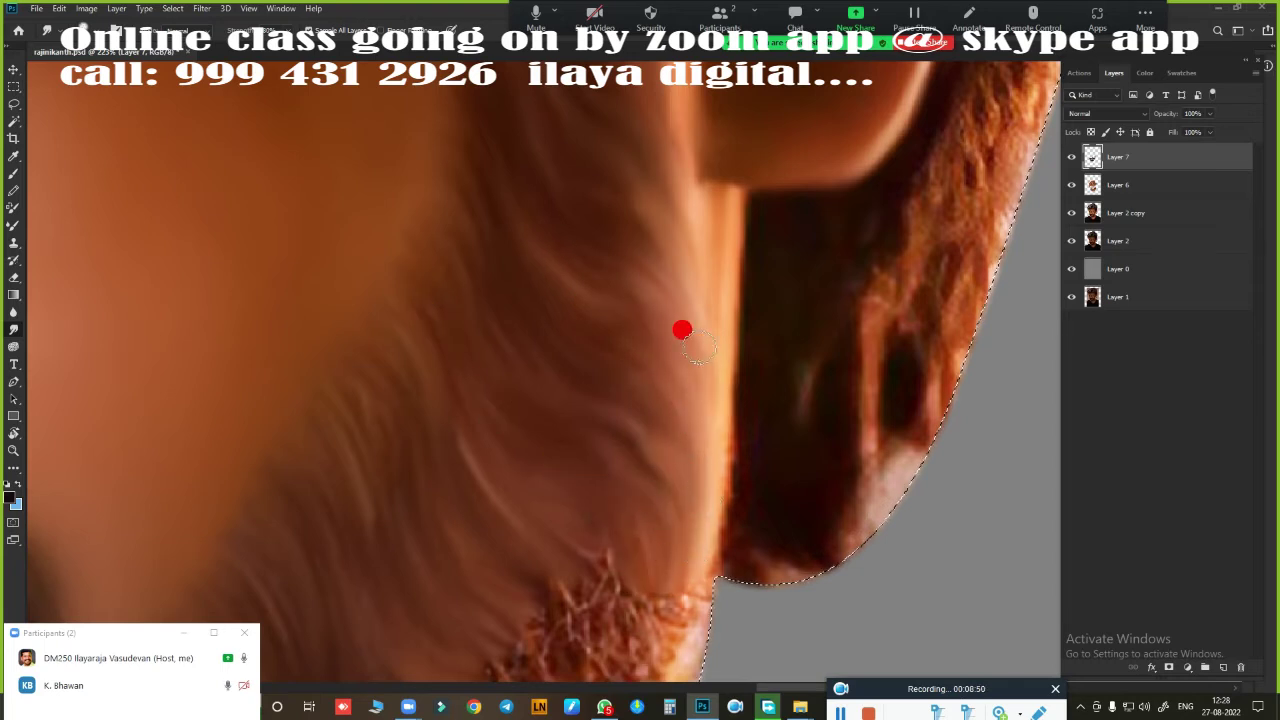
mouse_move(682, 330)
left_mouse_down()
mouse_move(791, 206)
mouse_move(757, 323)
mouse_move(637, 457)
mouse_move(448, 318)
mouse_move(626, 477)
mouse_move(709, 394)
mouse_move(746, 243)
mouse_move(769, 251)
mouse_move(651, 497)
mouse_move(750, 386)
mouse_move(757, 451)
mouse_move(706, 434)
mouse_move(611, 297)
mouse_move(484, 308)
mouse_move(569, 234)
mouse_move(600, 166)
left_mouse_up()
mouse_move(791, 451)
left_mouse_down()
mouse_move(640, 290)
mouse_move(640, 320)
mouse_move(671, 429)
mouse_move(720, 287)
mouse_move(749, 249)
left_mouse_up()
mouse_move(714, 483)
left_mouse_down()
mouse_move(606, 460)
mouse_move(514, 506)
mouse_move(509, 466)
mouse_move(586, 459)
left_mouse_up()
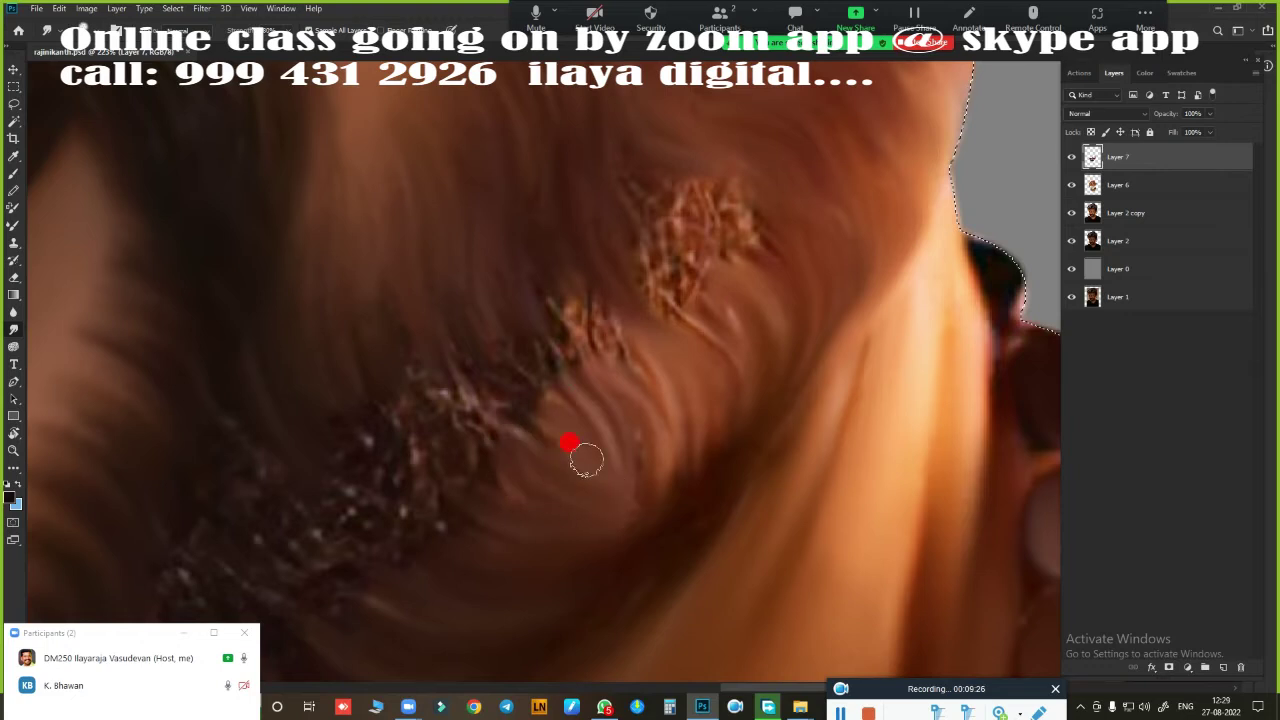
scroll(669, 371, "up", 3)
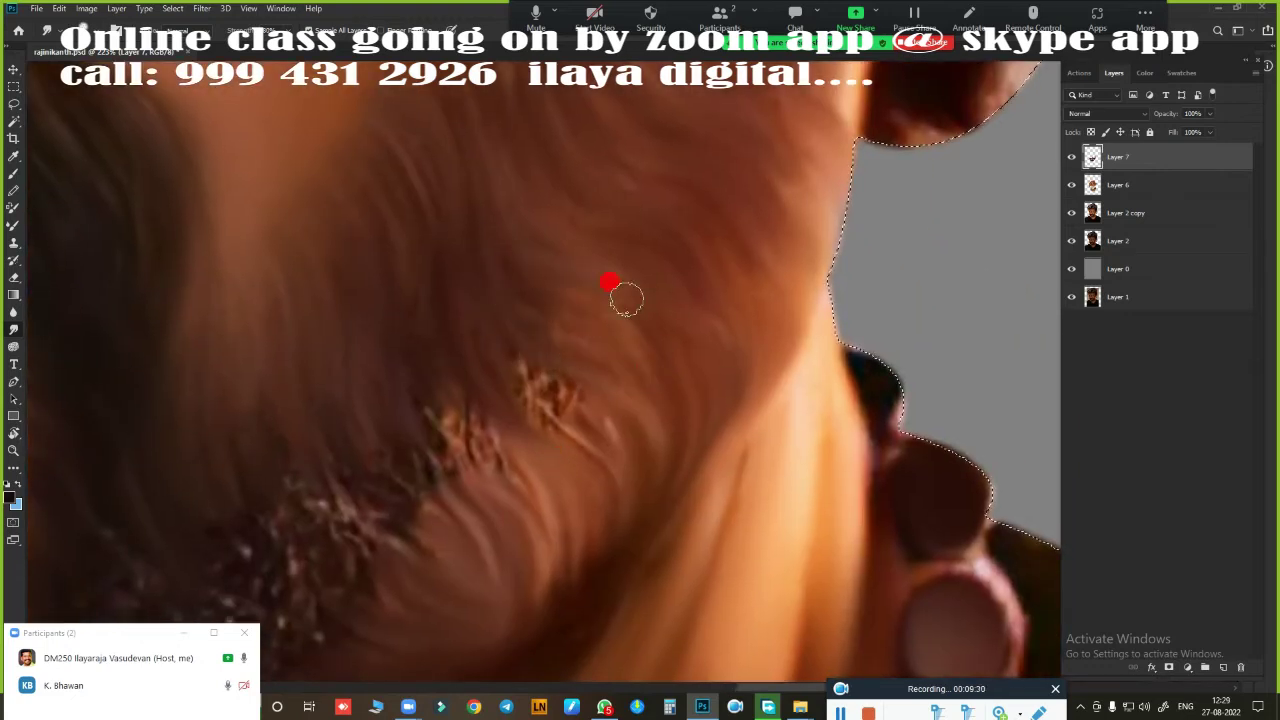
left_click_drag(626, 298, 489, 371)
scroll(489, 371, "down", 3)
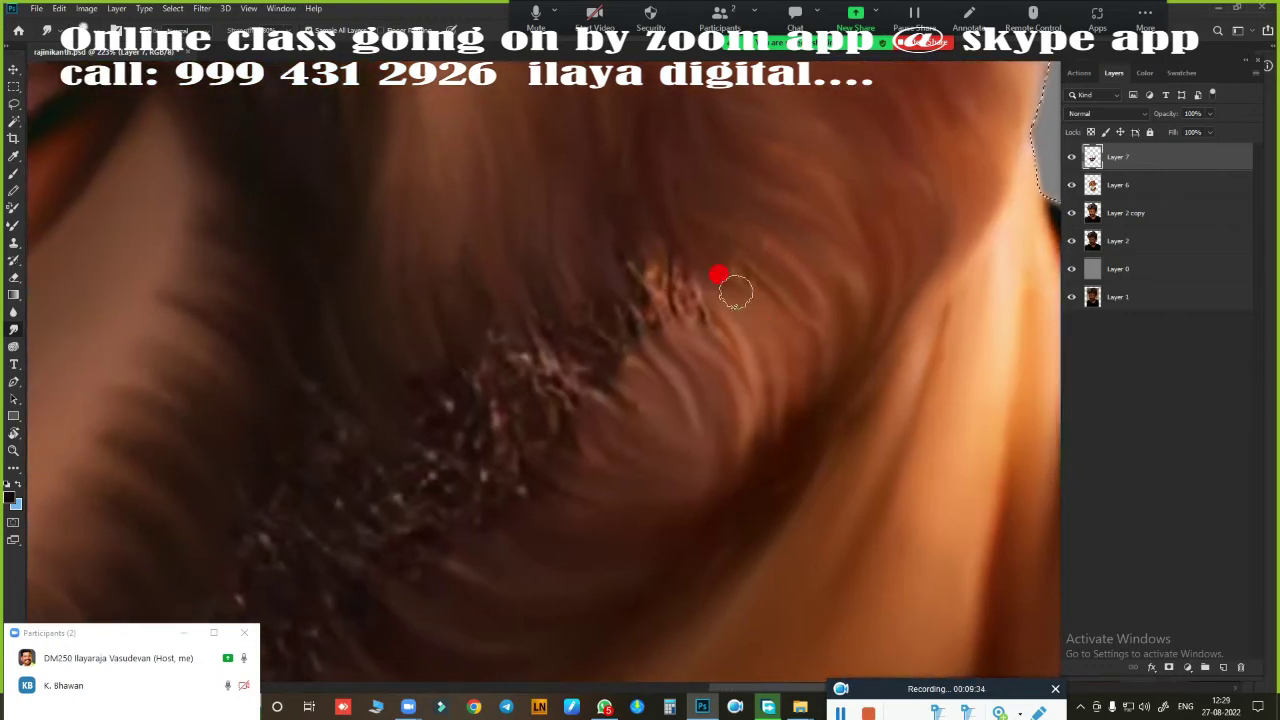
left_click_drag(624, 181, 700, 312)
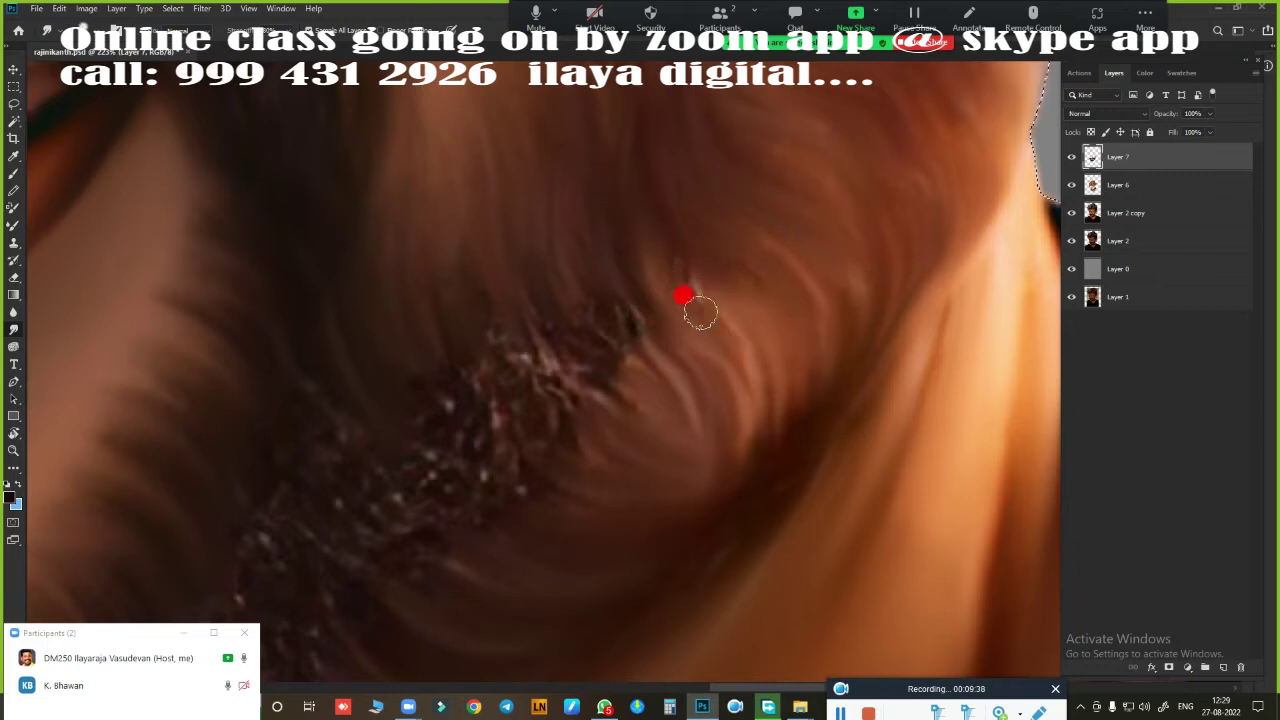
mouse_move(436, 336)
left_mouse_down()
mouse_move(551, 463)
mouse_move(520, 331)
mouse_move(586, 340)
mouse_move(642, 308)
left_mouse_up()
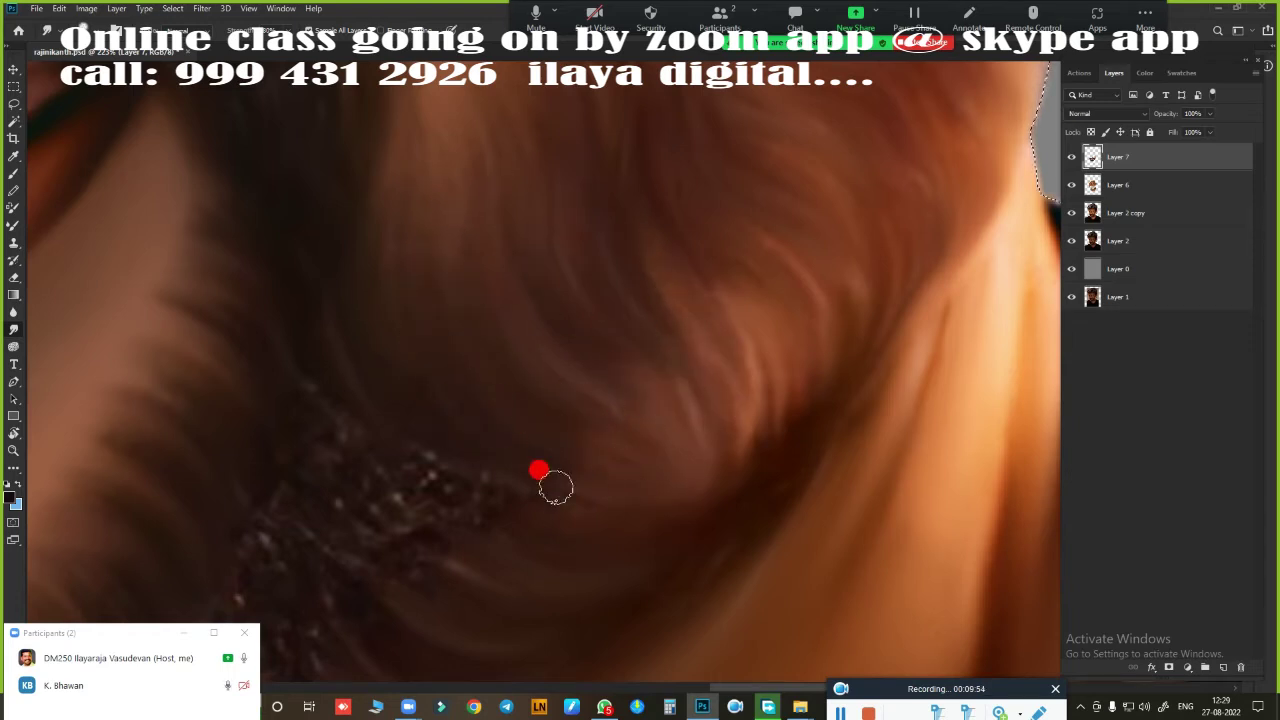
left_click_drag(693, 466, 740, 341)
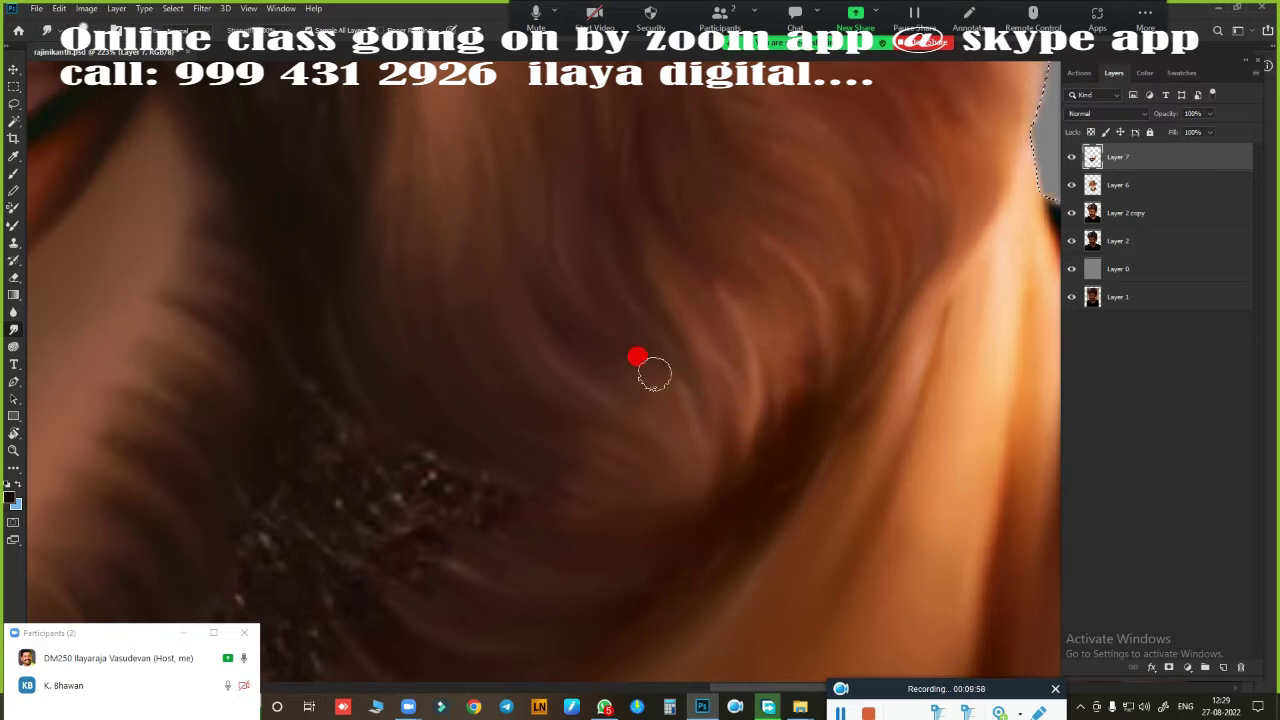
left_click_drag(654, 374, 589, 226)
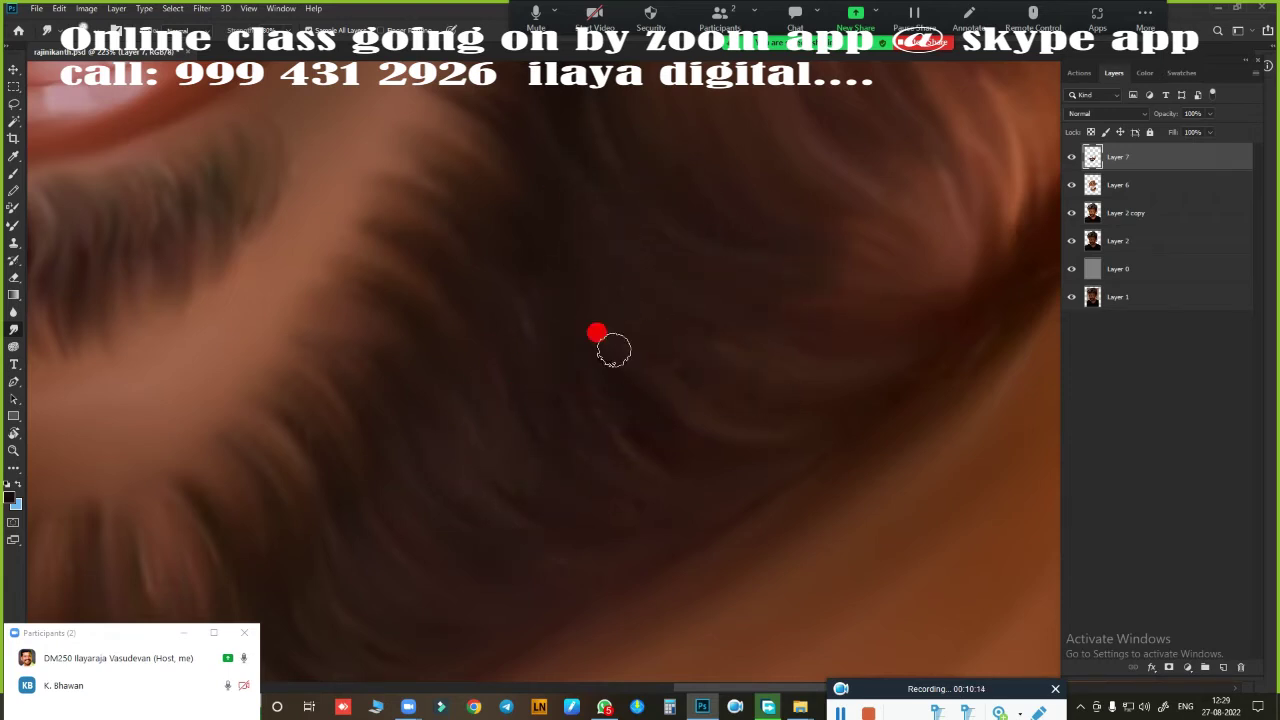
scroll(613, 447, "down", 10)
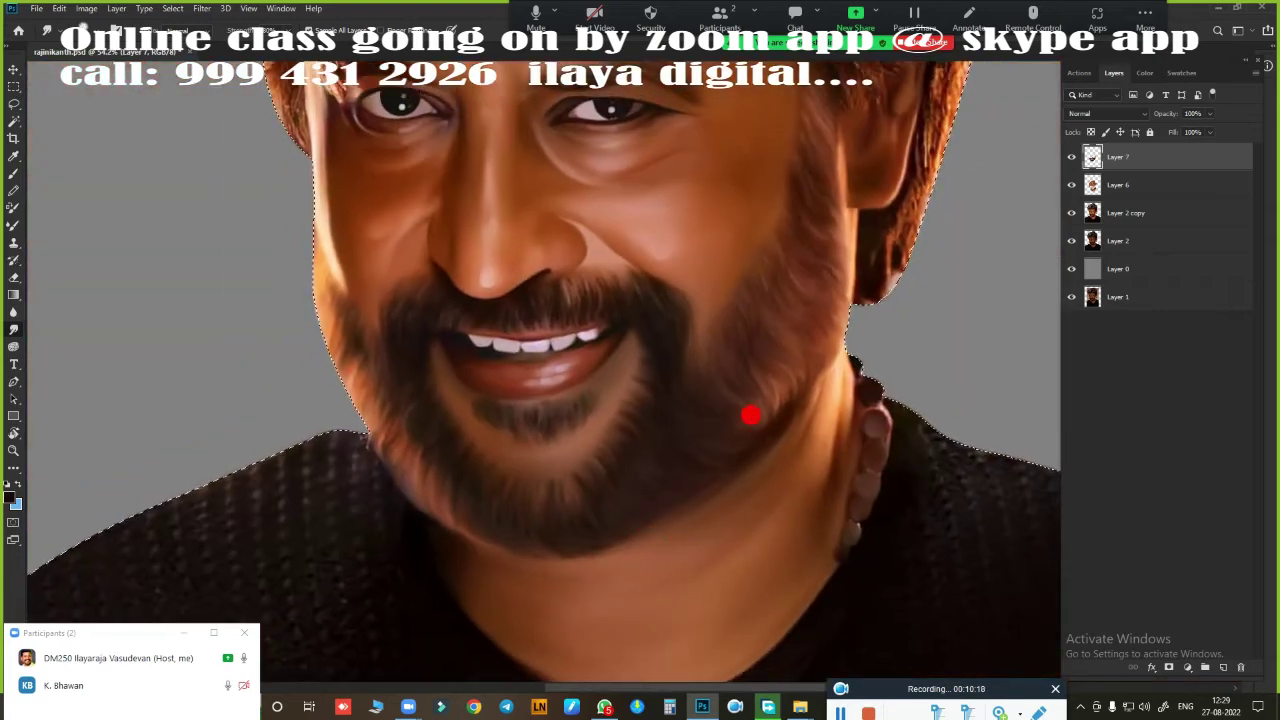
Step: Zoom in and smudge light, curved streaks across the hair
scroll(657, 491, "up", 2)
scroll(691, 371, "up", 2)
scroll(731, 303, "up", 2)
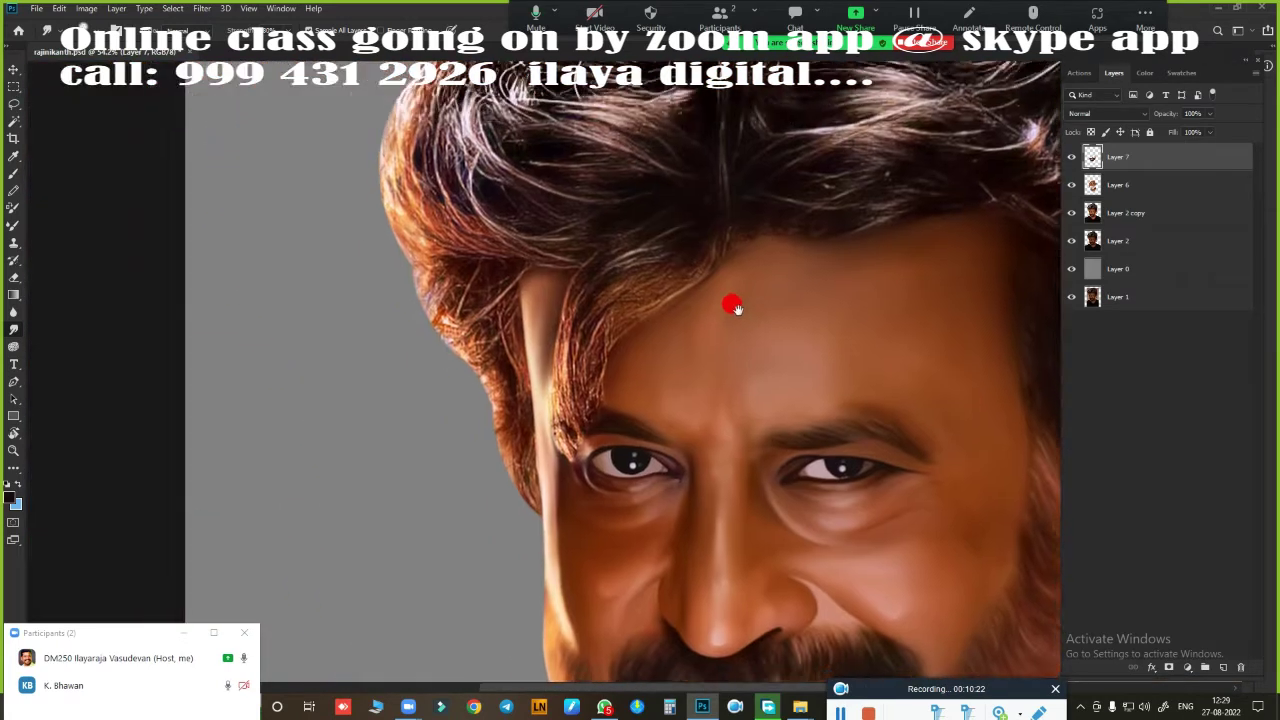
scroll(740, 295, "up", 2)
scroll(740, 295, "down", 2)
scroll(660, 349, "up", 1)
scroll(606, 400, "up", 2)
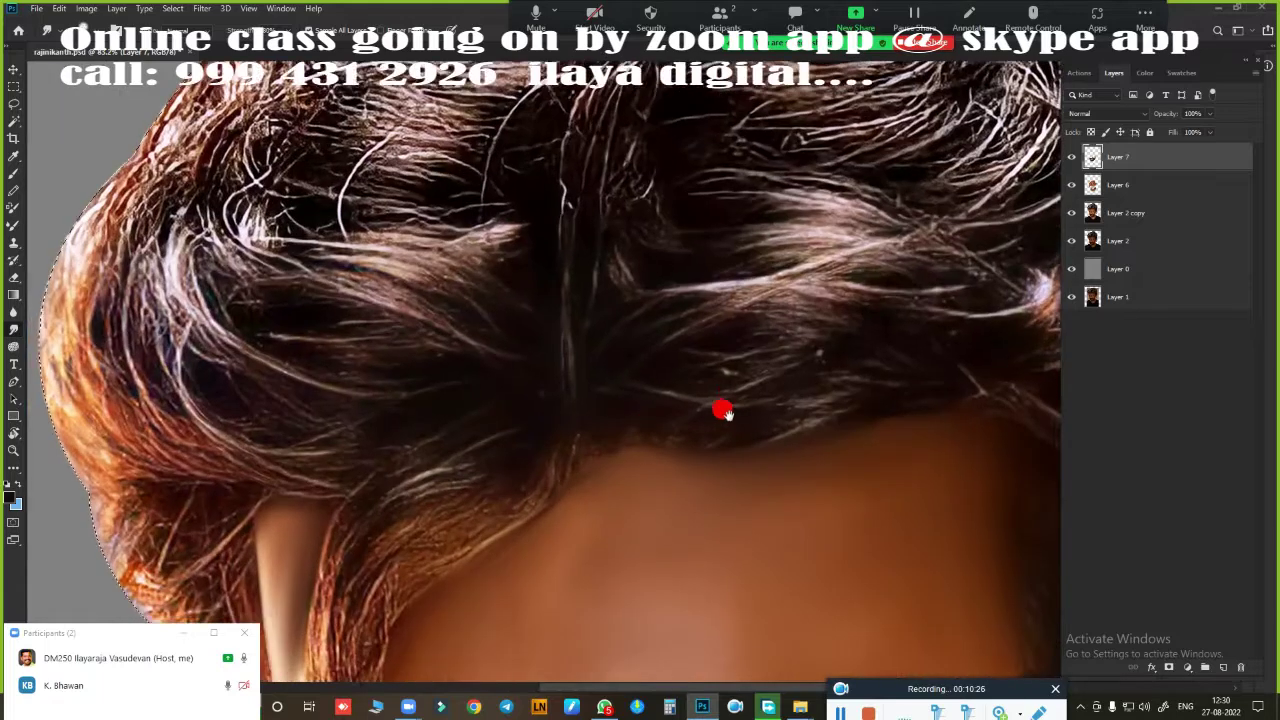
scroll(723, 409, "up", 1)
scroll(700, 420, "down", 2)
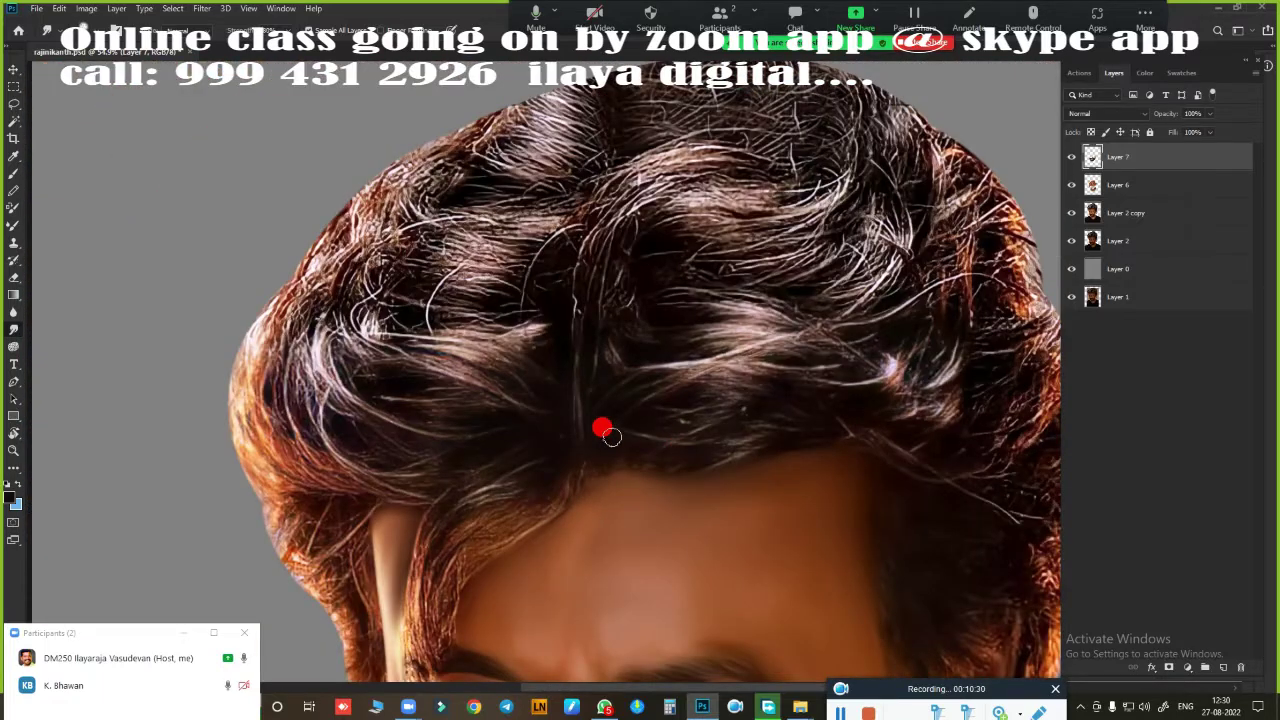
scroll(612, 435, "up", 2)
scroll(700, 380, "up", 1)
scroll(709, 440, "up", 1)
scroll(560, 255, "up", 1)
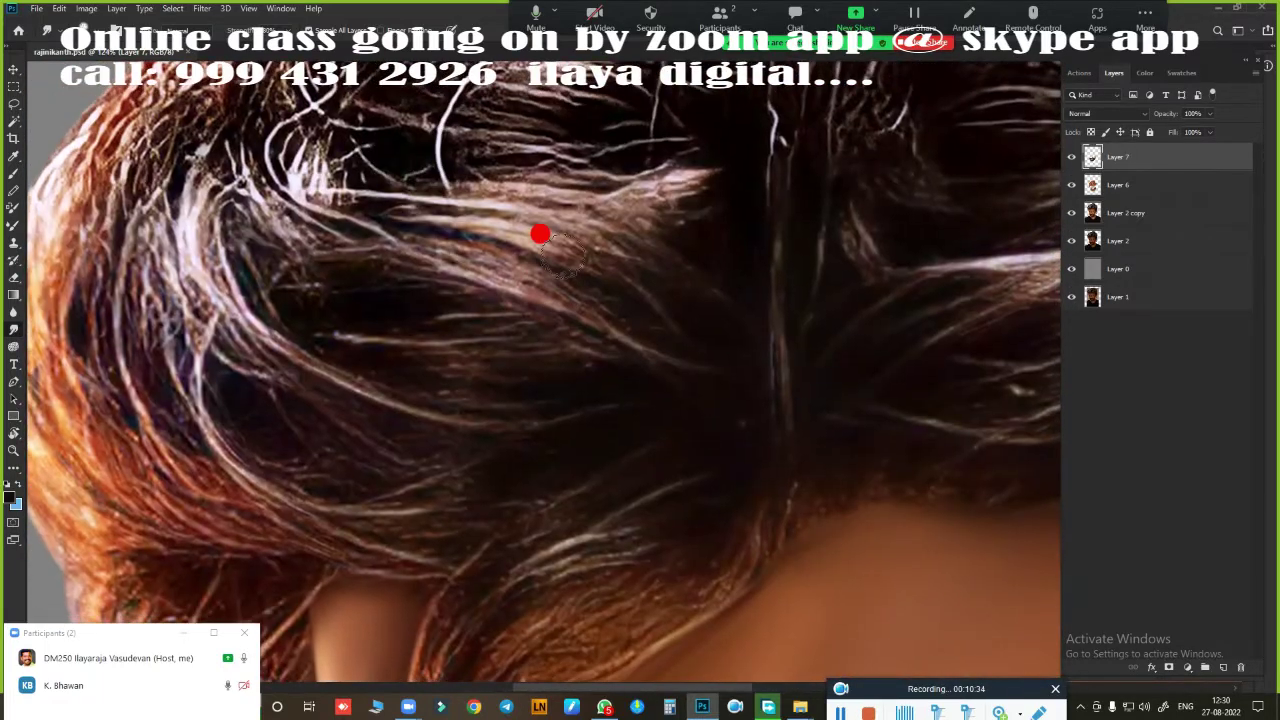
mouse_move(560, 255)
left_mouse_down()
mouse_move(494, 204)
mouse_move(669, 227)
mouse_move(405, 255)
mouse_move(428, 231)
mouse_move(705, 316)
mouse_move(573, 168)
mouse_move(320, 317)
mouse_move(311, 289)
mouse_move(560, 334)
mouse_move(527, 372)
left_mouse_up()
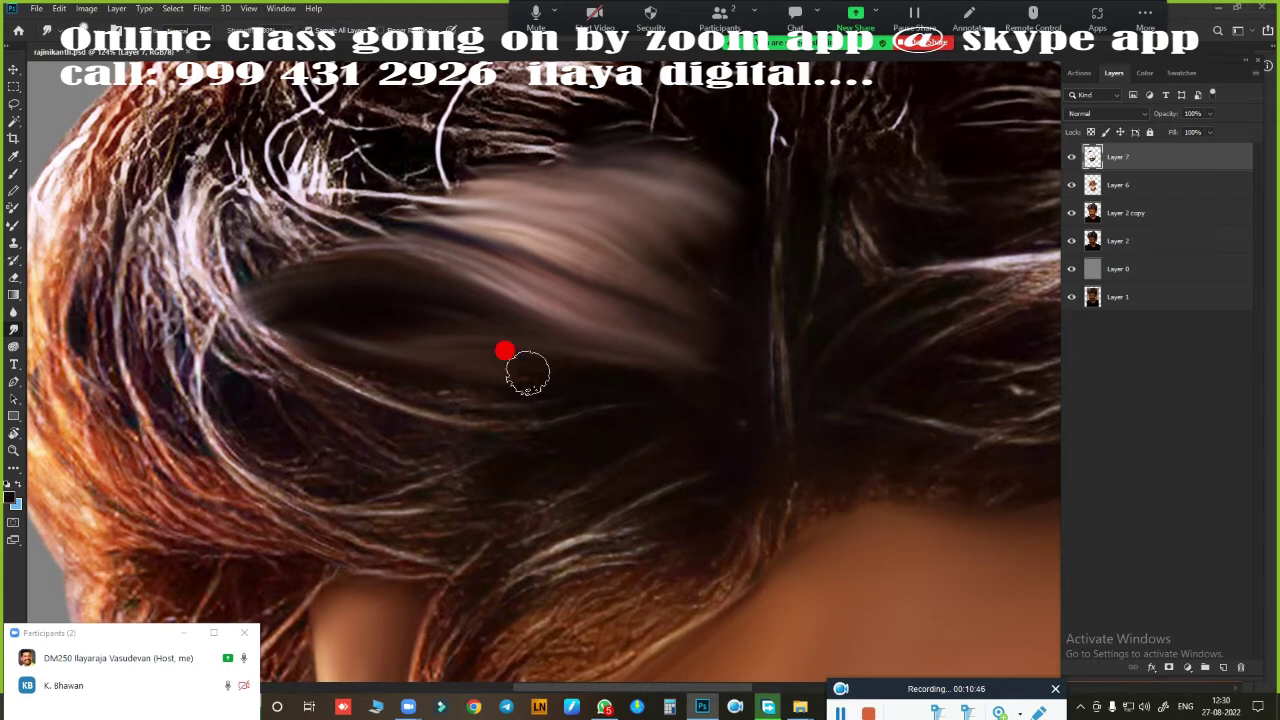
mouse_move(190, 195)
left_mouse_down()
mouse_move(243, 342)
mouse_move(214, 219)
mouse_move(146, 262)
mouse_move(149, 381)
mouse_move(121, 299)
mouse_move(137, 453)
mouse_move(246, 457)
mouse_move(206, 377)
mouse_move(266, 386)
mouse_move(273, 320)
mouse_move(566, 443)
left_mouse_up()
Step: Smudge strands across the middle hair, near the forehead and along the neck edge
scroll(370, 335, "down", 2)
mouse_move(186, 229)
left_mouse_down()
mouse_move(491, 351)
mouse_move(206, 317)
mouse_move(514, 414)
mouse_move(643, 394)
mouse_move(494, 377)
mouse_move(554, 330)
mouse_move(420, 363)
mouse_move(411, 280)
mouse_move(477, 374)
left_mouse_up()
scroll(400, 360, "down", 2)
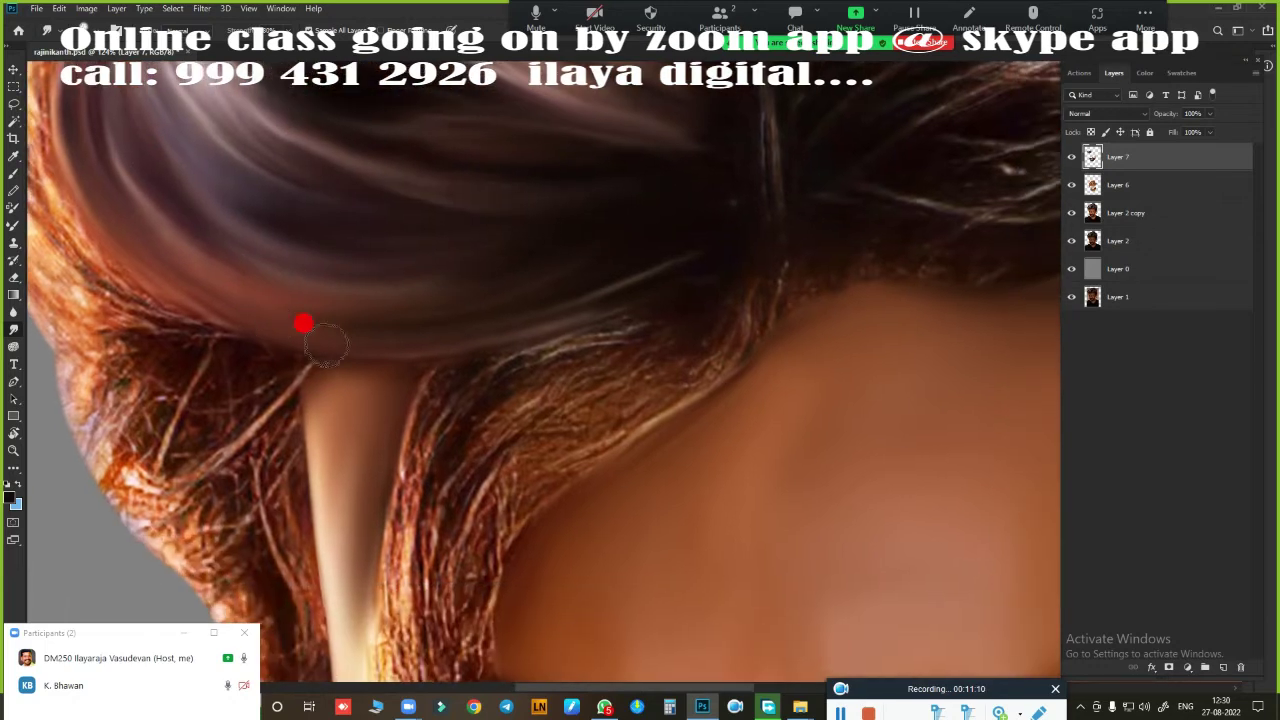
mouse_move(325, 345)
left_mouse_down()
mouse_move(463, 420)
mouse_move(657, 351)
mouse_move(563, 474)
mouse_move(705, 300)
mouse_move(694, 371)
mouse_move(540, 427)
left_mouse_up()
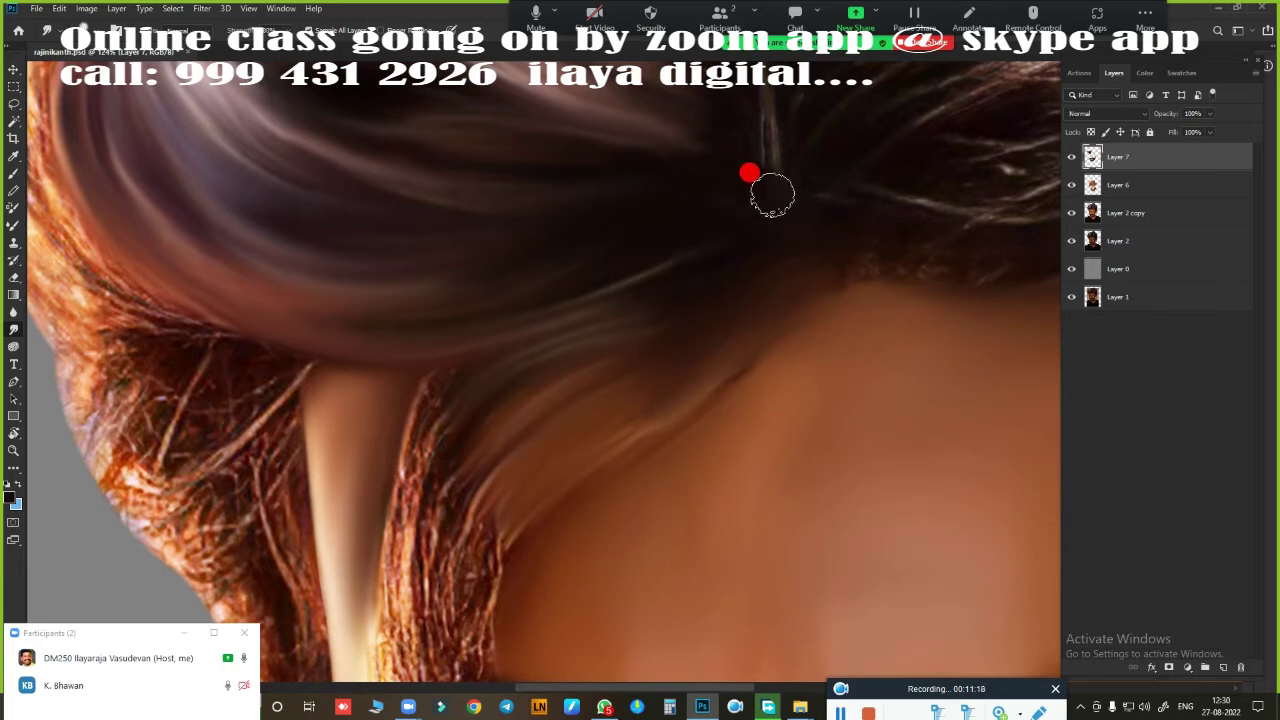
scroll(790, 165, "down", 5)
mouse_move(500, 160)
left_mouse_down()
mouse_move(494, 322)
mouse_move(568, 285)
mouse_move(574, 297)
mouse_move(489, 399)
mouse_move(493, 540)
mouse_move(494, 431)
mouse_move(486, 474)
mouse_move(614, 503)
left_mouse_up()
scroll(377, 397, "up", 5)
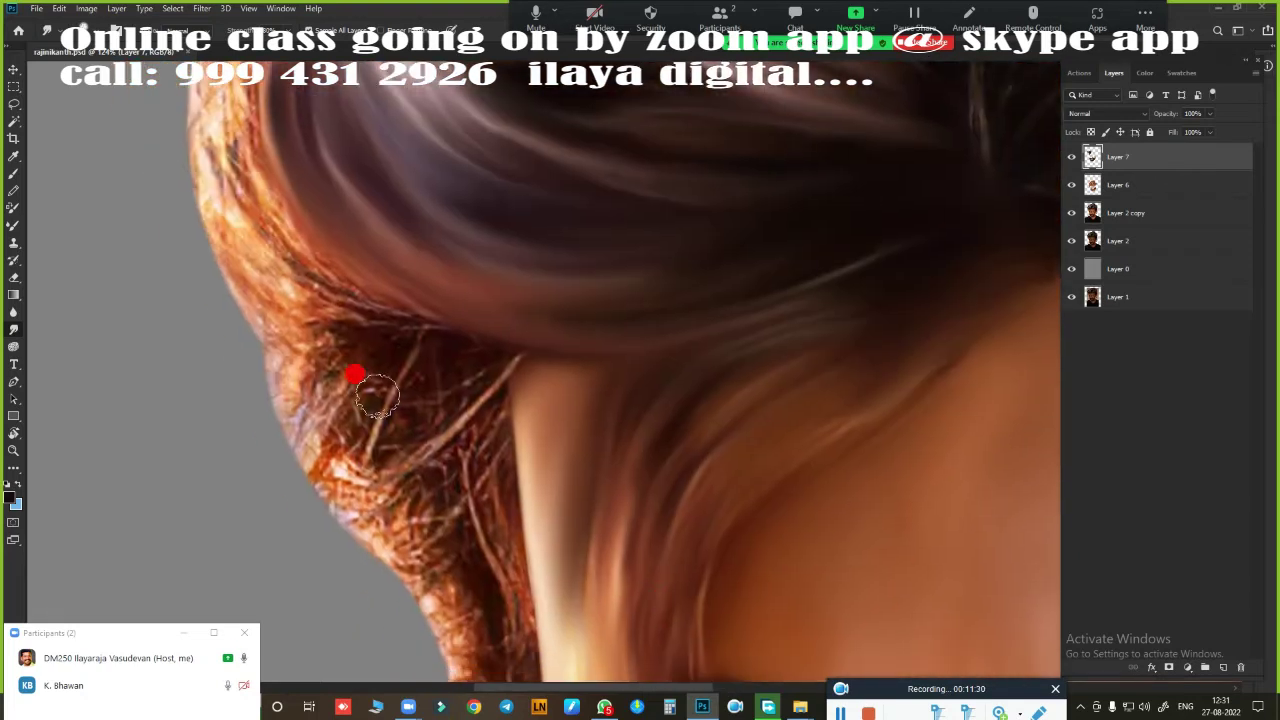
mouse_move(377, 397)
left_mouse_down()
mouse_move(357, 457)
mouse_move(391, 471)
mouse_move(457, 549)
mouse_move(495, 500)
mouse_move(292, 259)
mouse_move(340, 259)
mouse_move(240, 233)
mouse_move(460, 332)
mouse_move(523, 380)
mouse_move(533, 484)
left_mouse_up()
mouse_move(484, 381)
left_mouse_down()
mouse_move(514, 510)
mouse_move(580, 318)
mouse_move(449, 217)
left_mouse_up()
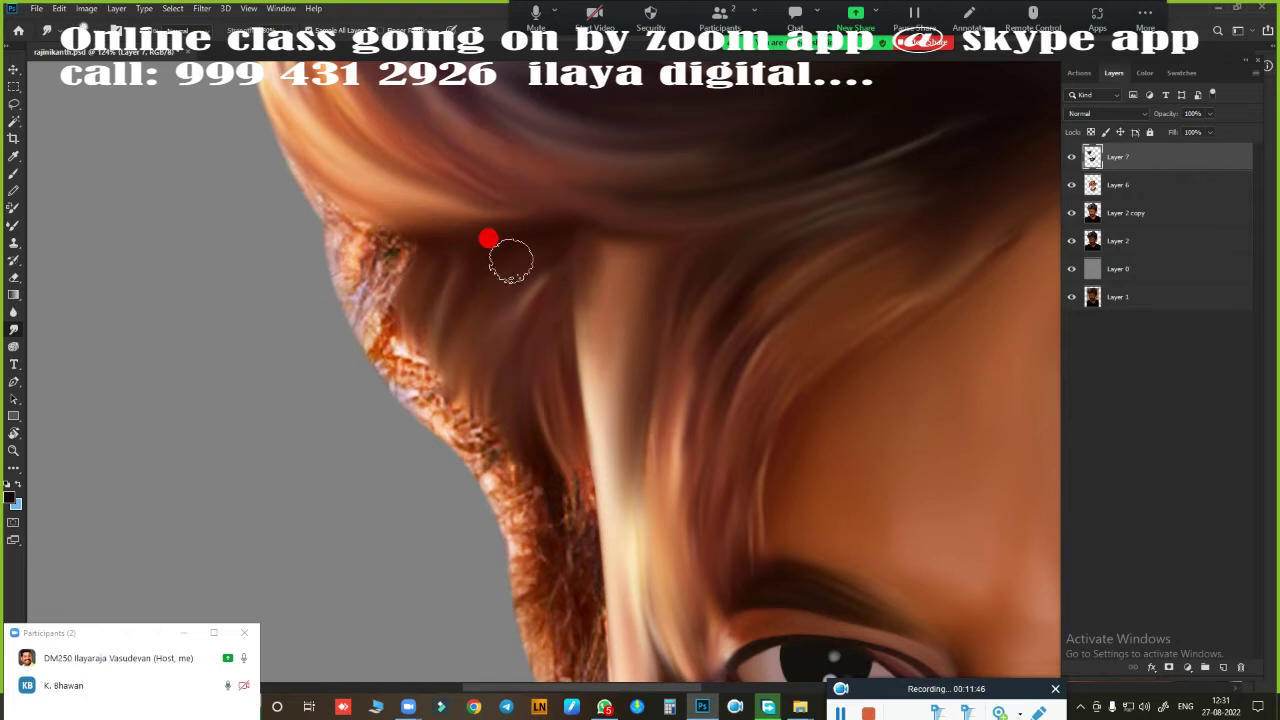
Step: Load the hair outline as a selection and darken the orange fringe along its edge
left_click_drag(549, 400, 620, 280)
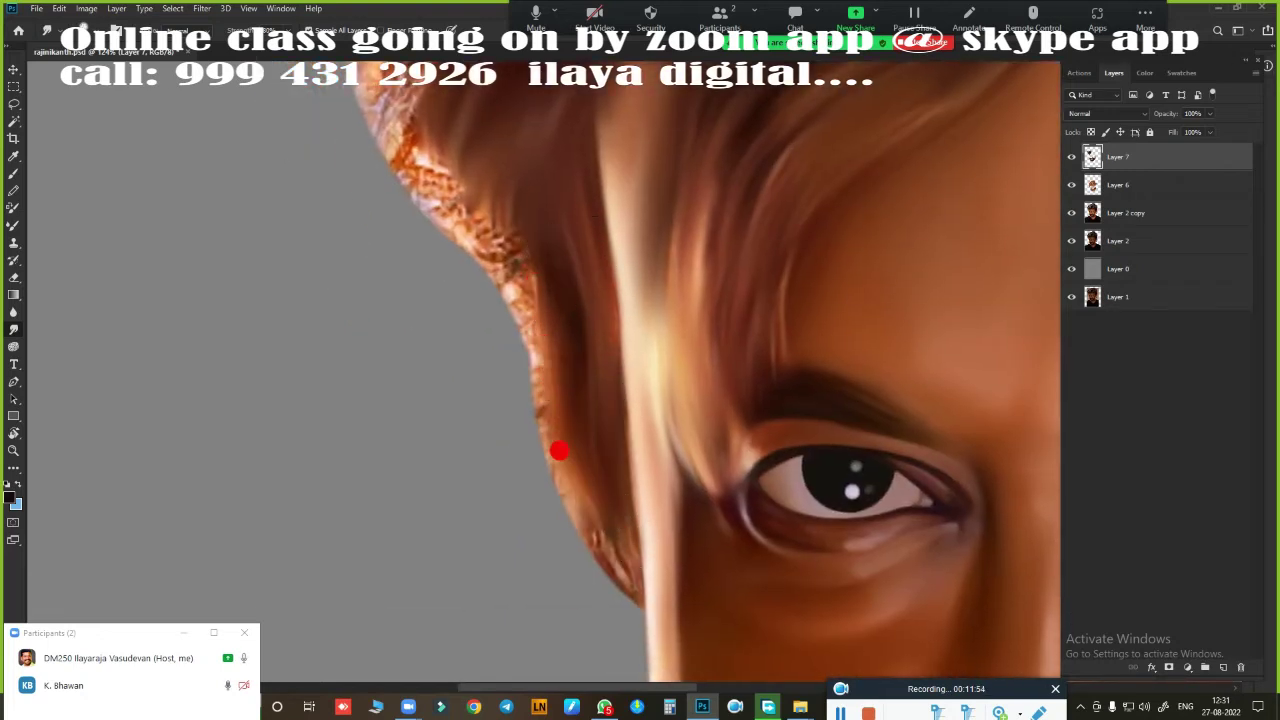
left_click(1078, 218, "ctrl")
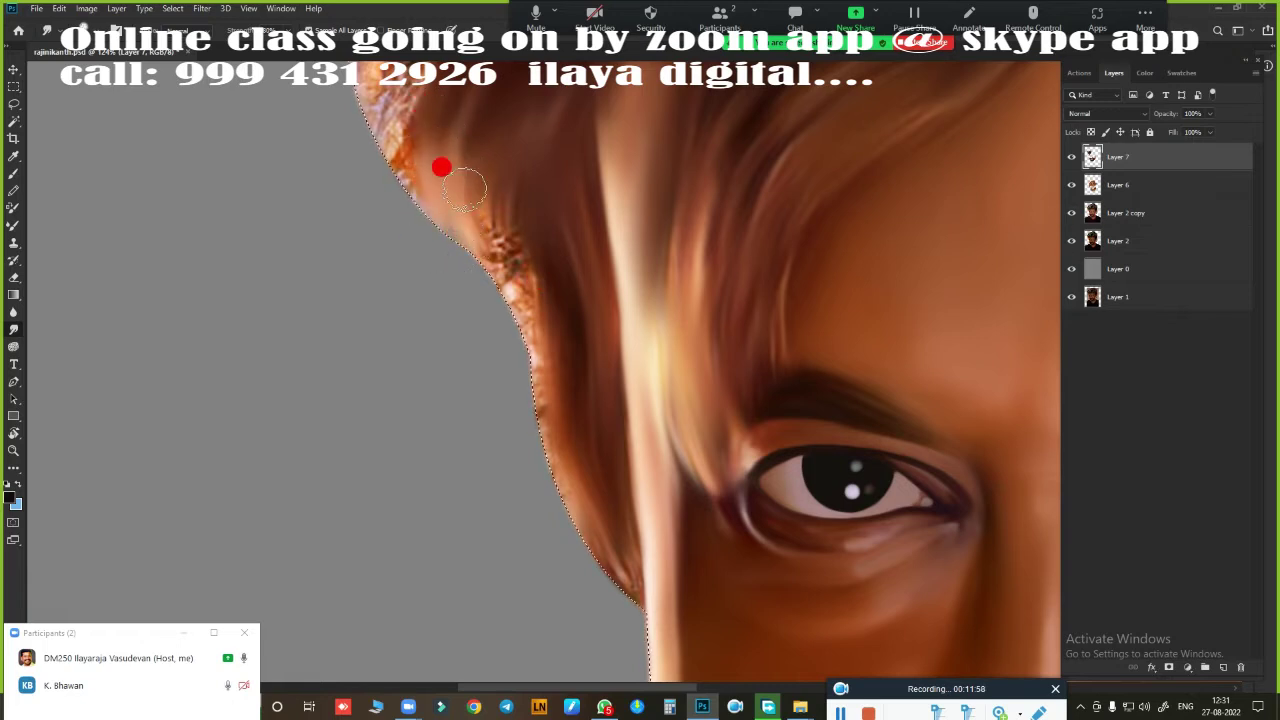
left_click_drag(517, 198, 525, 248)
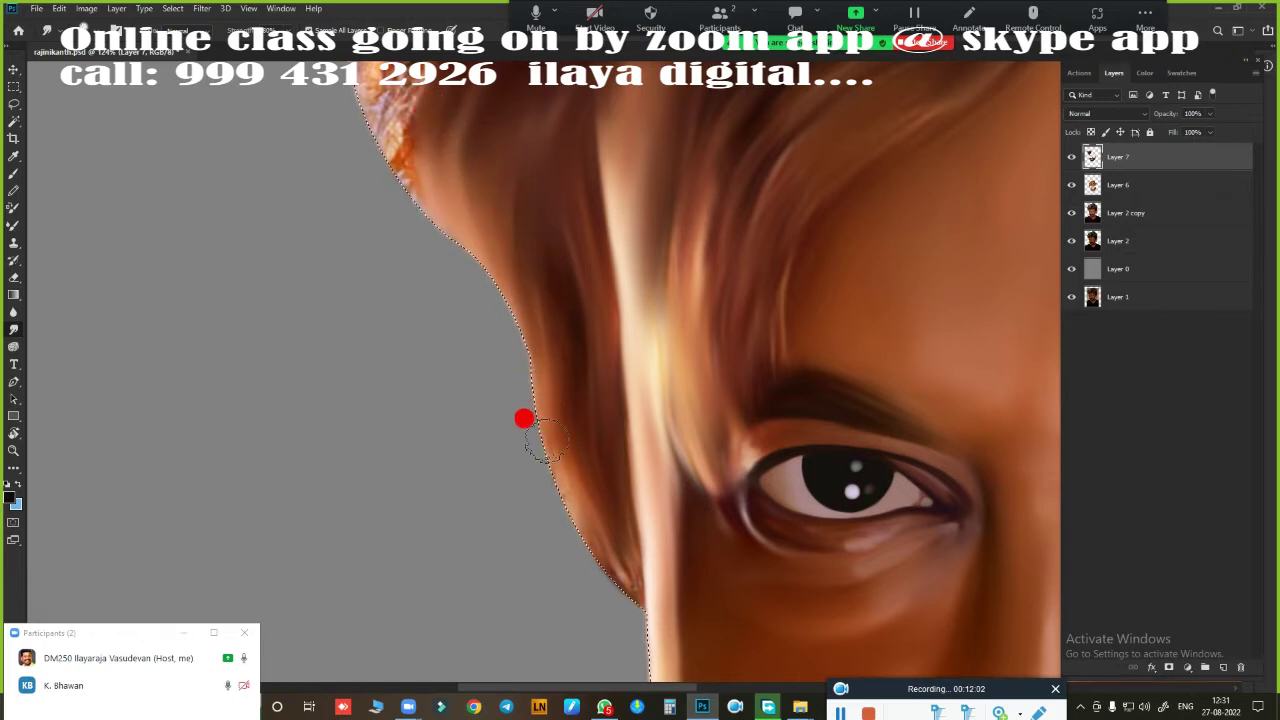
scroll(580, 432, "up", 5)
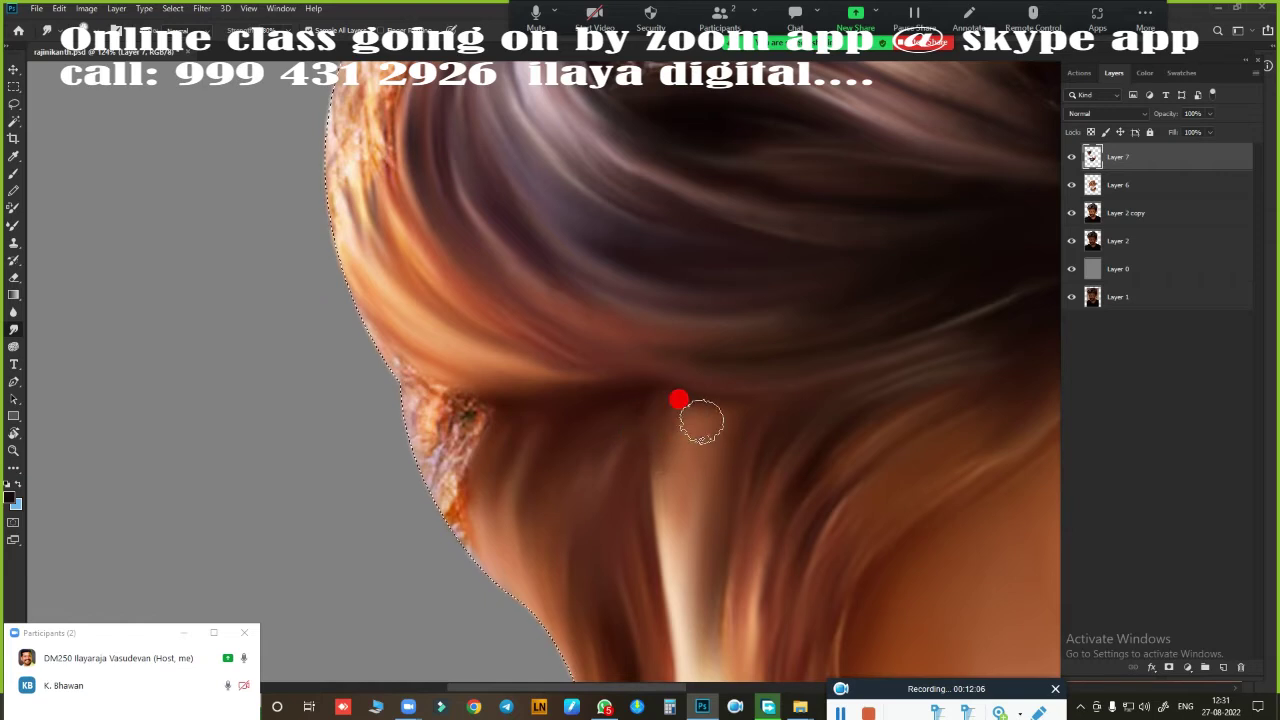
mouse_move(594, 443)
left_mouse_down()
mouse_move(349, 294)
mouse_move(408, 395)
left_mouse_up()
mouse_move(455, 520)
left_mouse_down()
mouse_move(480, 446)
mouse_move(542, 590)
left_mouse_up()
scroll(515, 332, "up", 5)
mouse_move(491, 177)
left_mouse_down()
mouse_move(466, 209)
mouse_move(420, 200)
mouse_move(342, 295)
mouse_move(290, 555)
mouse_move(300, 470)
mouse_move(365, 345)
left_mouse_up()
Step: Smudge the white wiry strands into long, smooth brown streaks
scroll(420, 546, "up", 2)
mouse_move(418, 545)
left_mouse_down()
mouse_move(320, 391)
mouse_move(389, 423)
mouse_move(414, 374)
mouse_move(412, 403)
mouse_move(520, 457)
mouse_move(291, 334)
mouse_move(269, 385)
mouse_move(349, 474)
mouse_move(309, 420)
left_mouse_up()
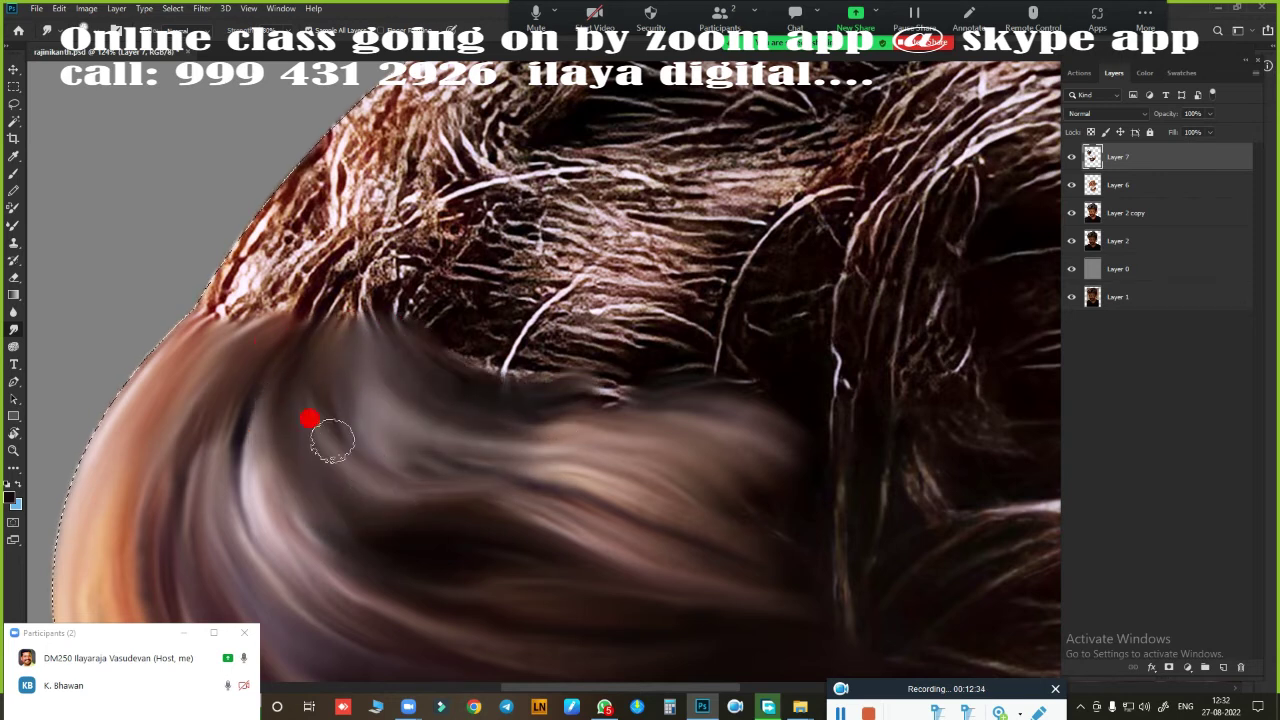
scroll(309, 420, "down", 3)
scroll(543, 409, "down", 3)
scroll(461, 443, "up", 2)
scroll(534, 371, "up", 3)
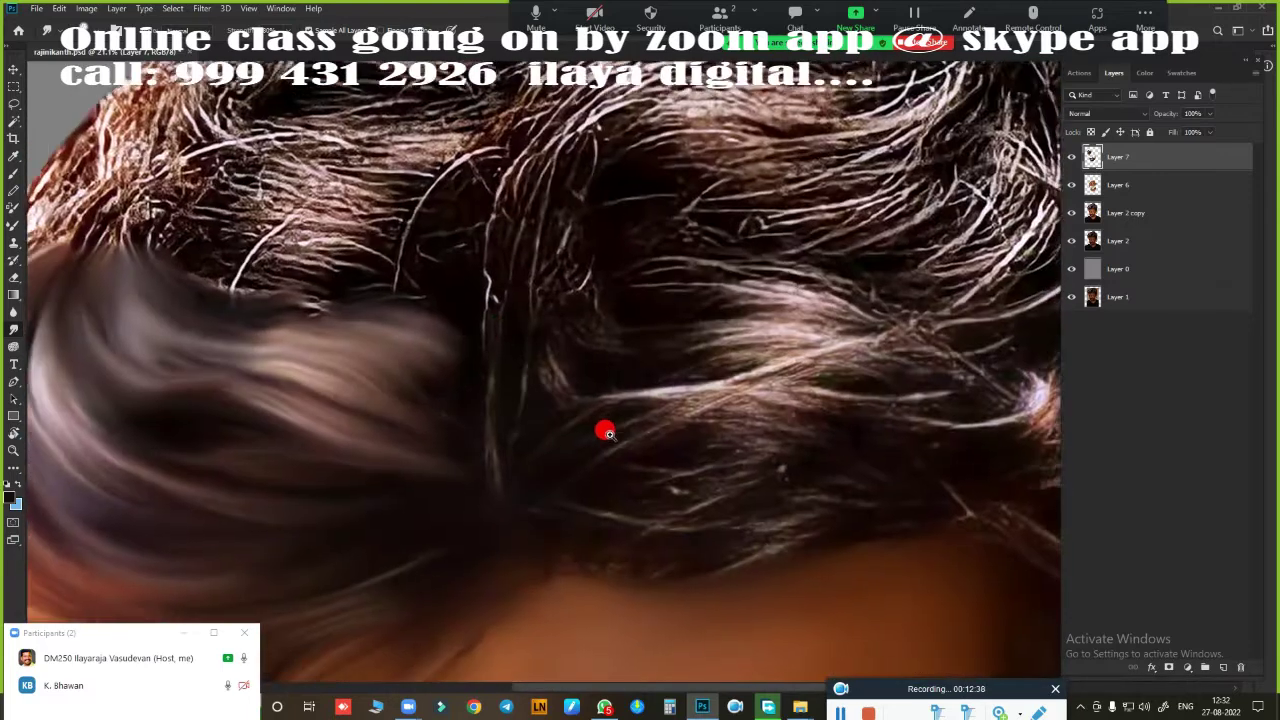
scroll(603, 431, "up", 2)
scroll(617, 486, "up", 2)
mouse_move(283, 325)
left_mouse_down()
mouse_move(274, 286)
mouse_move(326, 249)
mouse_move(531, 207)
left_mouse_up()
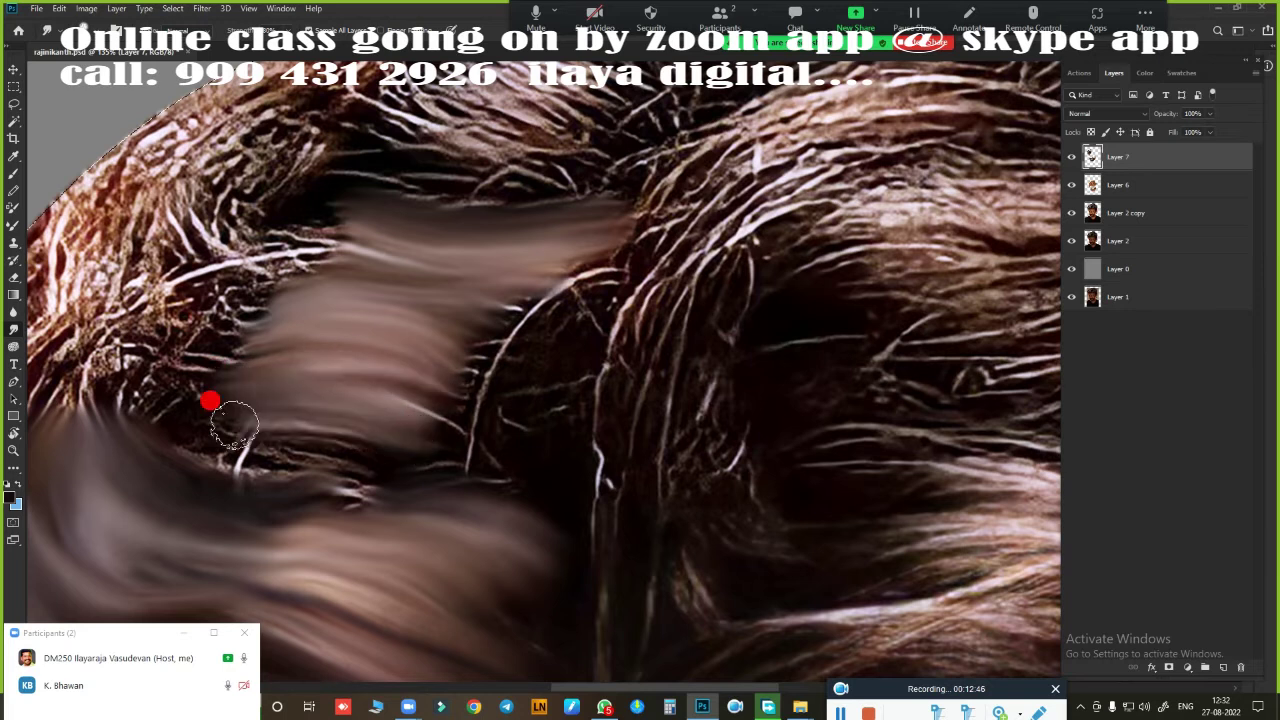
scroll(561, 619, "up", 3)
mouse_move(375, 352)
left_mouse_down()
mouse_move(508, 271)
mouse_move(466, 226)
mouse_move(537, 129)
left_mouse_up()
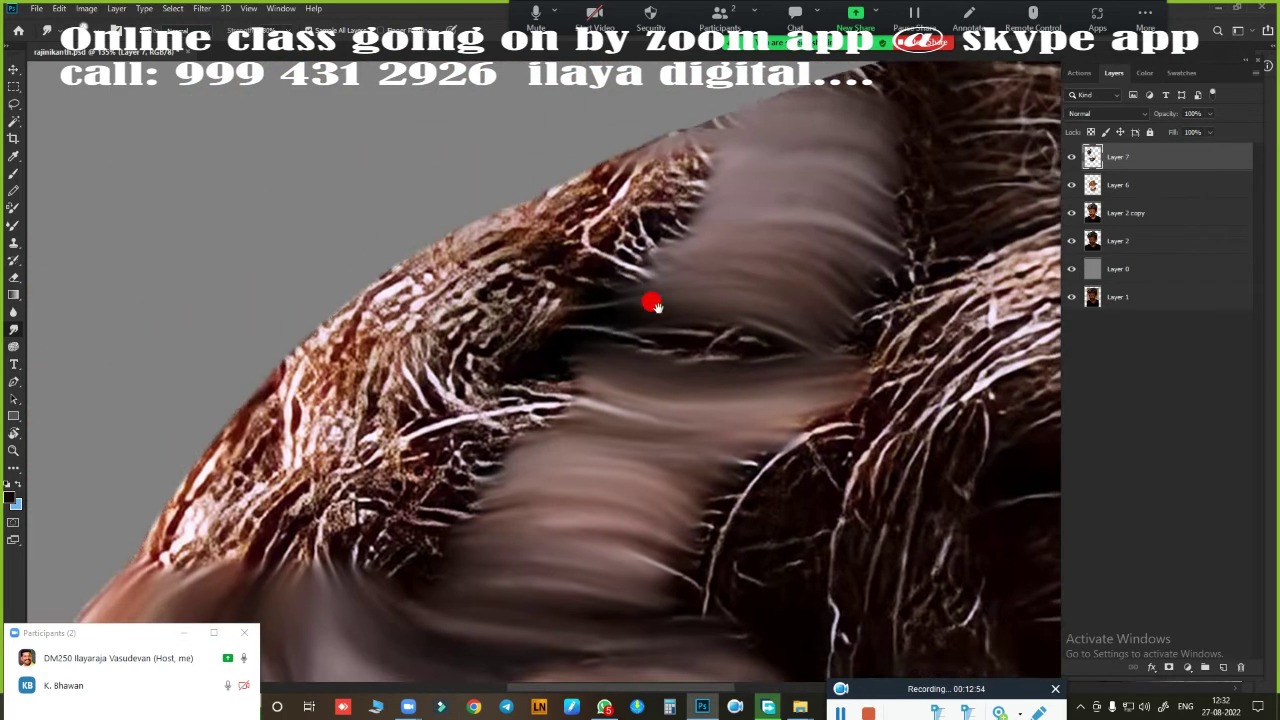
Step: Add curved smudge swirls that smooth more strands into flowing hair
key("ctrl+minus")
key("ctrl+minus")
left_click(466, 428)
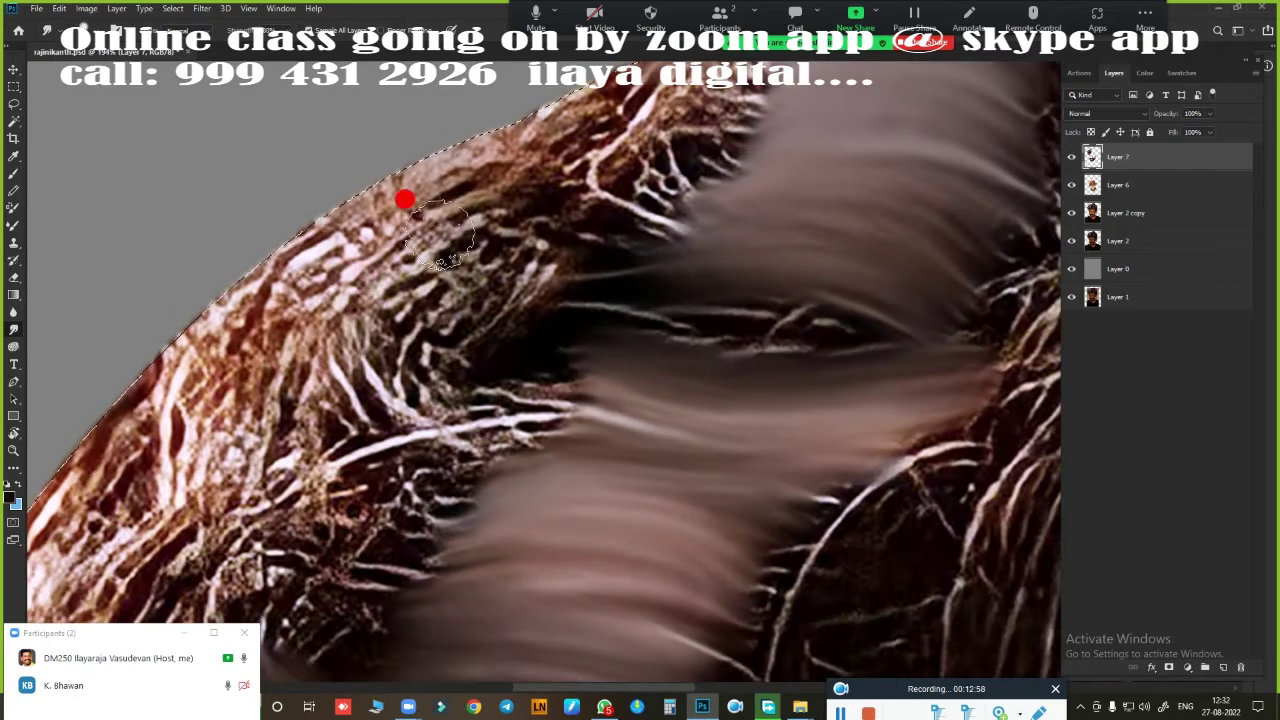
mouse_move(403, 197)
left_mouse_down()
mouse_move(420, 351)
mouse_move(463, 198)
mouse_move(480, 234)
mouse_move(729, 289)
mouse_move(277, 271)
mouse_move(423, 364)
mouse_move(543, 523)
mouse_move(280, 246)
mouse_move(411, 189)
mouse_move(441, 232)
mouse_move(491, 203)
mouse_move(386, 300)
mouse_move(583, 254)
mouse_move(177, 393)
left_mouse_up()
left_click_drag(320, 391, 489, 374)
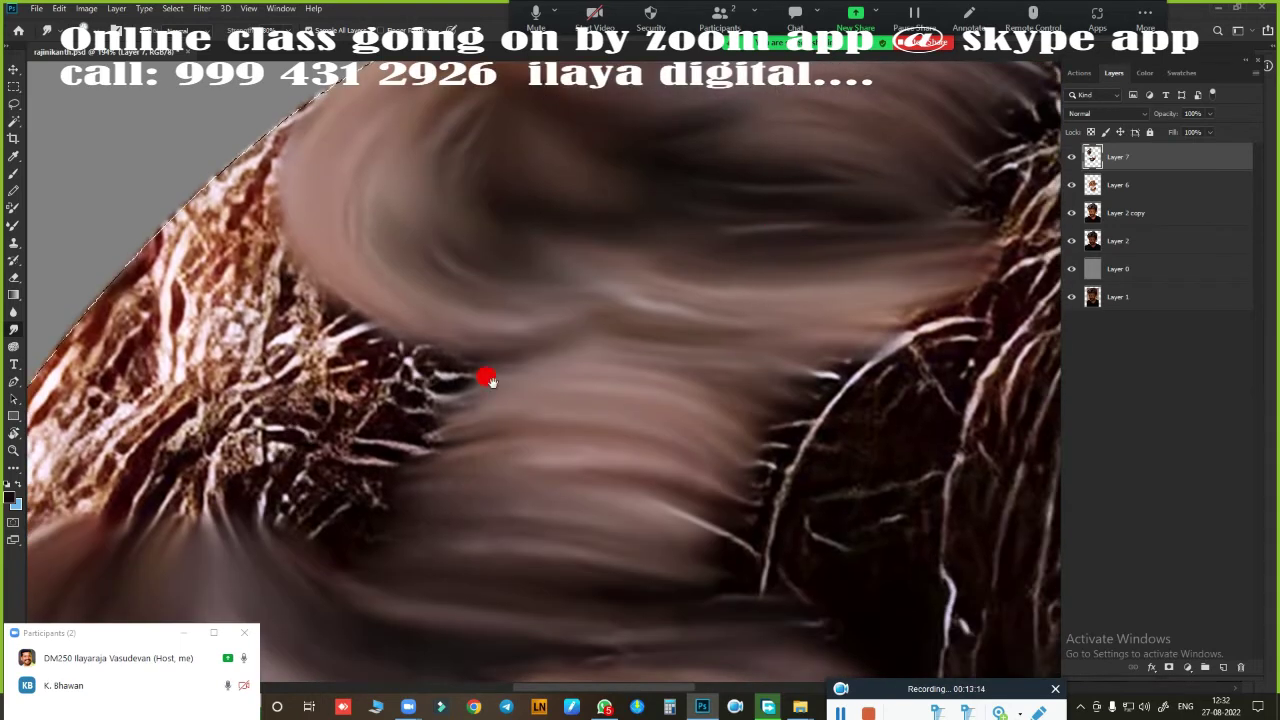
mouse_move(369, 180)
left_mouse_down()
mouse_move(503, 279)
mouse_move(329, 277)
mouse_move(371, 414)
mouse_move(451, 437)
mouse_move(724, 341)
mouse_move(457, 249)
mouse_move(300, 266)
mouse_move(246, 223)
mouse_move(193, 320)
mouse_move(166, 409)
mouse_move(314, 331)
mouse_move(340, 529)
mouse_move(323, 288)
left_mouse_up()
scroll(437, 197, "down", 2)
Step: Smear the upper hair into a soft, widened band
scroll(603, 471, "down", 2)
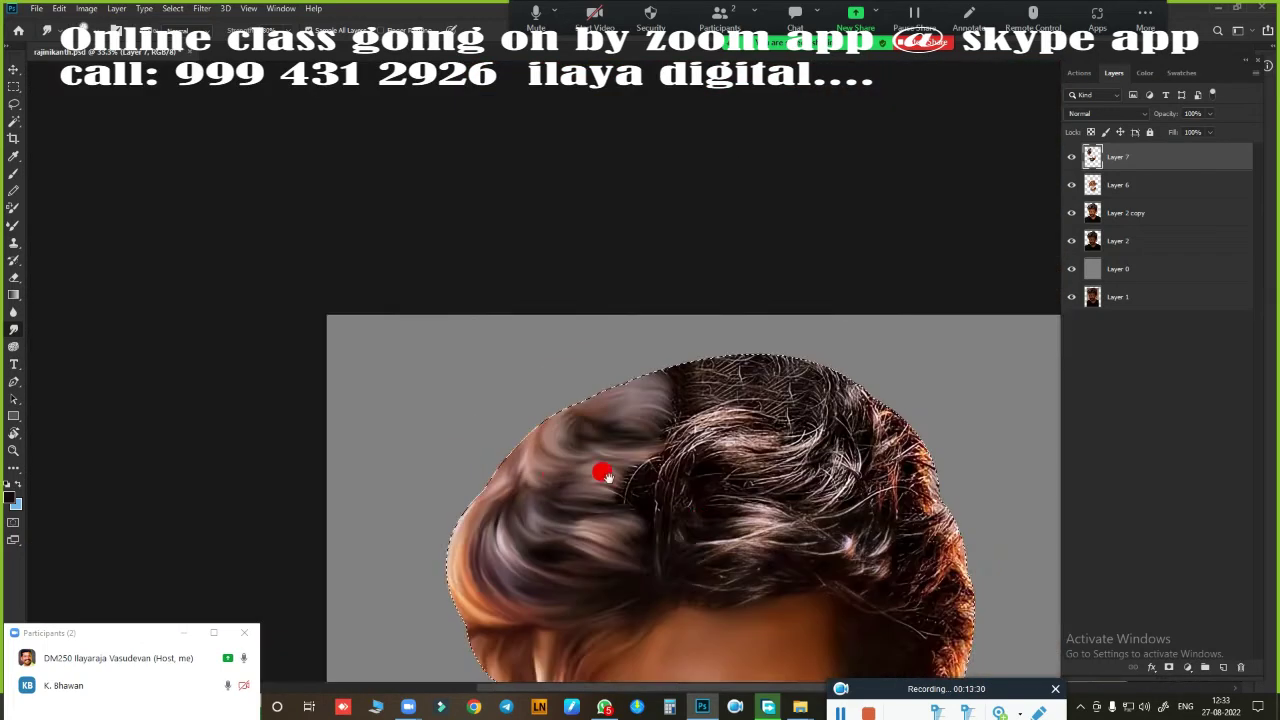
scroll(683, 363, "down", 1)
scroll(665, 307, "up", 5)
scroll(665, 307, "up", 2)
scroll(583, 340, "up", 2)
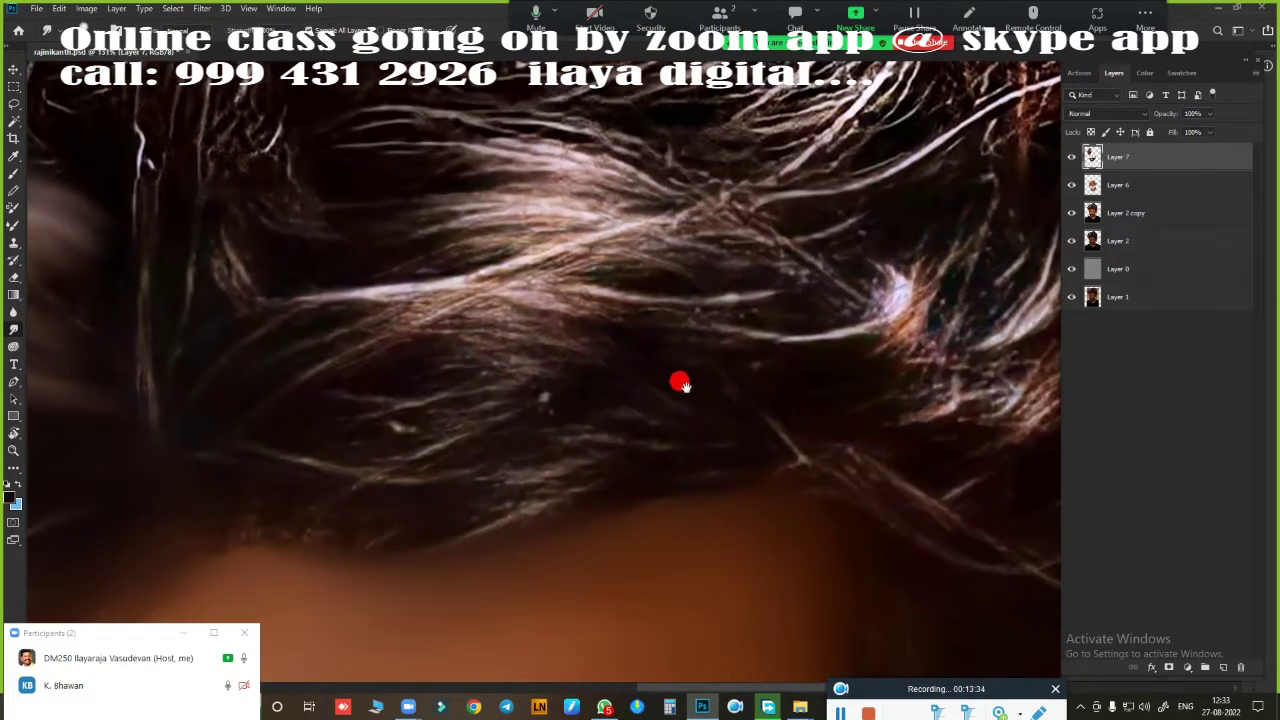
scroll(563, 366, "down", 1)
scroll(612, 418, "down", 1)
scroll(586, 420, "down", 1)
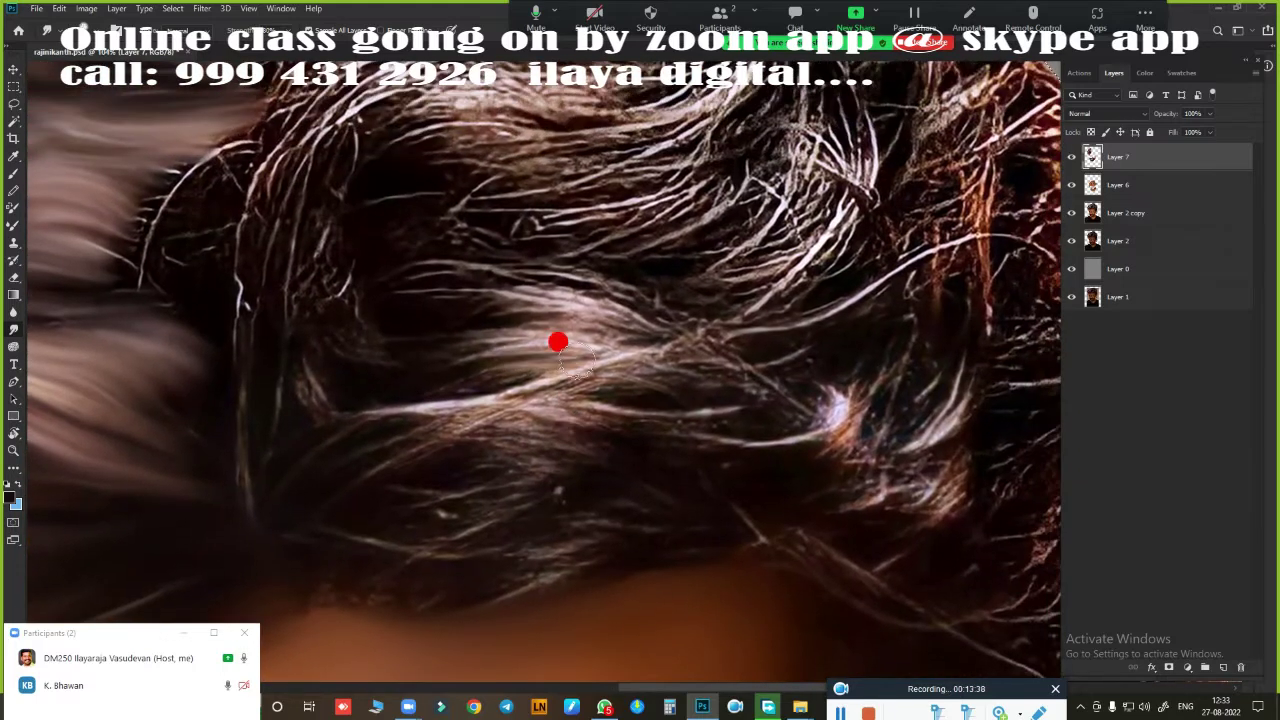
mouse_move(557, 340)
left_mouse_down()
mouse_move(523, 334)
mouse_move(636, 330)
mouse_move(494, 286)
left_mouse_up()
scroll(494, 286, "up", 3)
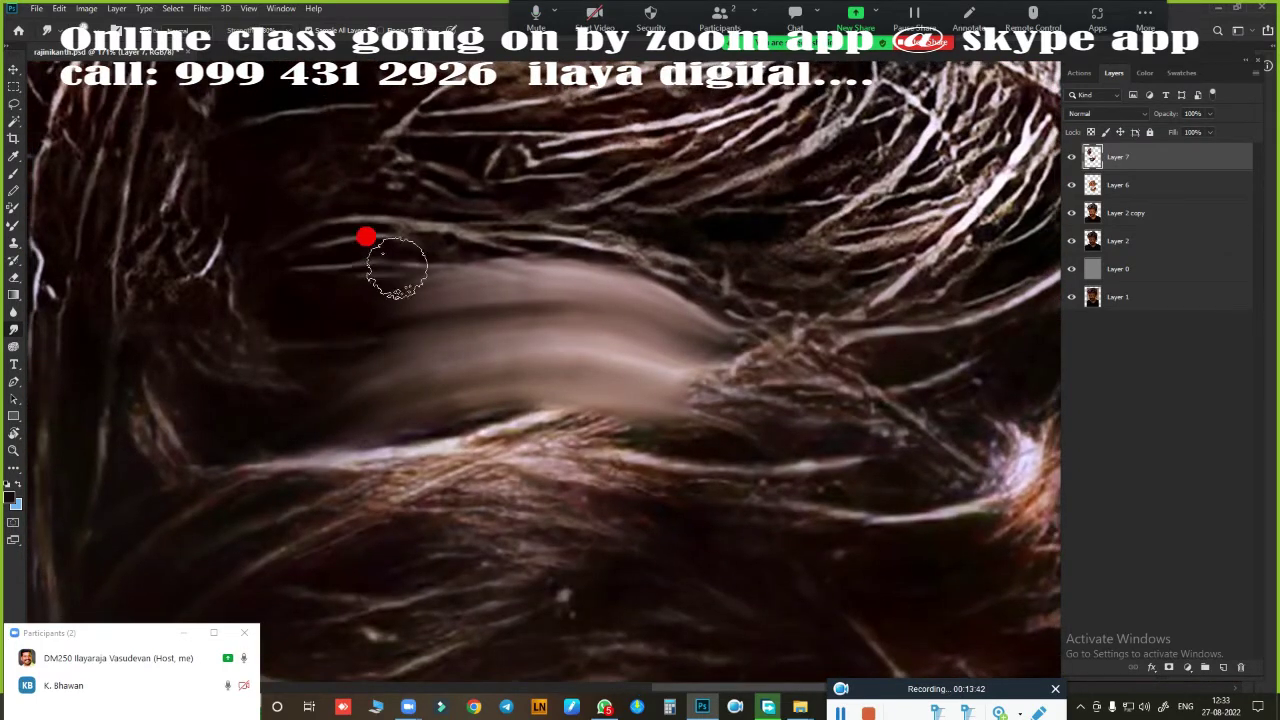
mouse_move(366, 237)
left_mouse_down()
mouse_move(589, 209)
mouse_move(300, 240)
left_mouse_up()
scroll(398, 432, "down", 2)
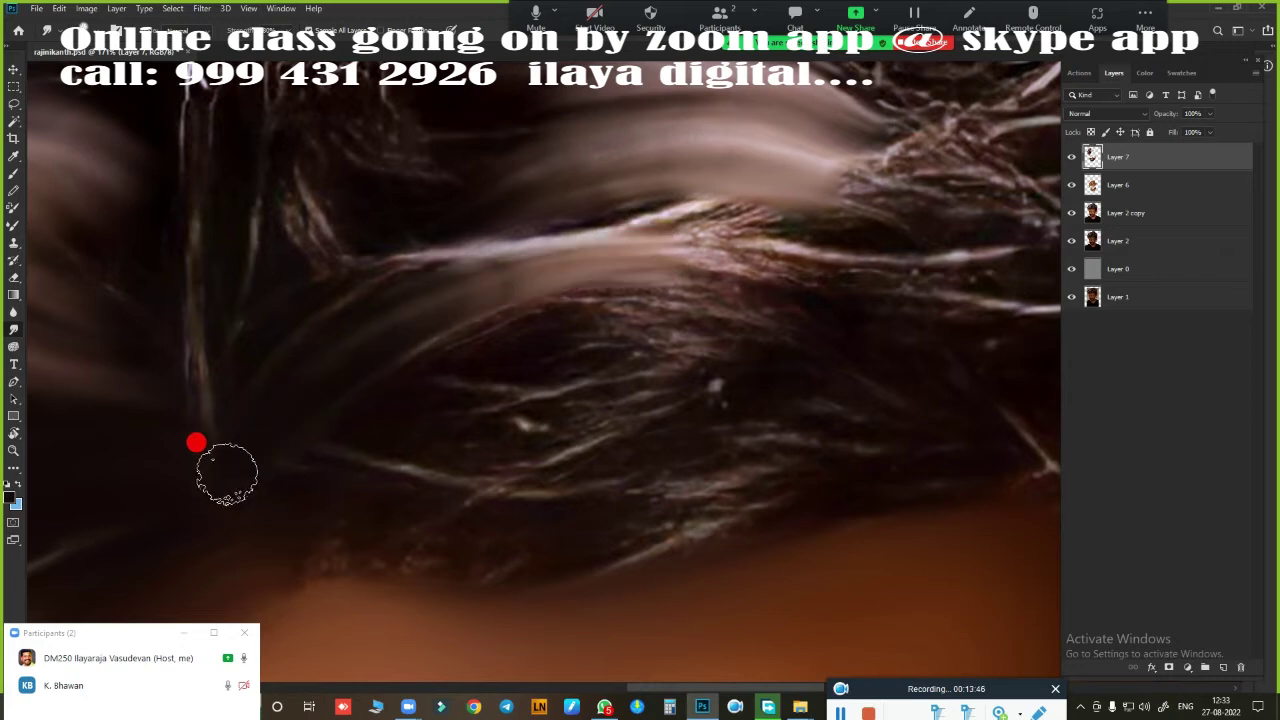
mouse_move(194, 443)
left_mouse_down()
mouse_move(386, 226)
mouse_move(294, 248)
mouse_move(389, 163)
mouse_move(160, 240)
mouse_move(31, 186)
mouse_move(61, 268)
mouse_move(654, 337)
mouse_move(460, 286)
mouse_move(351, 400)
mouse_move(610, 436)
mouse_move(420, 394)
mouse_move(517, 211)
mouse_move(366, 477)
mouse_move(430, 540)
mouse_move(571, 537)
mouse_move(417, 528)
left_mouse_up()
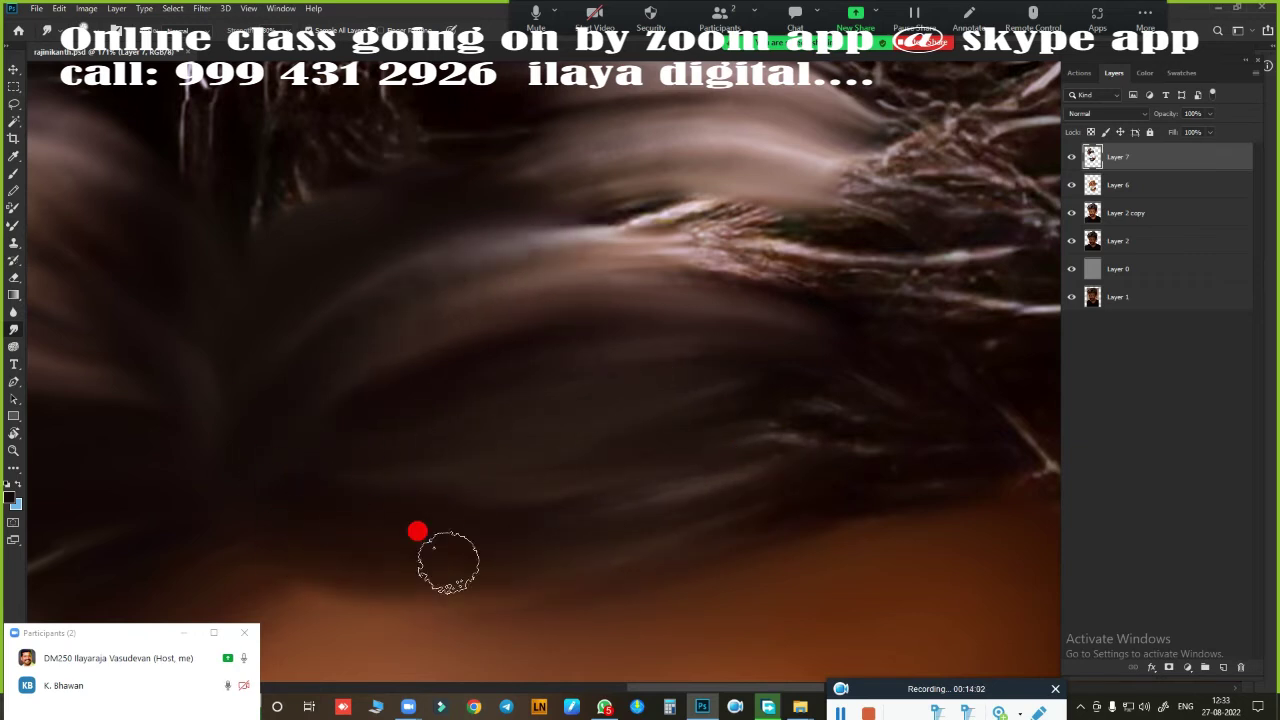
Step: Smudge the hair toward the right side and smooth the lower strands into waves
left_click(457, 531, "alt")
left_click(547, 508, "alt")
scroll(549, 509, "up", 2)
scroll(823, 428, "up", 1)
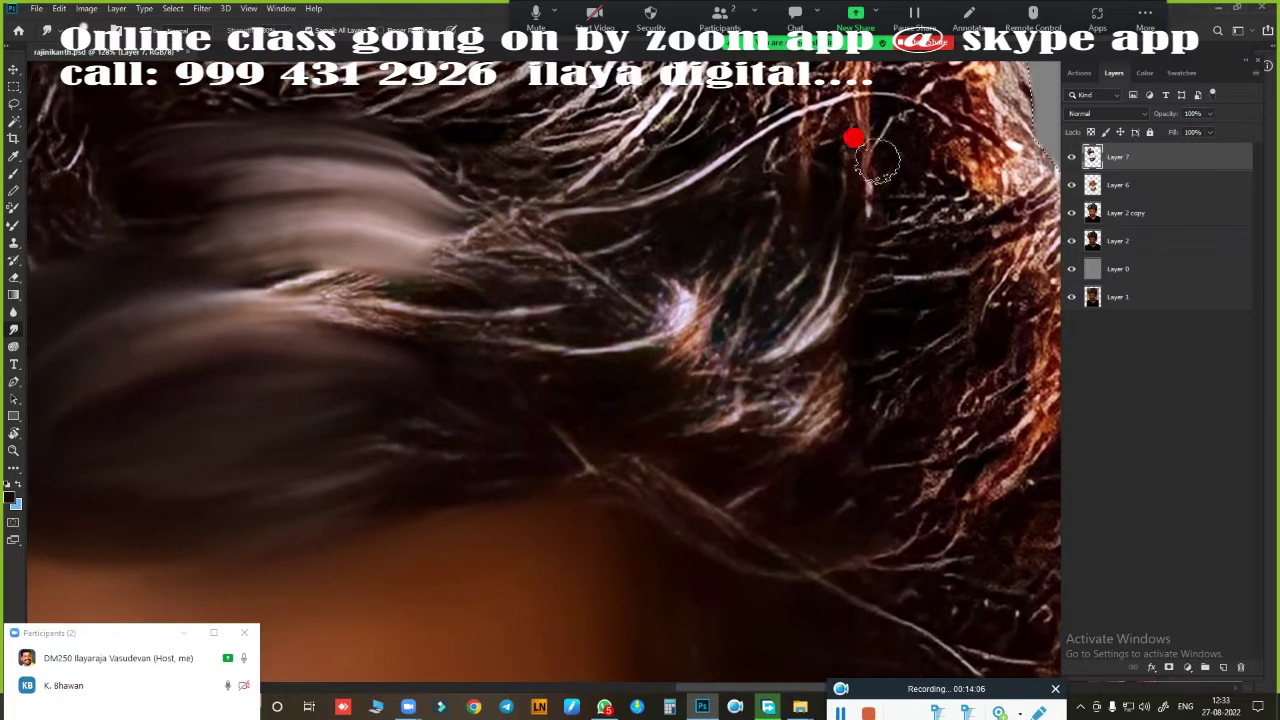
mouse_move(851, 137)
left_mouse_down()
mouse_move(786, 277)
mouse_move(792, 124)
mouse_move(663, 306)
mouse_move(626, 291)
mouse_move(503, 331)
mouse_move(360, 325)
mouse_move(686, 200)
mouse_move(180, 266)
mouse_move(308, 217)
mouse_move(666, 180)
mouse_move(538, 253)
left_mouse_up()
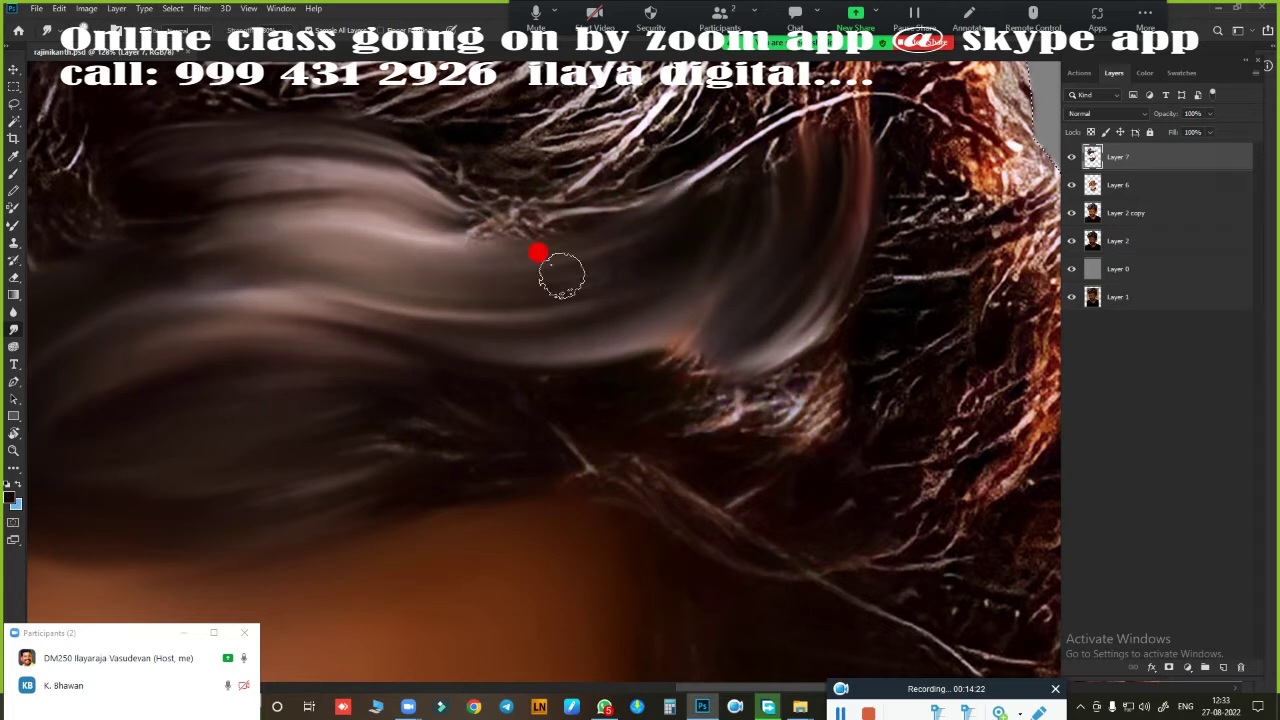
mouse_move(412, 323)
left_mouse_down()
mouse_move(426, 349)
mouse_move(457, 351)
mouse_move(287, 376)
left_mouse_up()
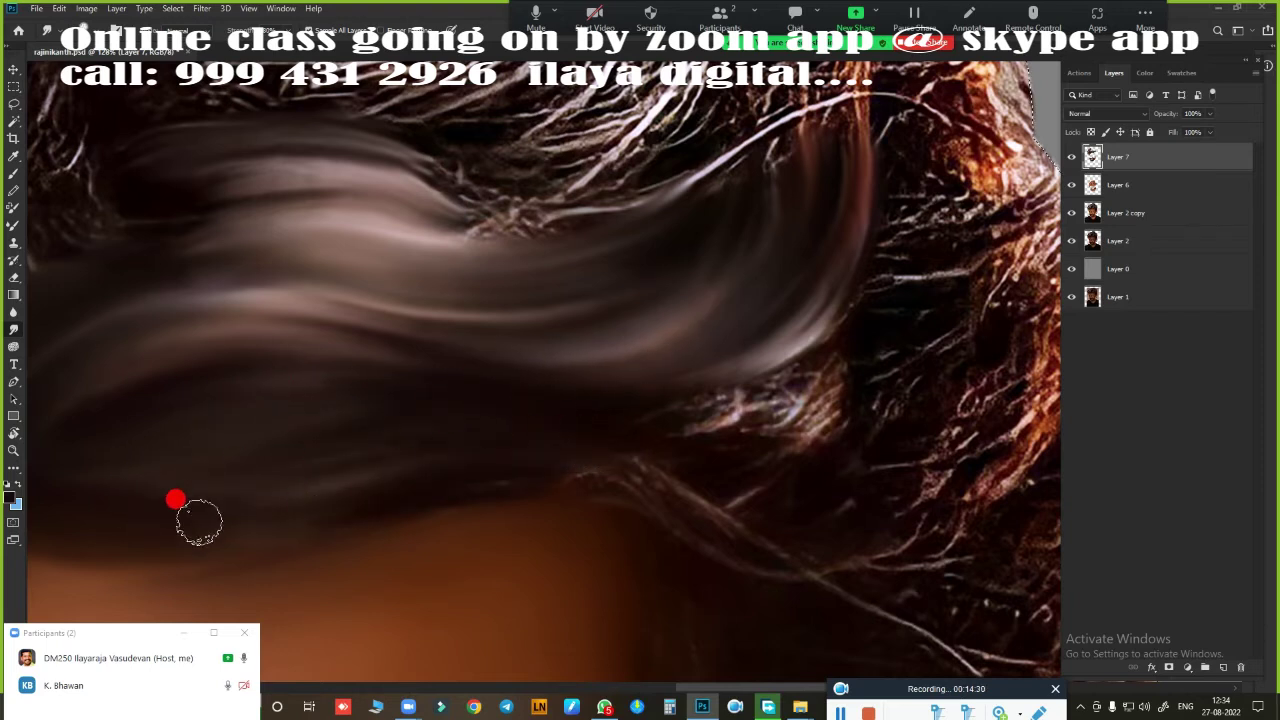
scroll(462, 457, "up", 2)
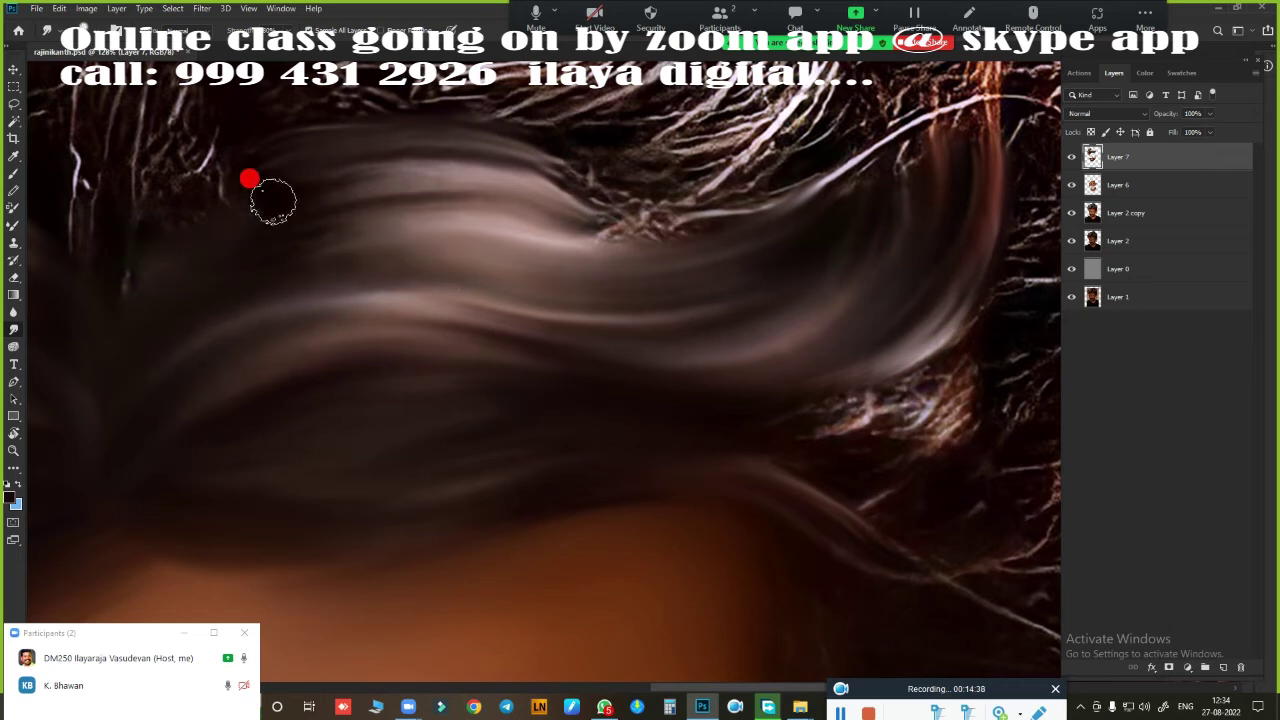
scroll(486, 586, "up", 5)
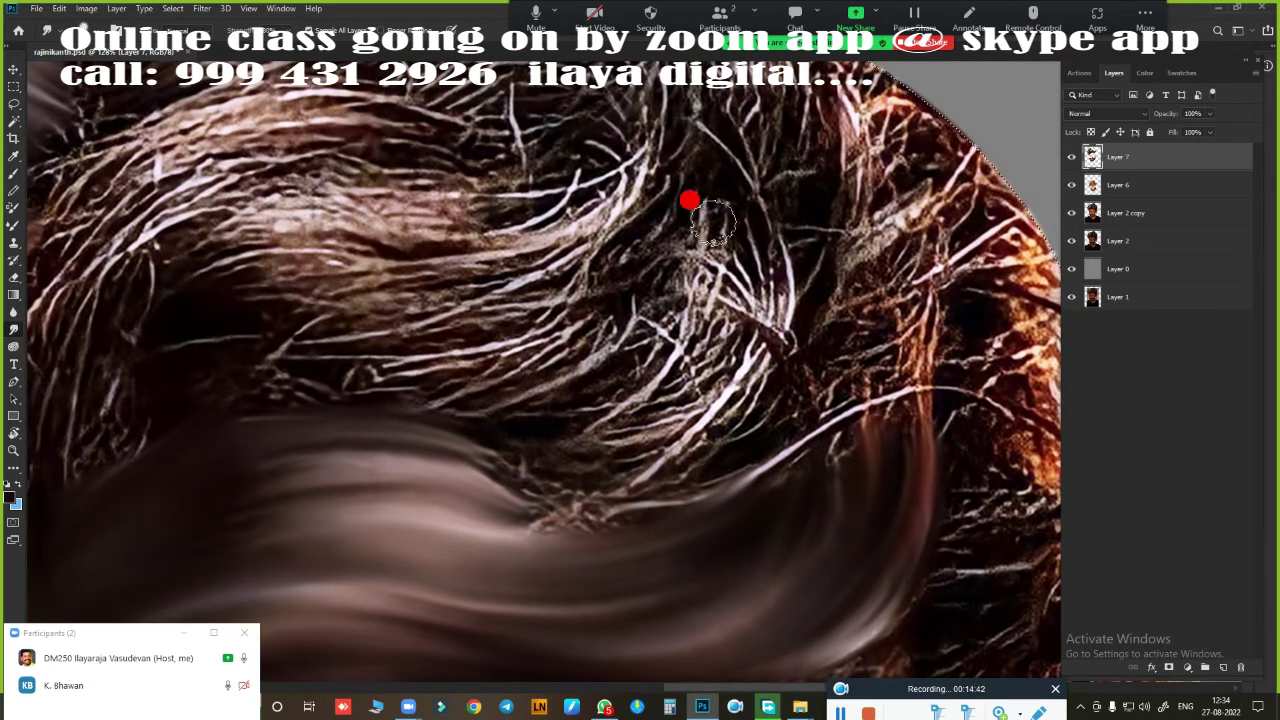
mouse_move(689, 200)
left_mouse_down()
mouse_move(663, 223)
mouse_move(692, 194)
mouse_move(697, 306)
mouse_move(737, 240)
mouse_move(754, 271)
mouse_move(466, 457)
mouse_move(646, 423)
mouse_move(509, 463)
mouse_move(293, 415)
mouse_move(394, 431)
mouse_move(229, 463)
mouse_move(460, 489)
mouse_move(189, 545)
mouse_move(531, 491)
mouse_move(260, 446)
left_mouse_up()
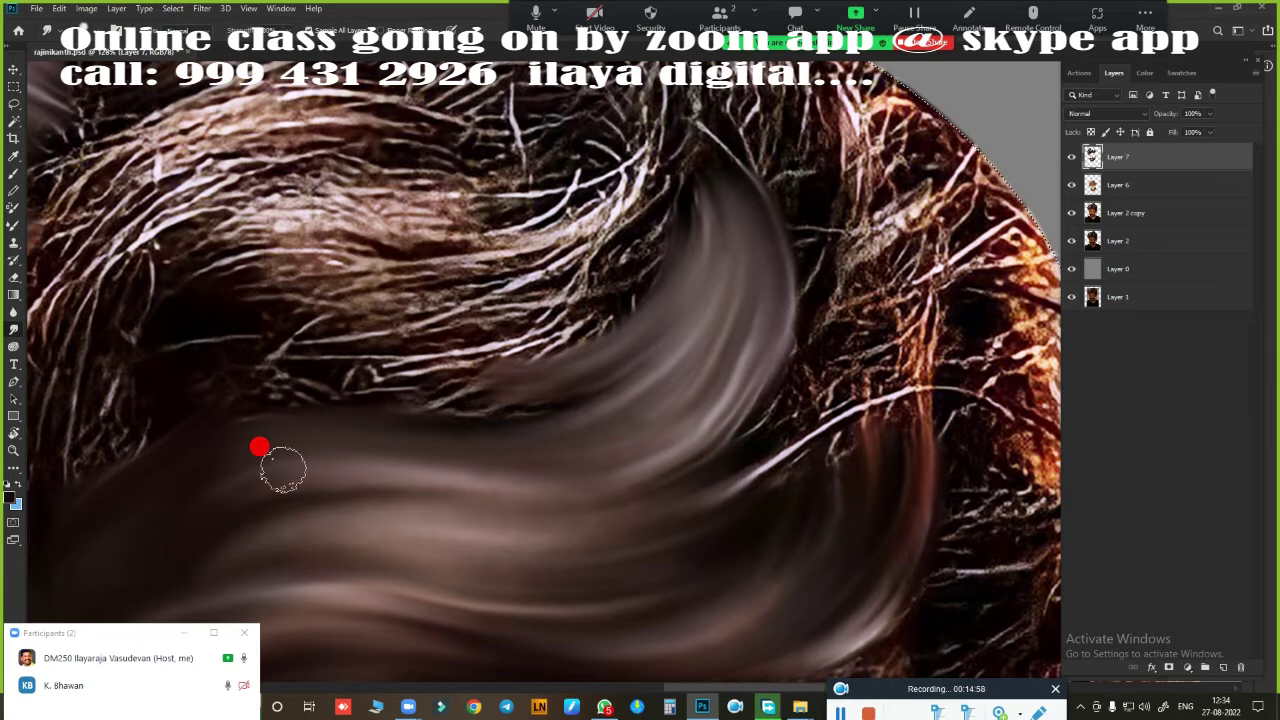
mouse_move(300, 220)
left_mouse_down()
mouse_move(184, 247)
mouse_move(374, 169)
mouse_move(231, 140)
mouse_move(334, 129)
mouse_move(279, 94)
mouse_move(94, 163)
mouse_move(166, 317)
mouse_move(386, 300)
mouse_move(226, 368)
left_mouse_up()
Step: Extend smooth streaks along the hair swirl and fill the central gap
scroll(508, 414, "up", 1)
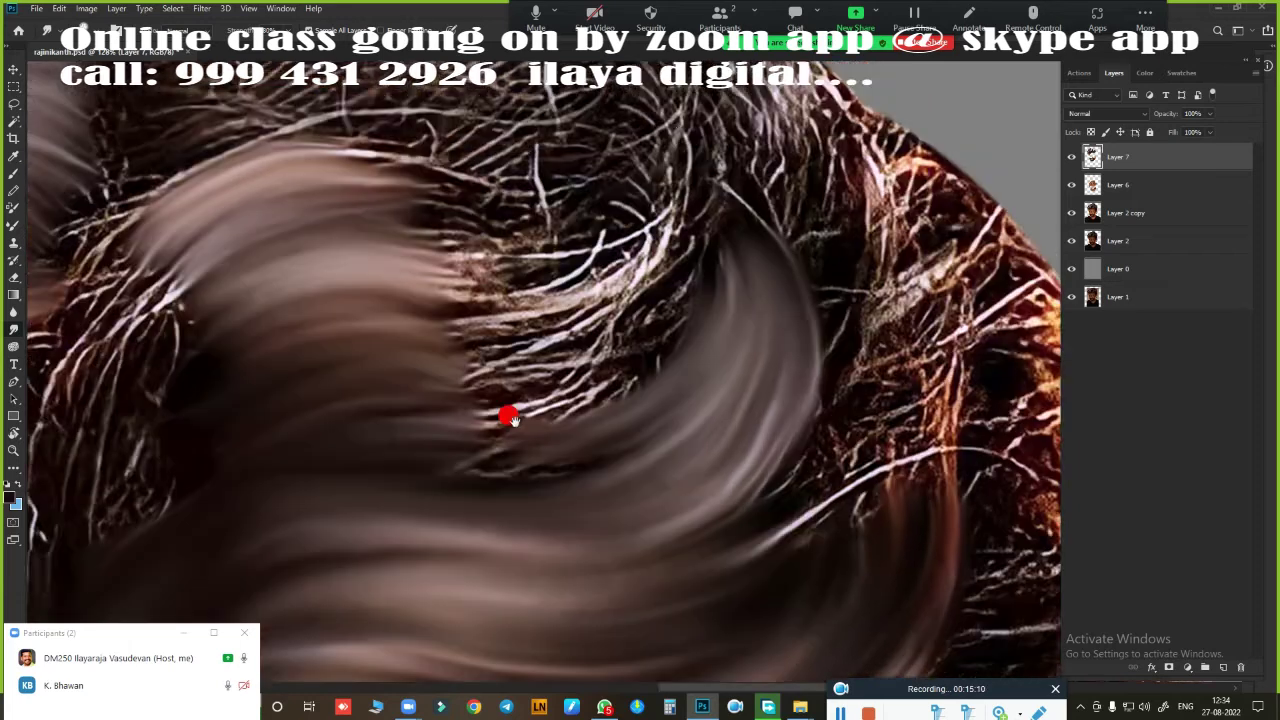
scroll(508, 414, "up", 1)
mouse_move(603, 126)
left_mouse_down()
mouse_move(597, 142)
mouse_move(666, 317)
mouse_move(654, 226)
mouse_move(614, 297)
mouse_move(428, 412)
mouse_move(357, 428)
mouse_move(374, 434)
mouse_move(323, 463)
mouse_move(379, 482)
mouse_move(359, 482)
mouse_move(362, 542)
left_mouse_up()
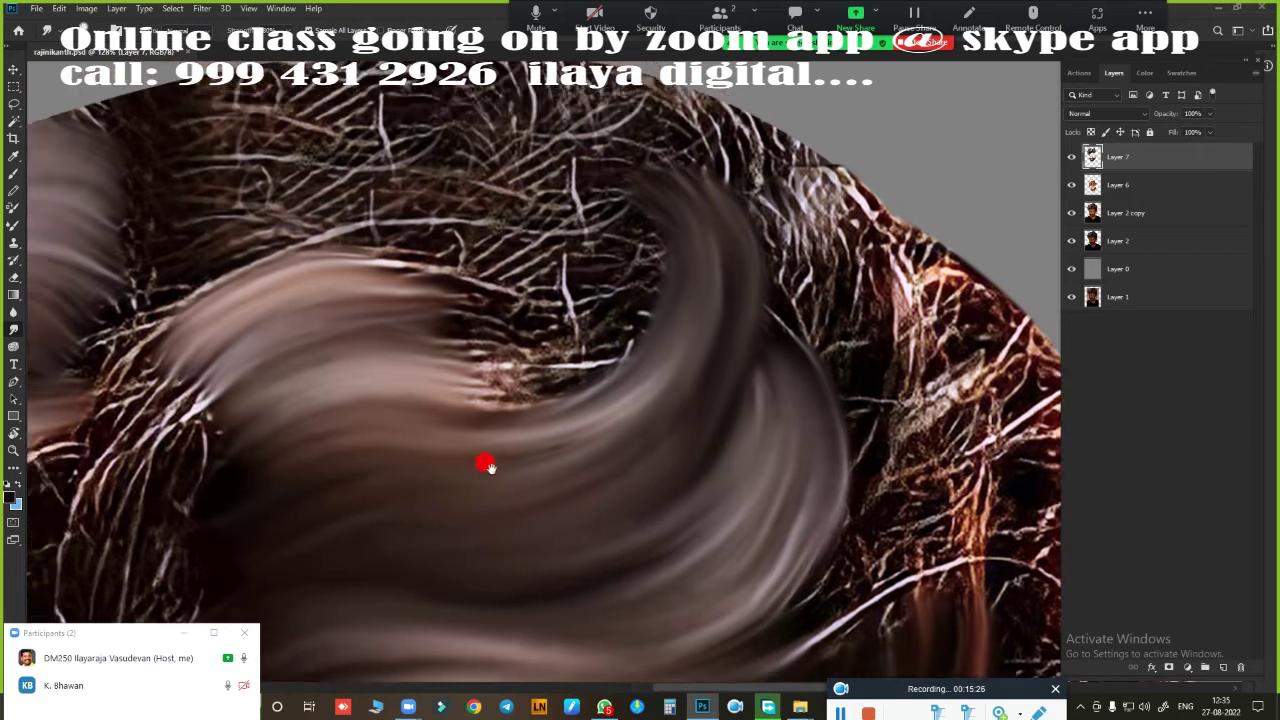
scroll(486, 457, "up", 3)
left_click_drag(643, 277, 722, 300)
mouse_move(697, 354)
left_mouse_down()
mouse_move(680, 331)
mouse_move(717, 371)
mouse_move(743, 369)
mouse_move(418, 376)
mouse_move(440, 325)
mouse_move(414, 254)
mouse_move(589, 237)
mouse_move(612, 305)
left_mouse_up()
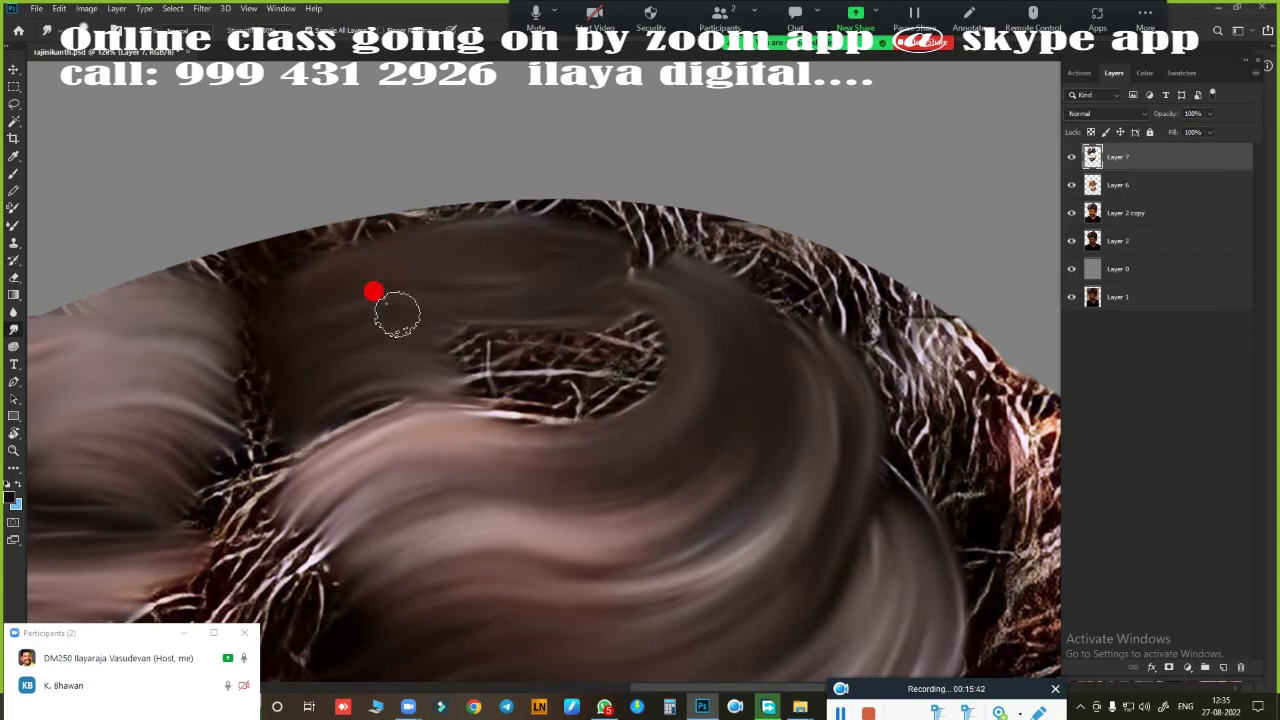
mouse_move(397, 314)
left_mouse_down()
mouse_move(651, 320)
mouse_move(457, 394)
mouse_move(349, 411)
left_mouse_up()
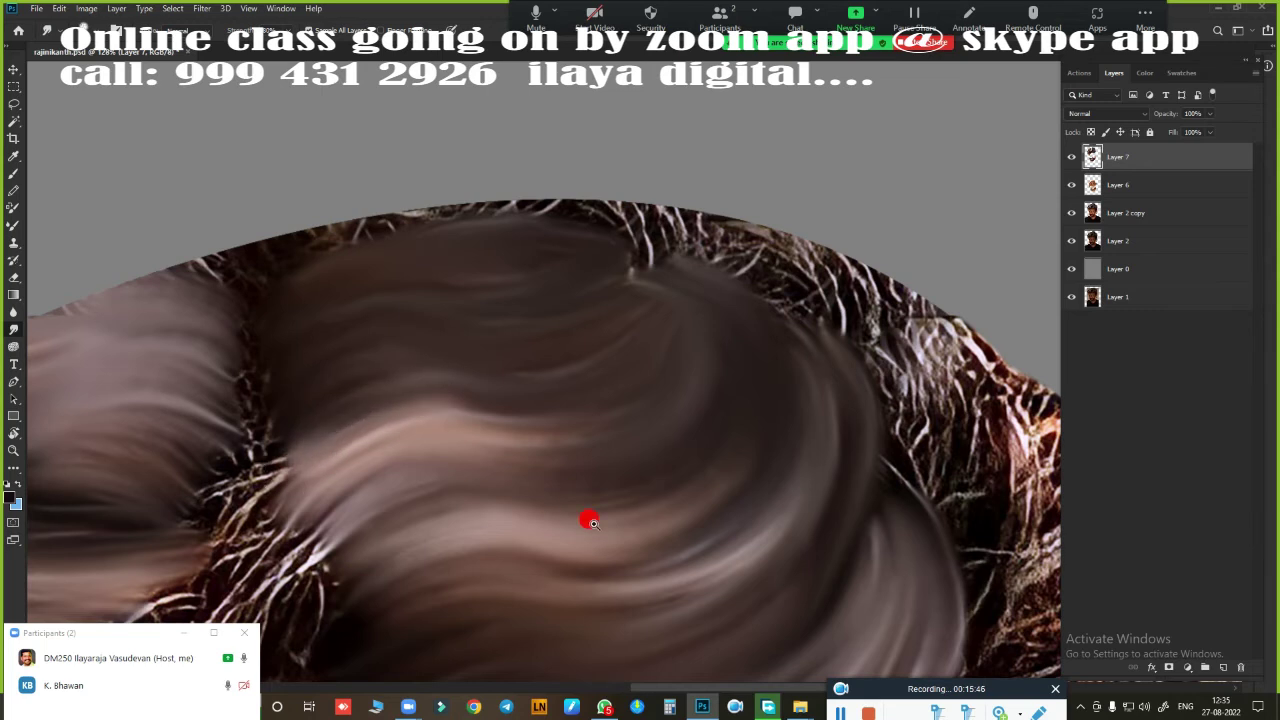
scroll(591, 521, "down", 3)
mouse_move(591, 200)
left_mouse_down()
mouse_move(534, 300)
mouse_move(519, 215)
left_mouse_up()
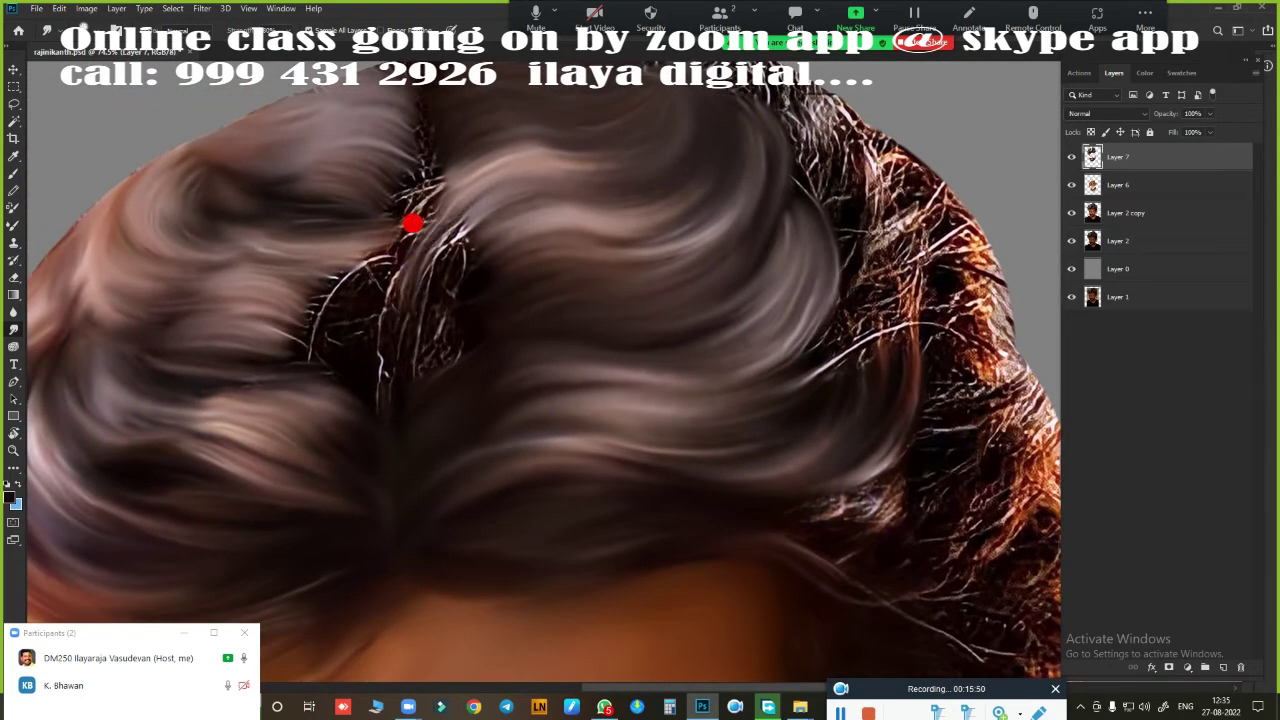
left_click_drag(482, 171, 661, 133)
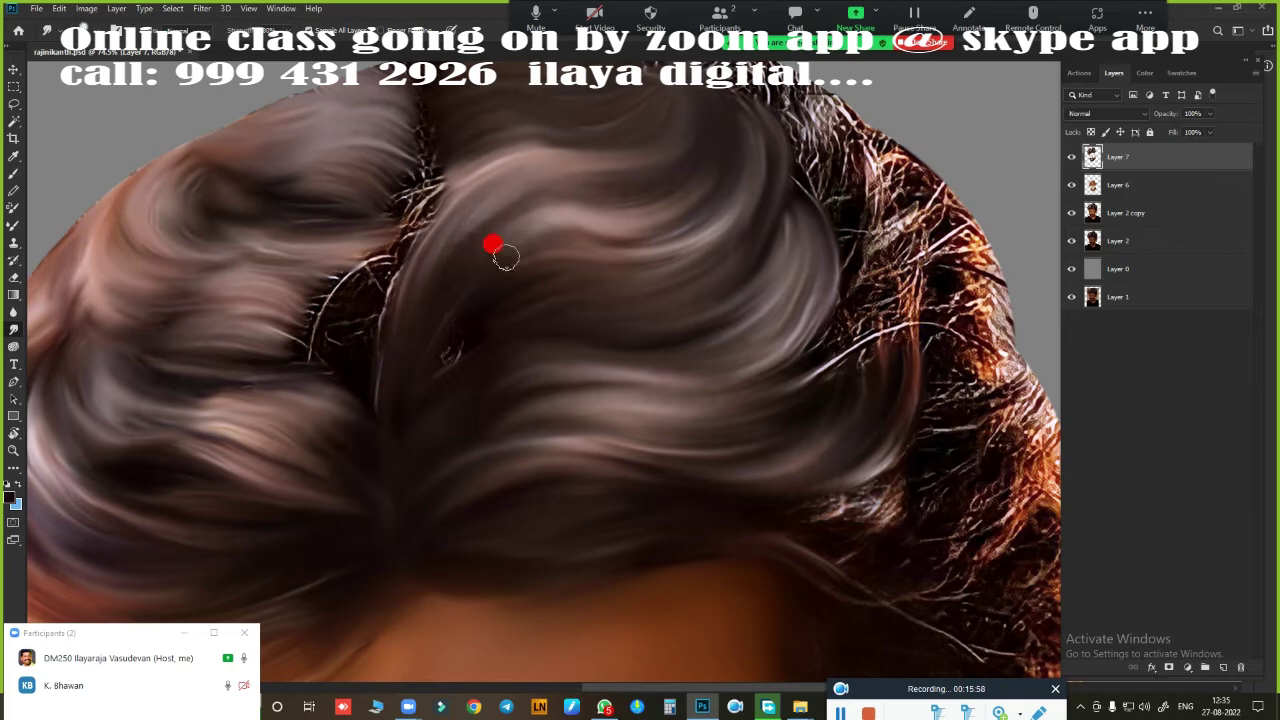
scroll(577, 305, "up", 2)
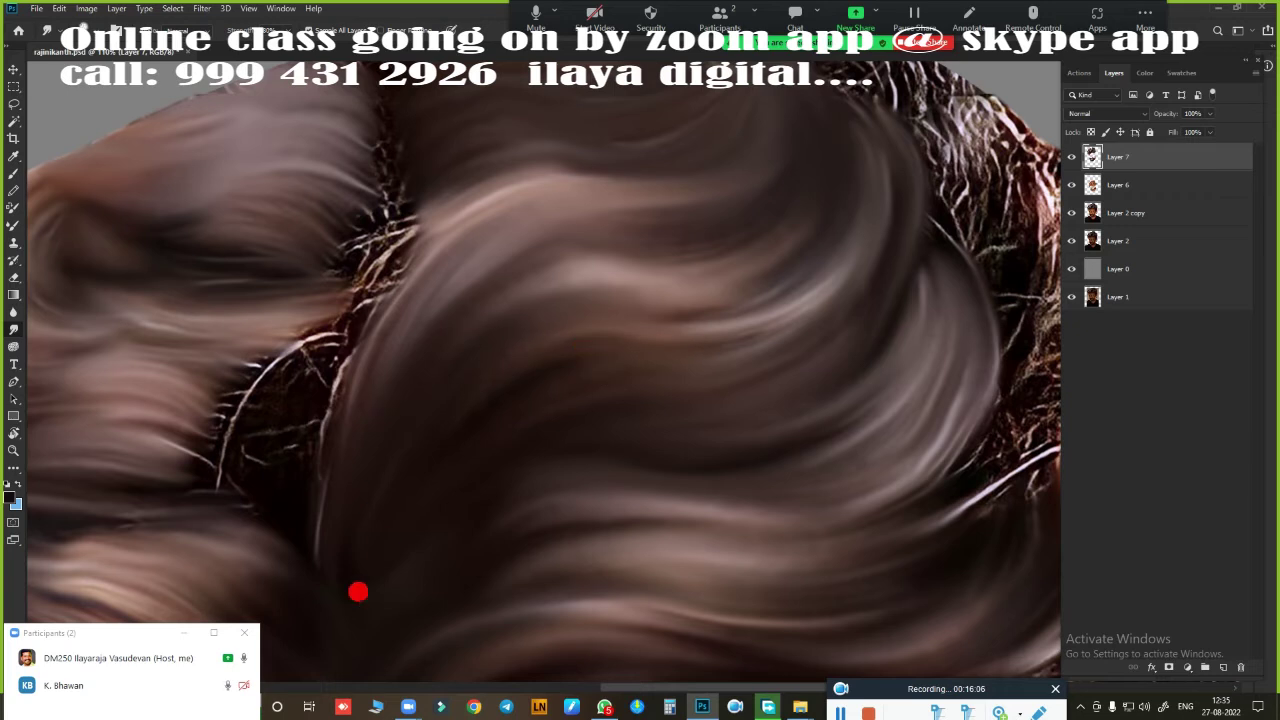
mouse_move(245, 462)
left_mouse_down()
mouse_move(274, 400)
mouse_move(329, 349)
mouse_move(243, 341)
left_mouse_up()
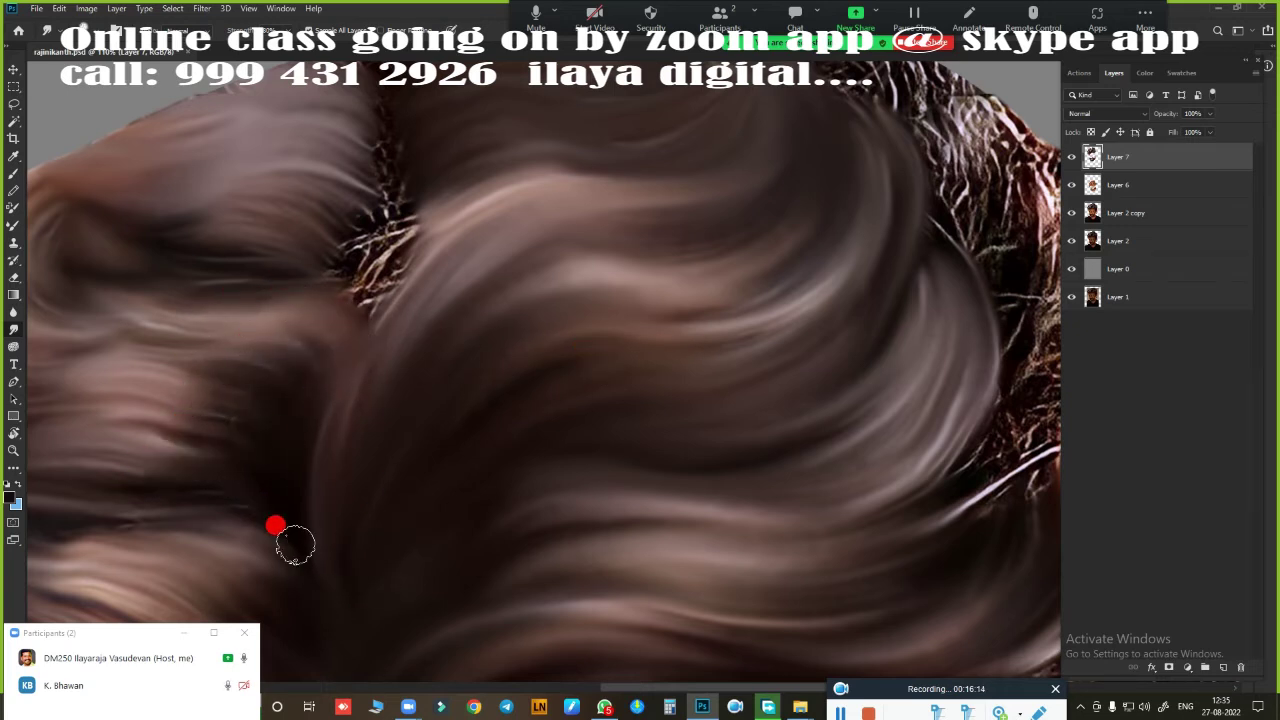
left_click_drag(161, 386, 470, 438)
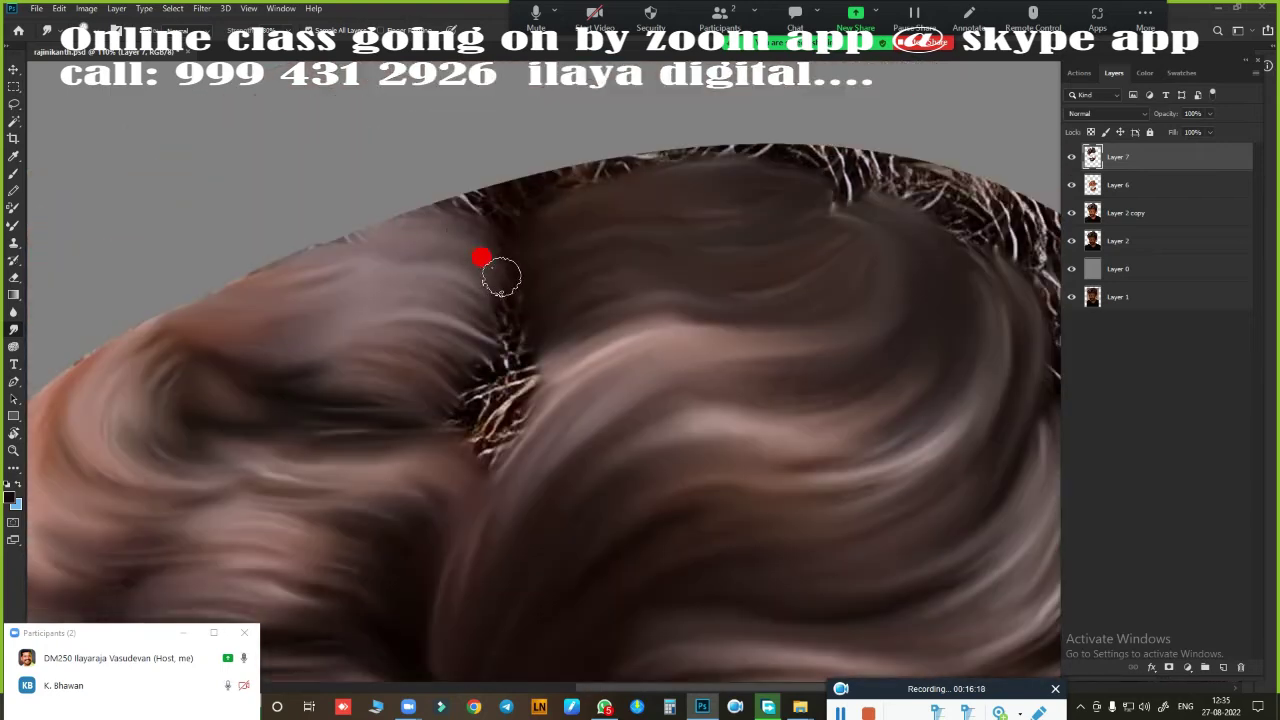
left_click_drag(522, 345, 503, 400)
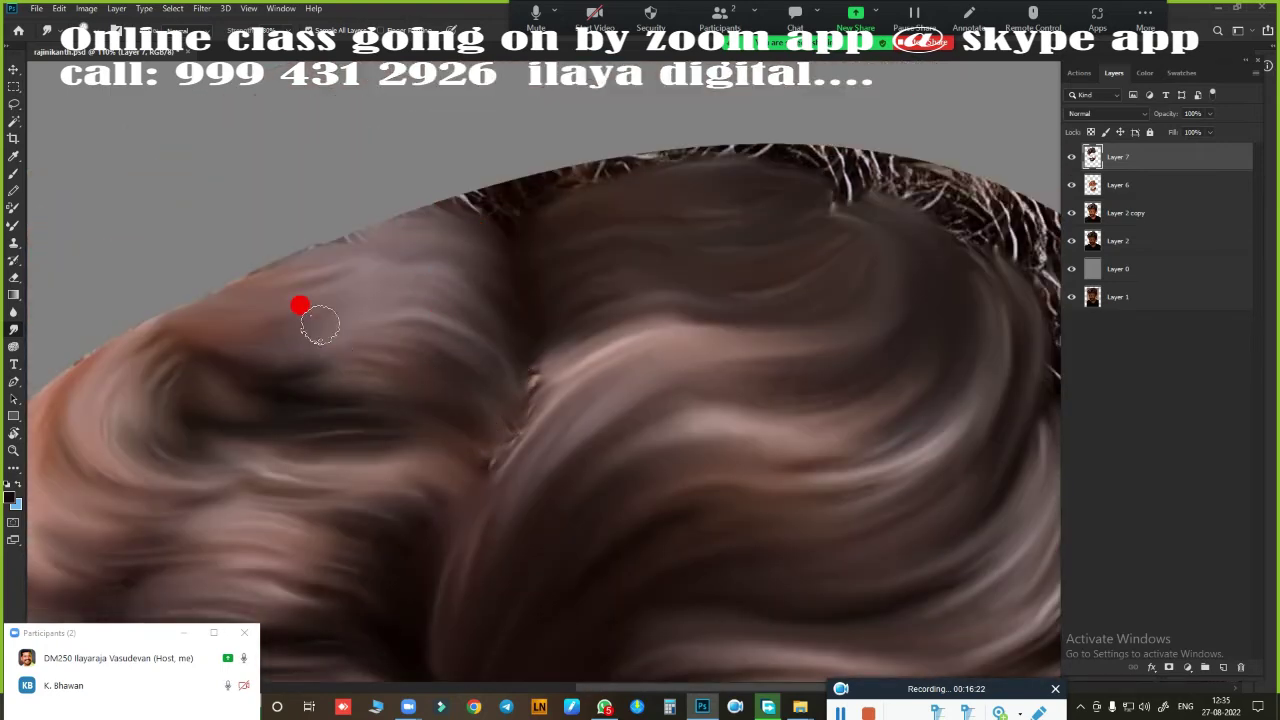
left_click_drag(506, 240, 362, 320)
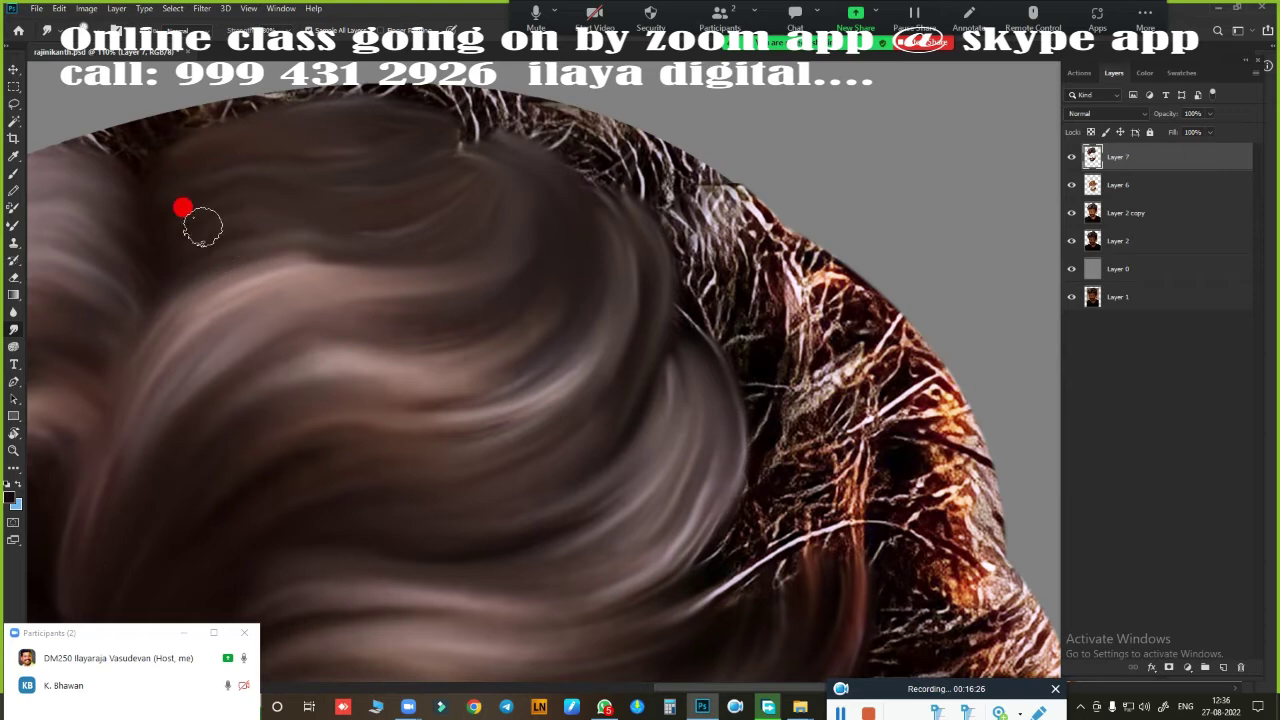
left_click_drag(583, 440, 712, 288)
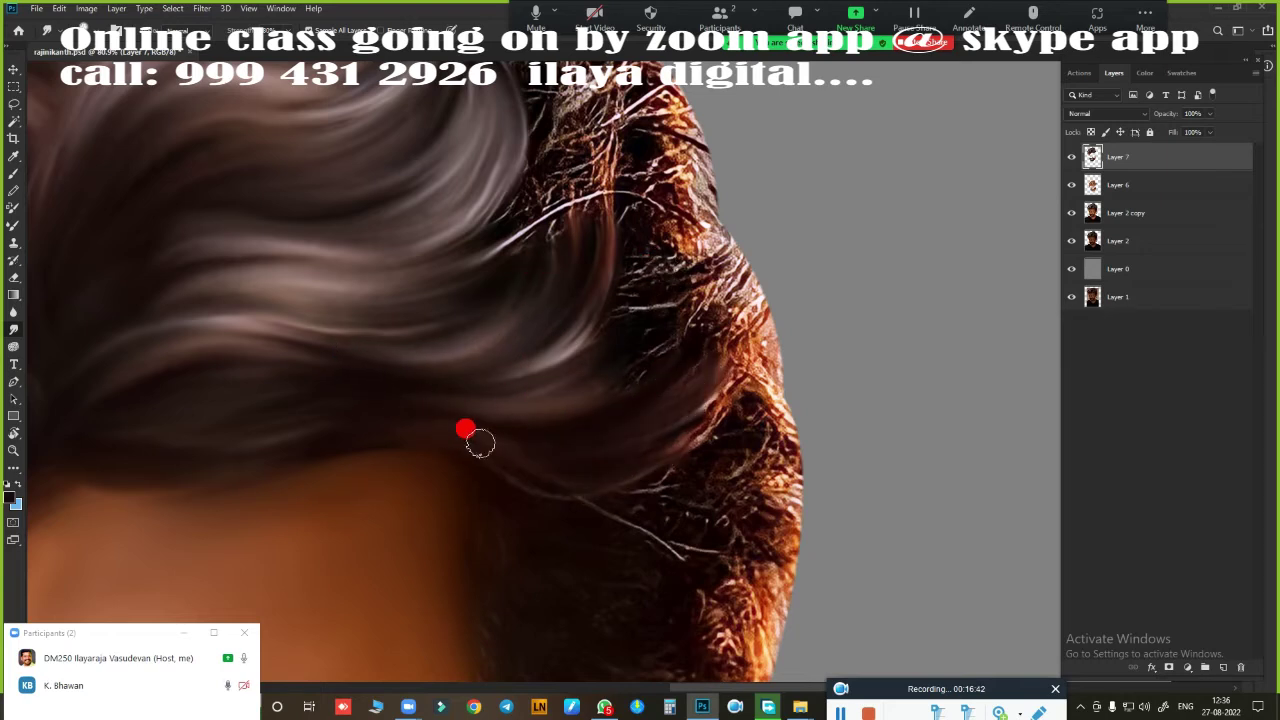
Step: Try a smudge stroke on the right hair edge, then undo it
left_click_drag(528, 494, 660, 255)
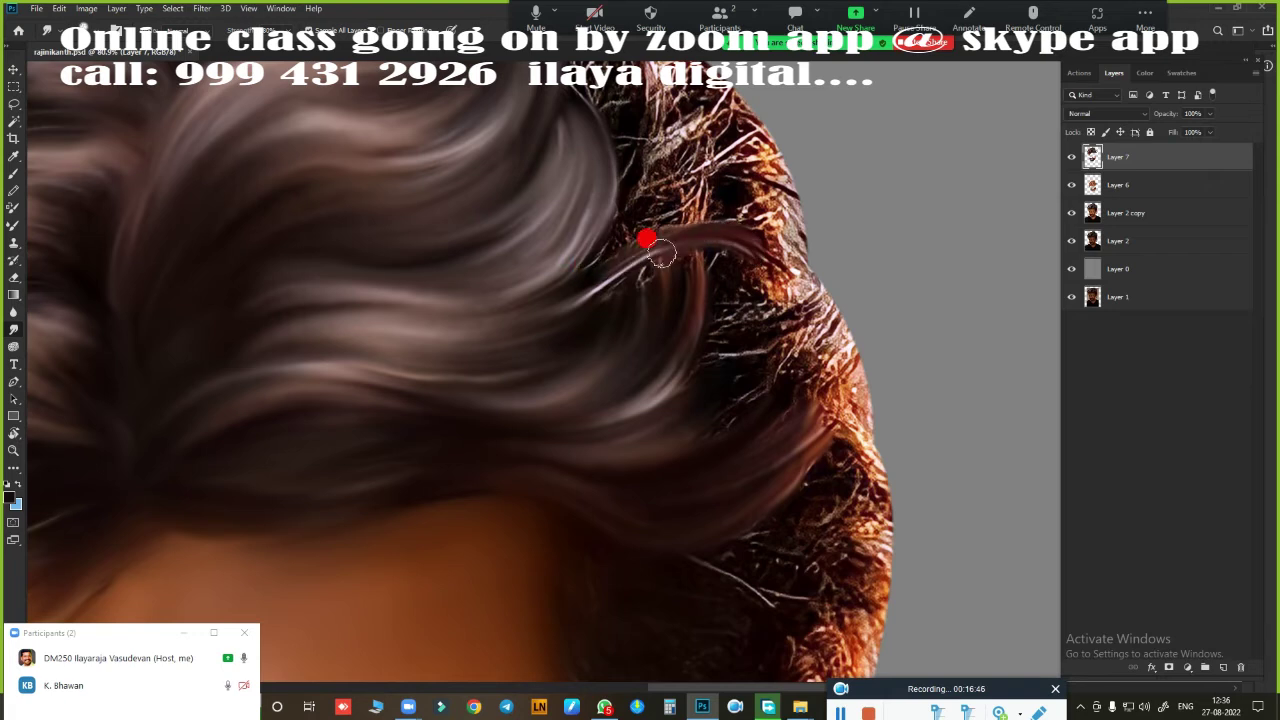
scroll(737, 449, "down", 2)
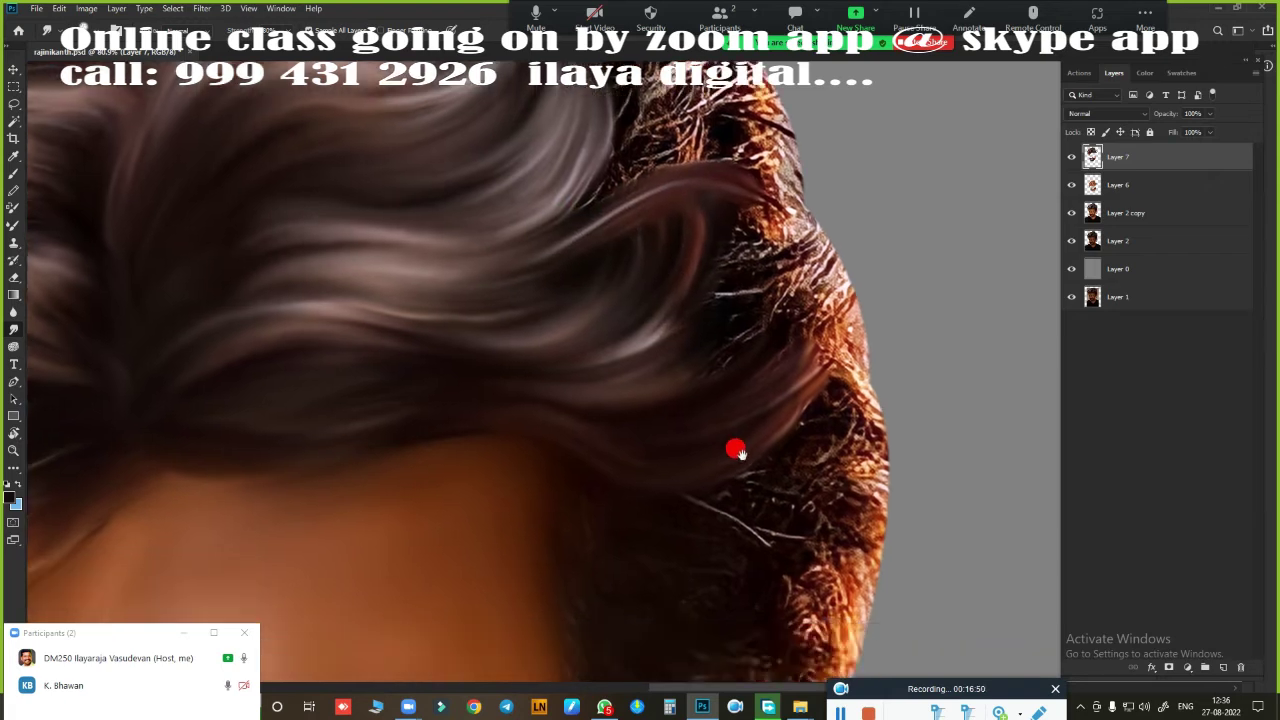
scroll(671, 274, "down", 3)
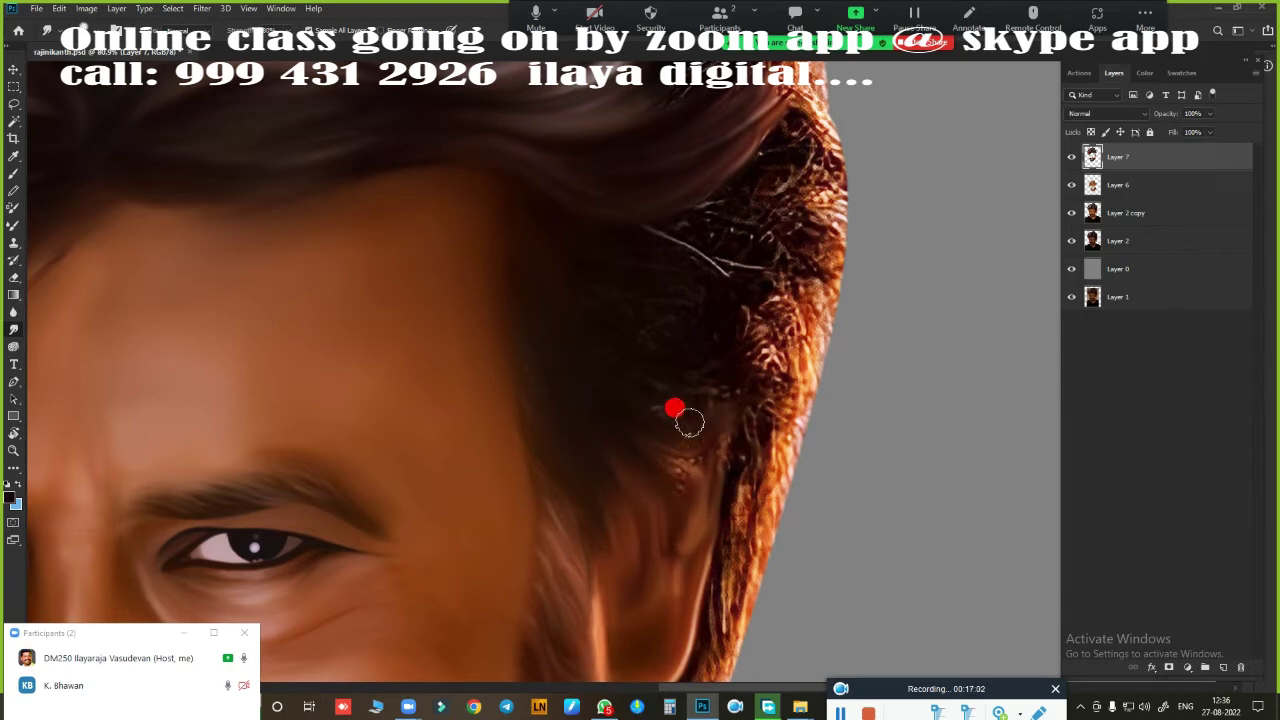
scroll(656, 483, "up", 3)
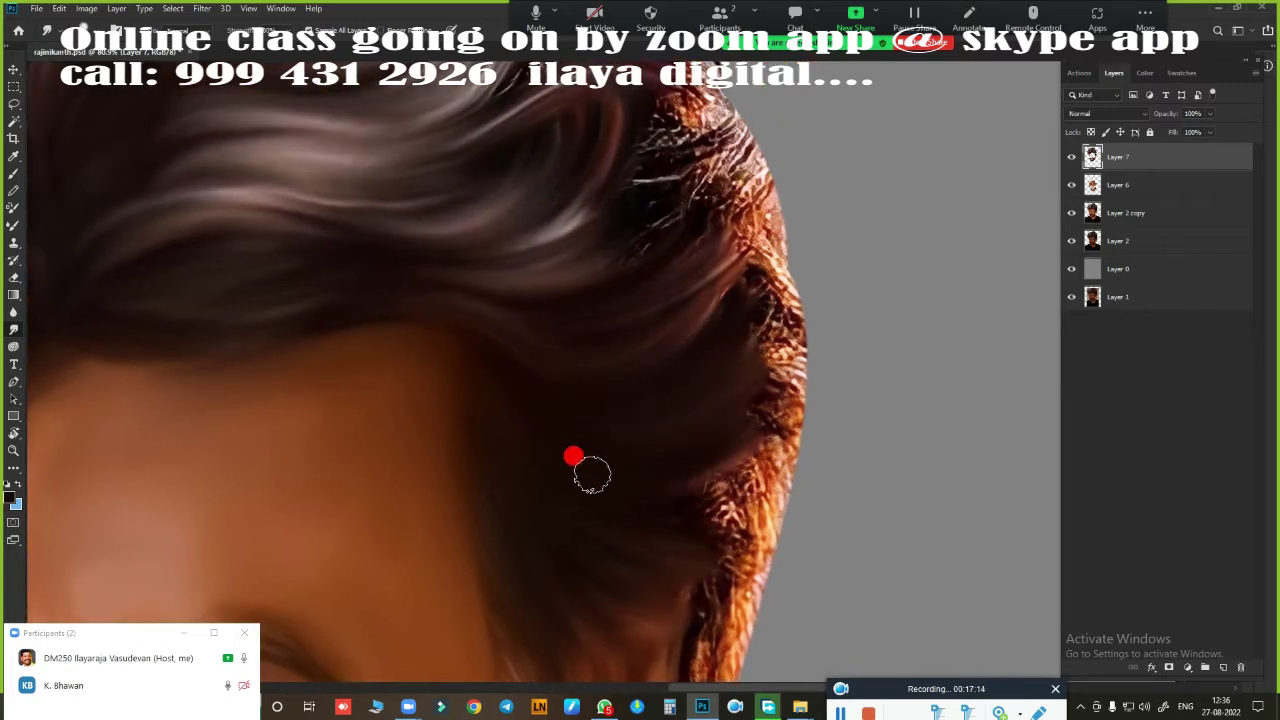
left_click_drag(591, 474, 672, 522)
key("ctrl+z")
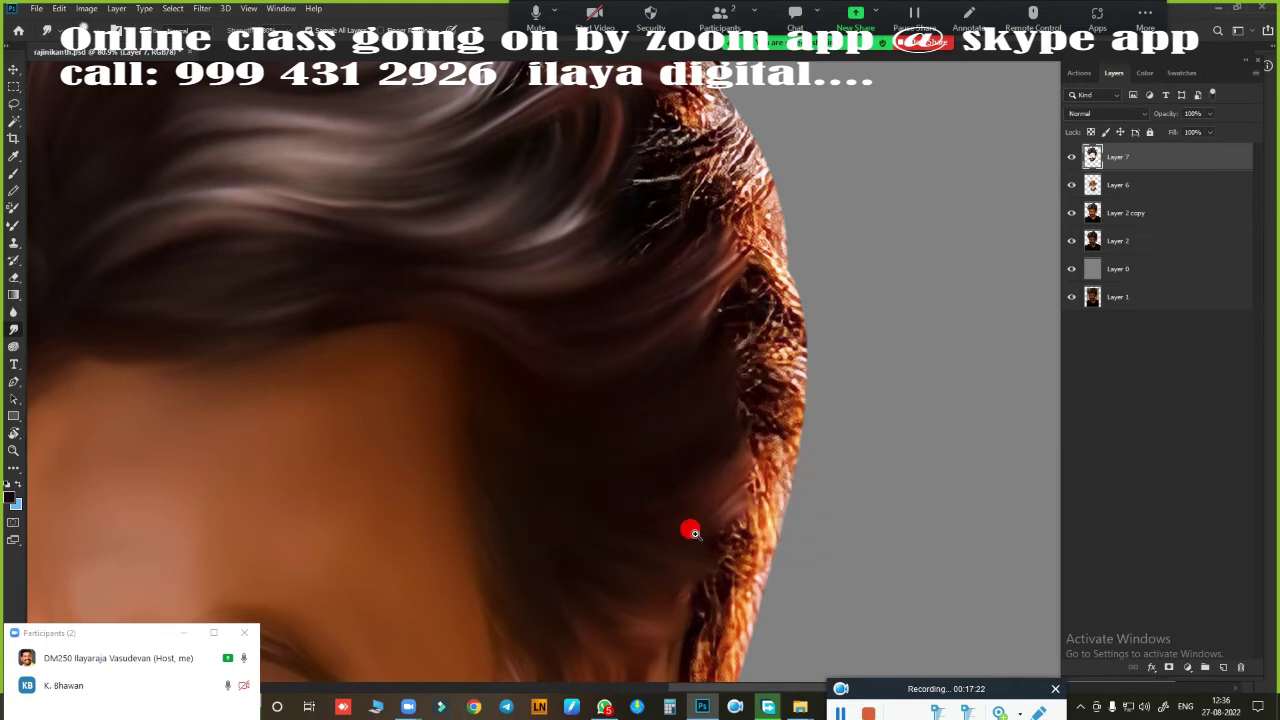
Step: Smooth the top-edge hair and blend the light right-side strands into brown
scroll(694, 533, "down", 5)
scroll(651, 451, "up", 2)
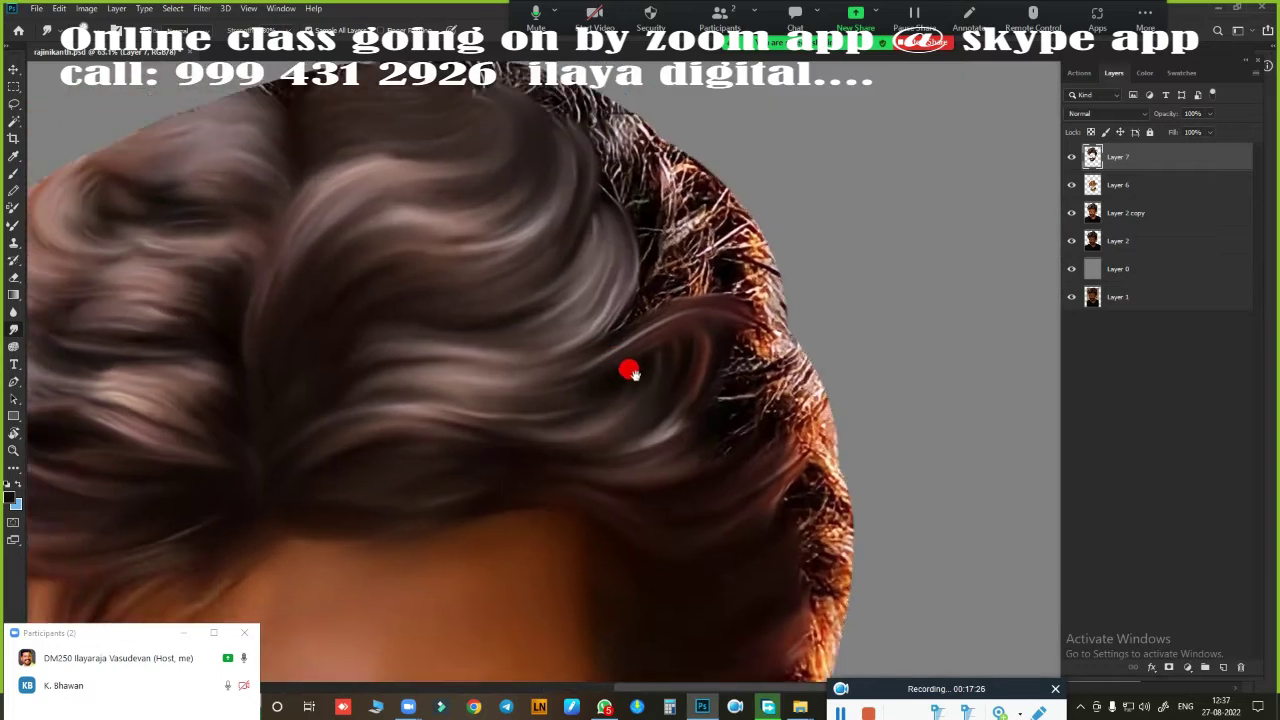
scroll(626, 369, "up", 2)
scroll(577, 314, "up", 2)
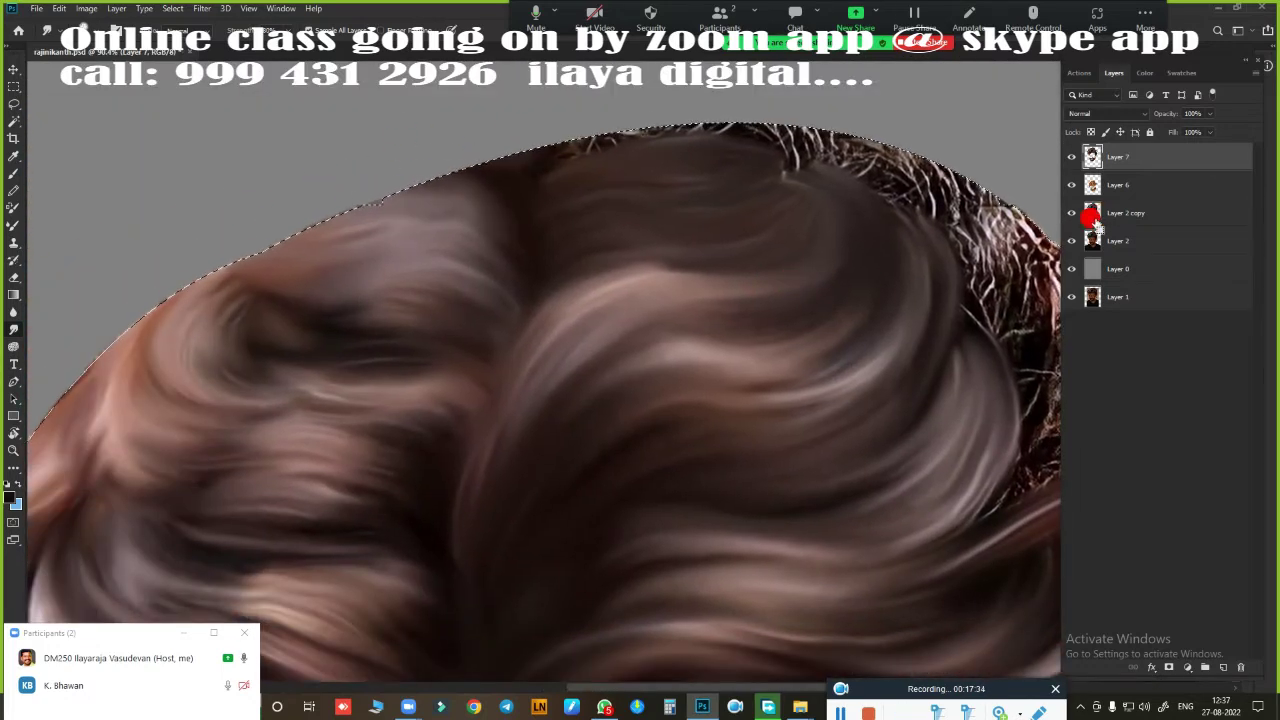
scroll(1012, 200, "right", 3)
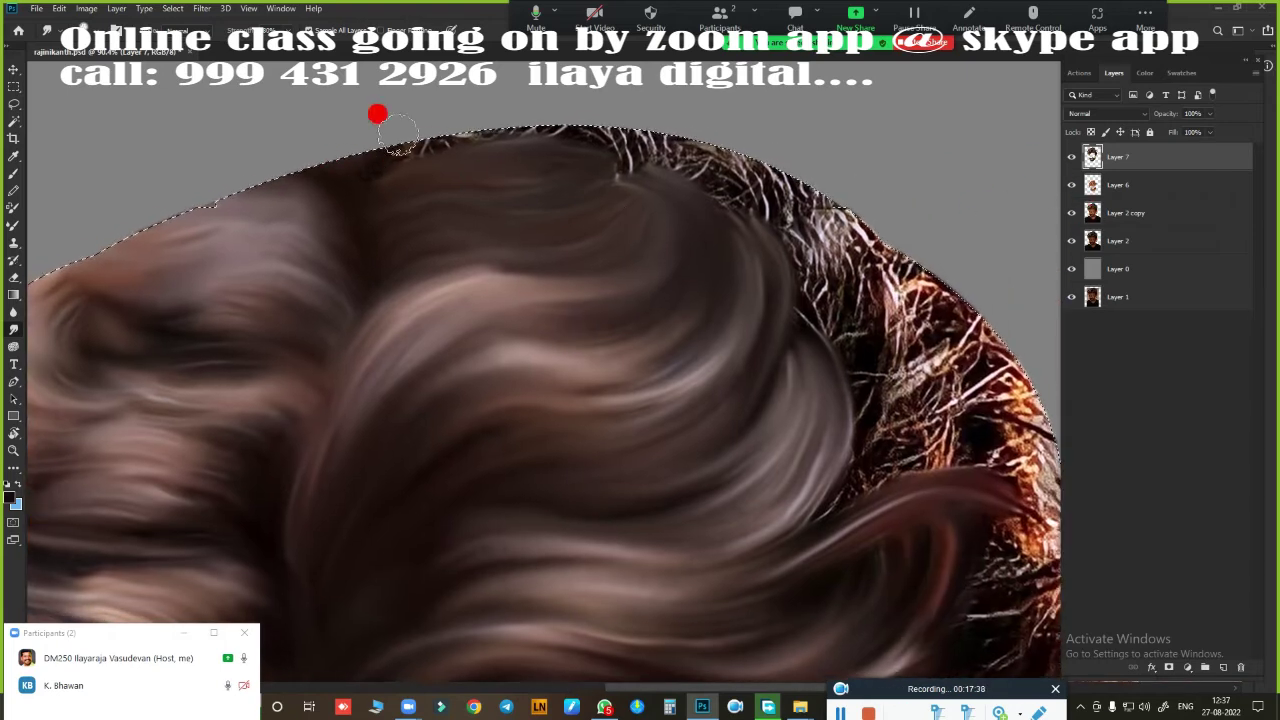
left_click_drag(421, 137, 669, 150)
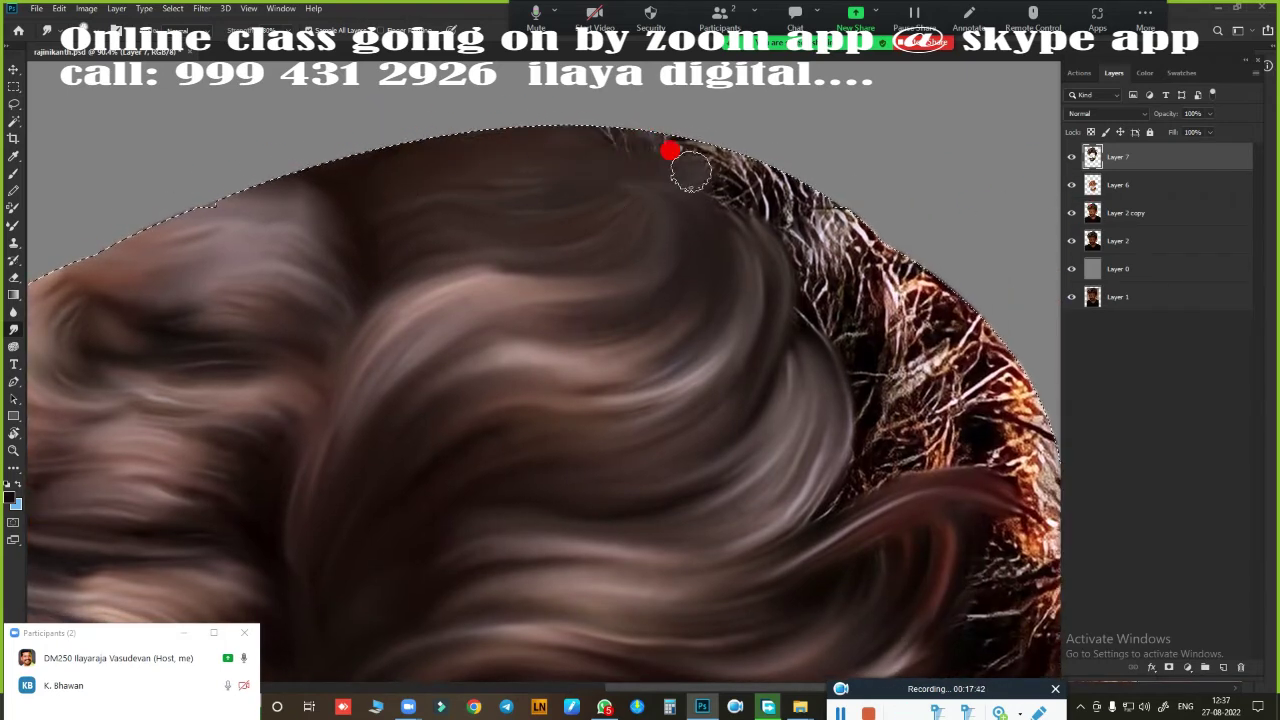
scroll(700, 245, "right", 4)
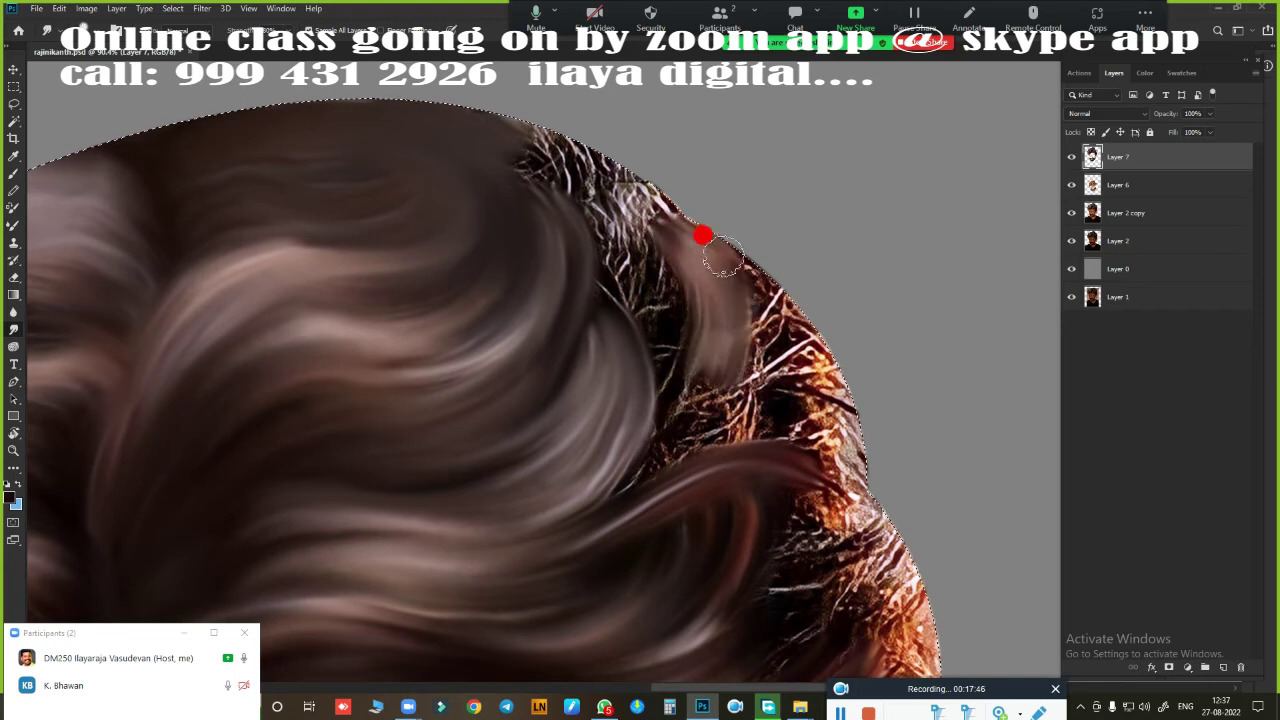
mouse_move(645, 242)
left_mouse_down()
mouse_move(589, 223)
mouse_move(654, 320)
mouse_move(623, 157)
mouse_move(646, 193)
mouse_move(456, 144)
mouse_move(547, 208)
left_mouse_up()
scroll(607, 293, "right", 5)
scroll(607, 293, "down", 2)
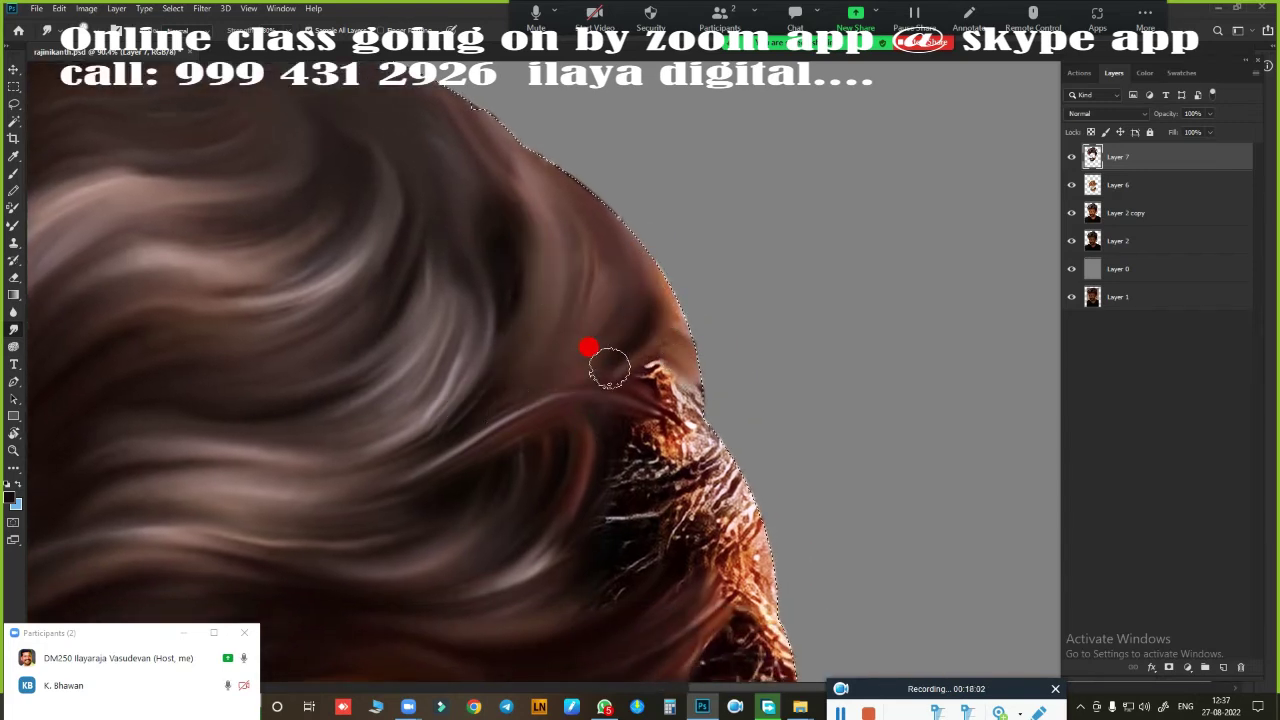
left_click_drag(509, 318, 640, 352)
Step: Turn the bright wiry strands on the right into smooth brown hair
scroll(700, 343, "down", 3)
scroll(678, 195, "down", 3)
scroll(678, 195, "left", 2)
scroll(664, 128, "down", 1)
scroll(664, 128, "left", 1)
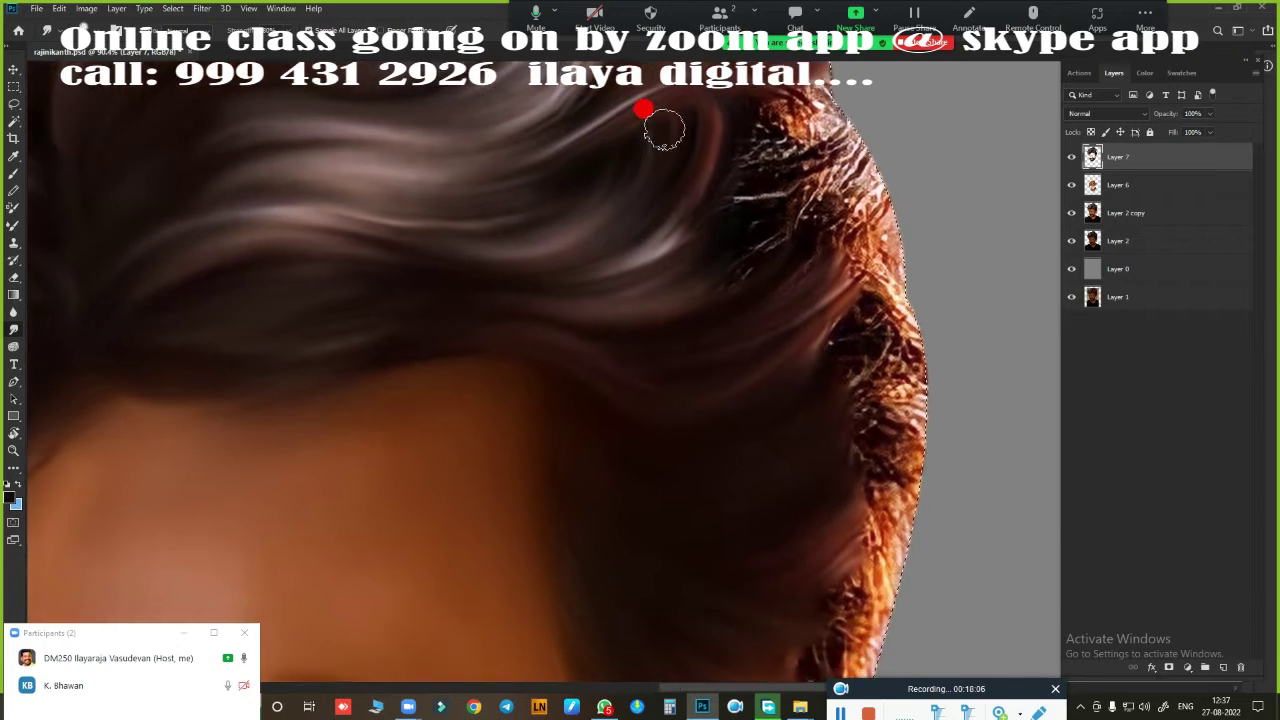
scroll(600, 215, "up", 3)
scroll(600, 215, "right", 5)
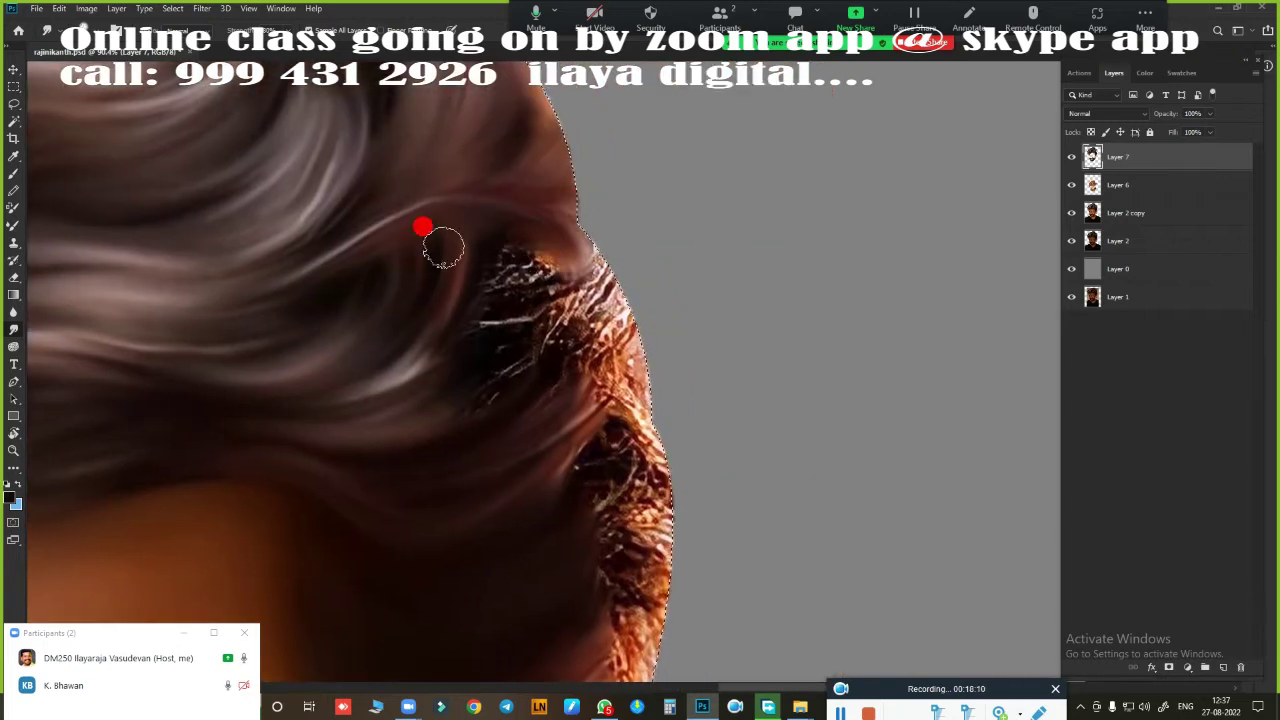
mouse_move(558, 257)
left_mouse_down()
mouse_move(450, 452)
mouse_move(612, 298)
left_mouse_up()
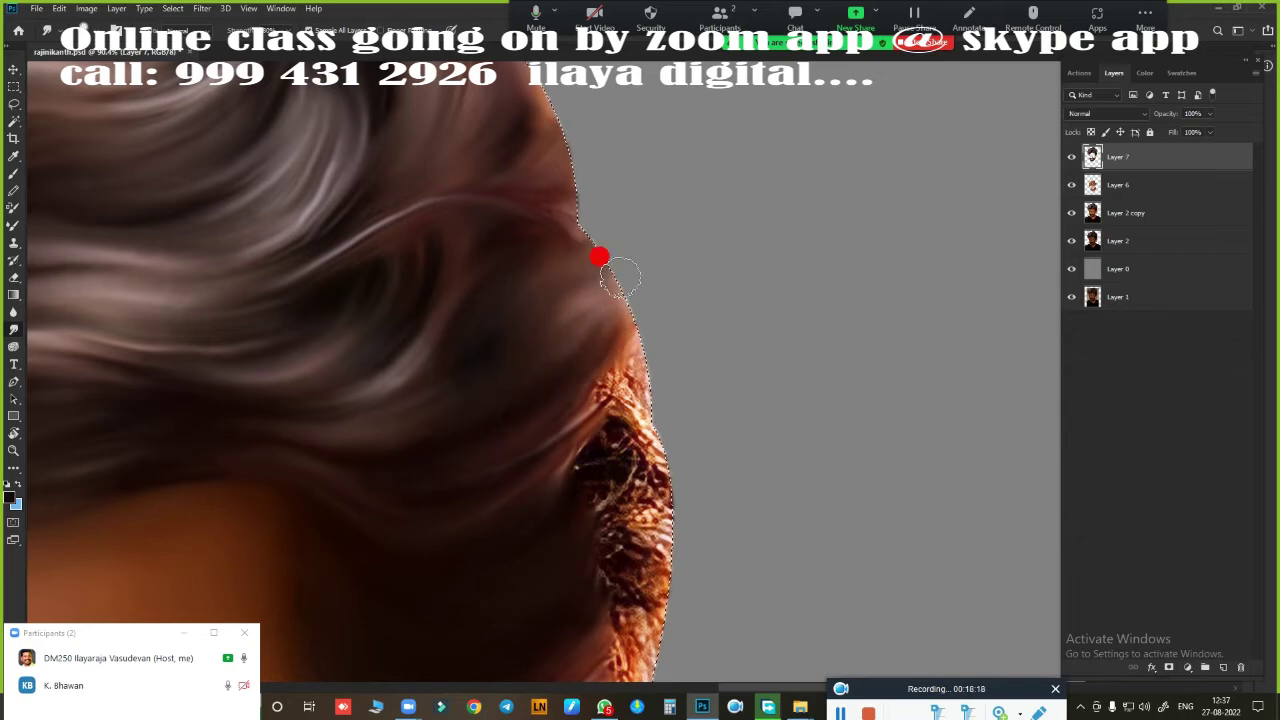
scroll(446, 376, "down", 3)
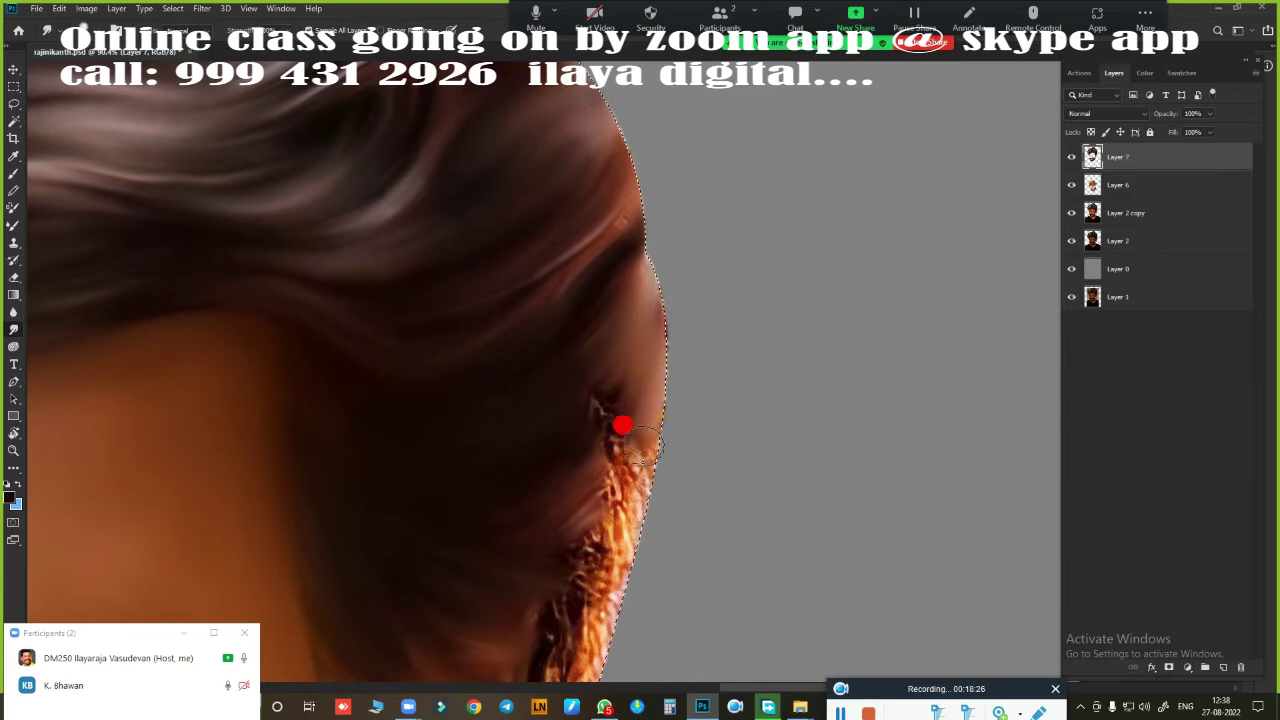
Step: Darken the bright strands beside the temple, along the right edge and sideburn
left_click_drag(597, 206, 797, 233)
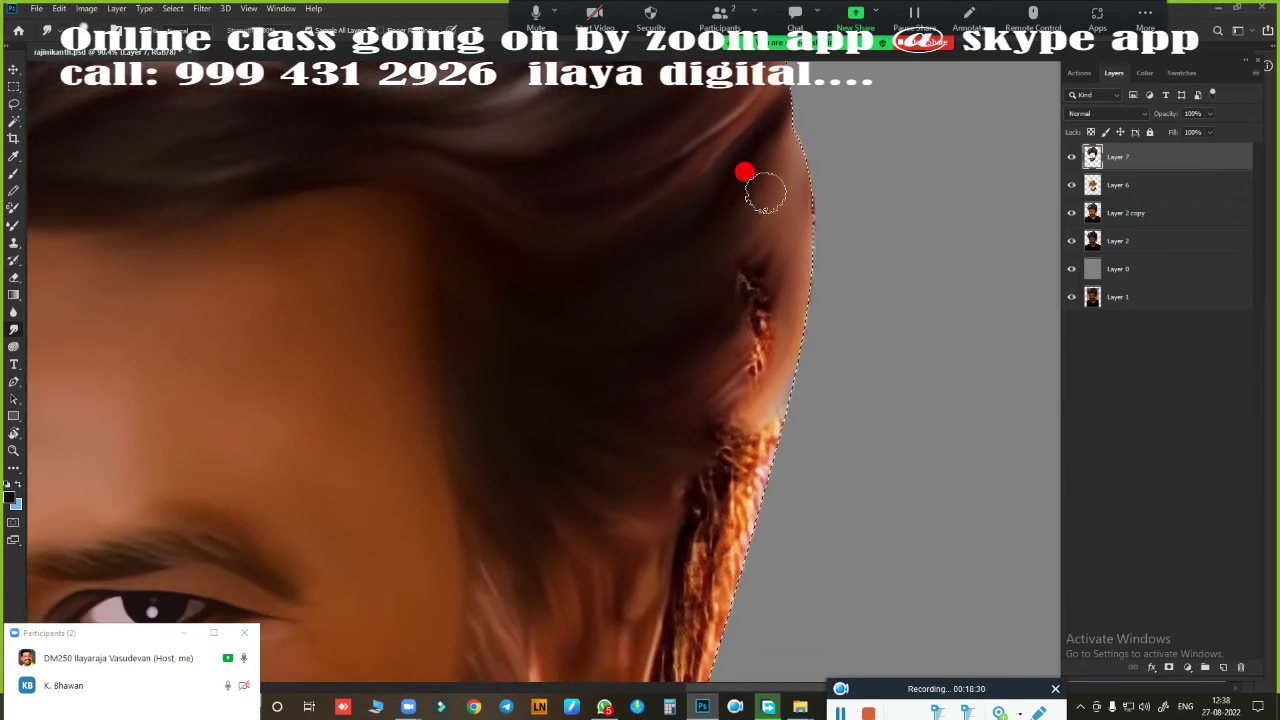
scroll(772, 152, "down", 3)
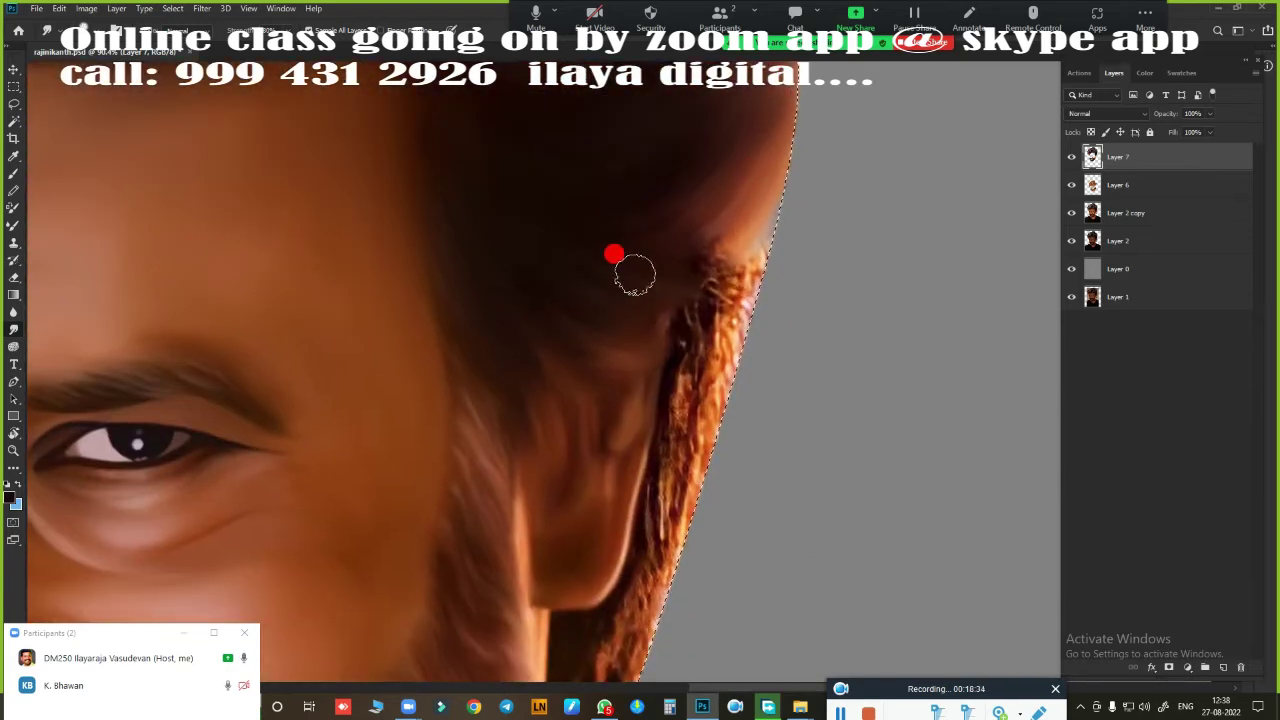
left_click_drag(660, 305, 643, 343)
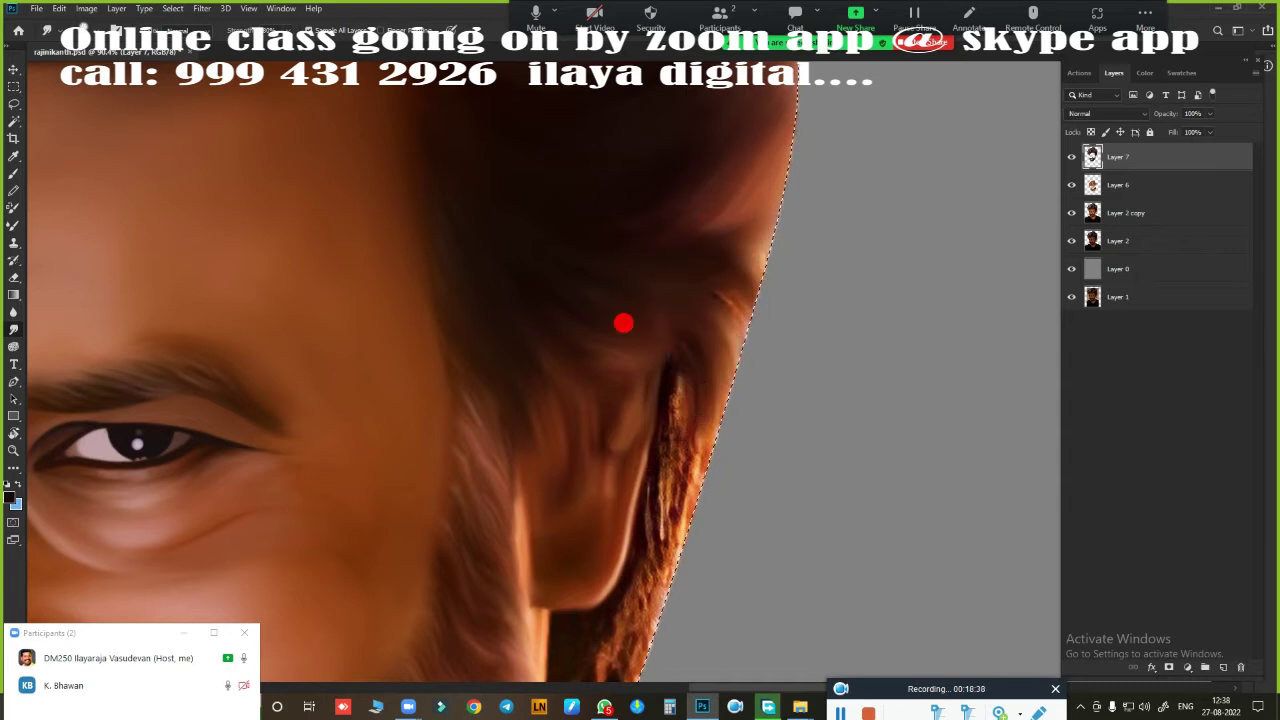
mouse_move(667, 242)
left_mouse_down()
mouse_move(757, 214)
mouse_move(657, 200)
mouse_move(694, 206)
mouse_move(629, 234)
mouse_move(775, 306)
left_mouse_up()
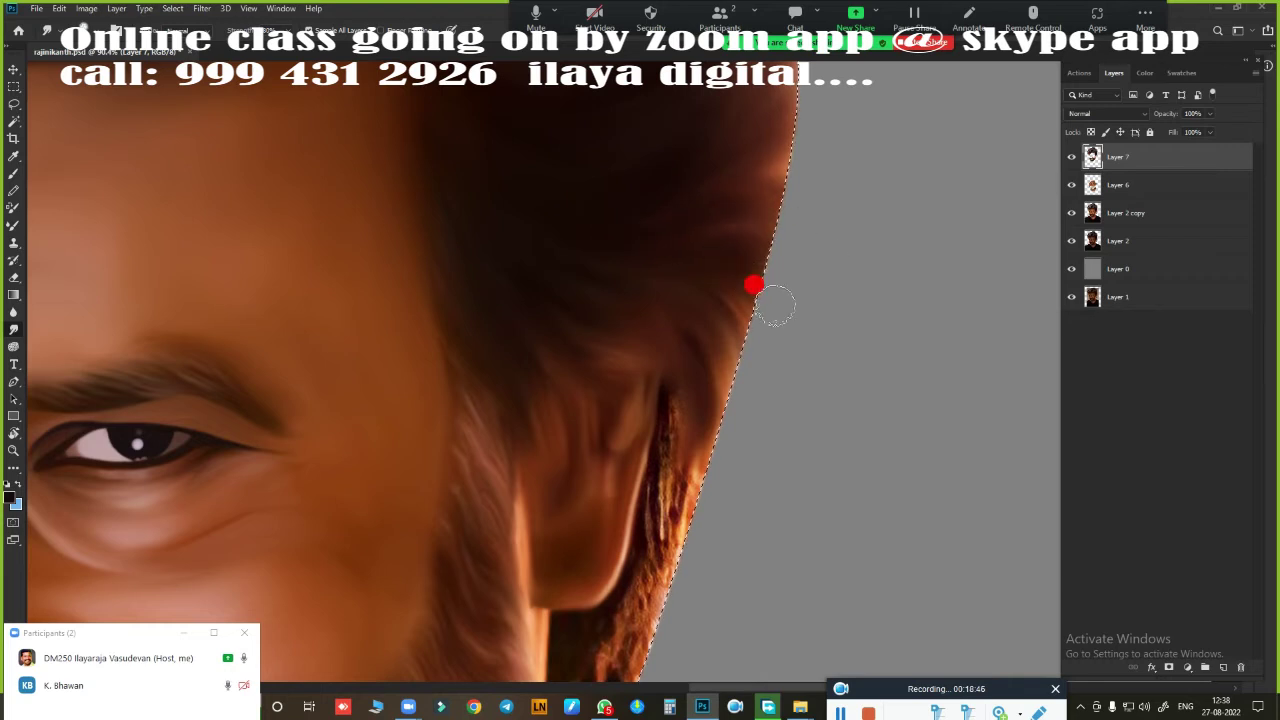
left_click_drag(674, 486, 750, 226)
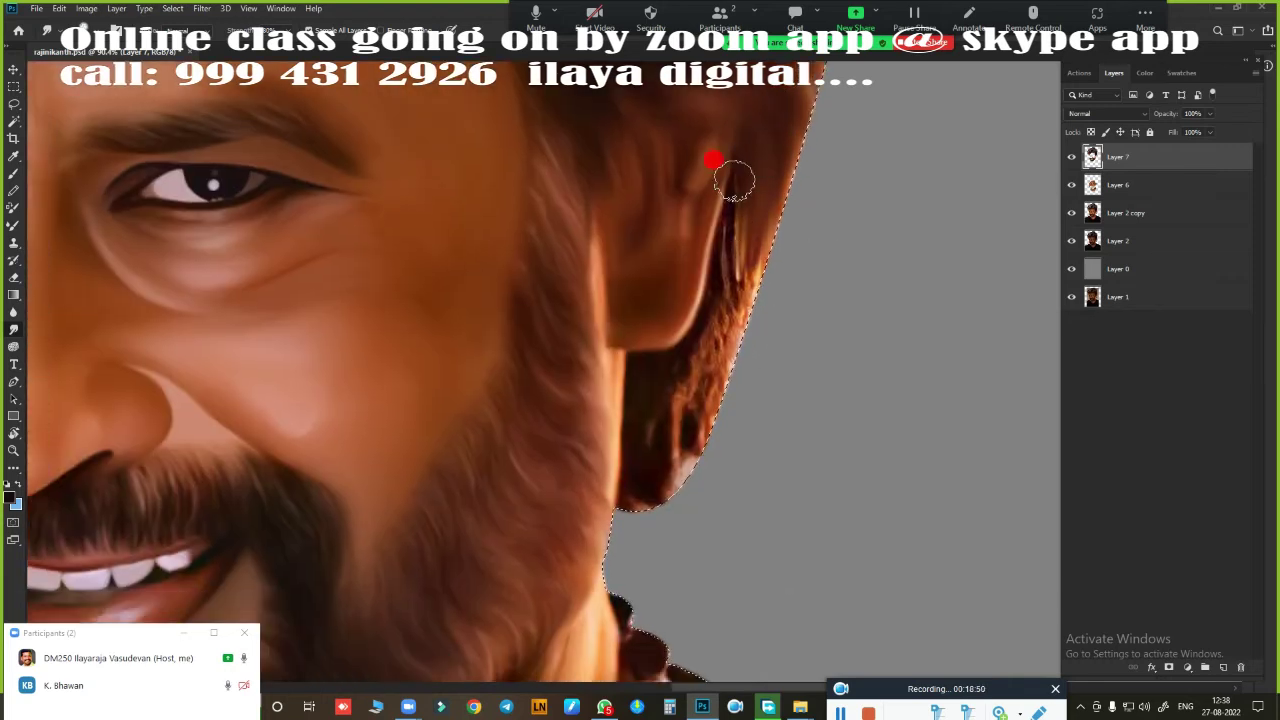
mouse_move(733, 137)
left_mouse_down()
mouse_move(714, 300)
mouse_move(680, 354)
mouse_move(671, 343)
mouse_move(634, 441)
mouse_move(652, 534)
mouse_move(700, 374)
mouse_move(710, 377)
mouse_move(680, 370)
left_mouse_up()
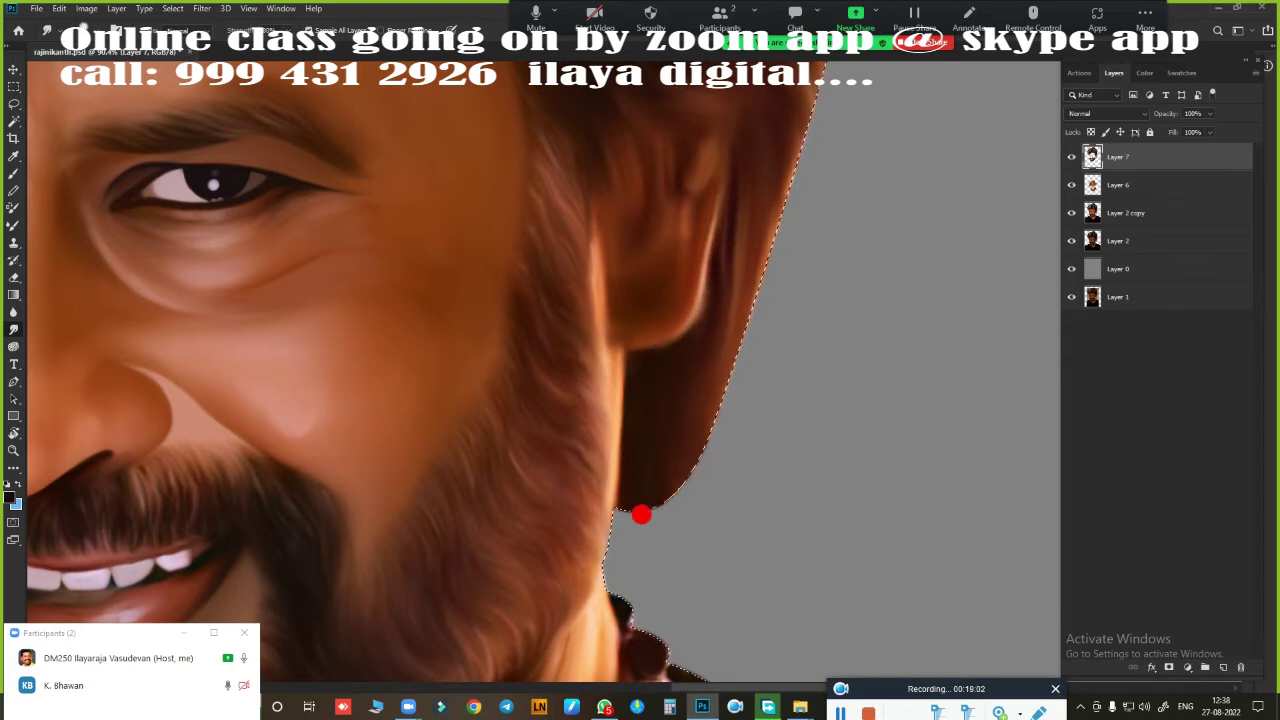
scroll(668, 467, "down", 5)
Step: Reselect the figure outline and smudge the sweater texture on the upper chest
key("ctrl+shift+d")
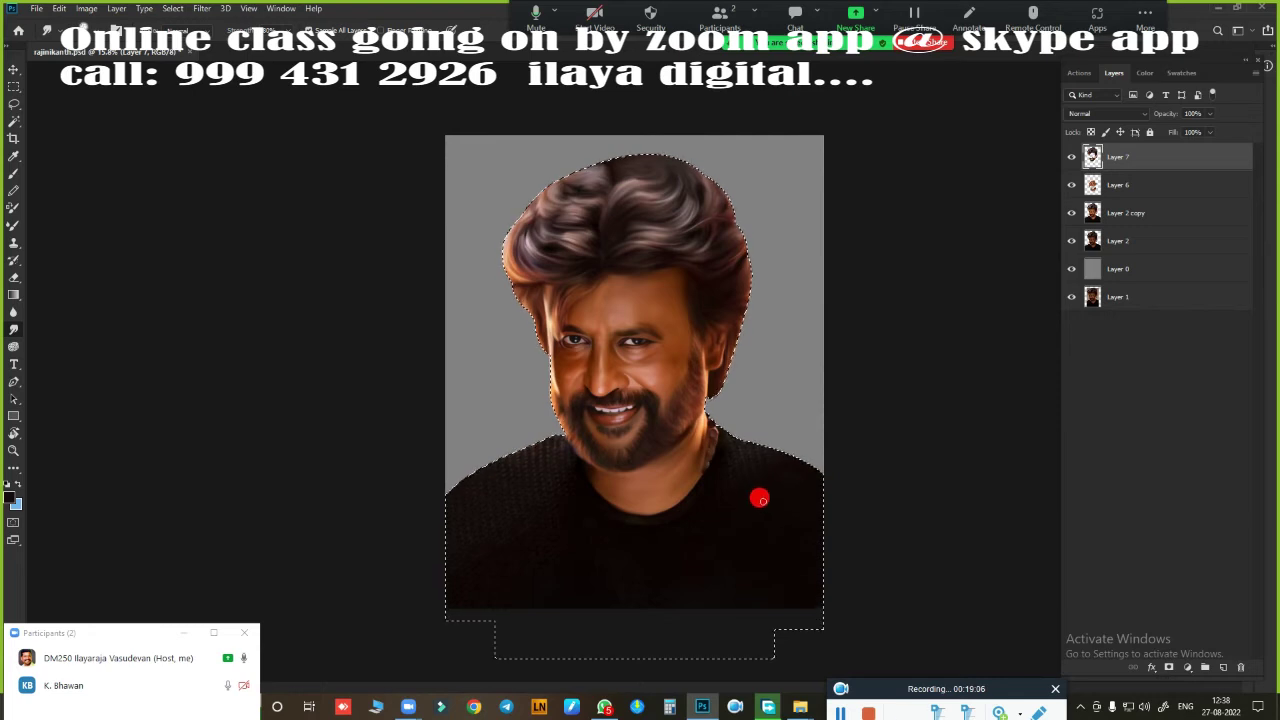
scroll(770, 473, "up", 2)
scroll(766, 494, "up", 3)
scroll(829, 246, "down", 3)
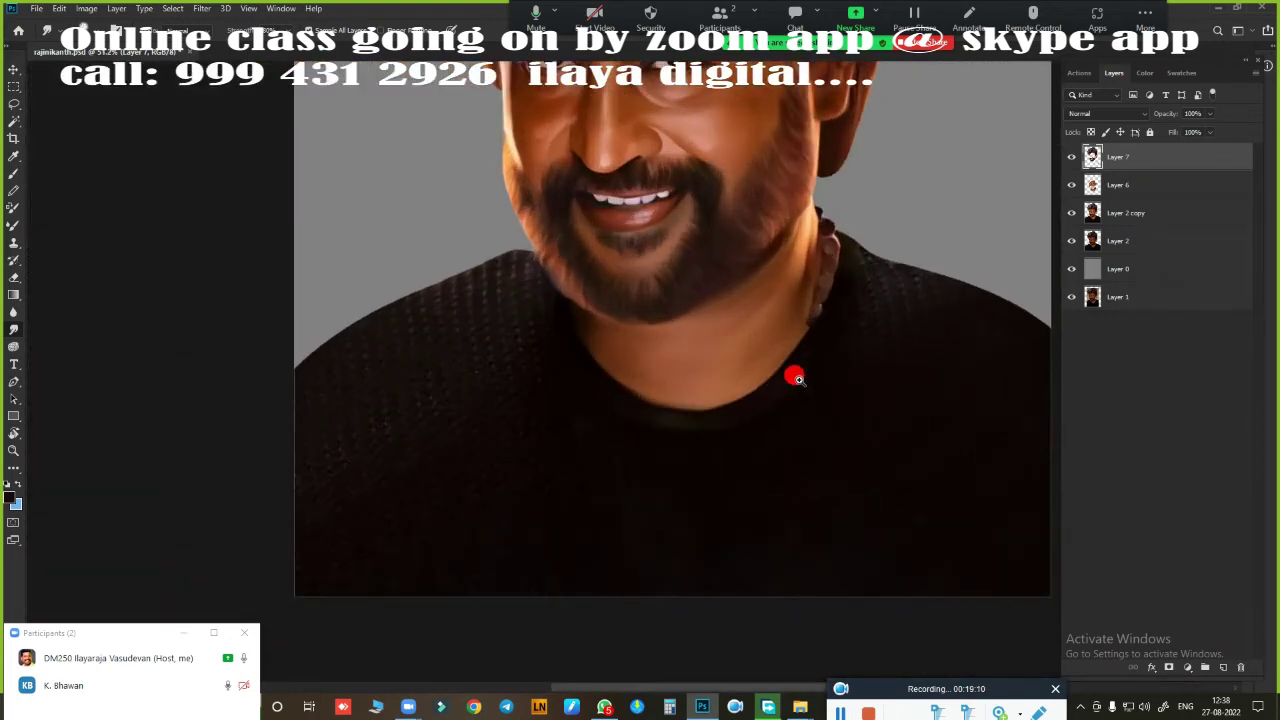
scroll(625, 500, "up", 2)
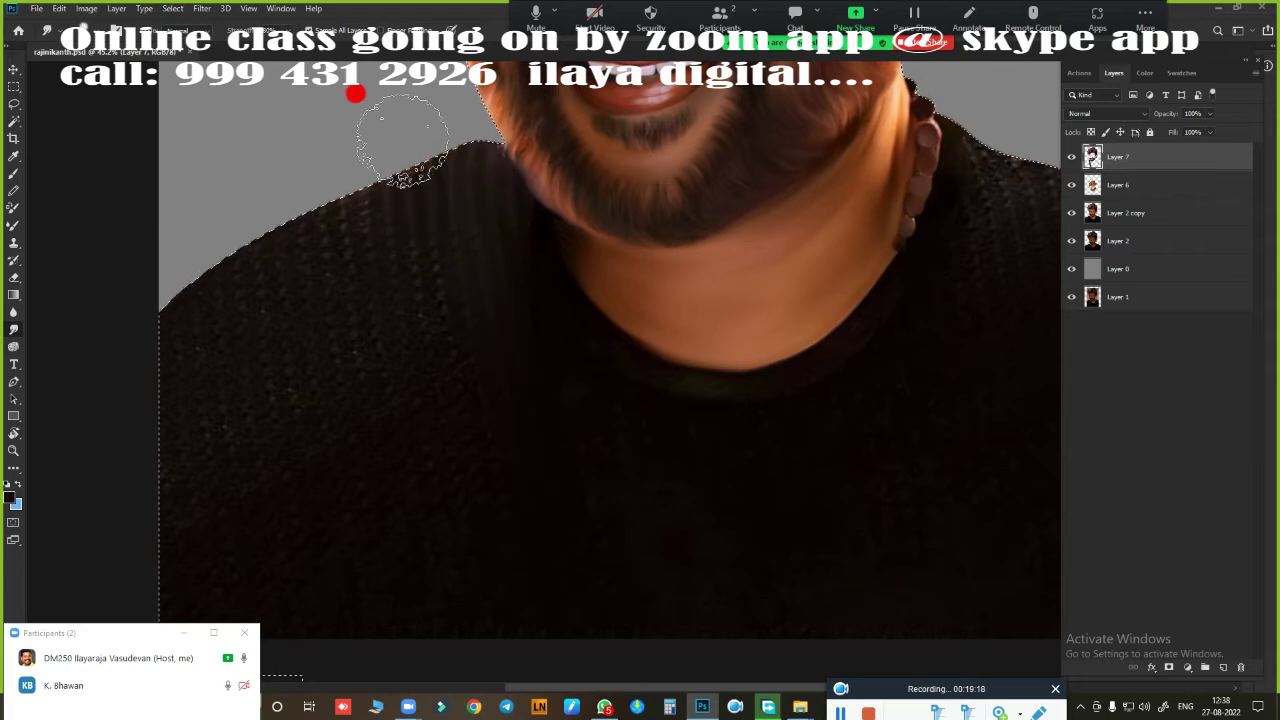
mouse_move(425, 402)
left_mouse_down()
mouse_move(260, 100)
mouse_move(354, 569)
mouse_move(191, 291)
mouse_move(165, 300)
left_mouse_up()
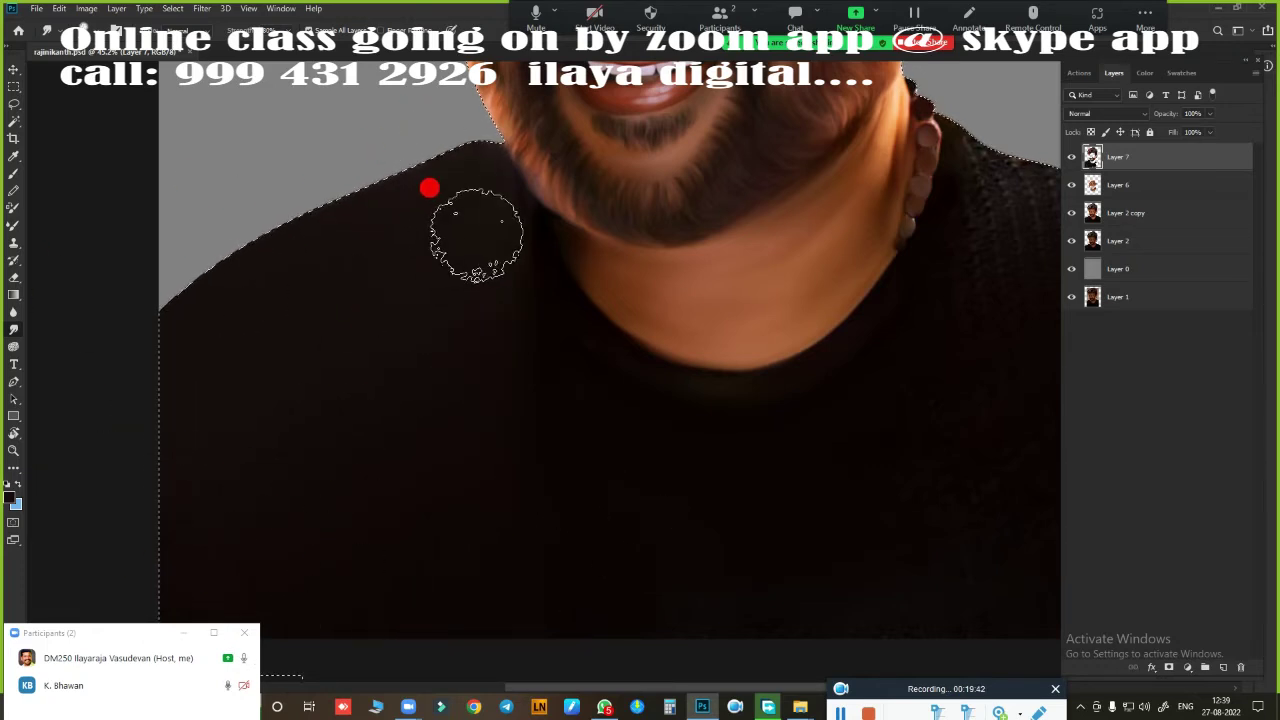
Step: Fit the whole portrait on screen and deselect the figure
left_click_drag(918, 562, 508, 651)
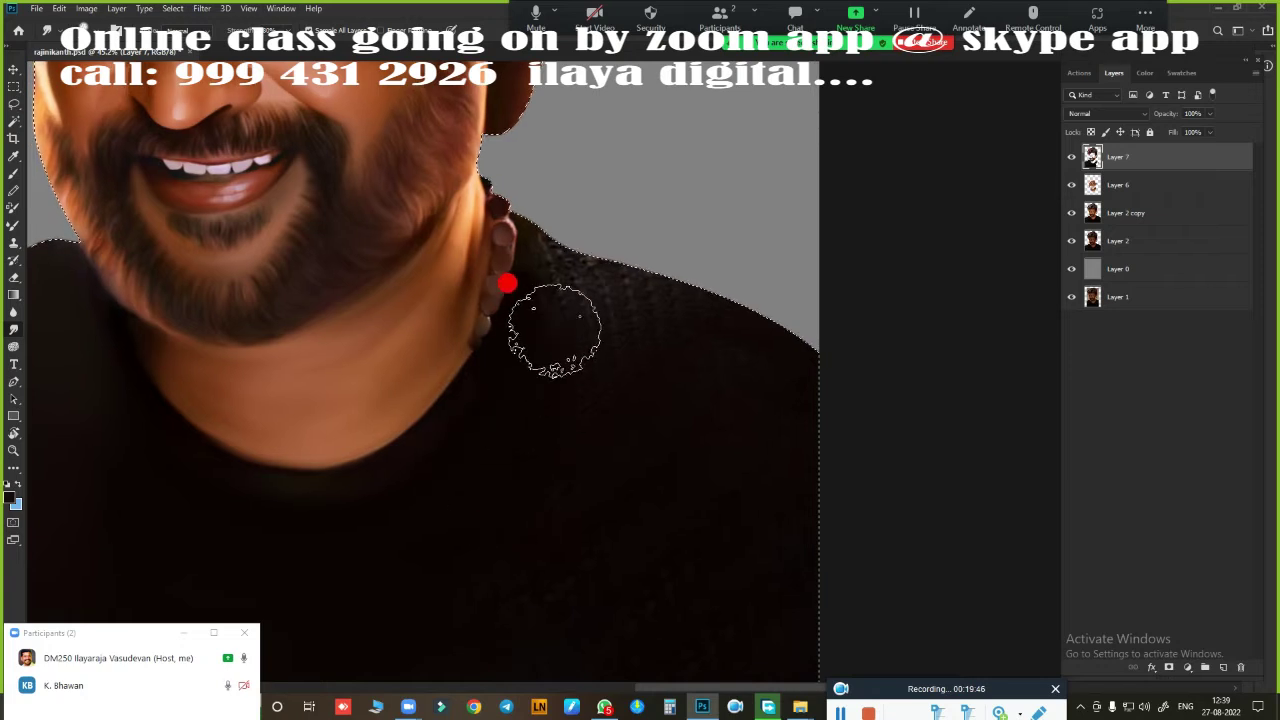
left_click_drag(714, 337, 763, 189)
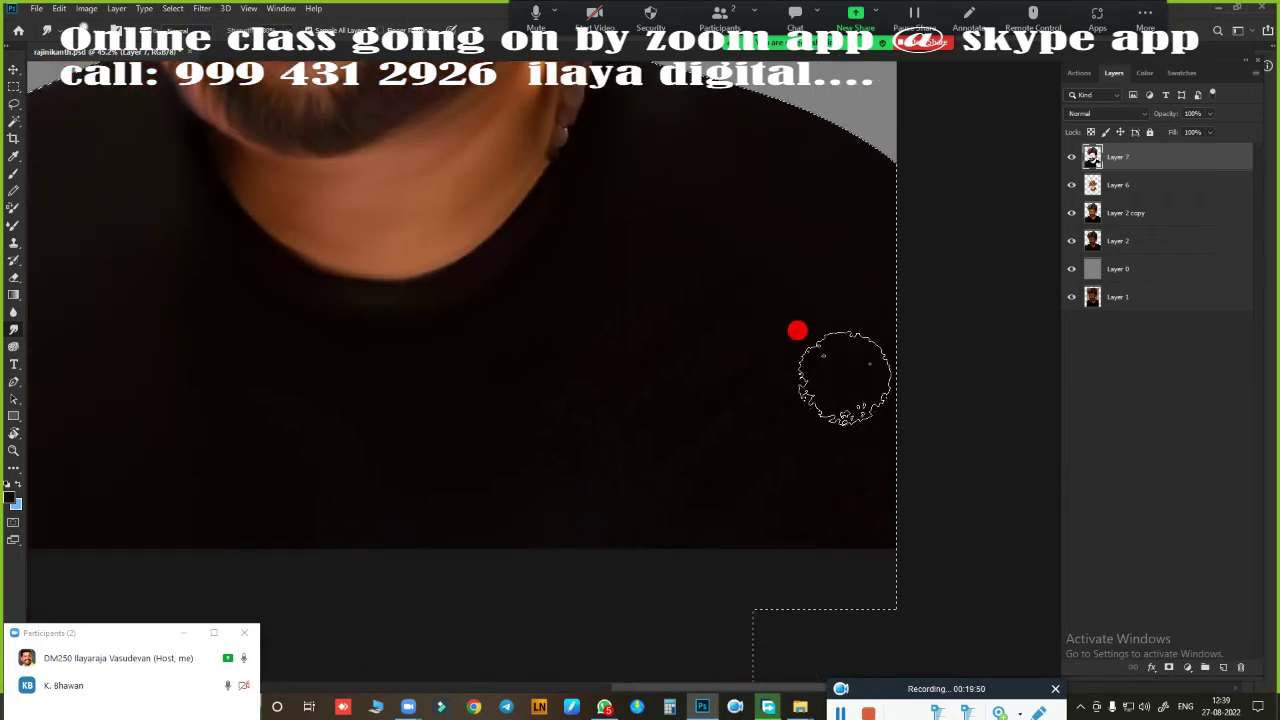
key("ctrl+0")
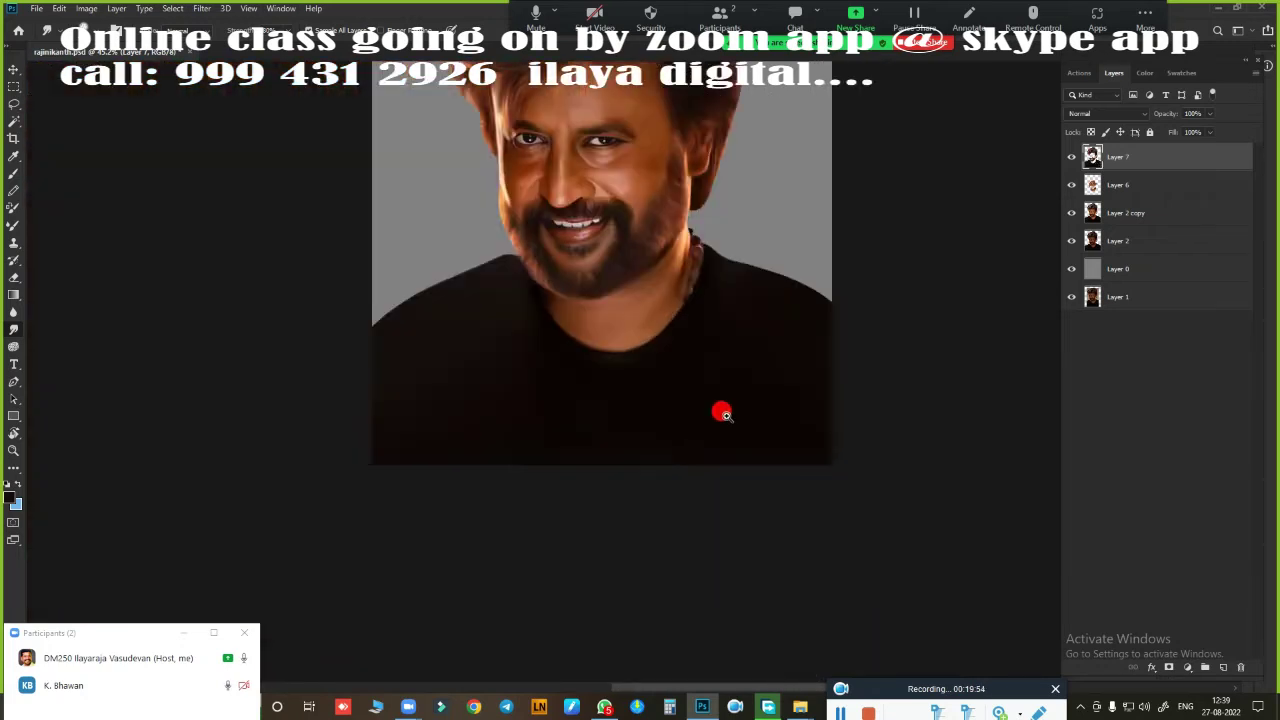
key("ctrl+d")
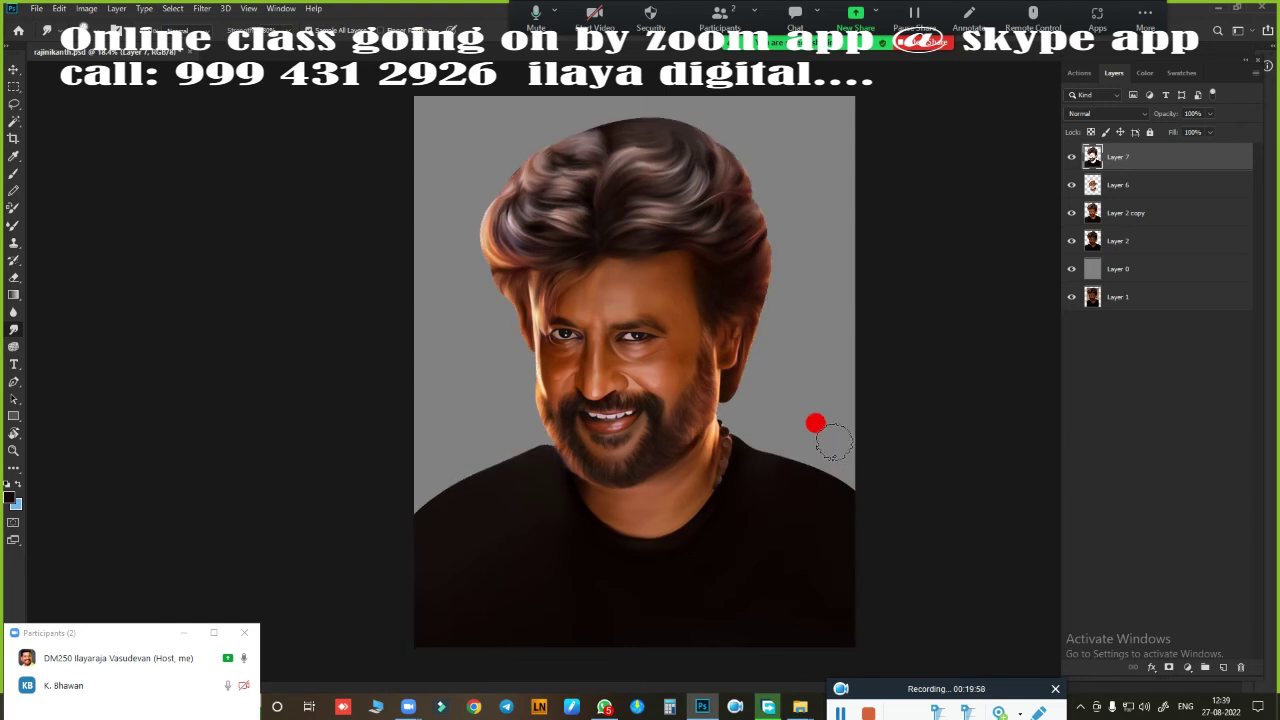
Step: Duplicate Layer 2 copy and group it with Layers 7 and 6 into Group 1
left_click(1120, 213)
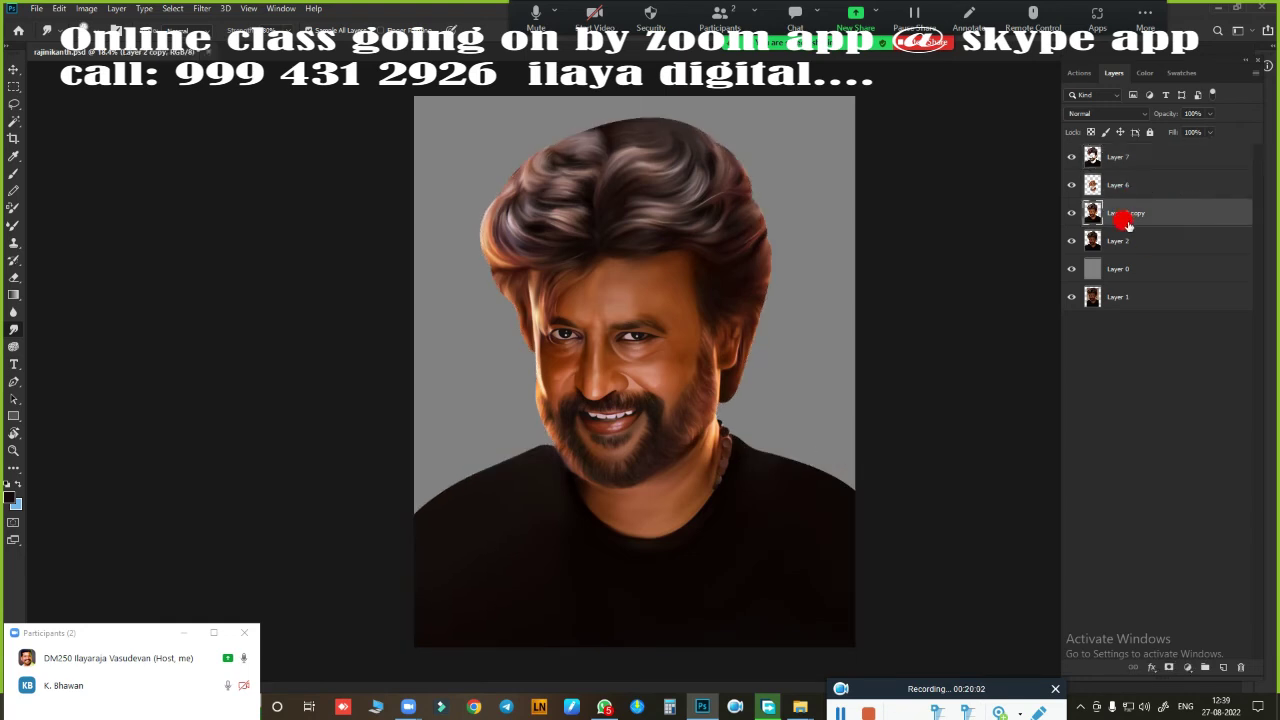
key("ctrl+j")
left_click(1125, 157, "shift")
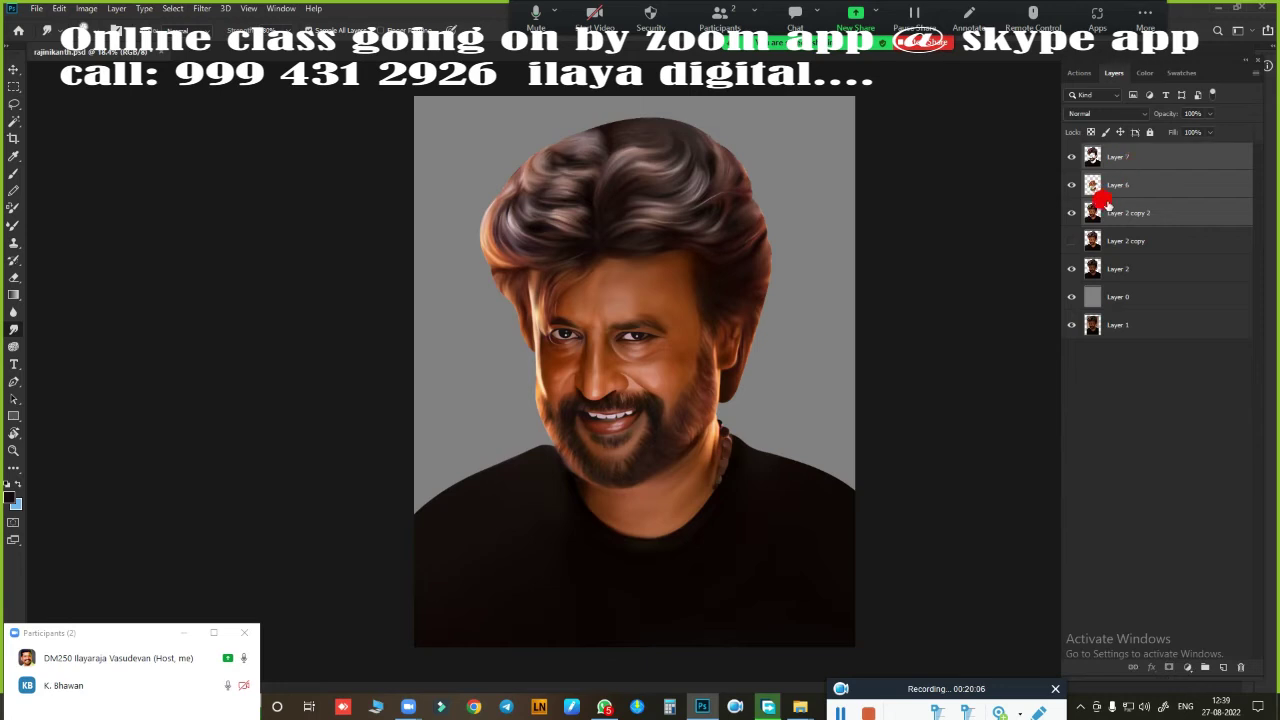
key("ctrl+g")
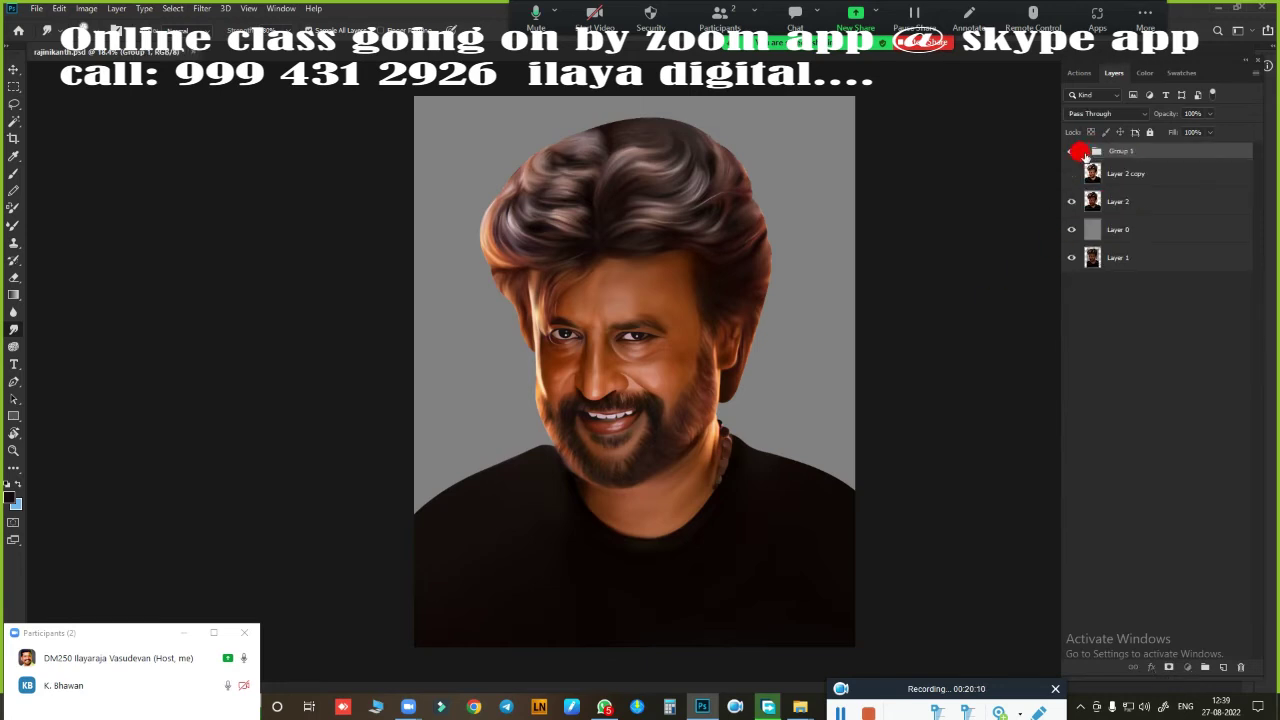
left_click(1080, 152)
left_click(1086, 151)
Step: Hide Layer 0 and Layer 1, then stamp the visible portrait into a new Layer 8
left_click(1069, 232)
left_click(1072, 258)
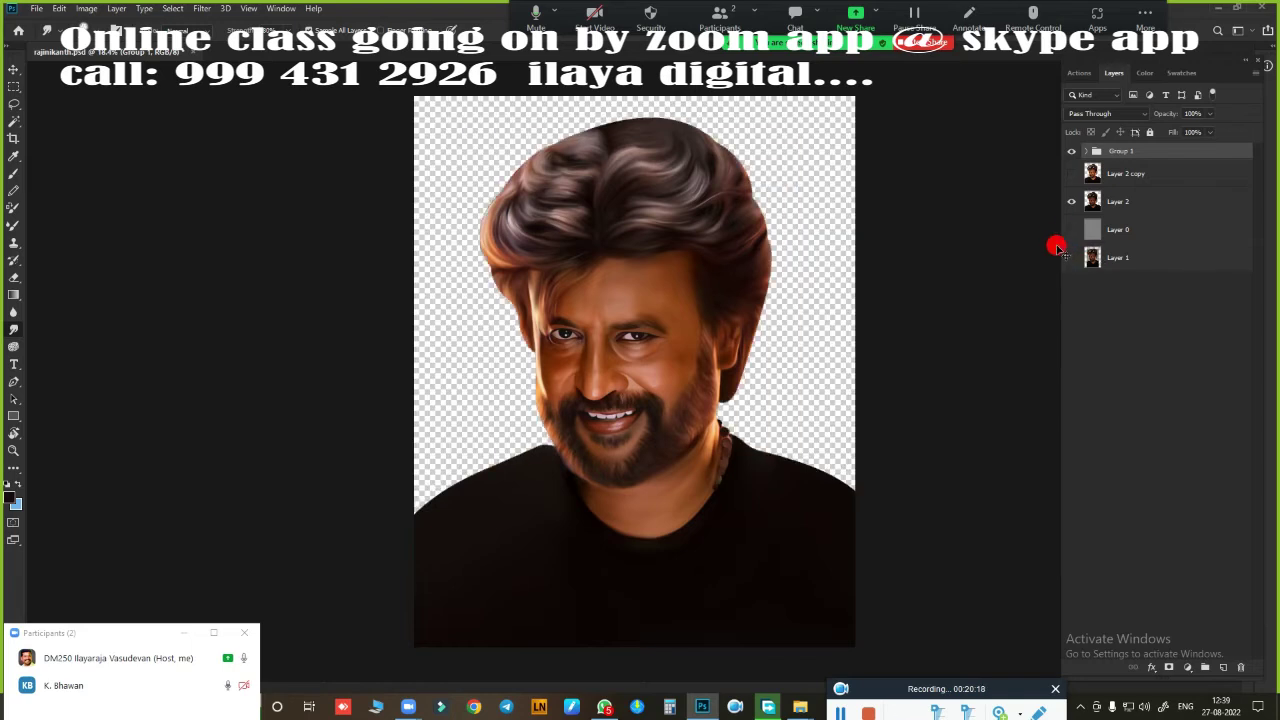
key("ctrl+shift+alt+e")
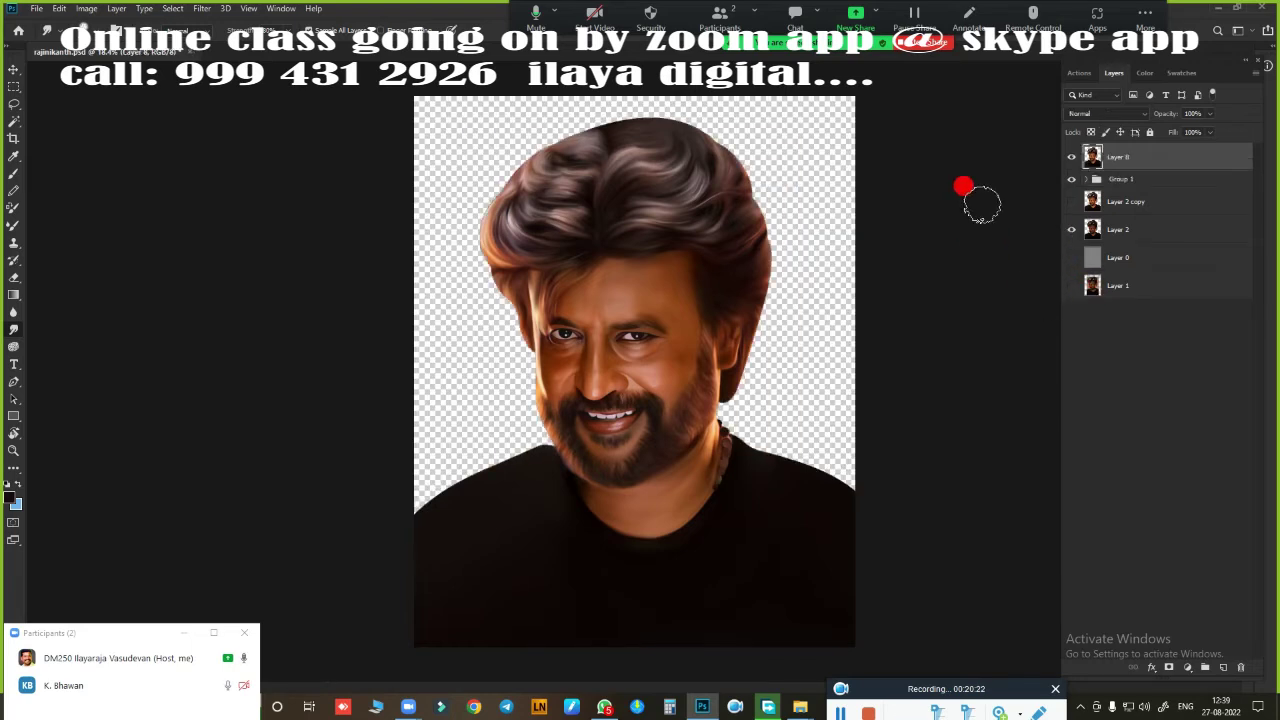
left_click(1071, 257)
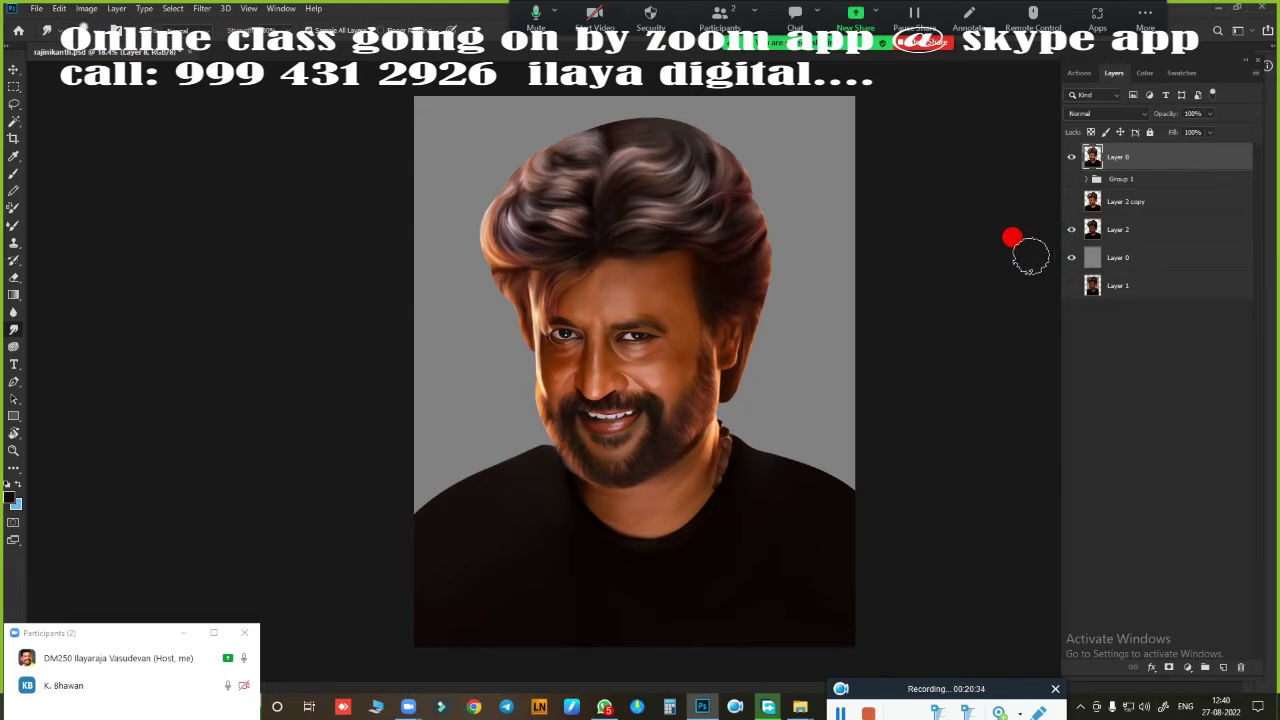
Step: Toggle Layers 2 and 8 on and off to compare the merged result with Group 1
left_click(1071, 156)
left_click(1071, 229)
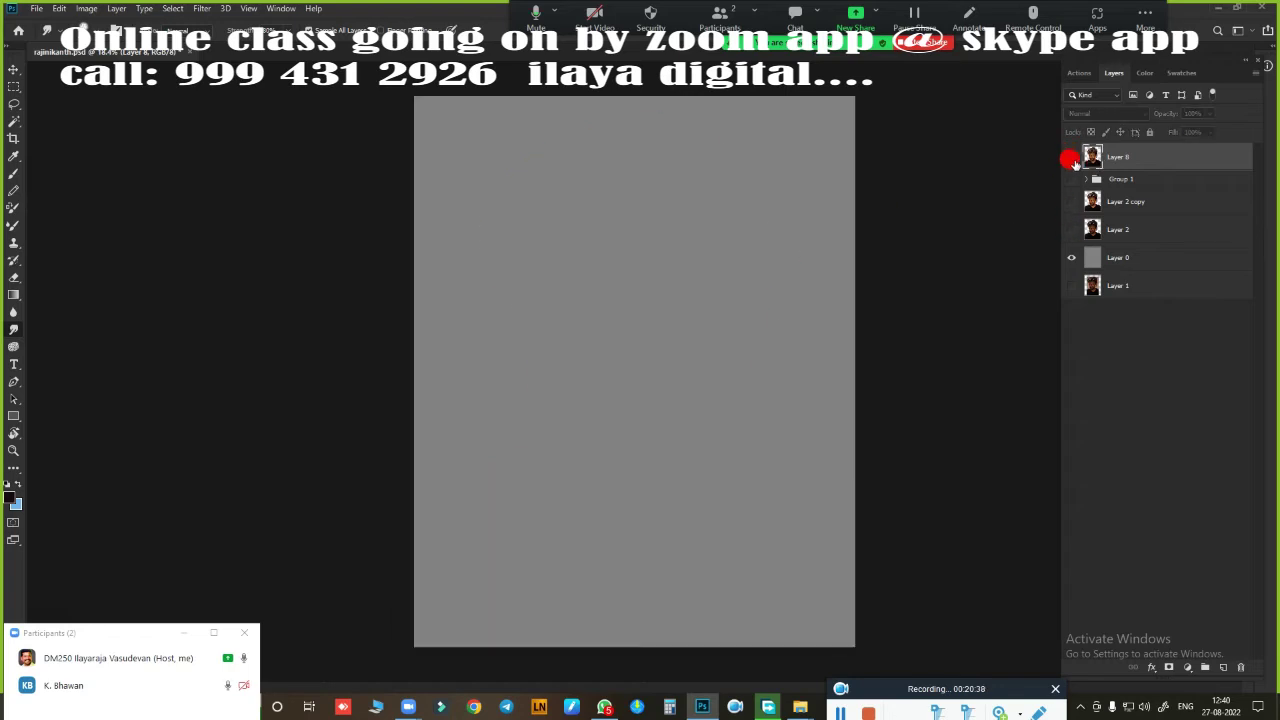
left_click(1071, 156)
left_click(1071, 229)
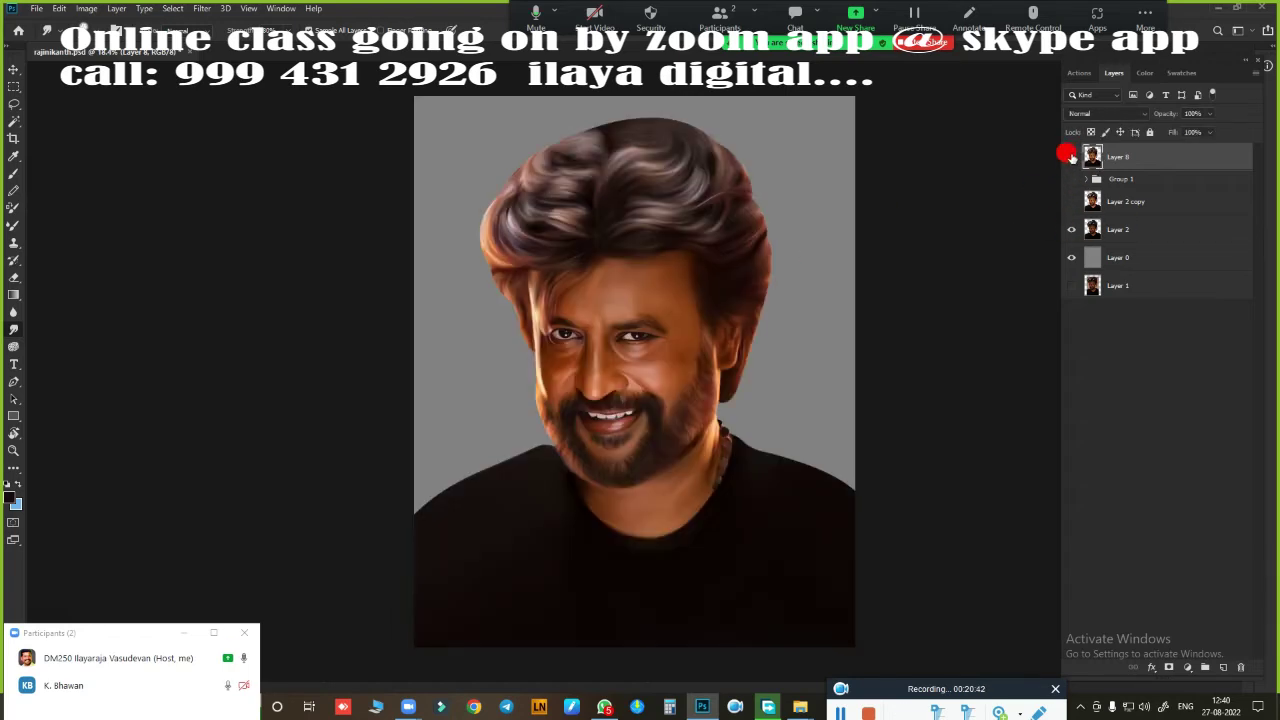
left_click(1071, 156)
left_click(1071, 156)
left_click(1090, 179)
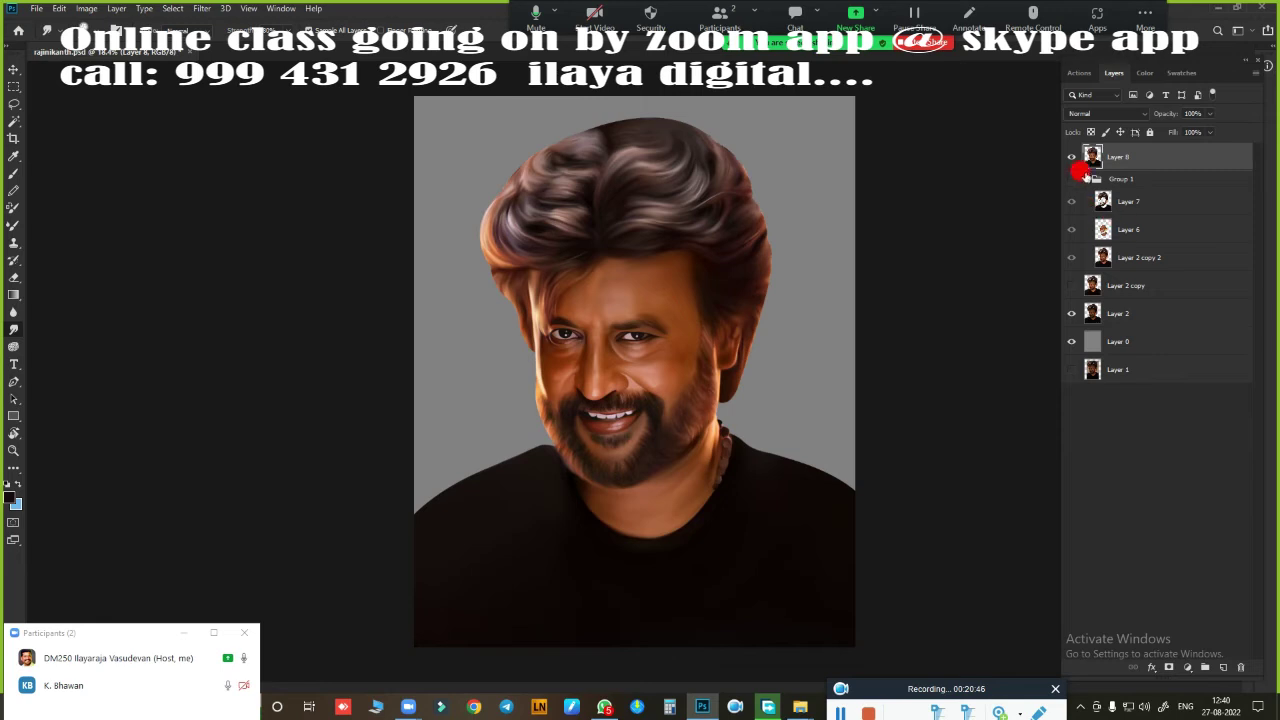
left_click(1085, 180)
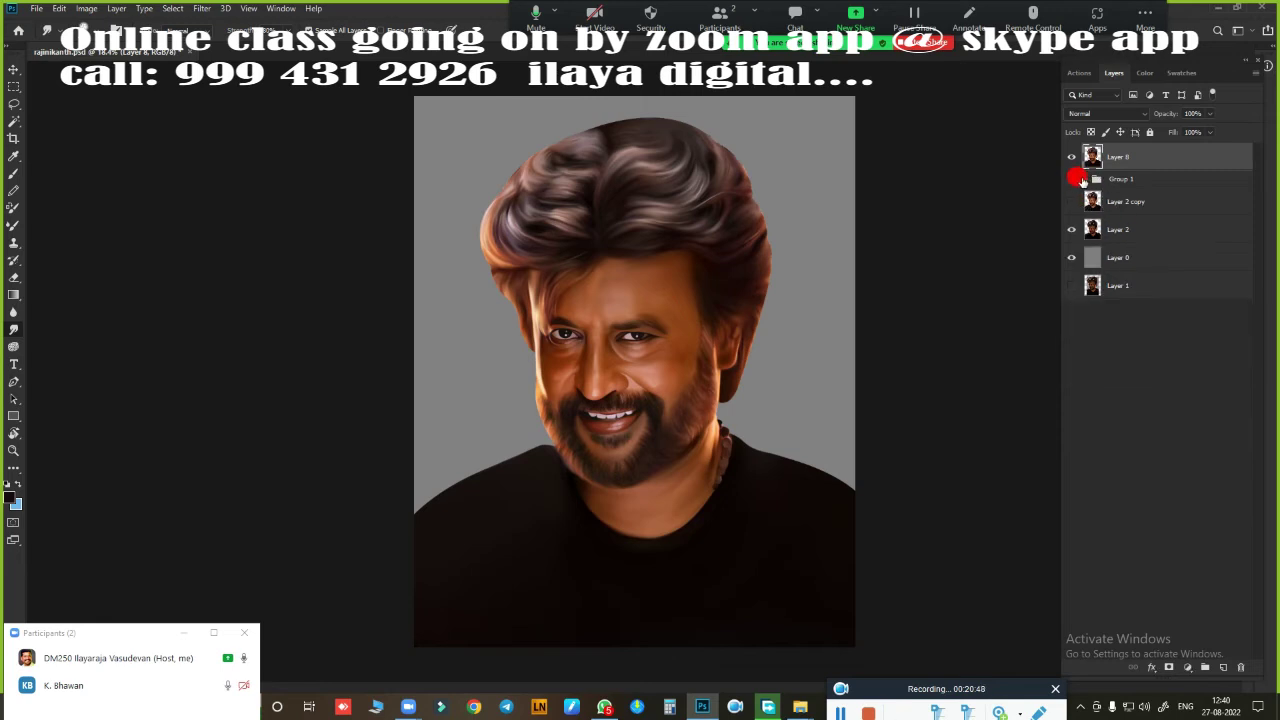
left_click(1071, 229)
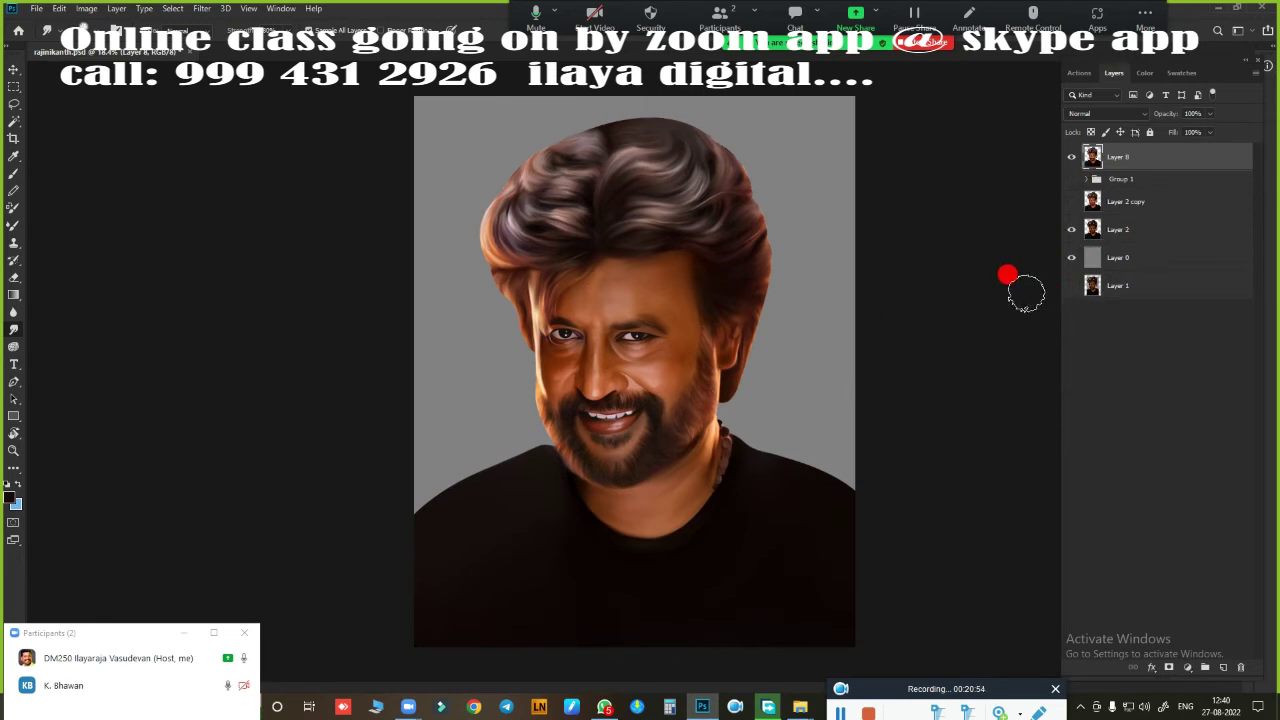
left_click(1070, 158)
left_click(1070, 158)
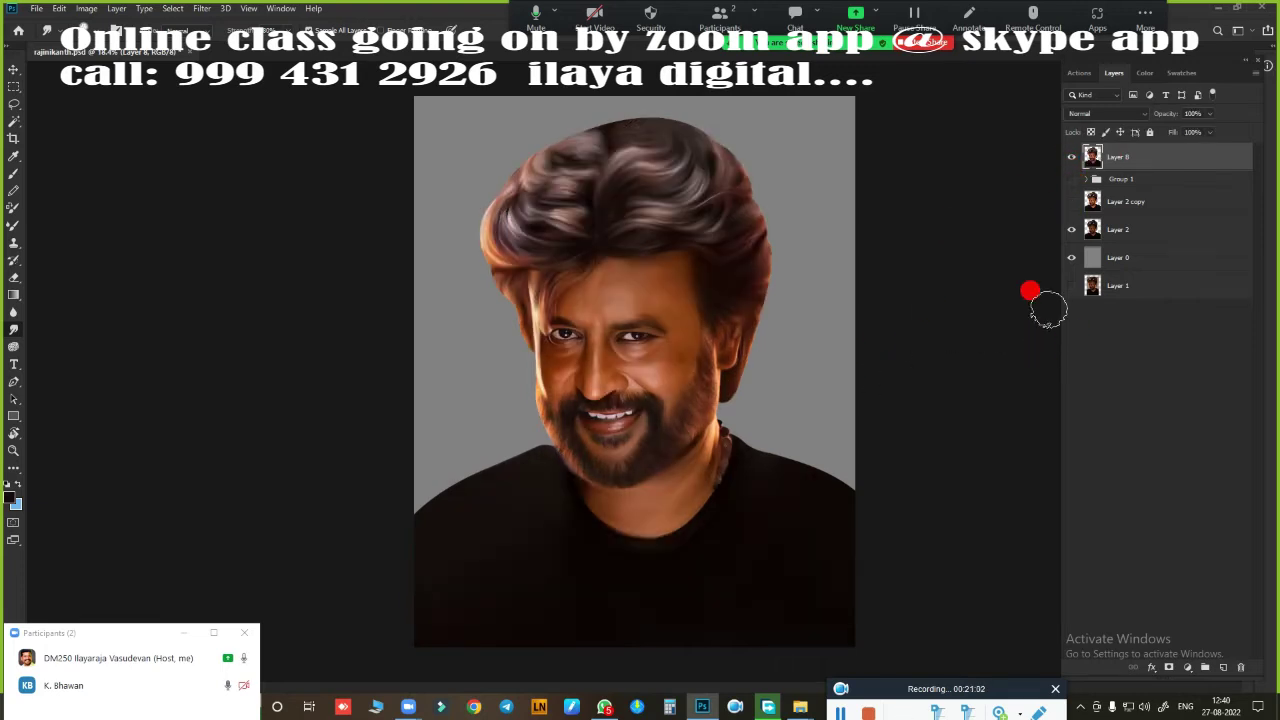
Step: Outline the lips with the Lasso tool
scroll(734, 423, "up", 5)
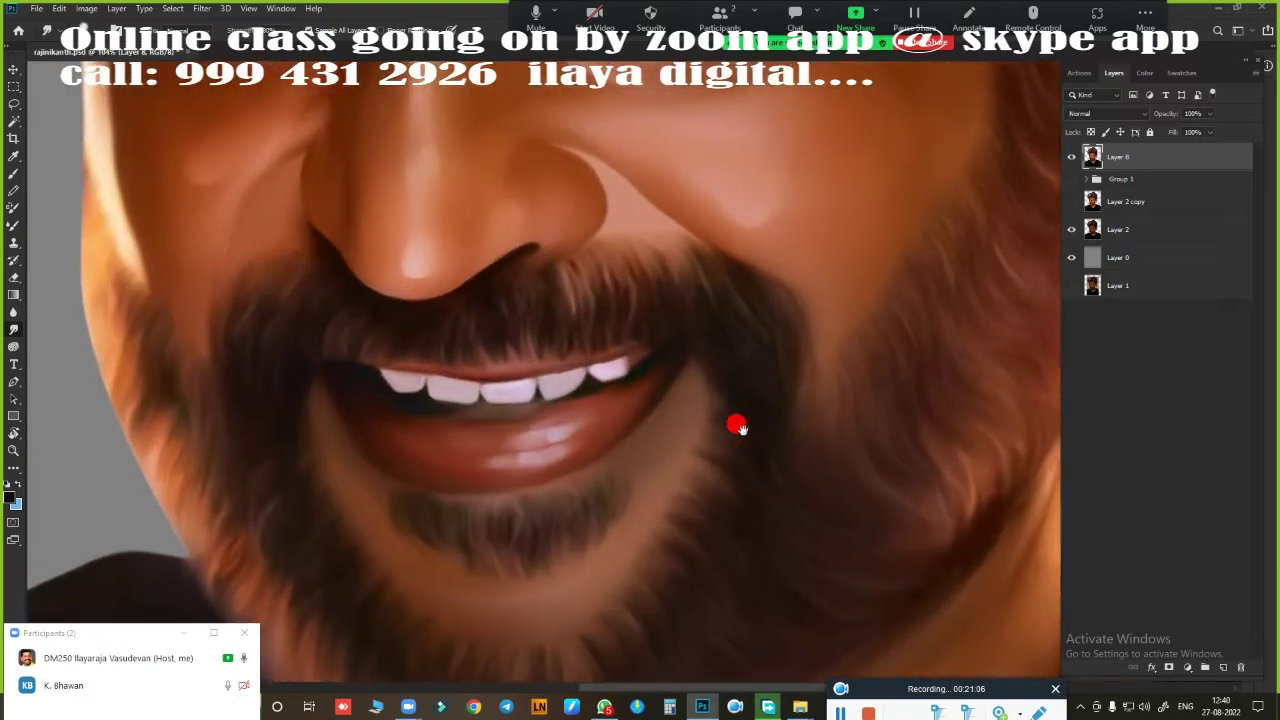
scroll(780, 383, "up", 2)
scroll(734, 389, "down", 2)
key("l")
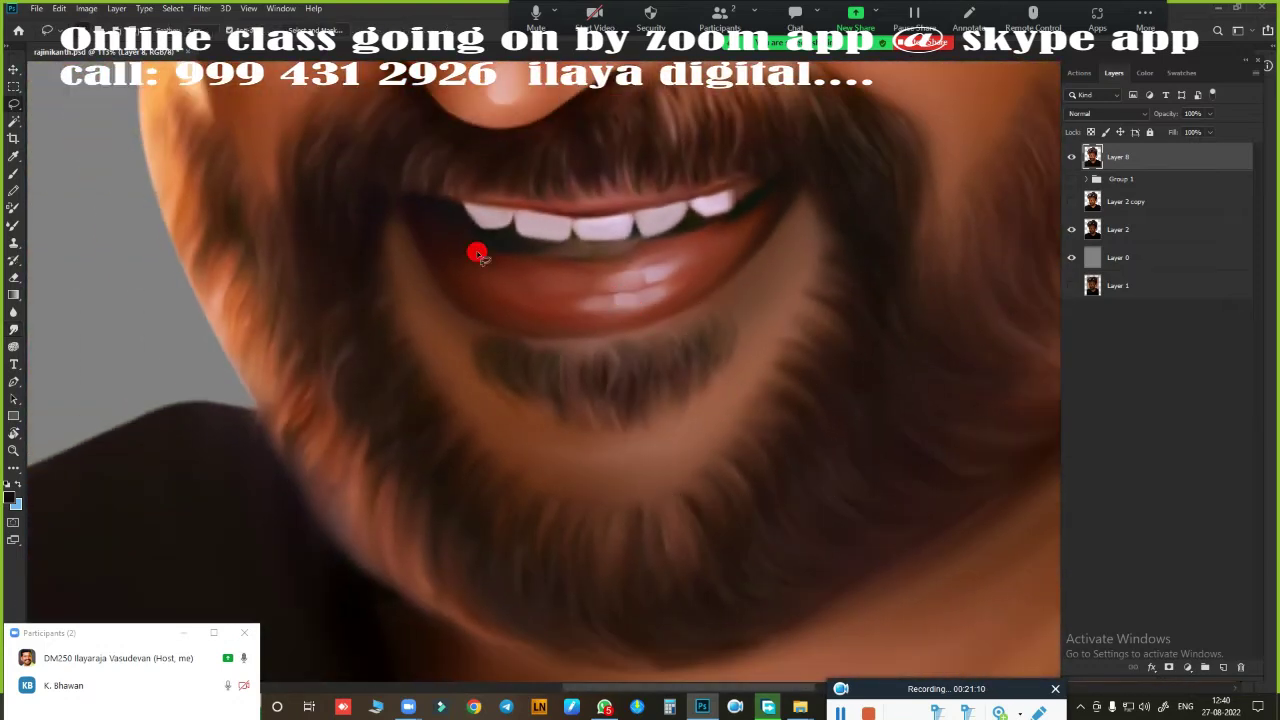
left_click_drag(441, 288, 571, 349)
mouse_move(402, 208)
left_mouse_down()
mouse_move(434, 274)
mouse_move(620, 335)
mouse_move(786, 206)
mouse_move(706, 224)
left_mouse_up()
left_click_drag(565, 259, 445, 210)
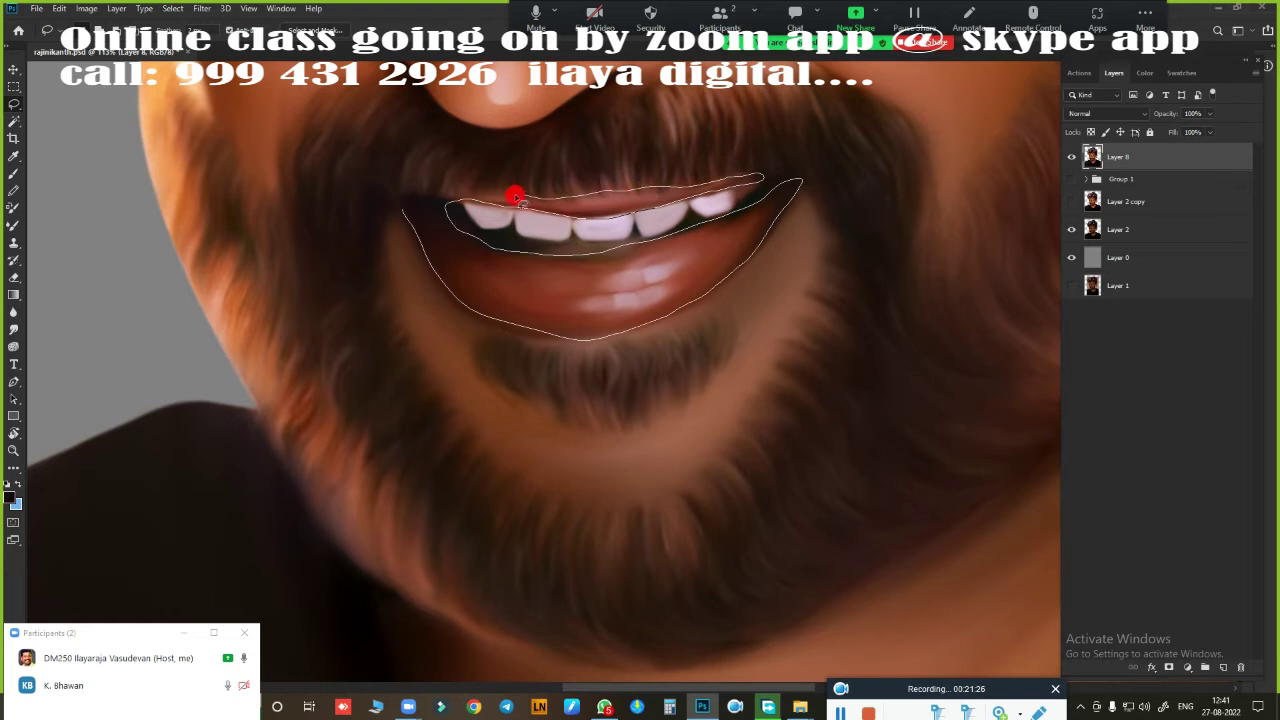
left_click_drag(415, 200, 389, 210)
Step: Feather the lip selection and copy it onto a new Layer 9
key("shift+F6")
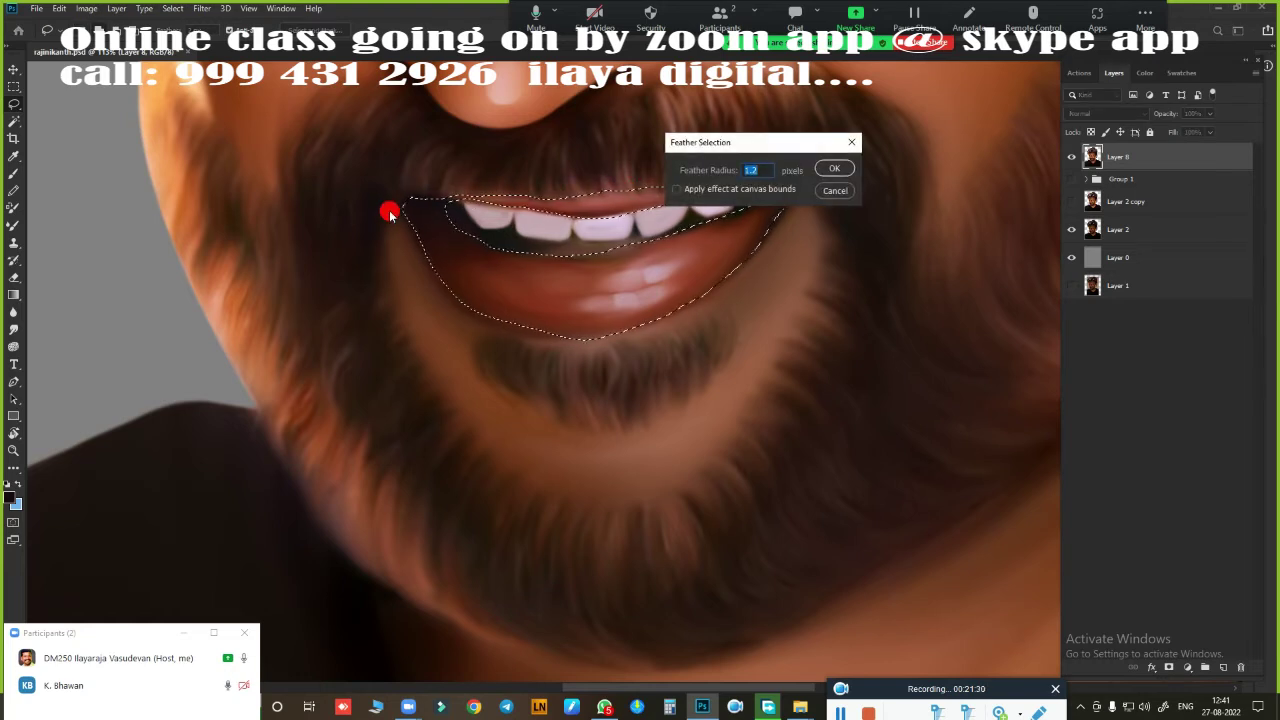
type("1")
key("Return")
key("ctrl+j")
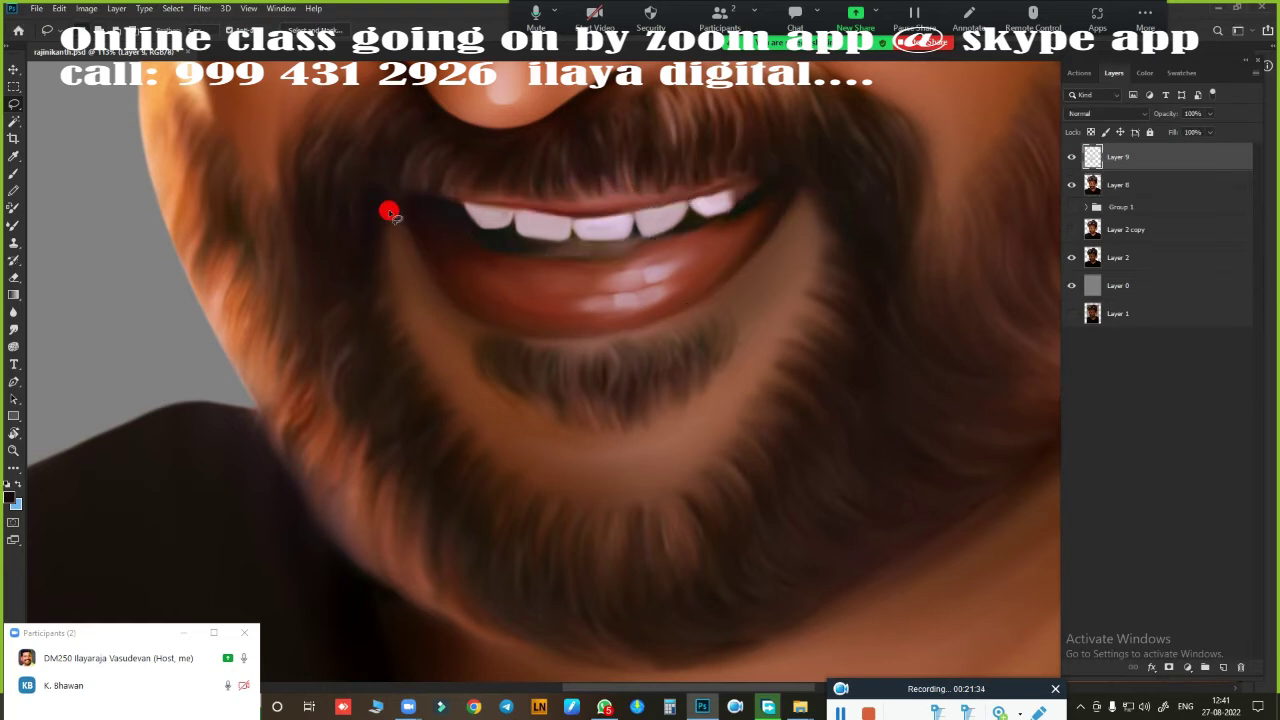
scroll(752, 387, "down", 5)
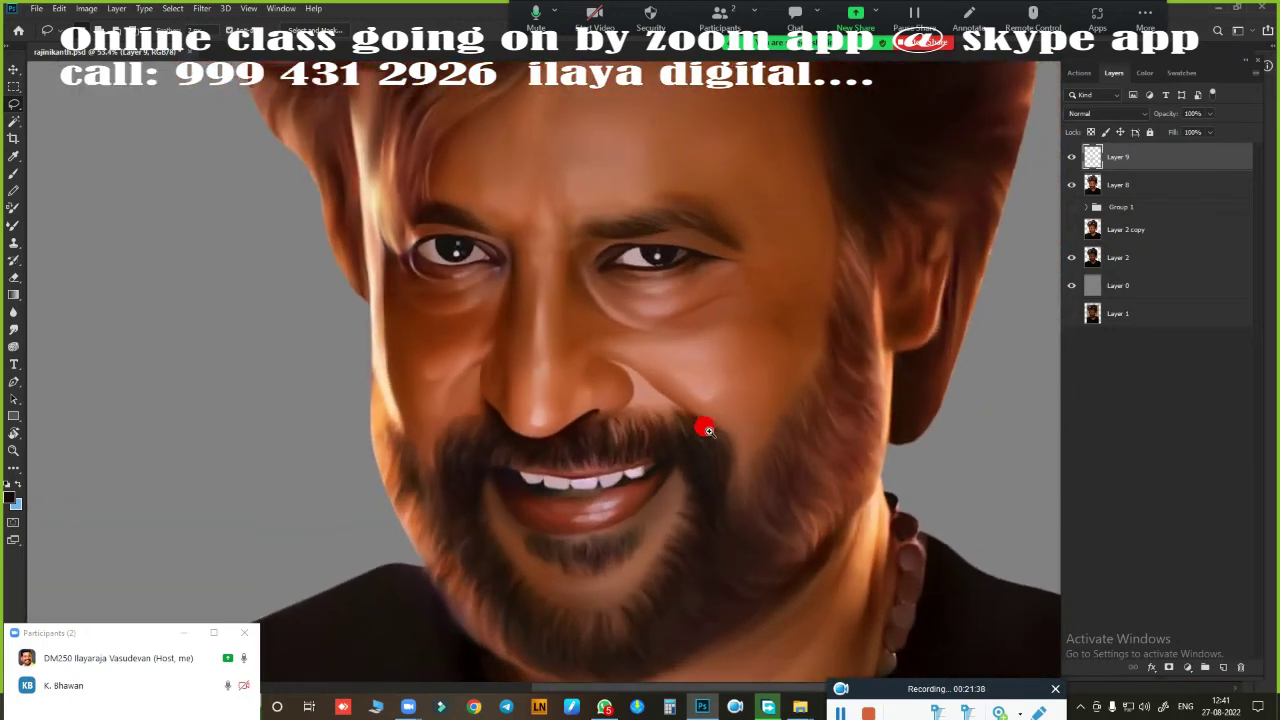
scroll(740, 437, "up", 2)
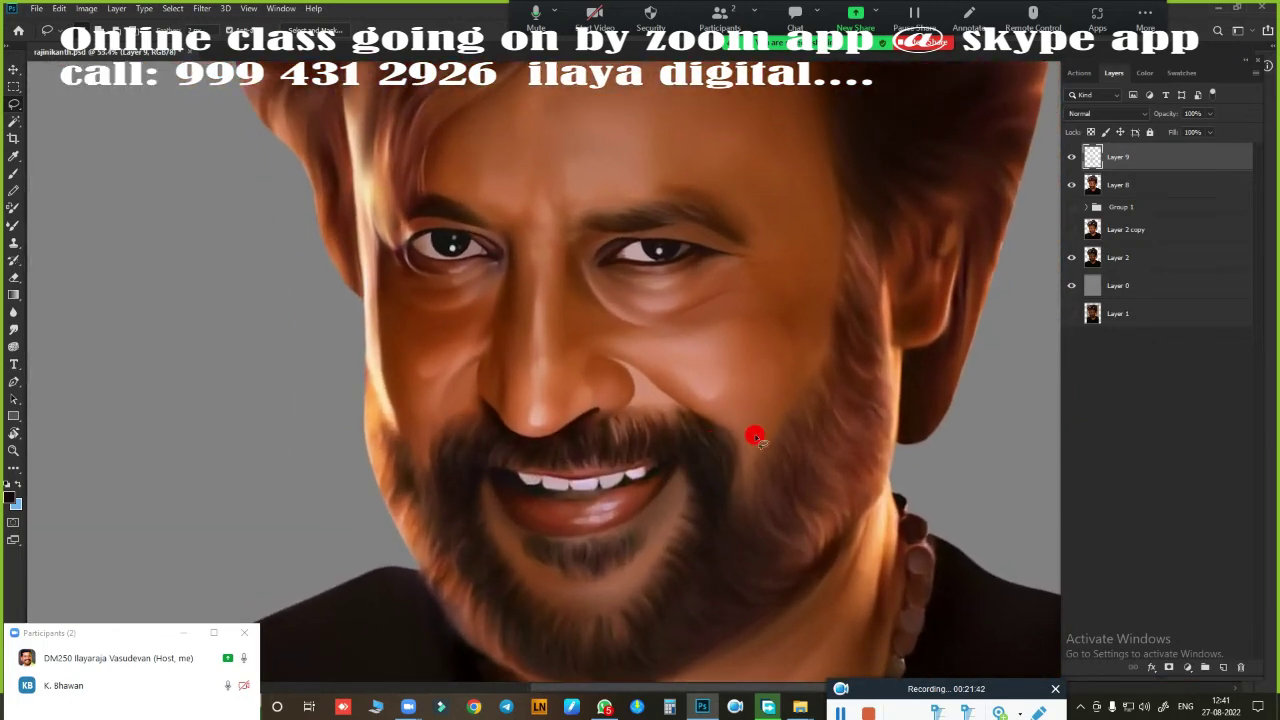
Step: Darken the lips with a Curves adjustment that moves the black point in
key("ctrl+m")
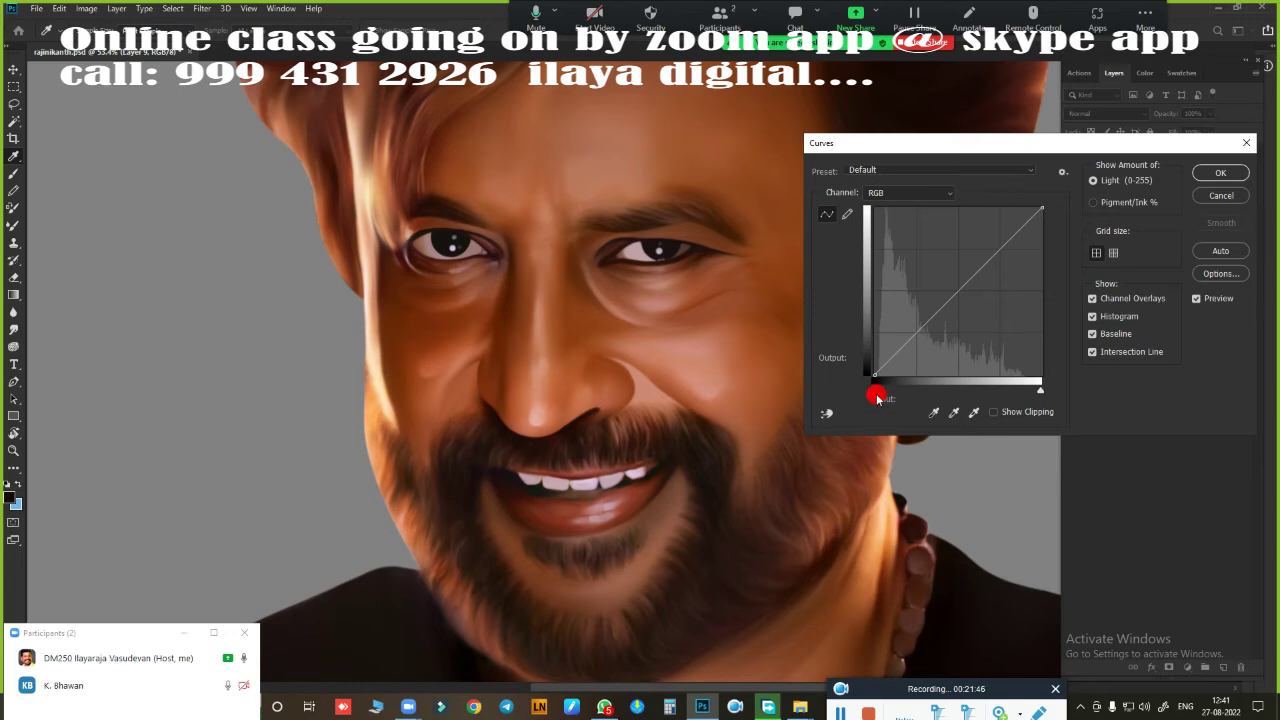
left_click_drag(718, 421, 677, 337)
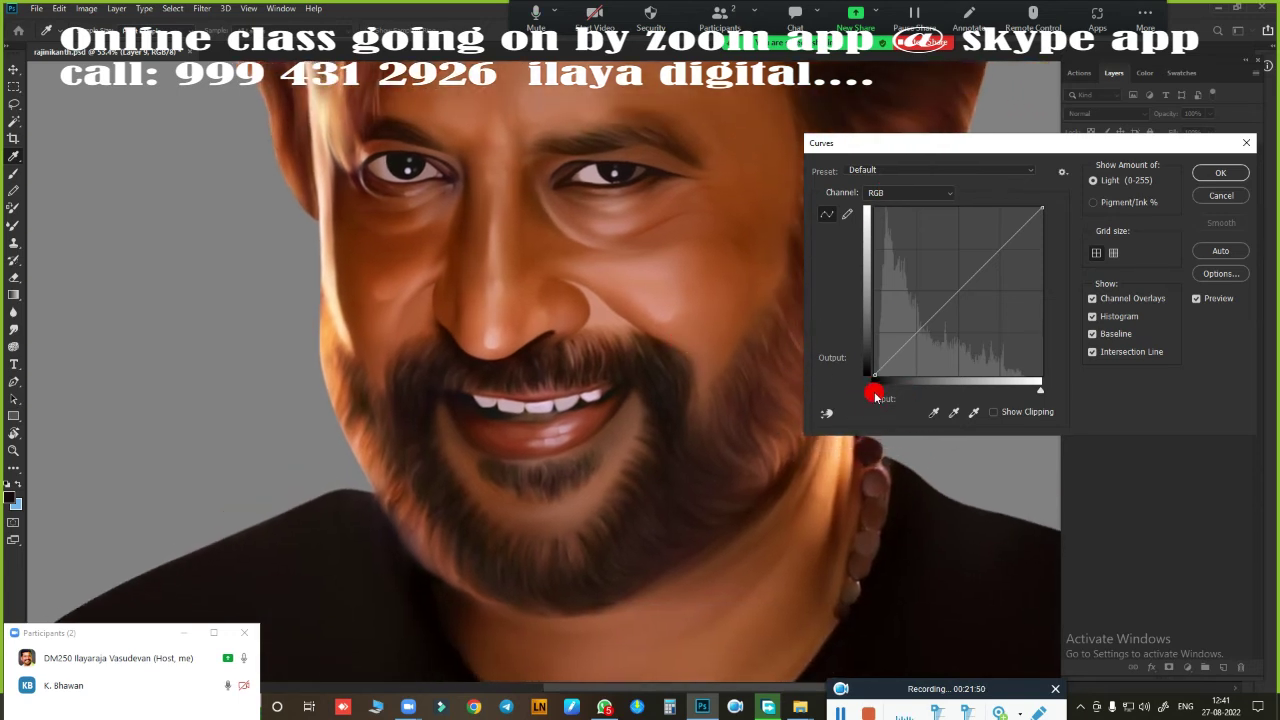
mouse_move(873, 385)
left_mouse_down()
mouse_move(920, 389)
mouse_move(868, 389)
mouse_move(884, 390)
left_mouse_up()
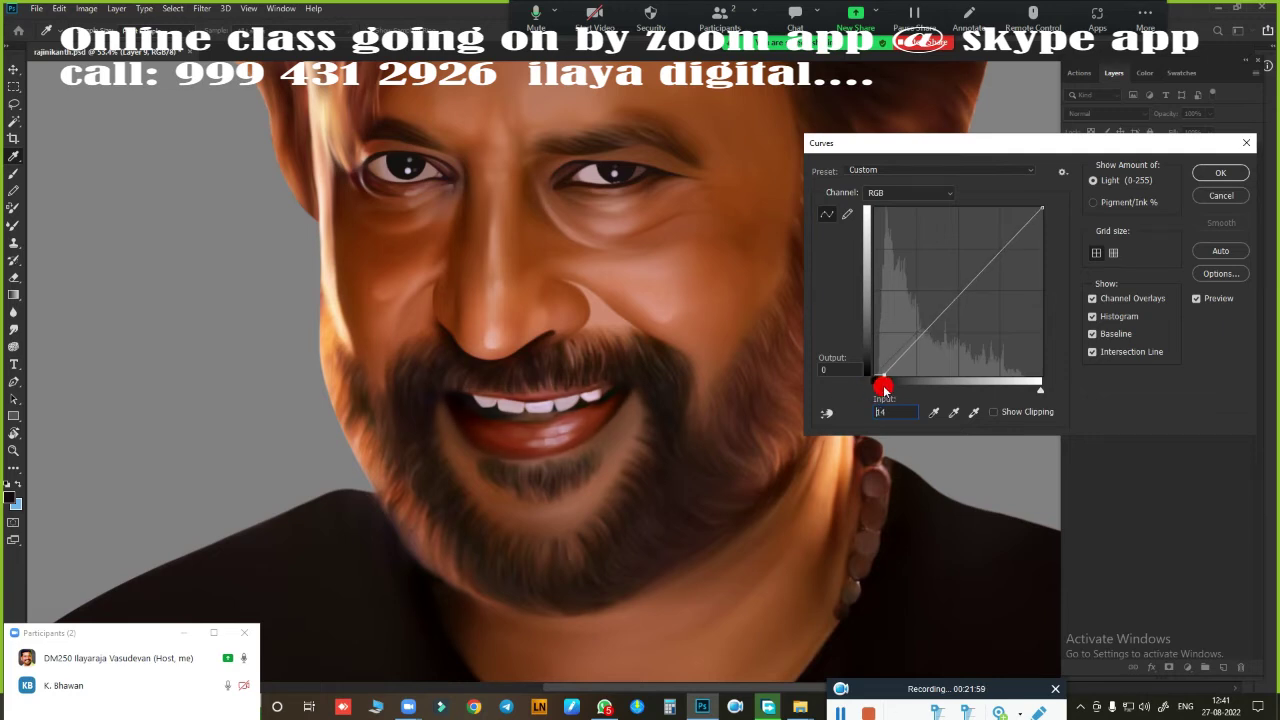
left_click(1219, 172)
Step: Shift the lips' Hue and raise Saturation to +28 for a richer red
key("ctrl+u")
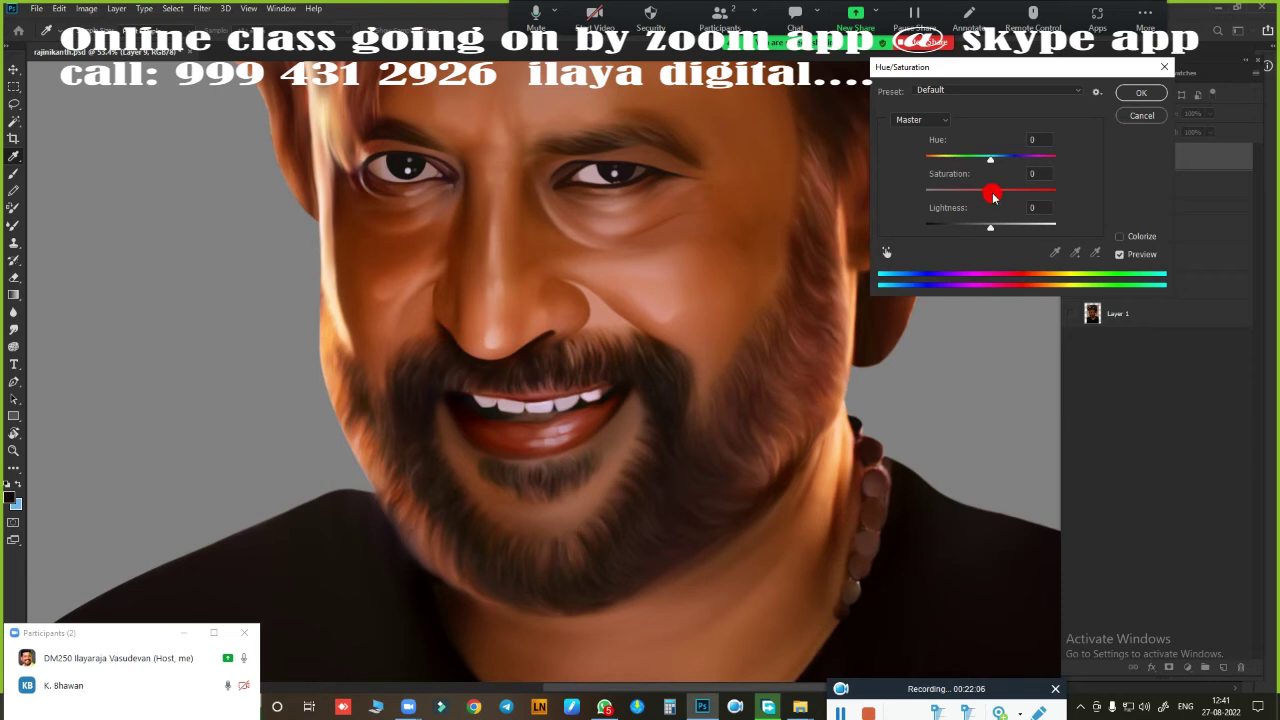
left_click_drag(987, 196, 897, 218)
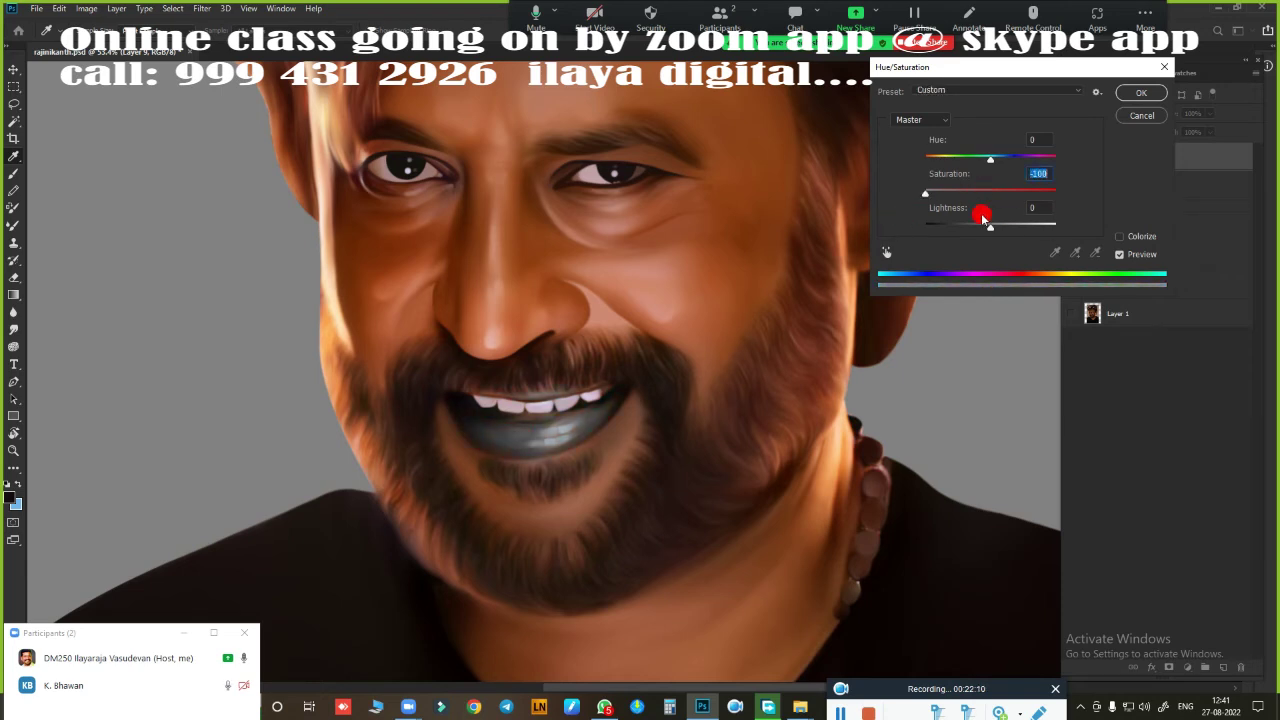
mouse_move(971, 191)
left_mouse_down()
mouse_move(1045, 193)
mouse_move(993, 204)
left_mouse_up()
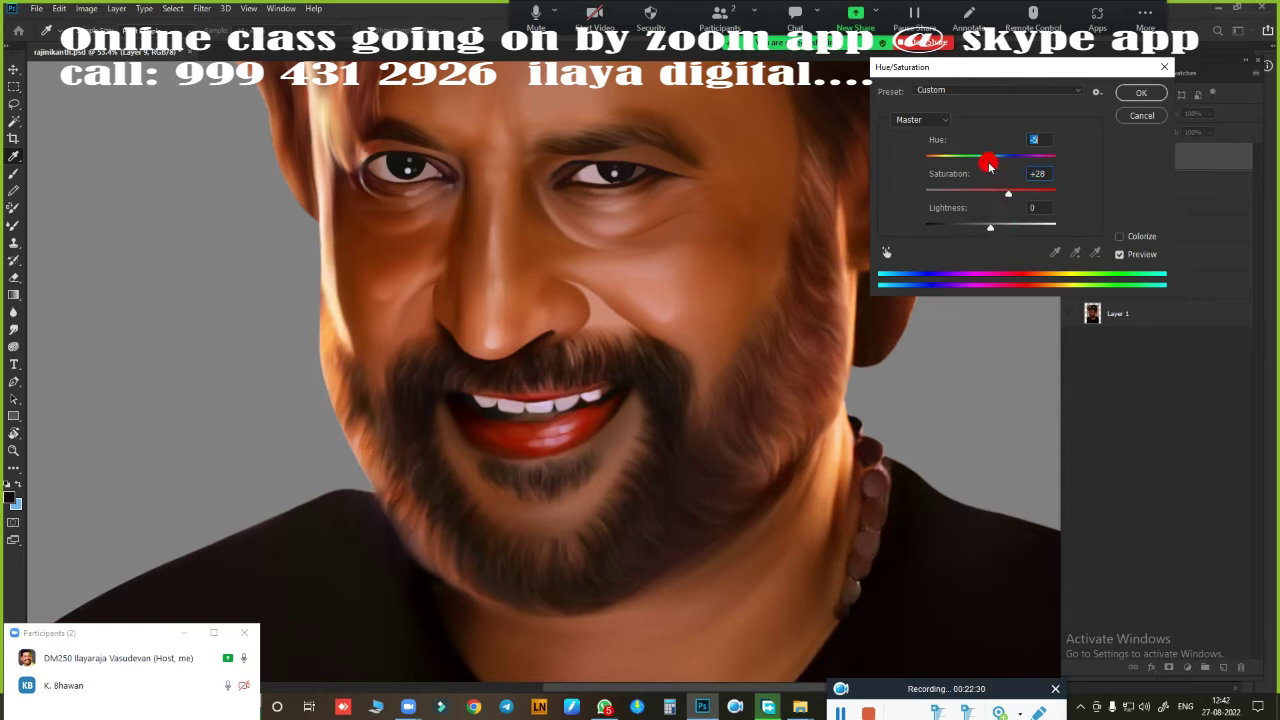
left_click(1141, 92)
scroll(900, 470, "down", 3)
Step: Compare Layer 9 on and off, lower its Fill to 75%, and merge it down
scroll(690, 345, "up", 2)
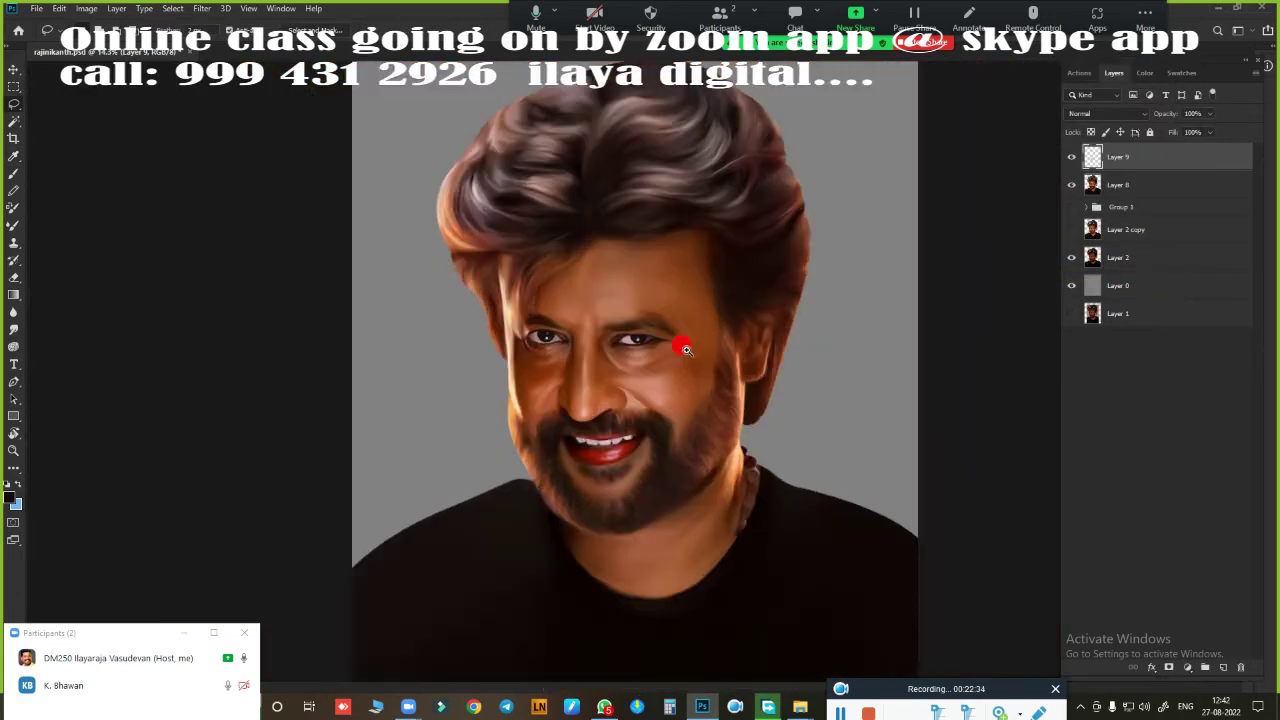
left_click(1071, 157)
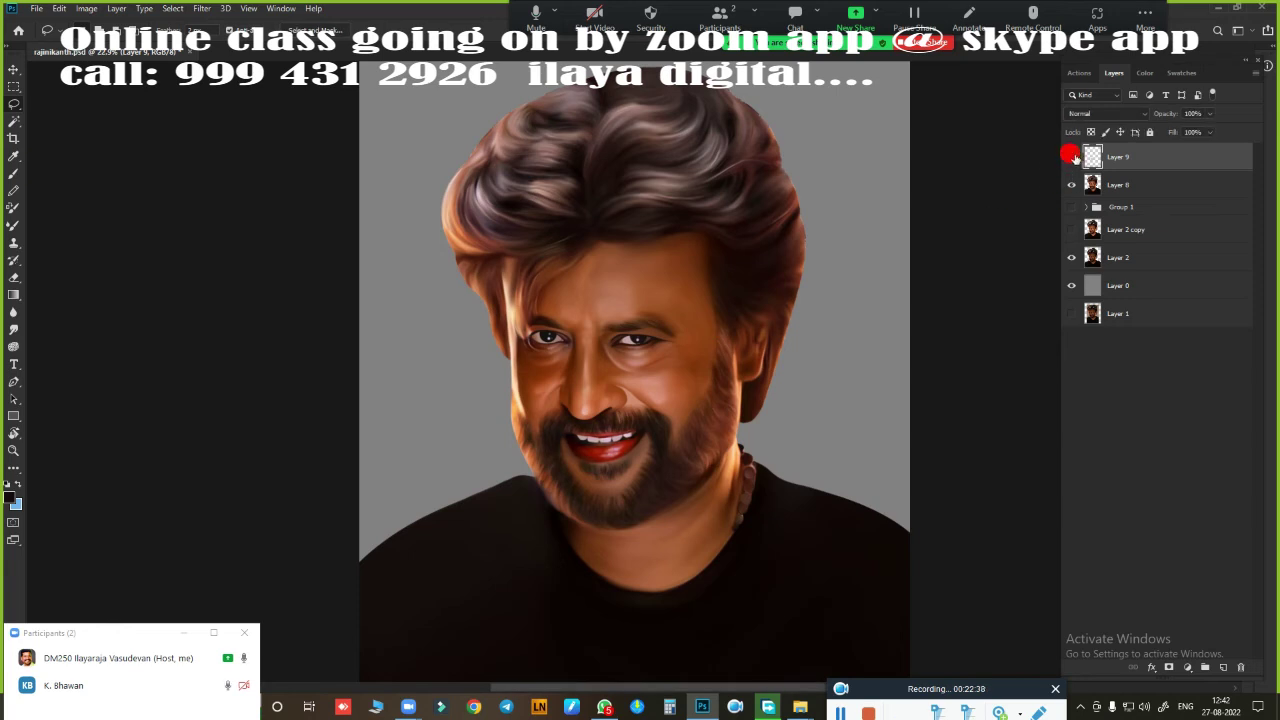
left_click(1071, 157)
left_click(1211, 132)
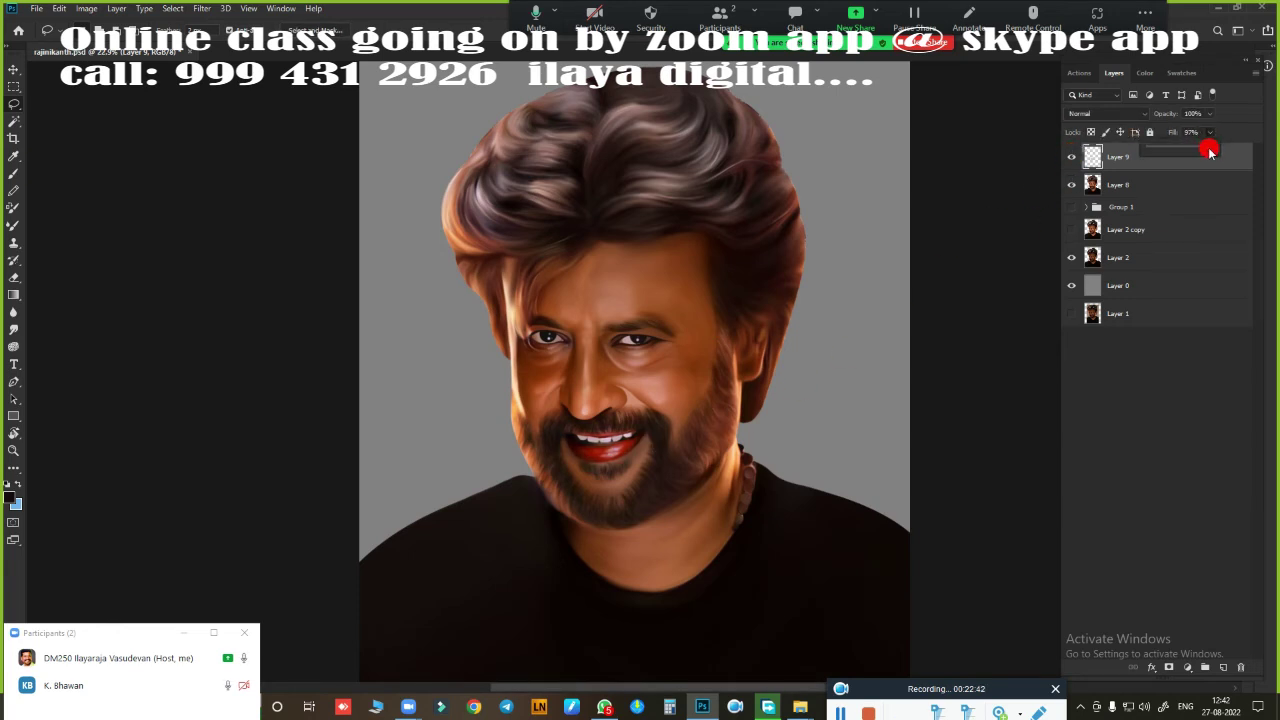
left_click_drag(1150, 163, 1148, 161)
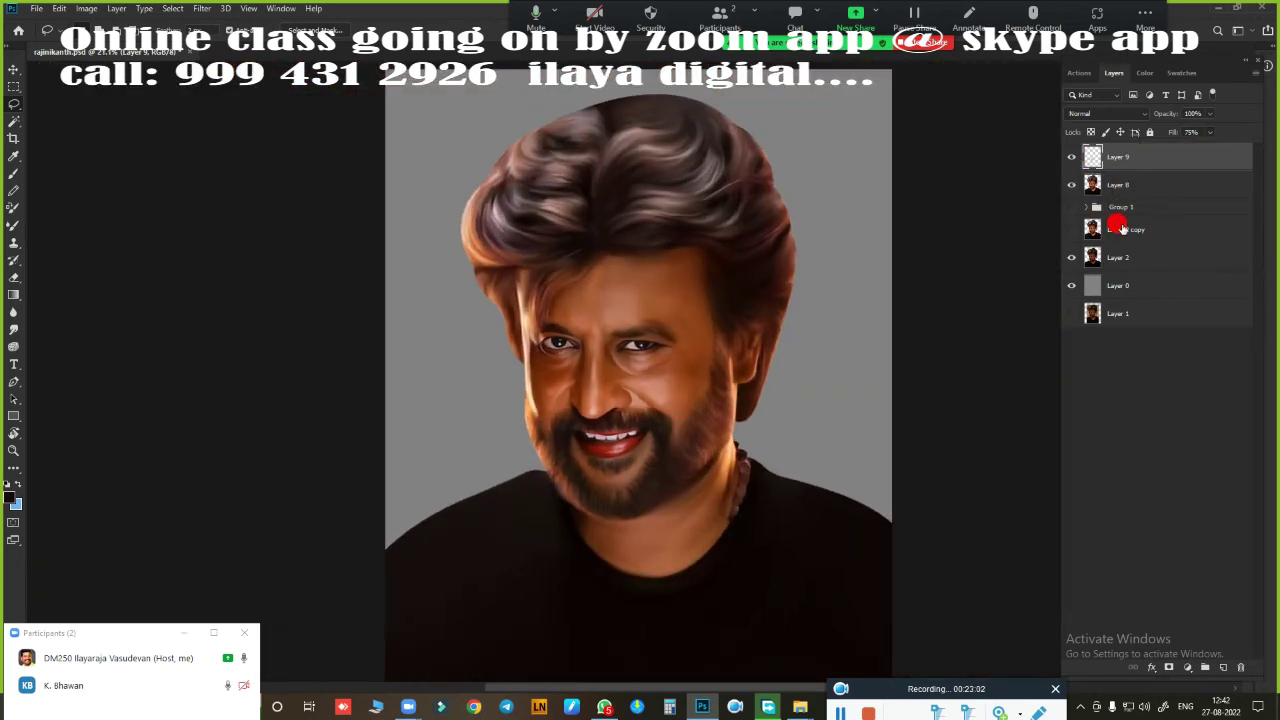
key("ctrl+e")
scroll(697, 346, "up", 3)
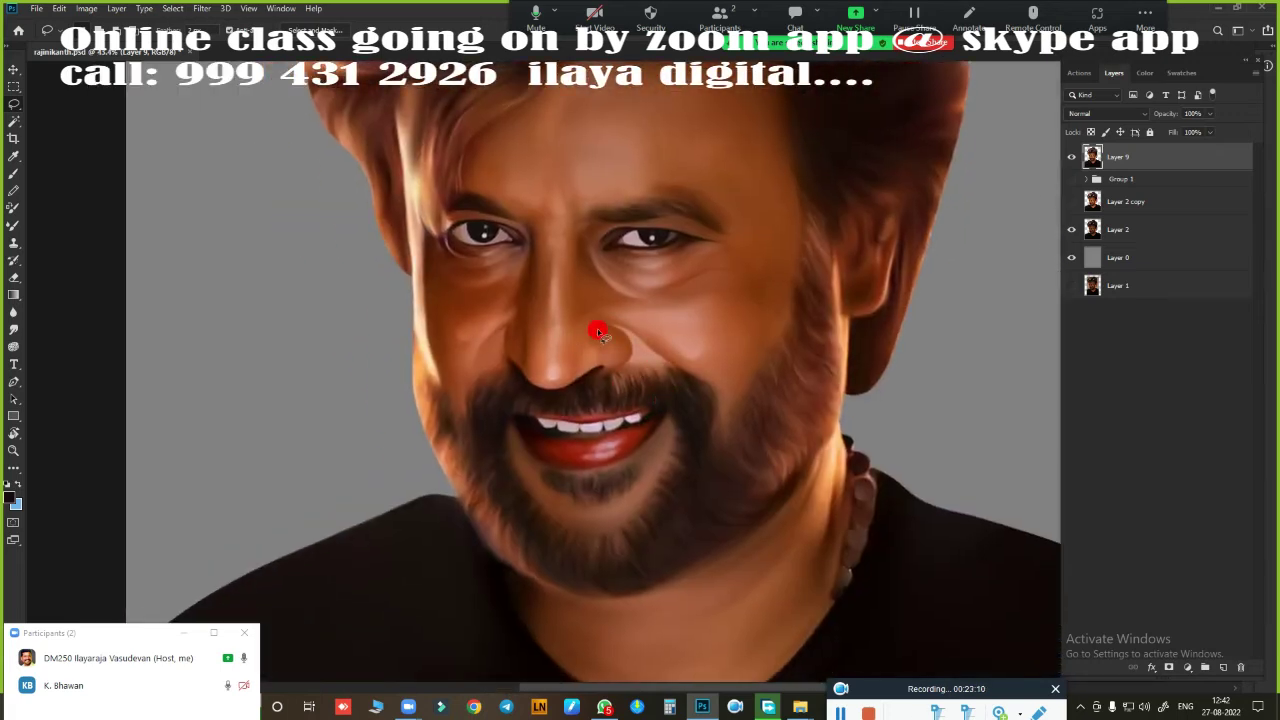
Step: Lasso the forehead and cheek area, feather it, and copy it to a new layer
left_click_drag(597, 330, 537, 107)
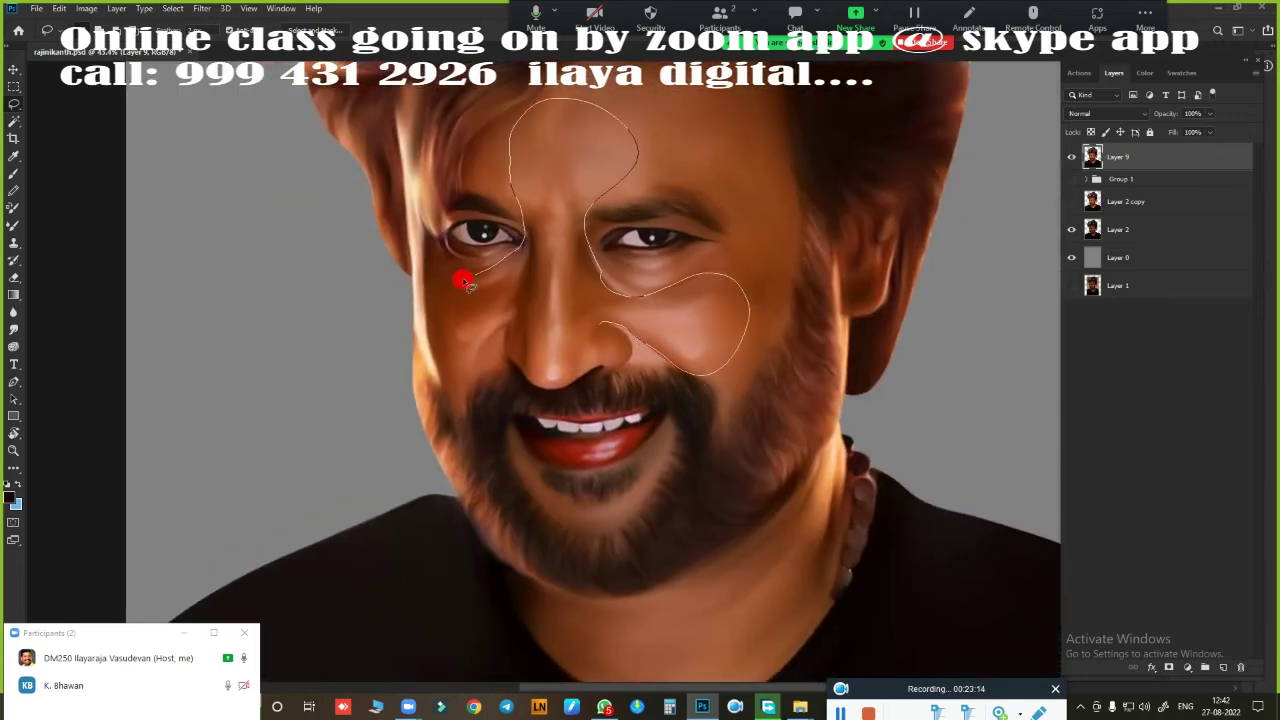
left_click_drag(481, 359, 486, 366)
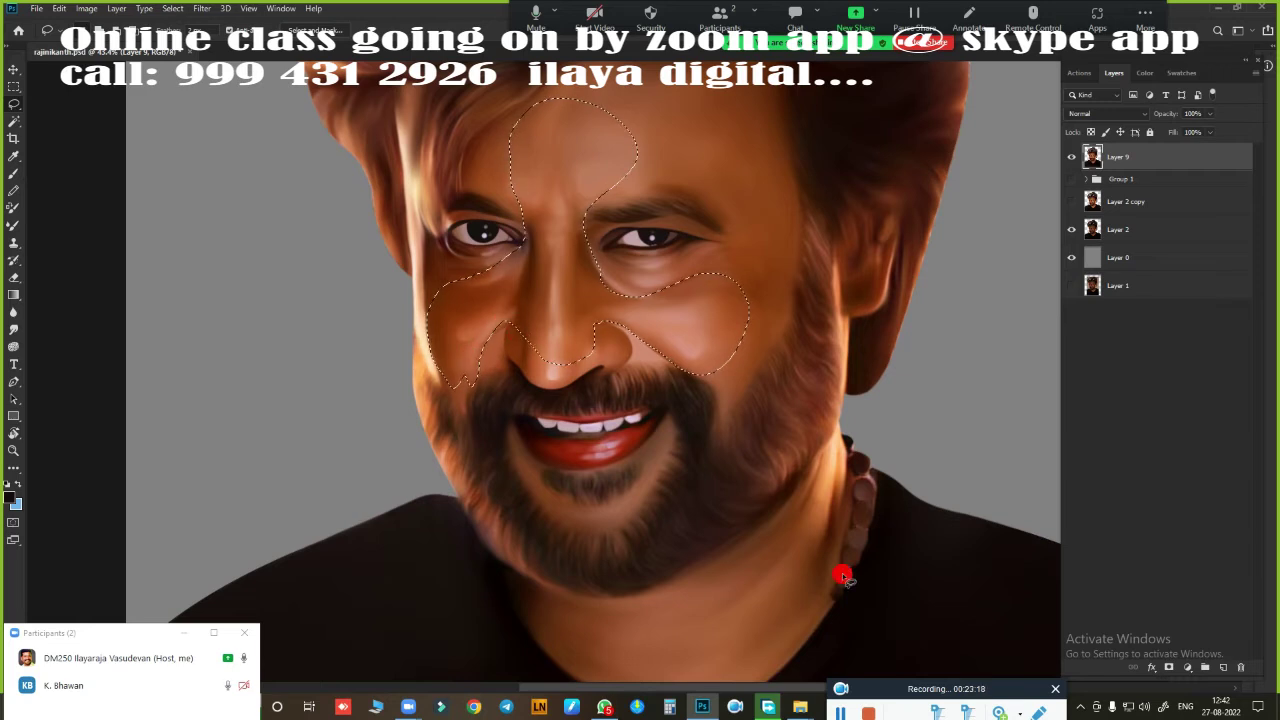
key("shift+F6")
key("Return")
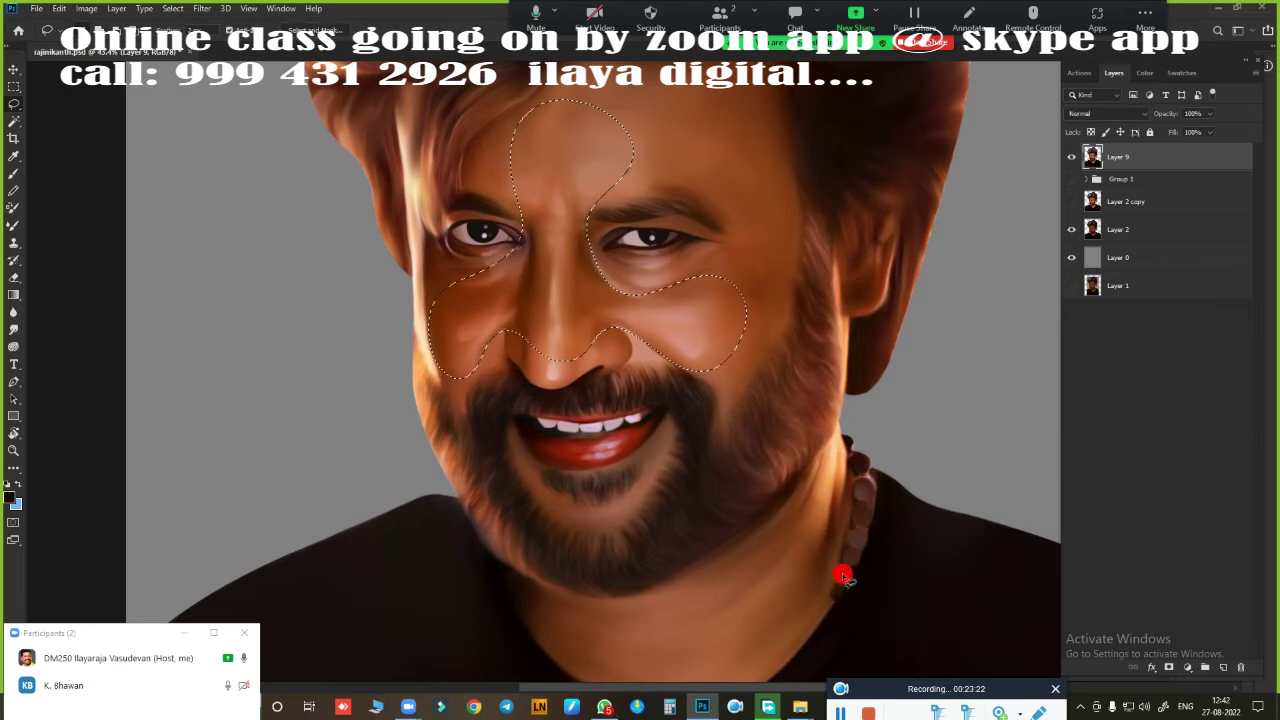
key("ctrl+j")
Step: Tint the copied area pink with Highlights Color Balance, reduce Fill to 75%, and merge down
key("ctrl+b")
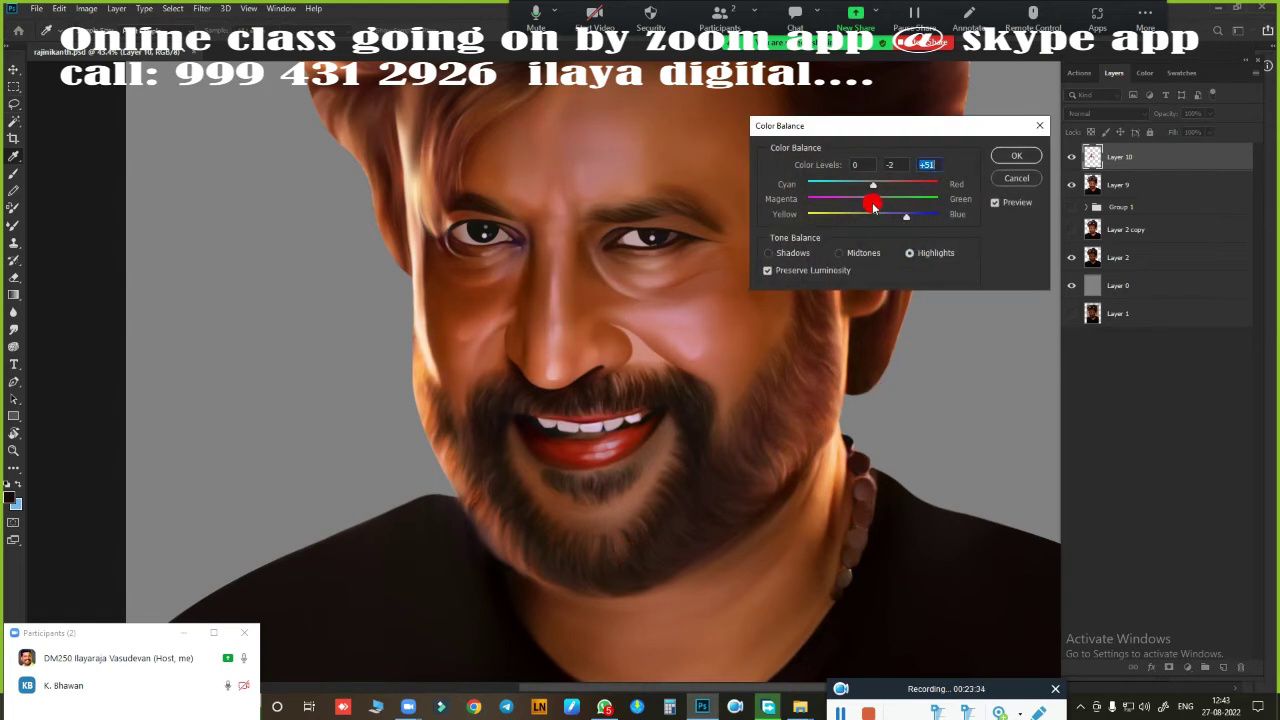
key("Escape")
key("ctrl+b")
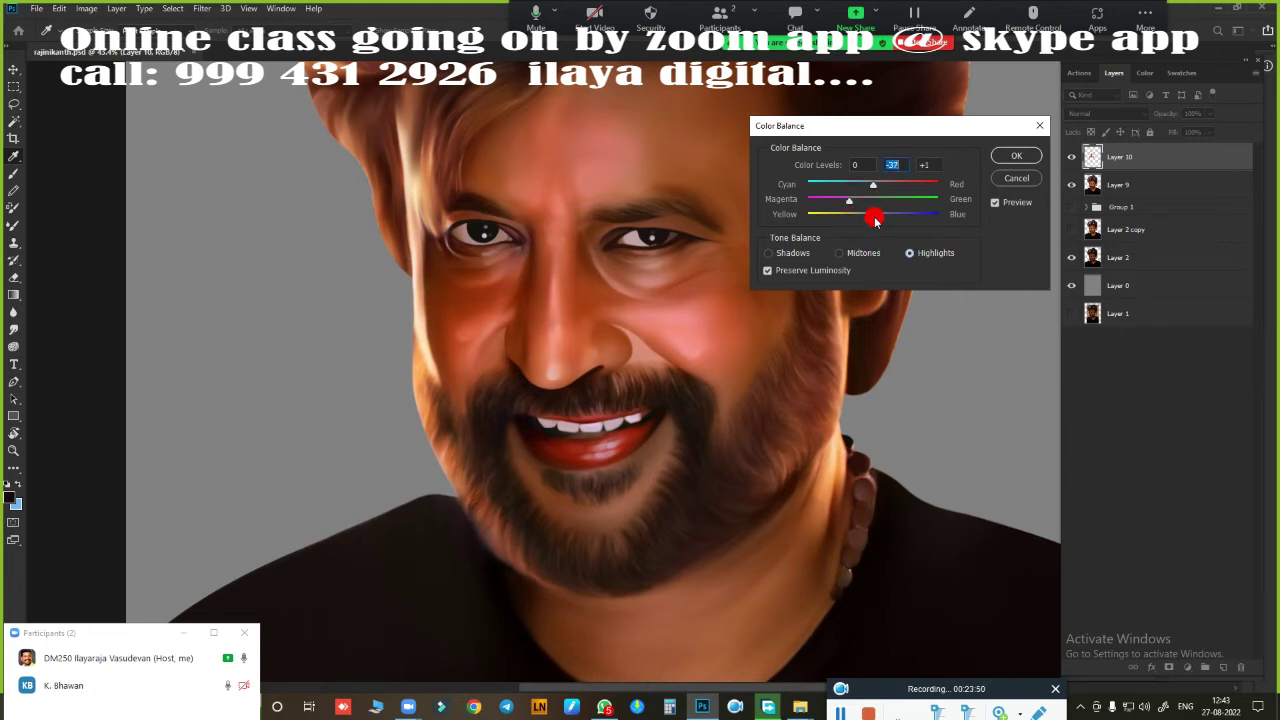
left_click(1015, 157)
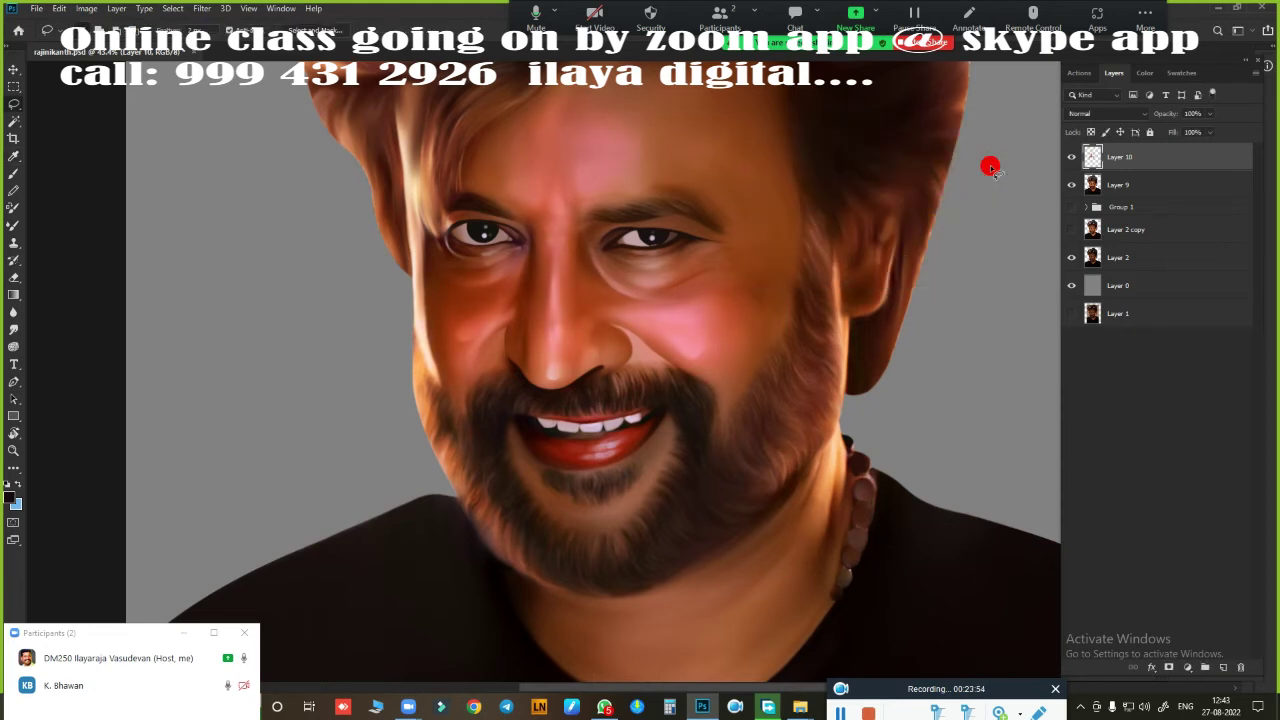
key("ctrl+minus")
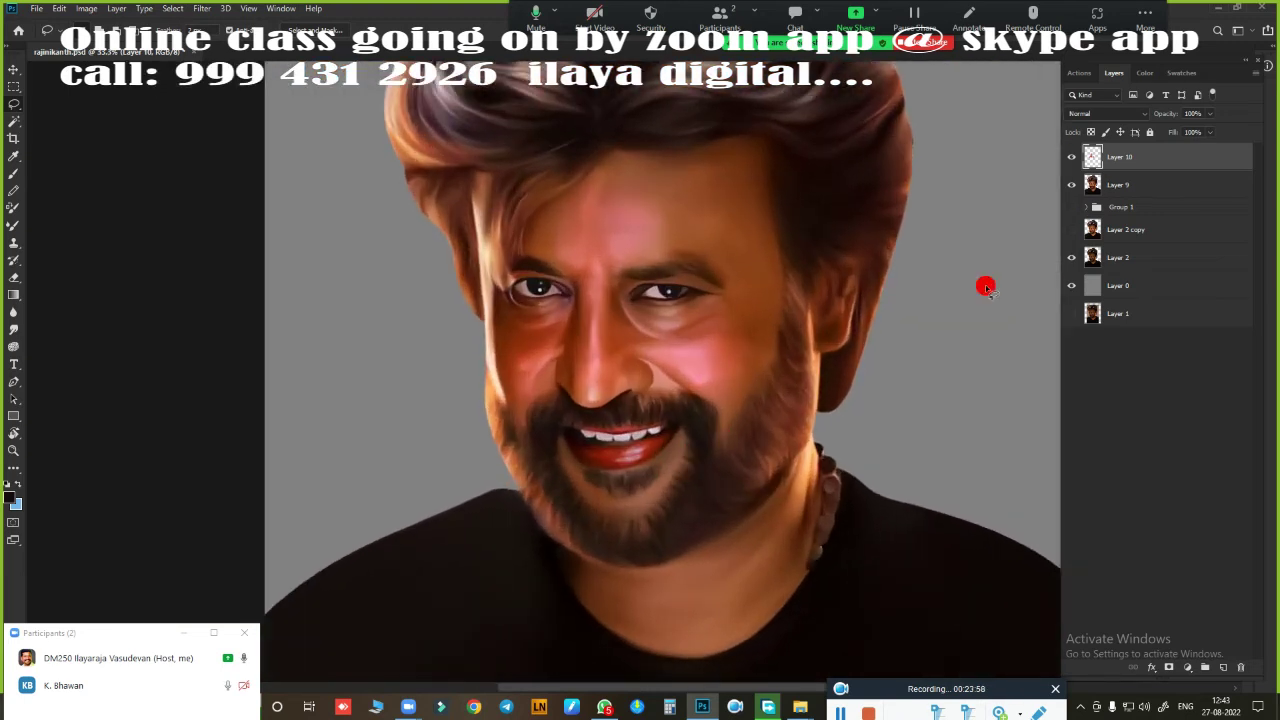
left_click(1208, 140)
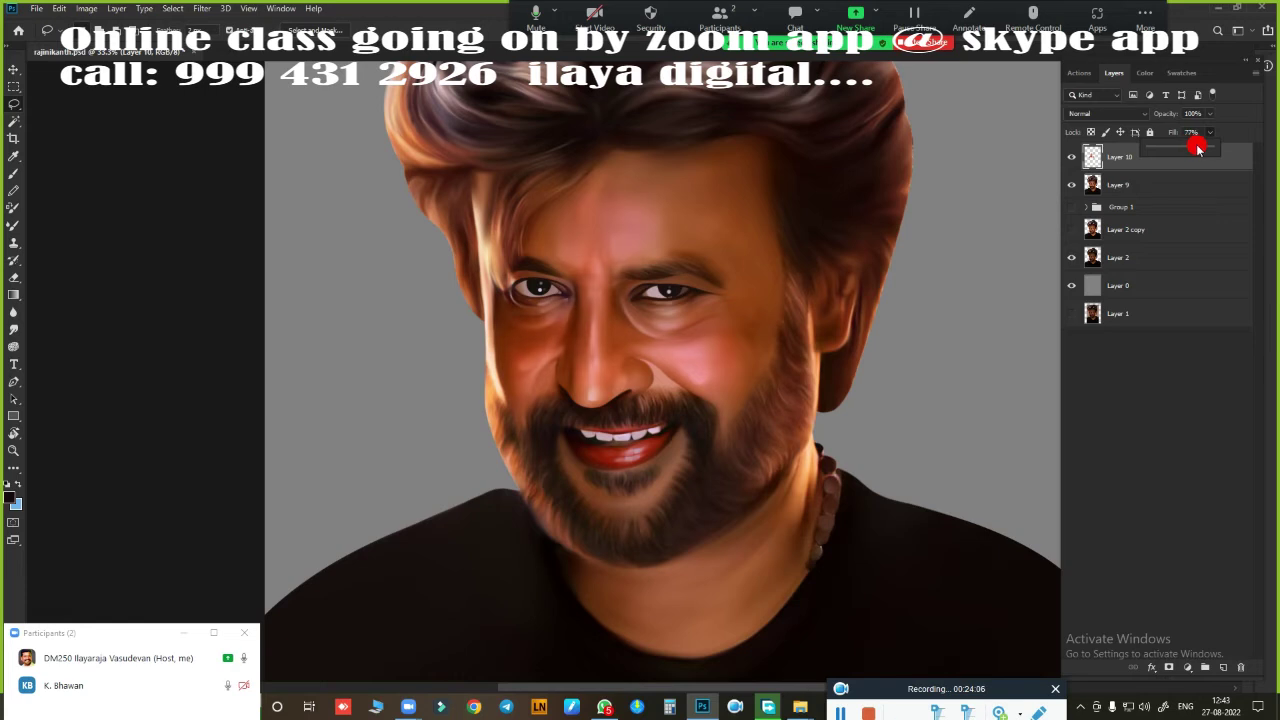
key("ctrl+e")
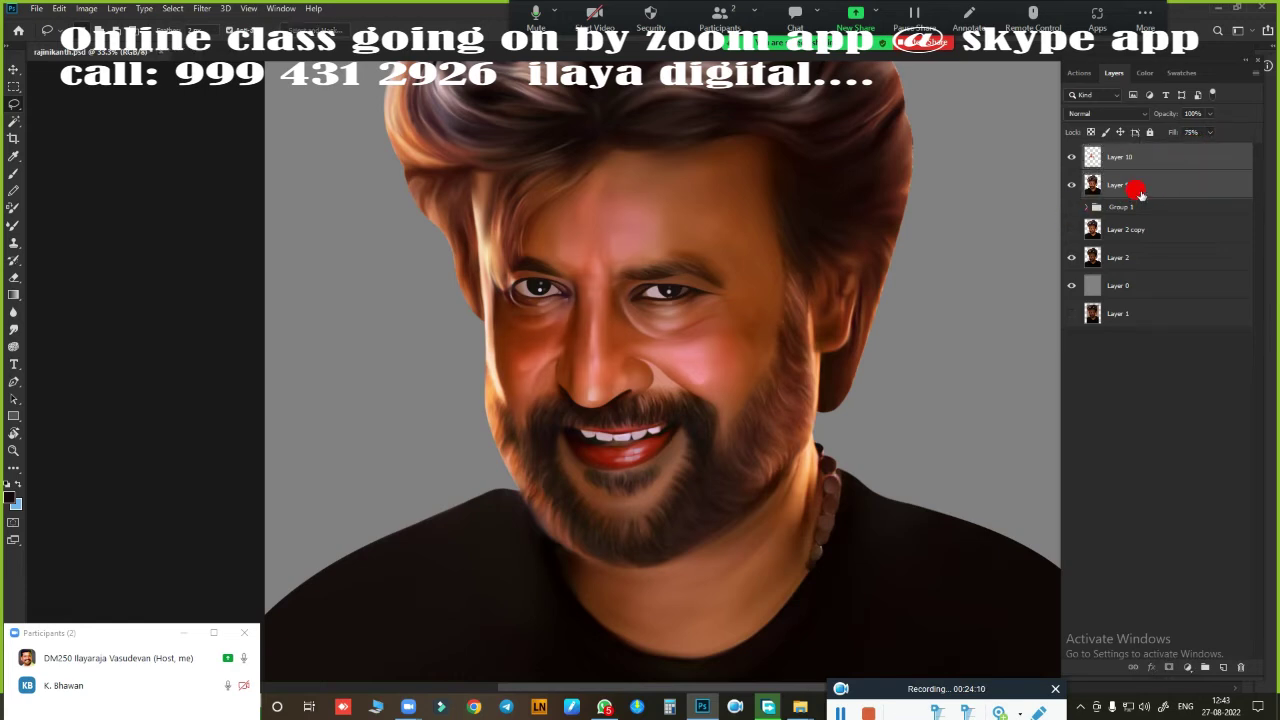
Step: Lasso the neck, jaw and right side of the face, feather, and copy to a new layer
scroll(866, 400, "down", 3)
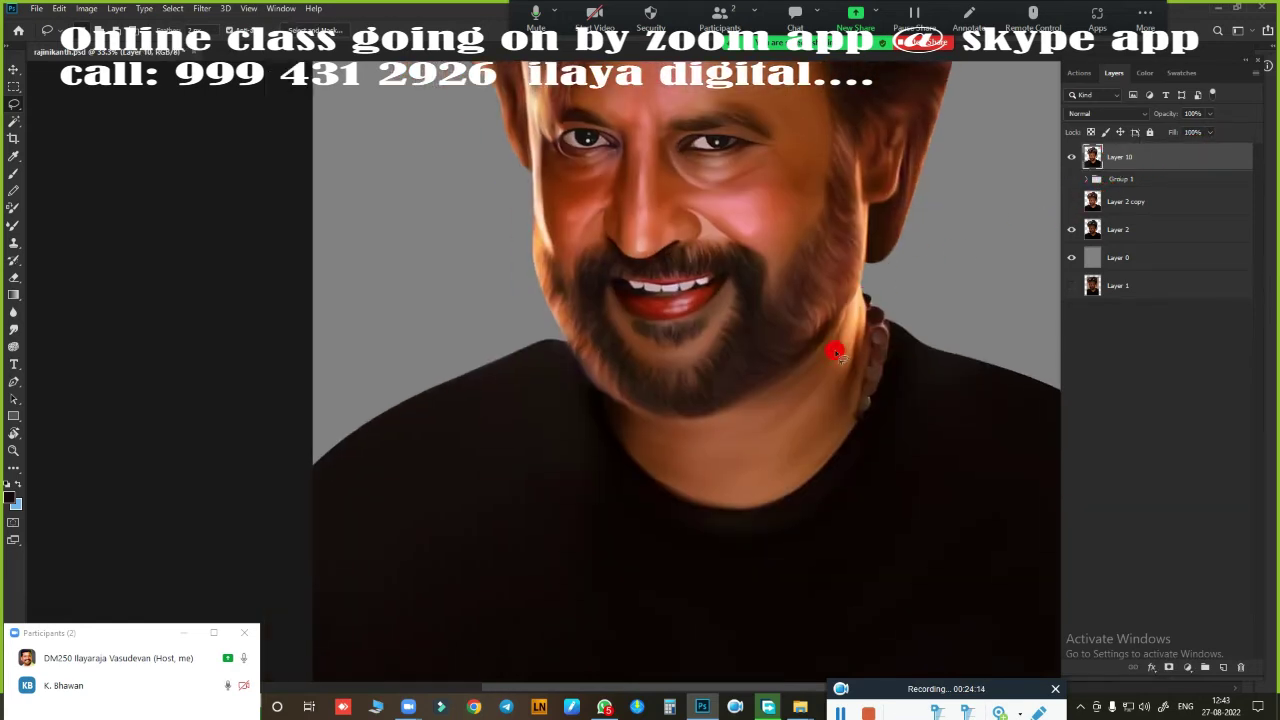
left_click_drag(736, 410, 763, 457)
left_click_drag(800, 351, 778, 364)
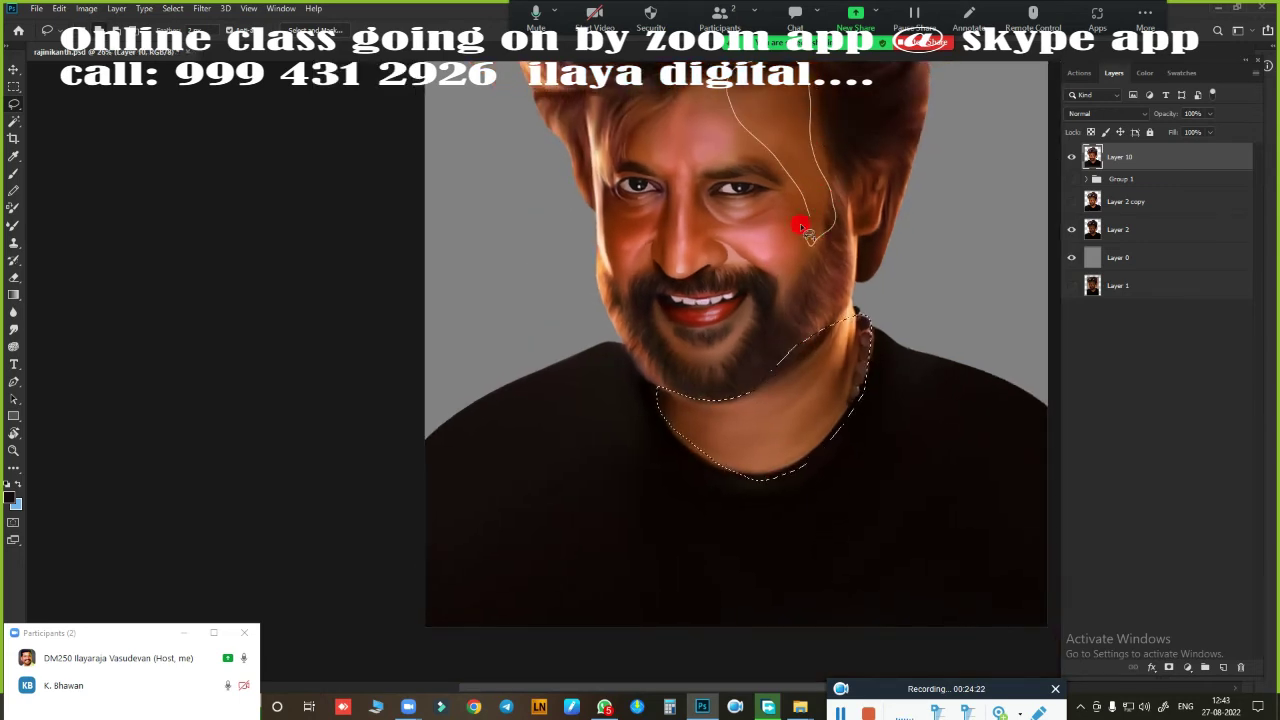
left_click_drag(805, 228, 820, 266)
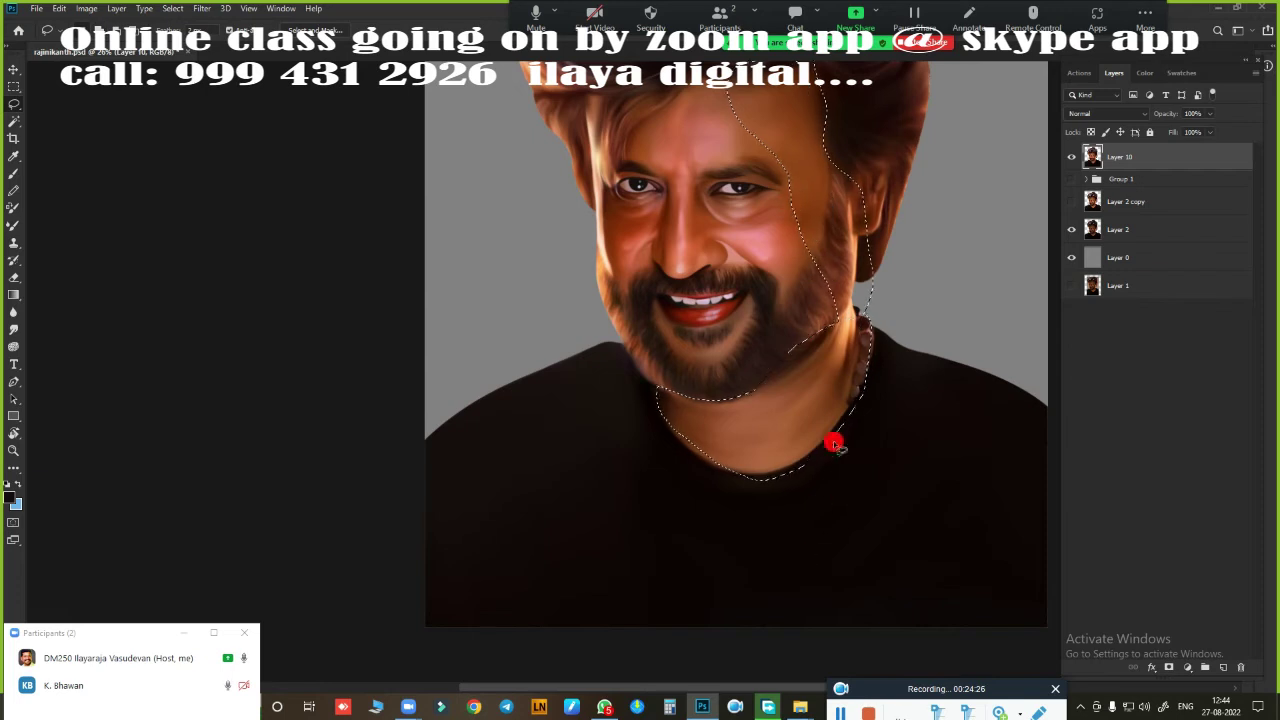
key("shift+F6")
key("Return")
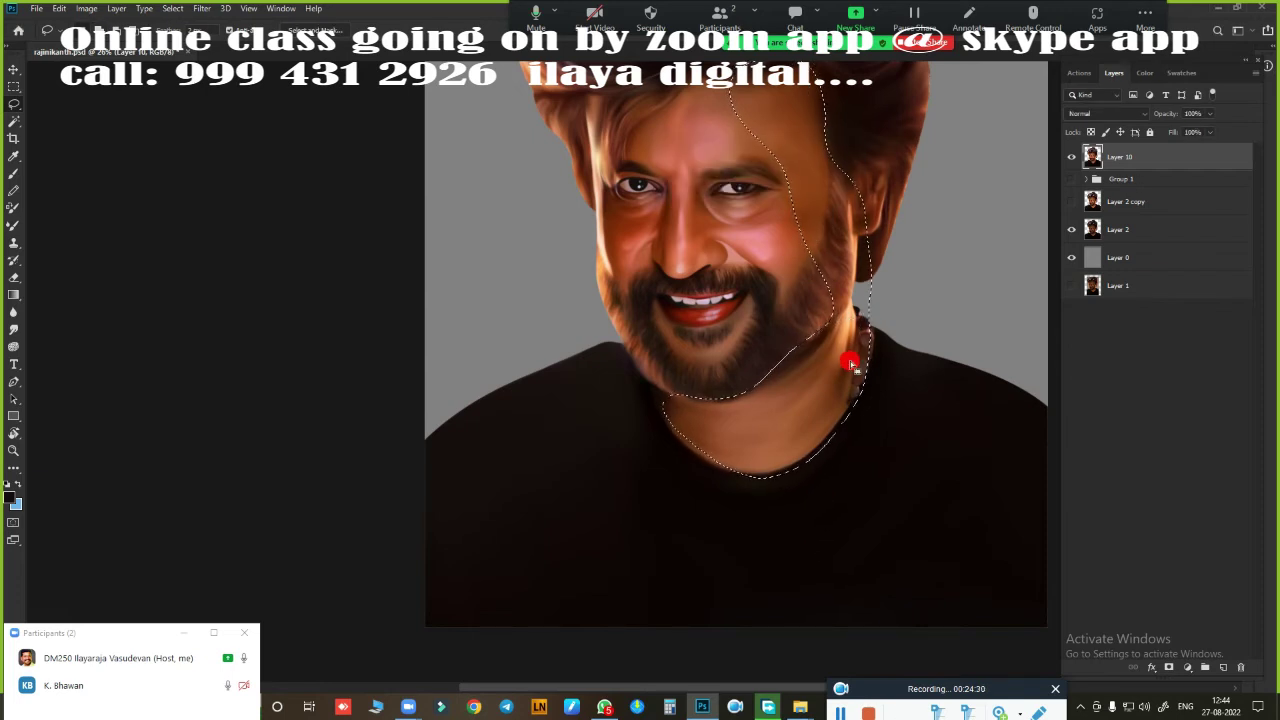
key("ctrl+j")
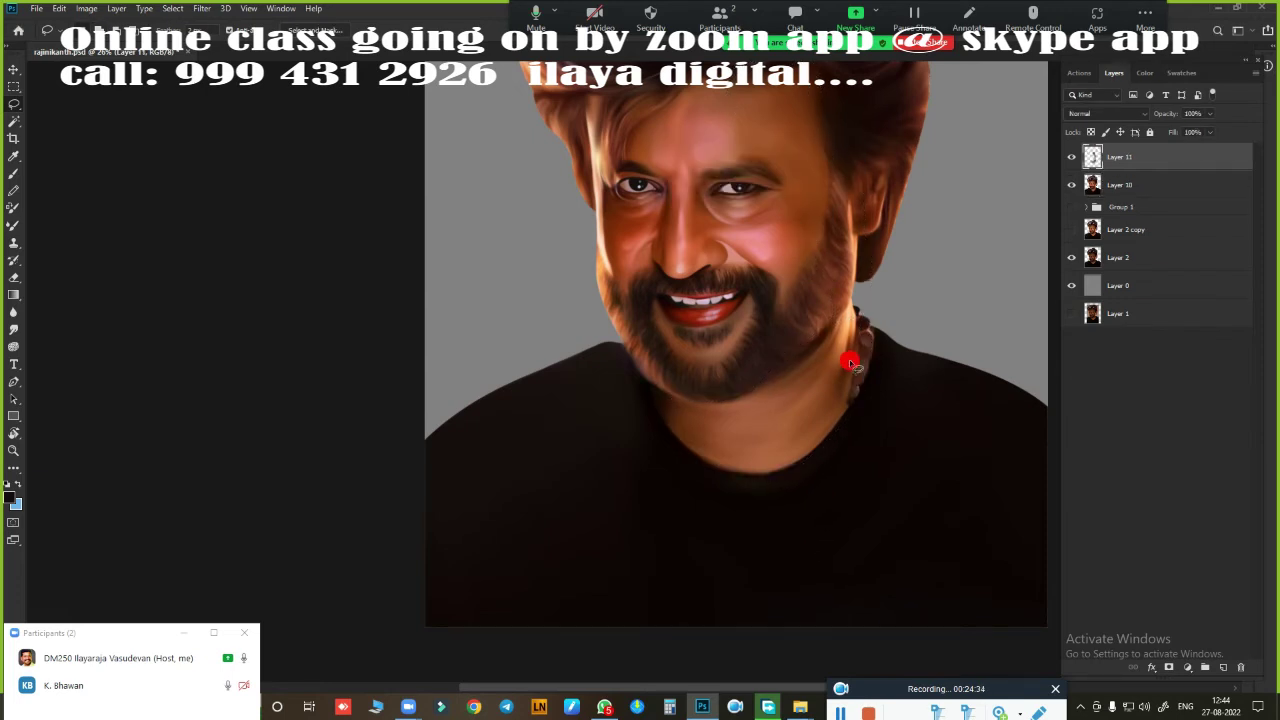
Step: Warm the copied area with yellower, slightly greener Midtones Color Balance and merge it down
key("ctrl+b")
left_click_drag(897, 136, 1042, 112)
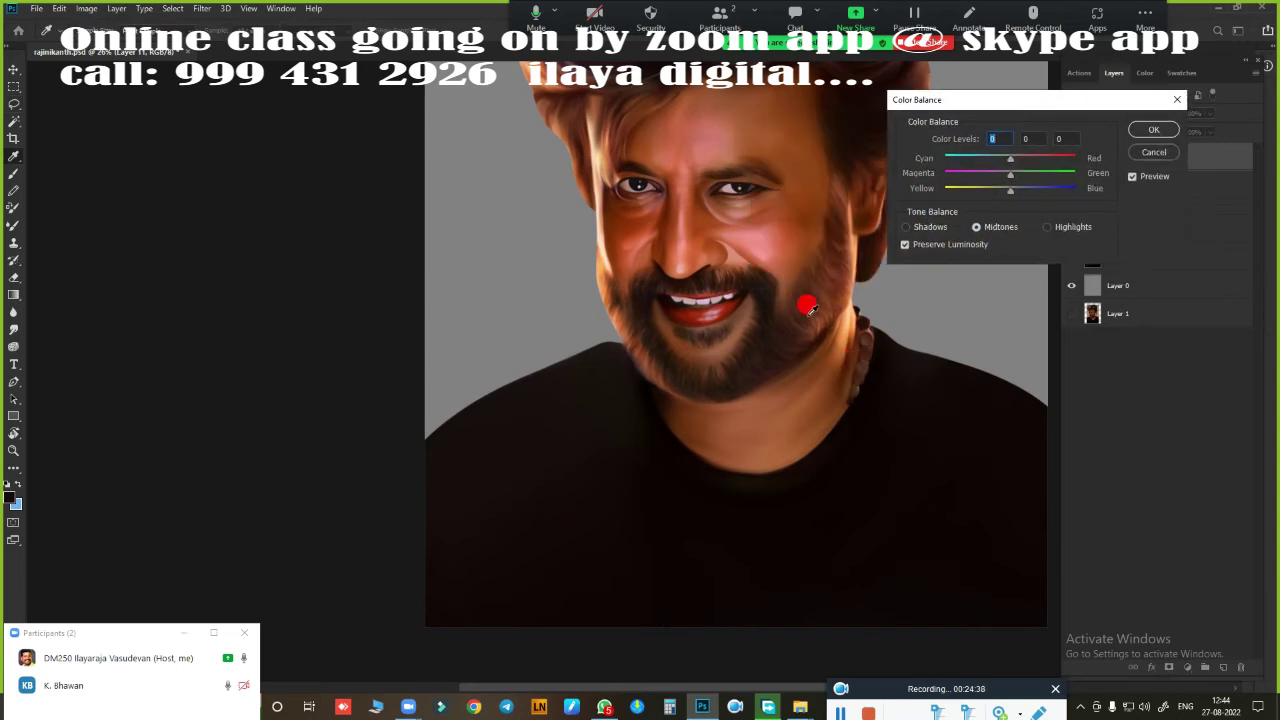
mouse_move(993, 196)
left_mouse_down()
mouse_move(937, 214)
mouse_move(946, 186)
mouse_move(1013, 196)
mouse_move(1022, 158)
mouse_move(990, 190)
left_mouse_up()
left_click_drag(1010, 174, 1019, 174)
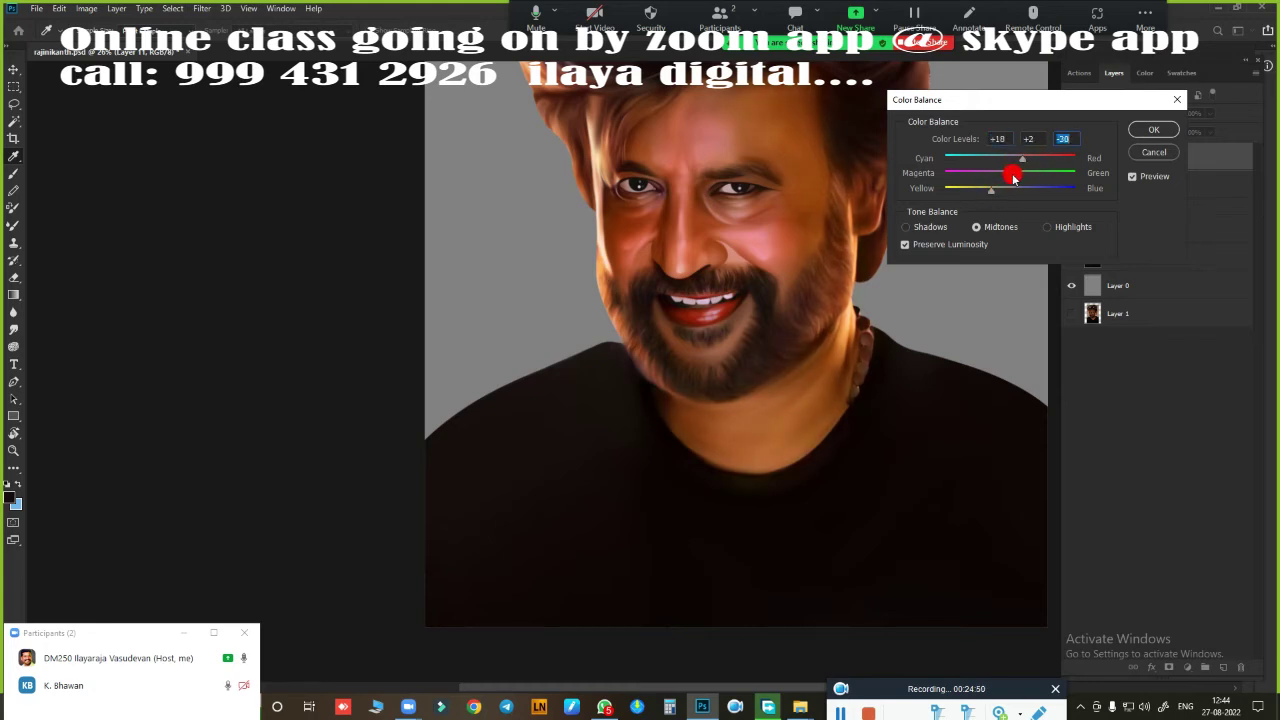
key("Return")
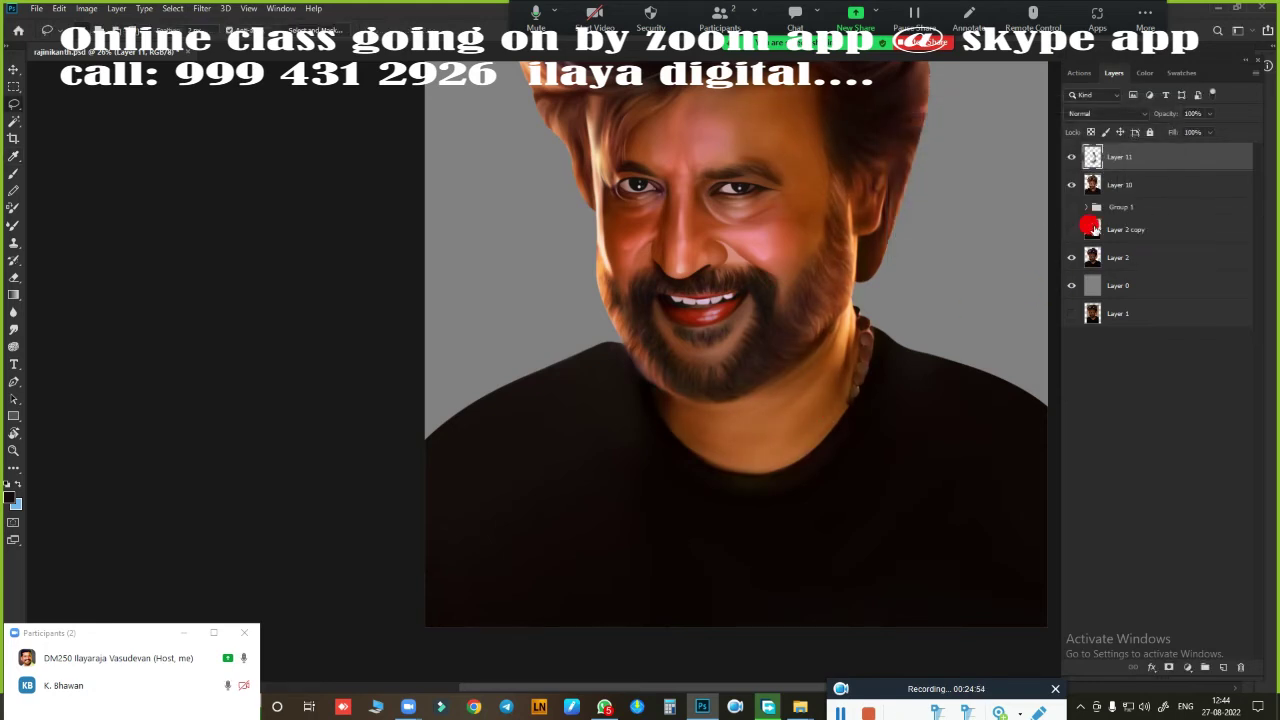
key("ctrl+e")
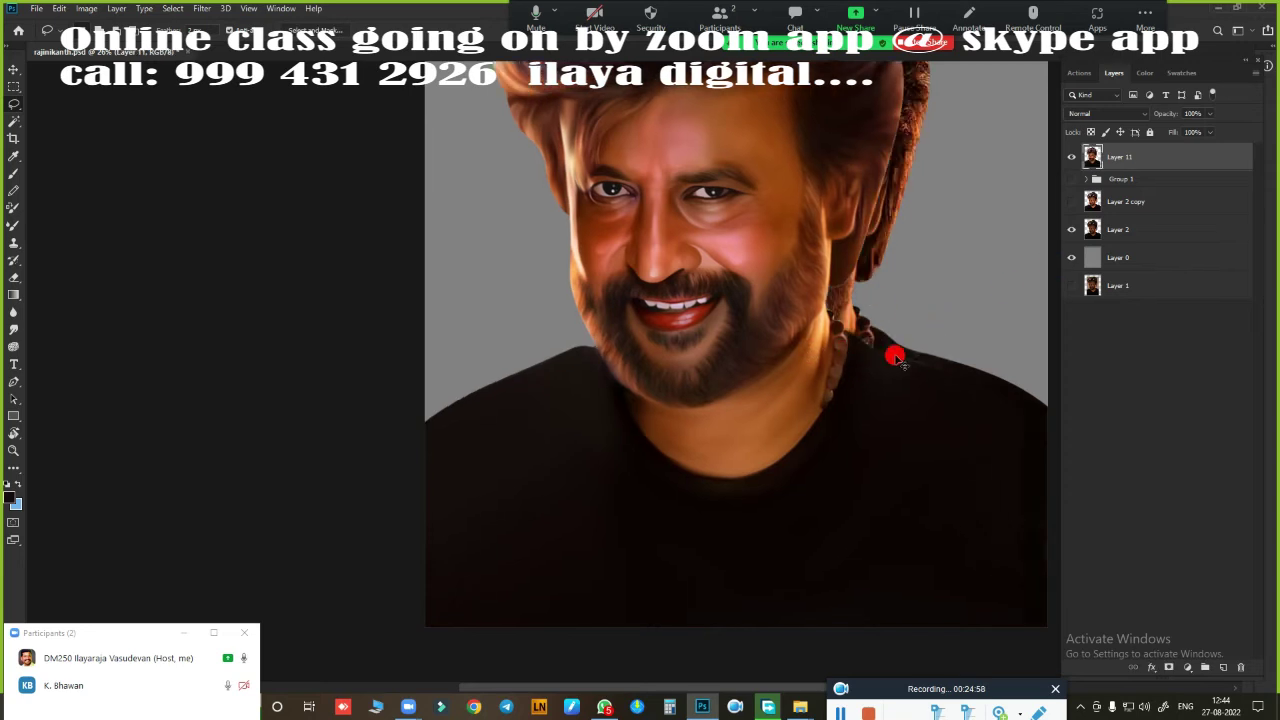
Step: Apply Color Balance to the portrait with Highlights Blue +63 and a little Magenta
scroll(880, 342, "down", 3)
scroll(596, 424, "up", 2)
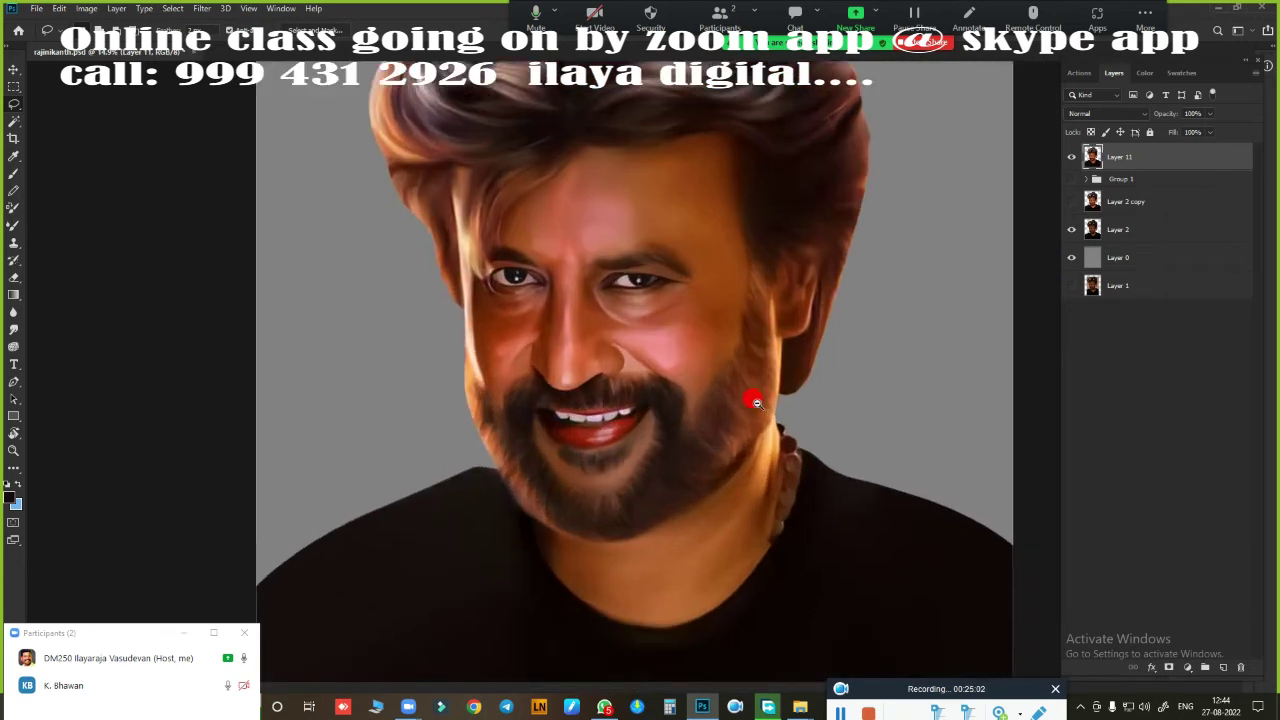
key("ctrl+b")
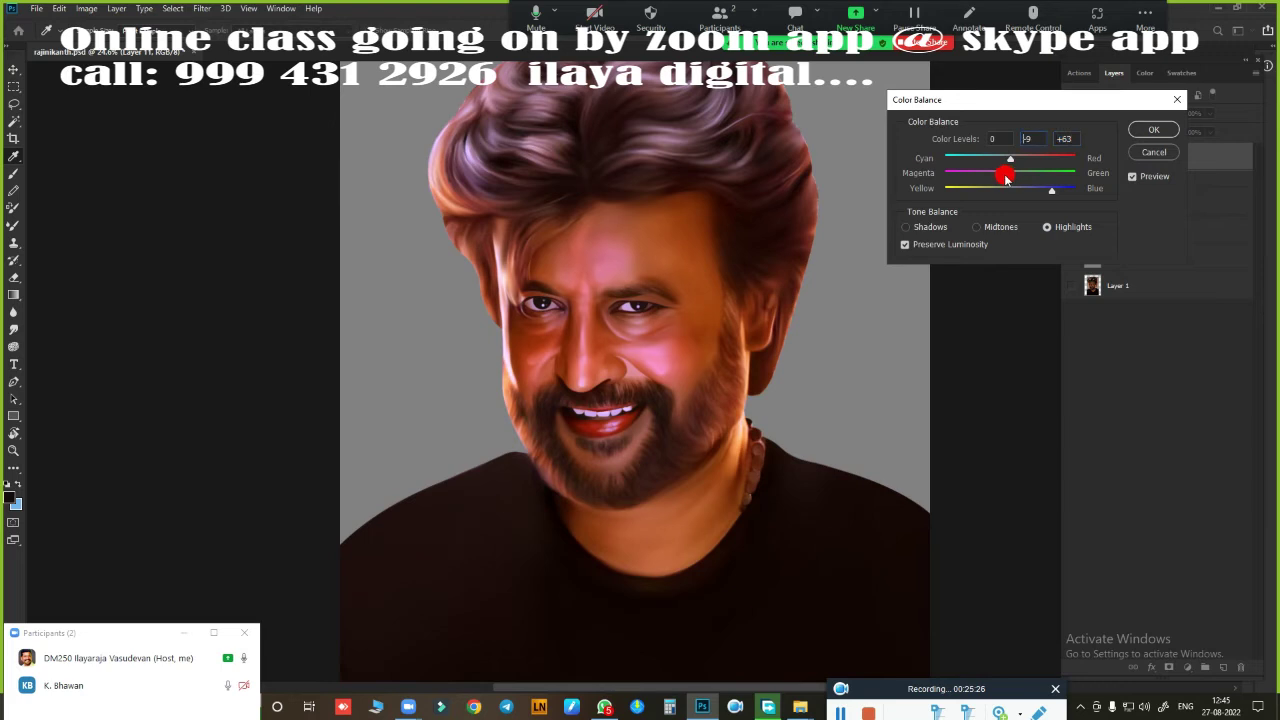
left_click(1160, 136)
Step: Adjust the Shadows Blue balance, then toggle Layer 11 to compare before and after
key("ctrl+b")
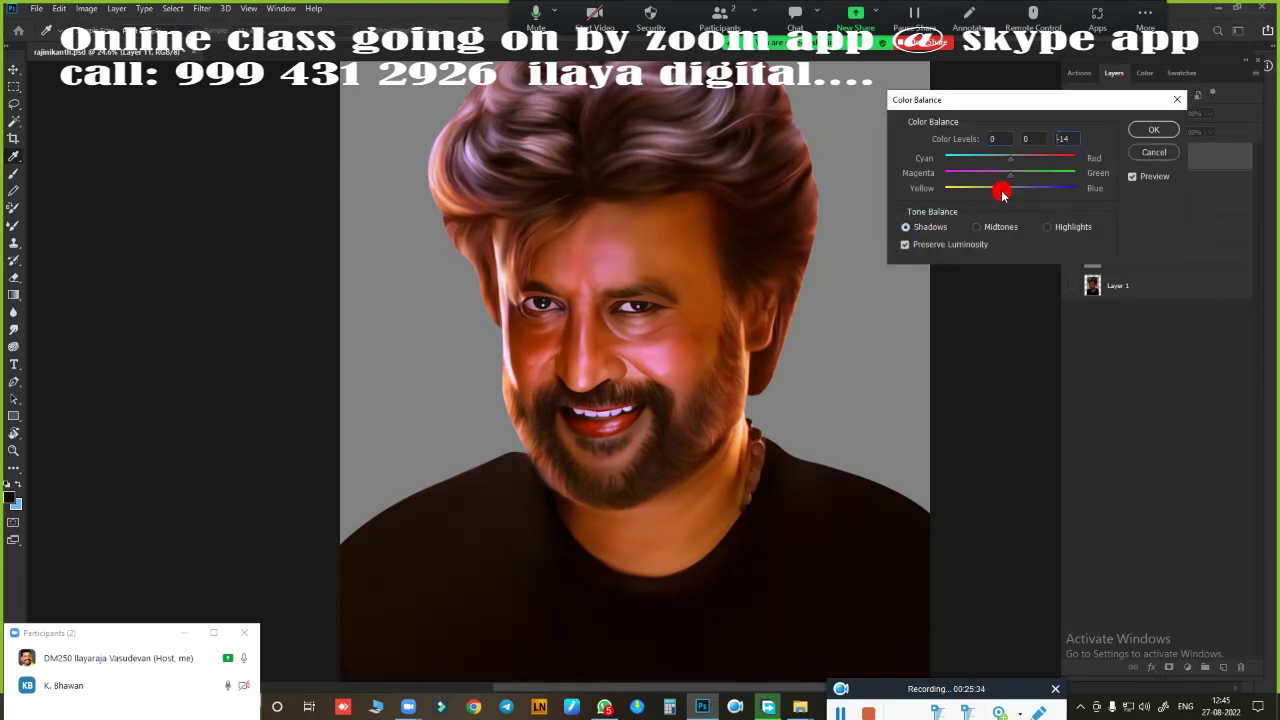
left_click(1153, 130)
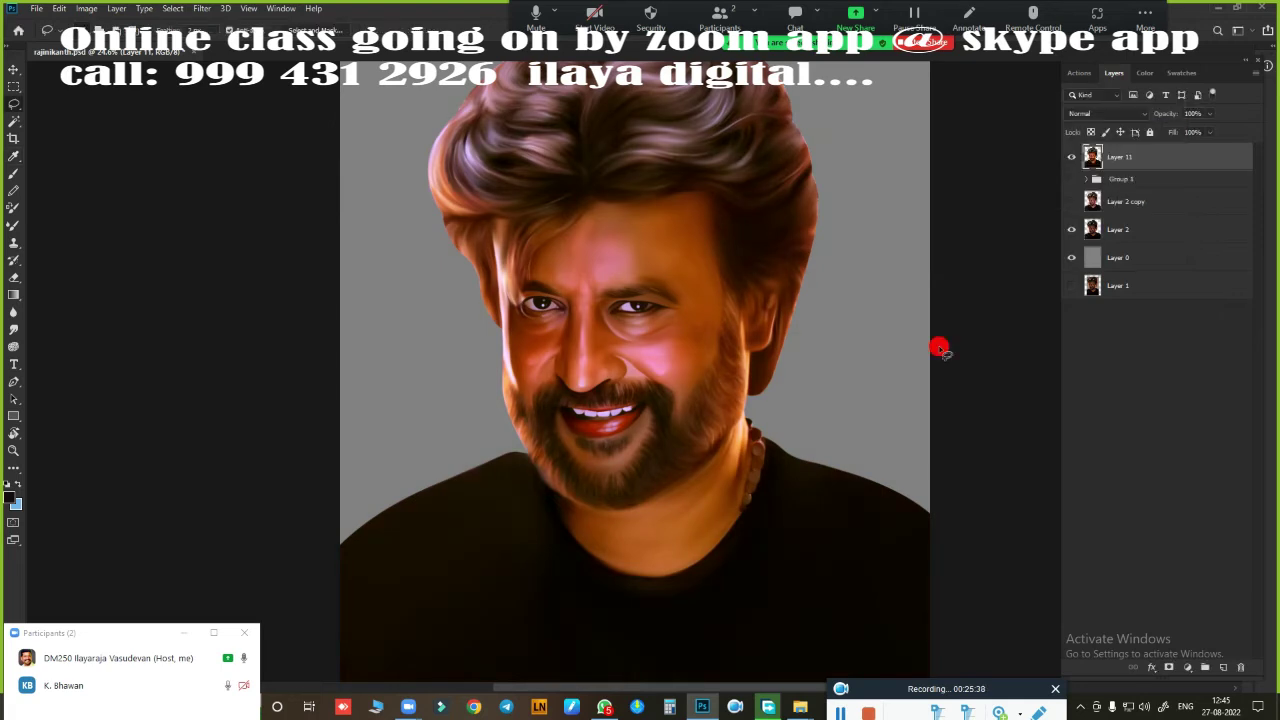
left_click(1071, 157)
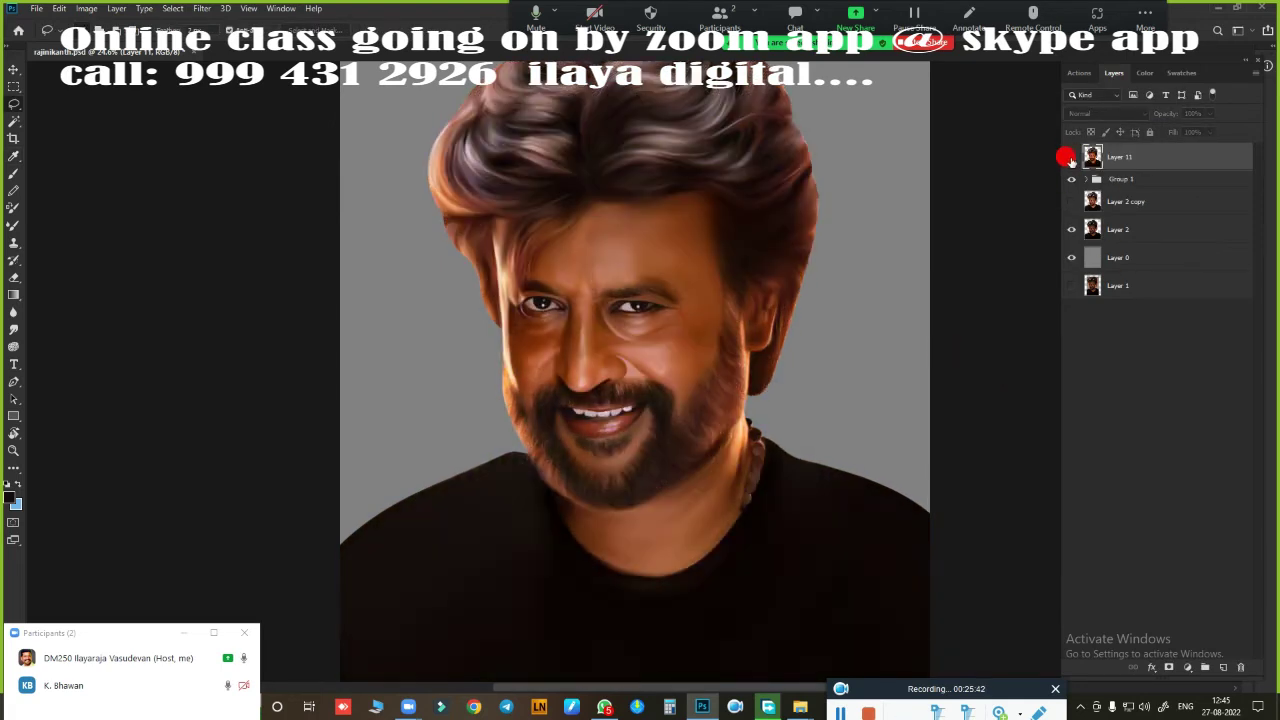
left_click(1071, 157)
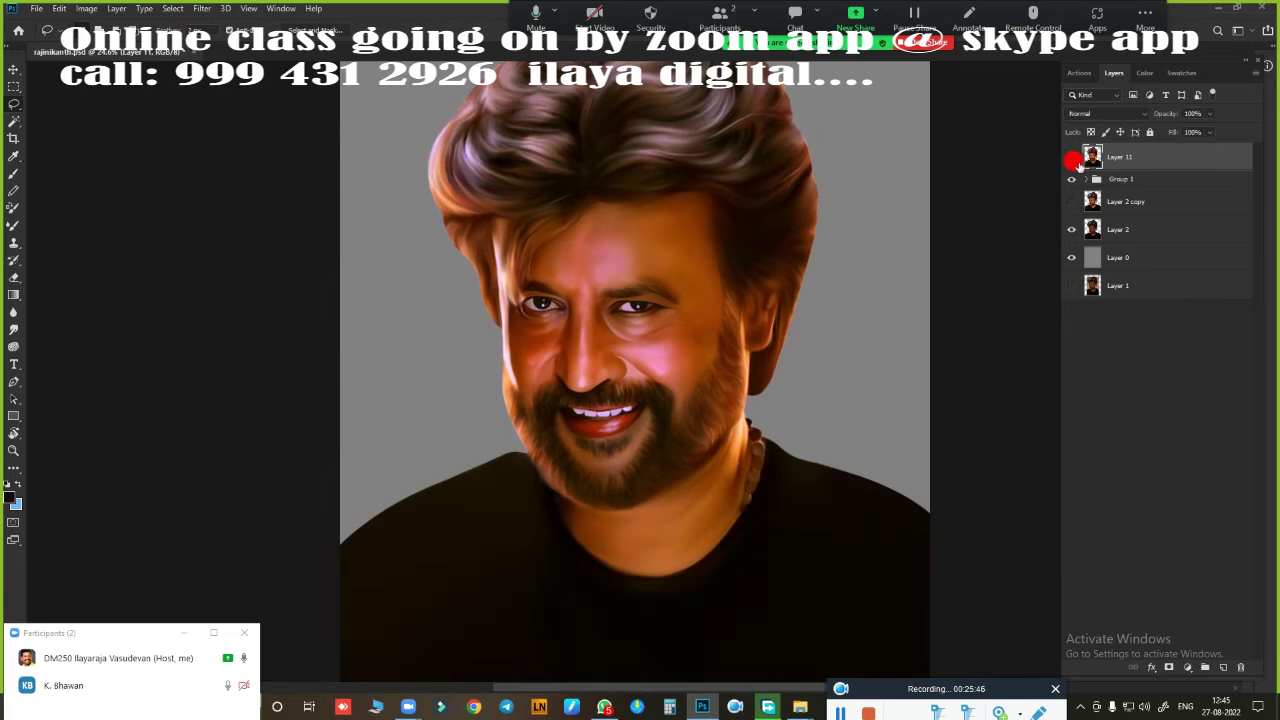
left_click(1071, 157)
left_click(1071, 157)
key("ctrl+m")
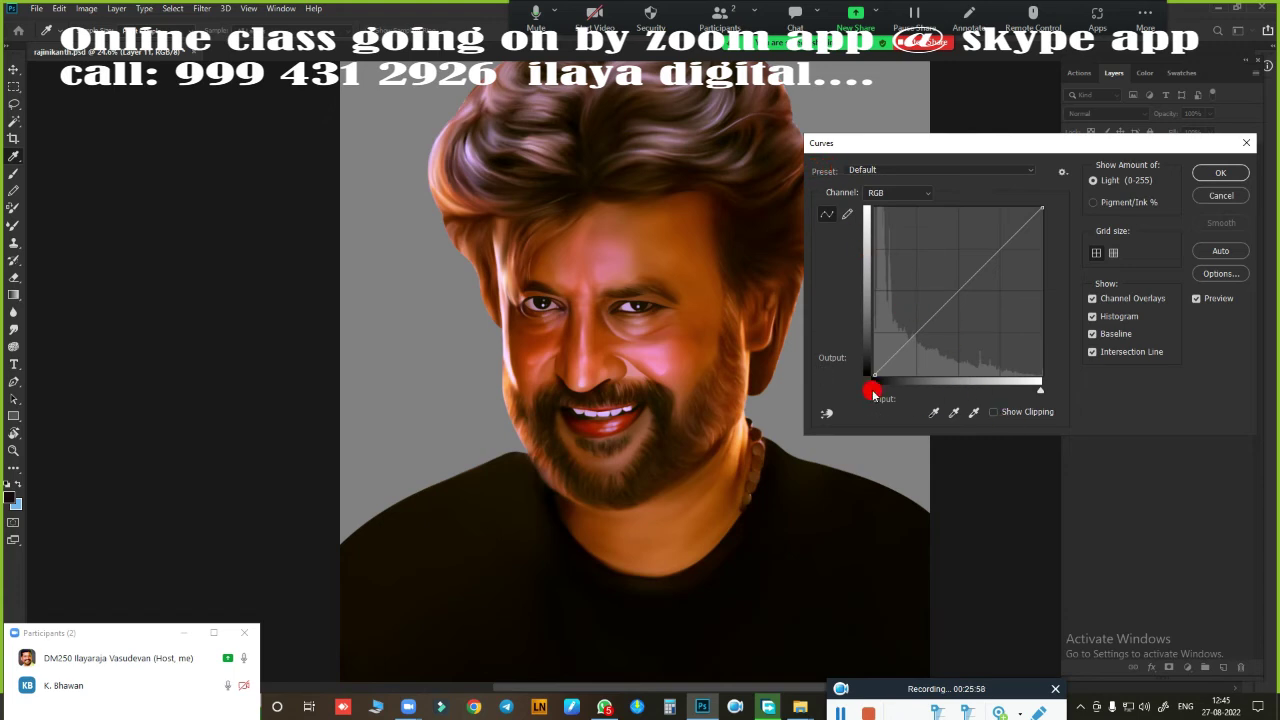
Step: Use Curves to pull in the white point on the RGB, Blue and Green channels
mouse_move(874, 392)
left_mouse_down()
mouse_move(931, 377)
mouse_move(882, 391)
left_mouse_up()
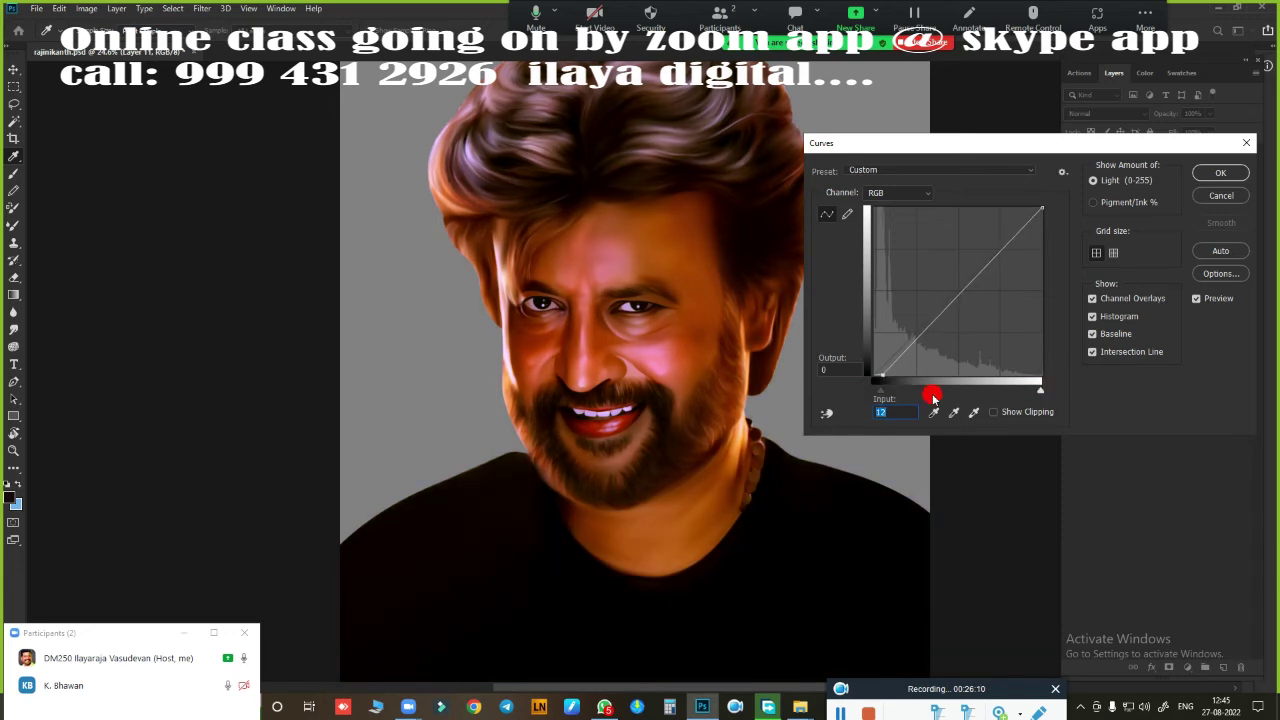
mouse_move(1041, 392)
left_mouse_down()
mouse_move(963, 406)
mouse_move(1041, 394)
mouse_move(1030, 389)
left_mouse_up()
left_click(899, 192)
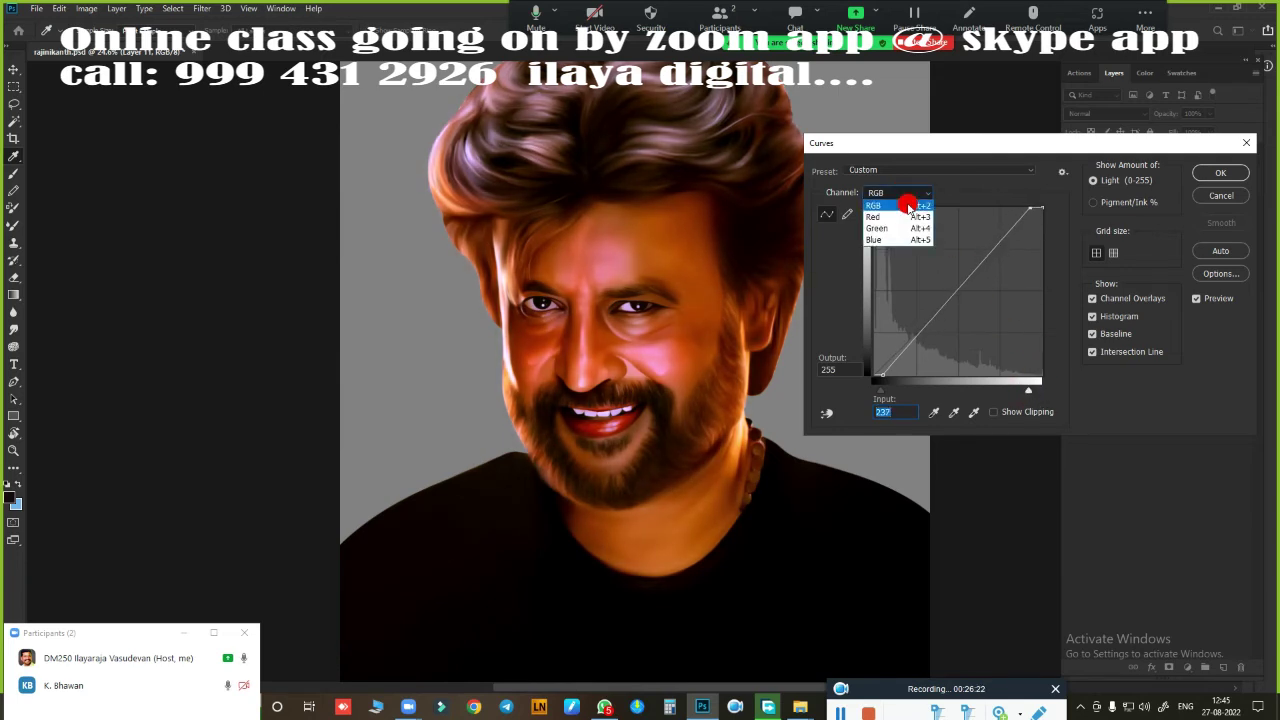
left_click(897, 238)
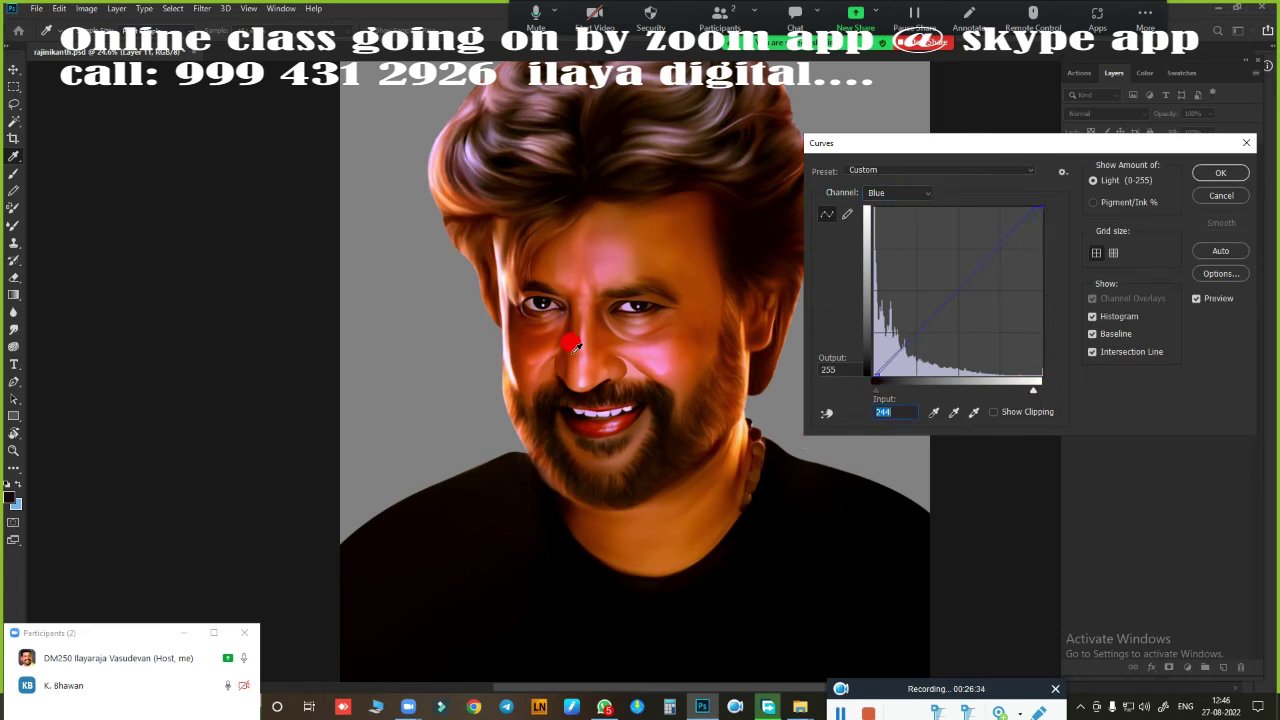
left_click(899, 192)
left_click(897, 222)
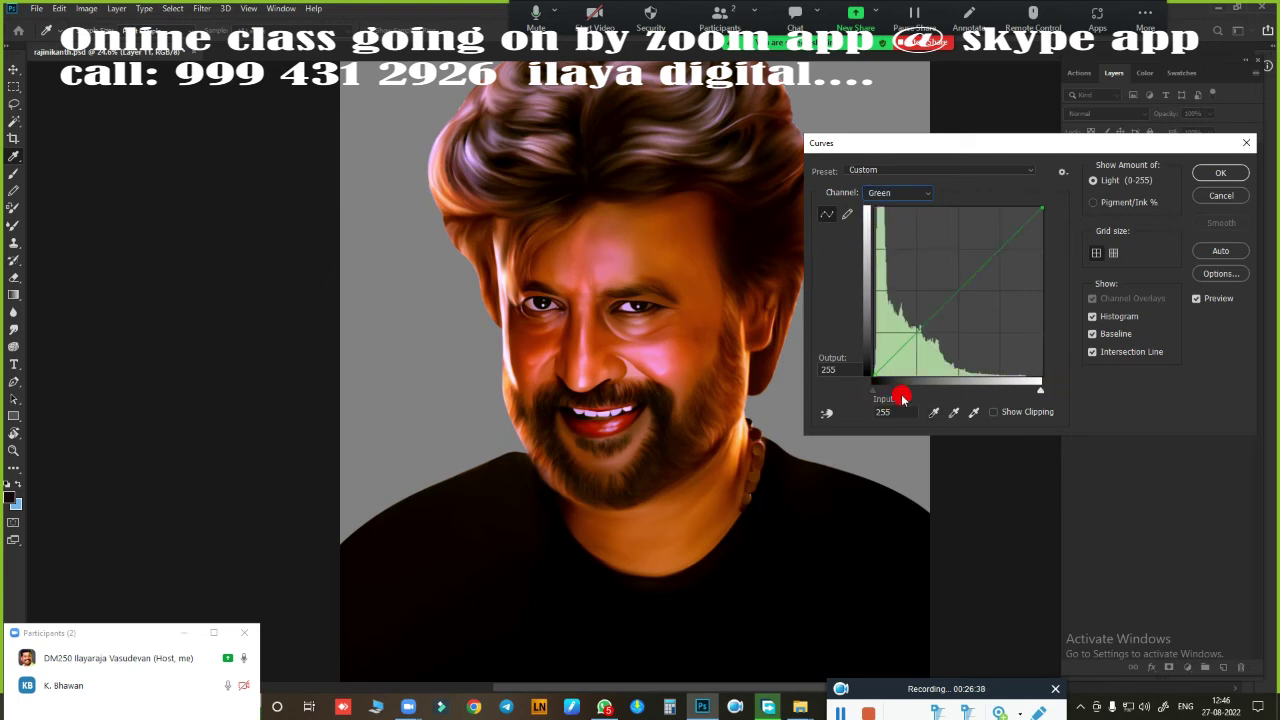
left_click_drag(1047, 391, 1033, 393)
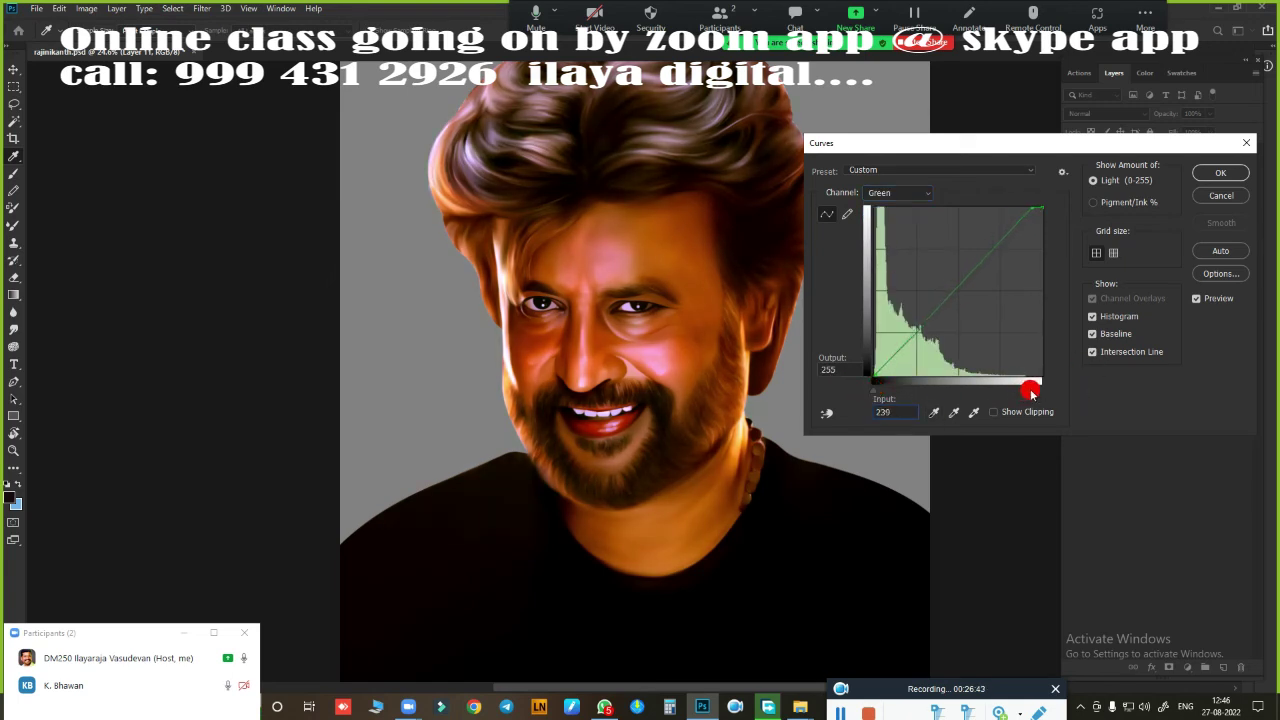
left_click(1207, 177)
Step: Toggle the painted Layer 11 against the original photo while zooming in on the eyes
scroll(795, 456, "down", 3)
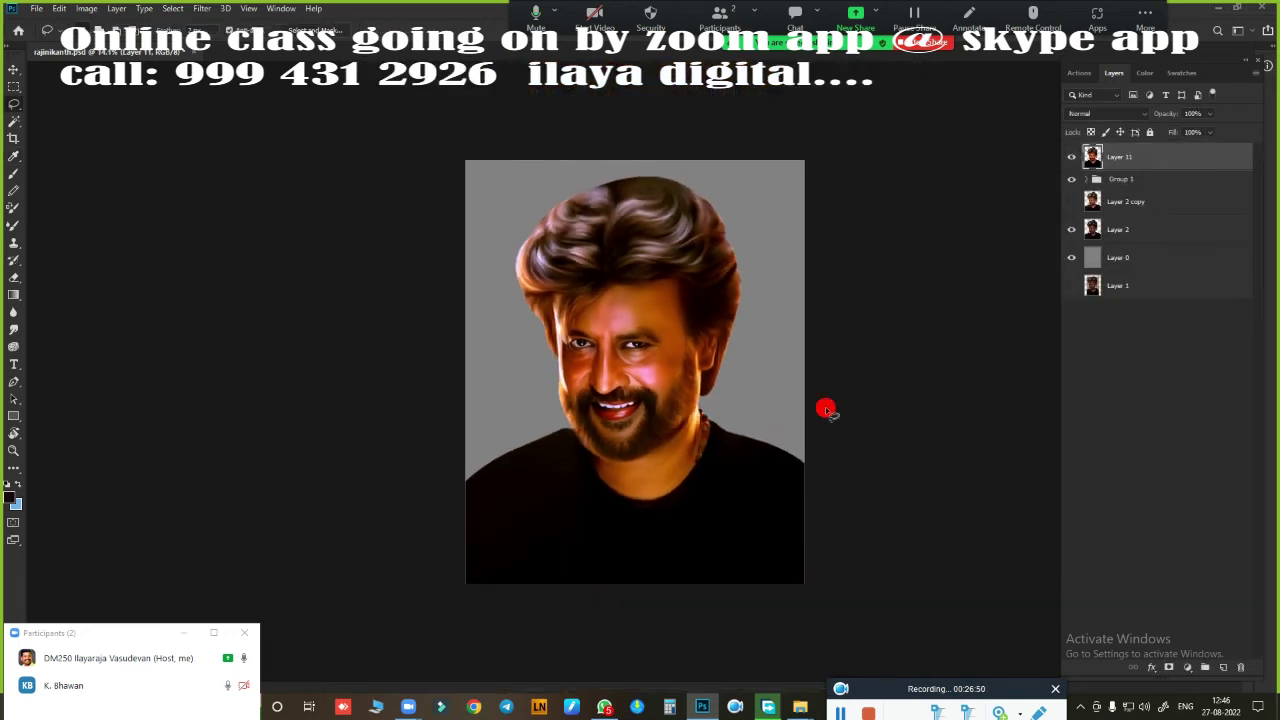
left_click(1071, 157)
left_click(1071, 157)
left_click(1071, 157)
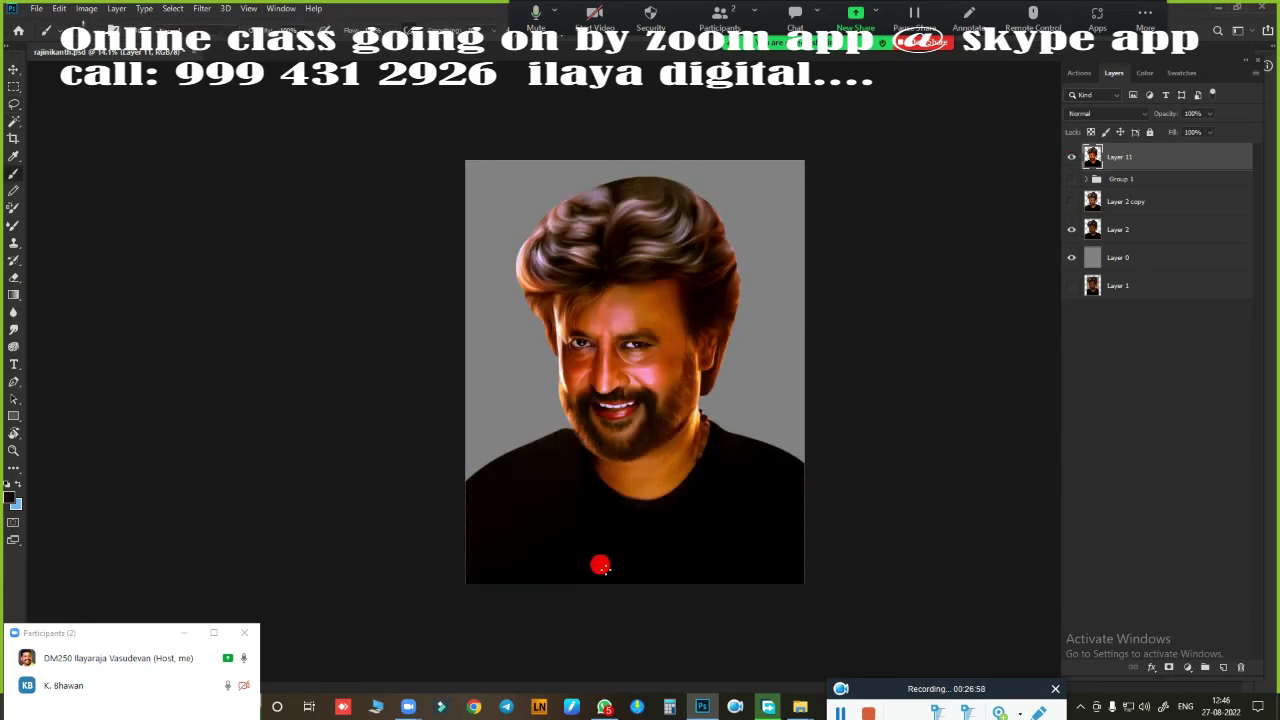
right_click(595, 343)
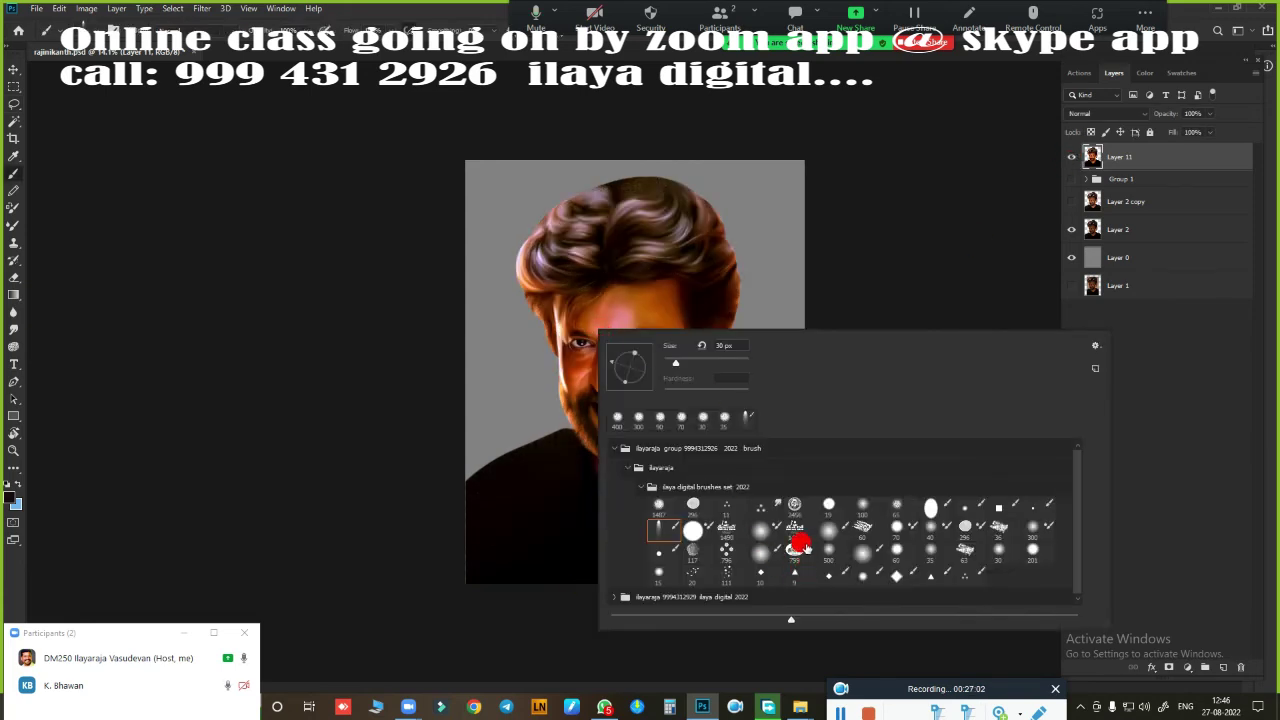
left_click(503, 103)
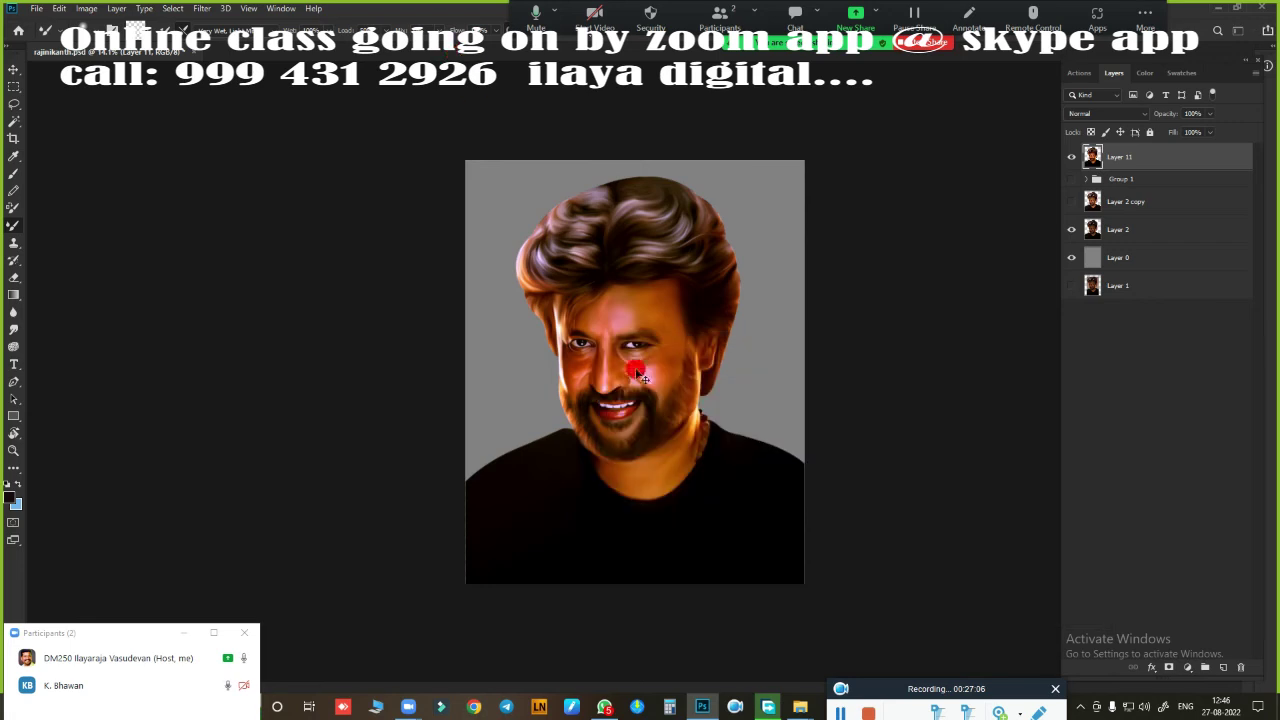
left_click_drag(437, 371, 686, 357)
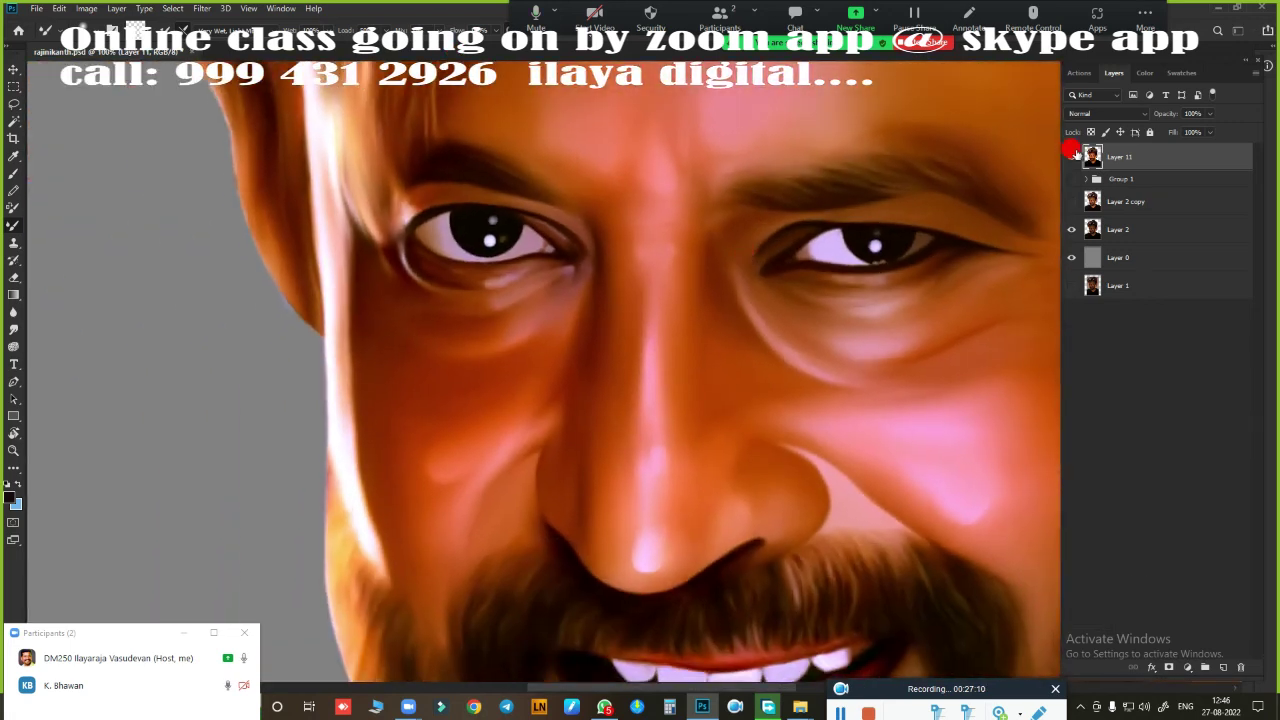
left_click(1071, 157)
key("ctrl+0")
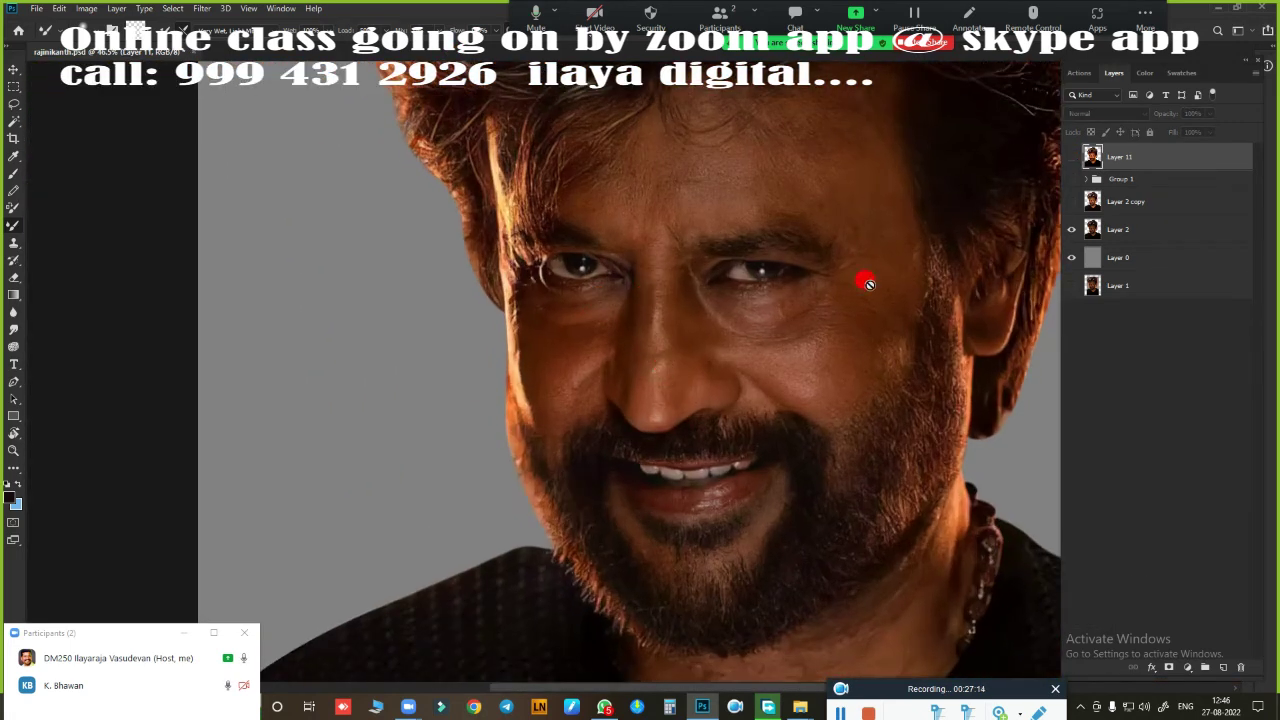
left_click_drag(637, 380, 731, 354)
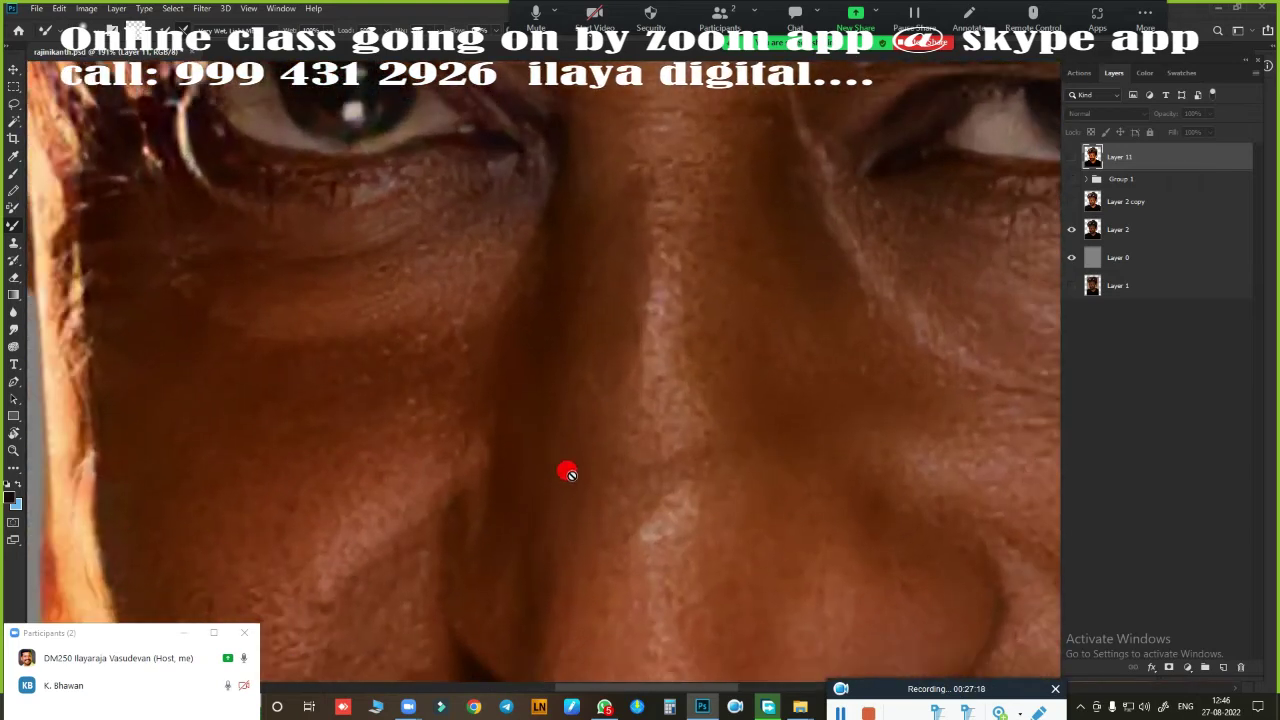
left_click(1071, 157)
Step: Spot-heal the dark mark between the eyes, then add a new empty Layer 12
scroll(690, 330, "up", 2)
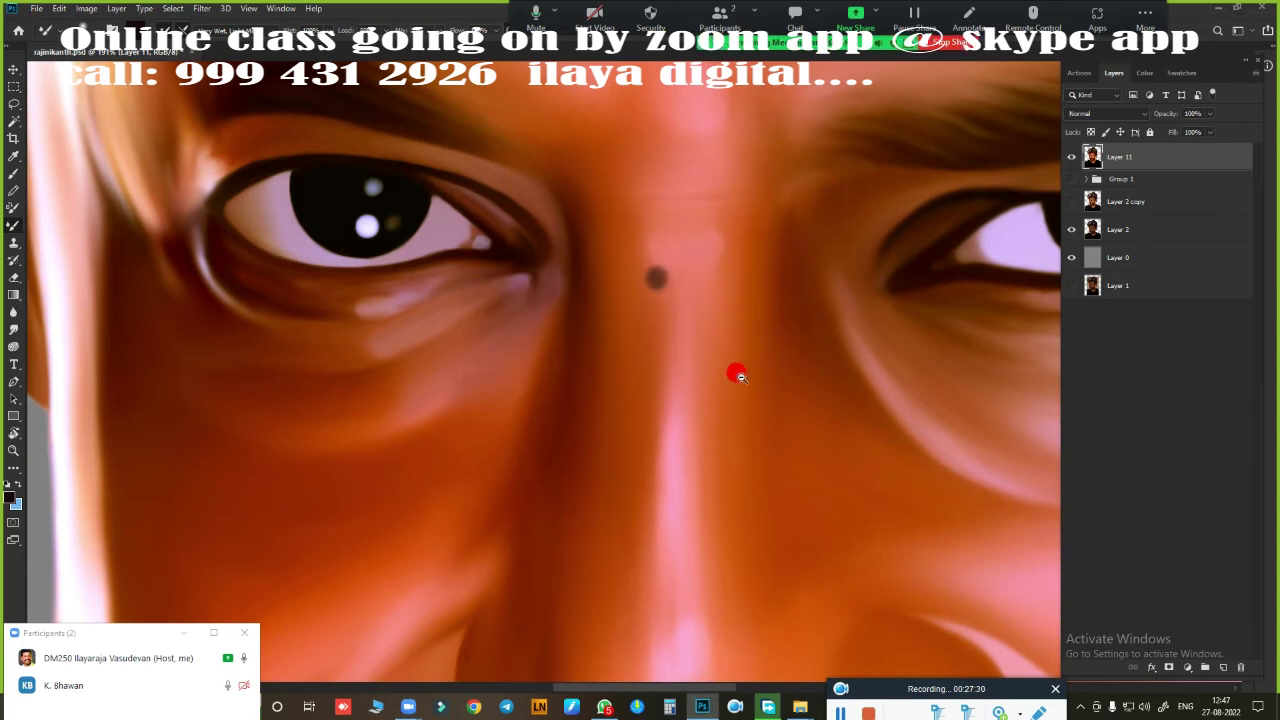
scroll(736, 375, "down", 2)
scroll(729, 383, "up", 2)
left_click(648, 272)
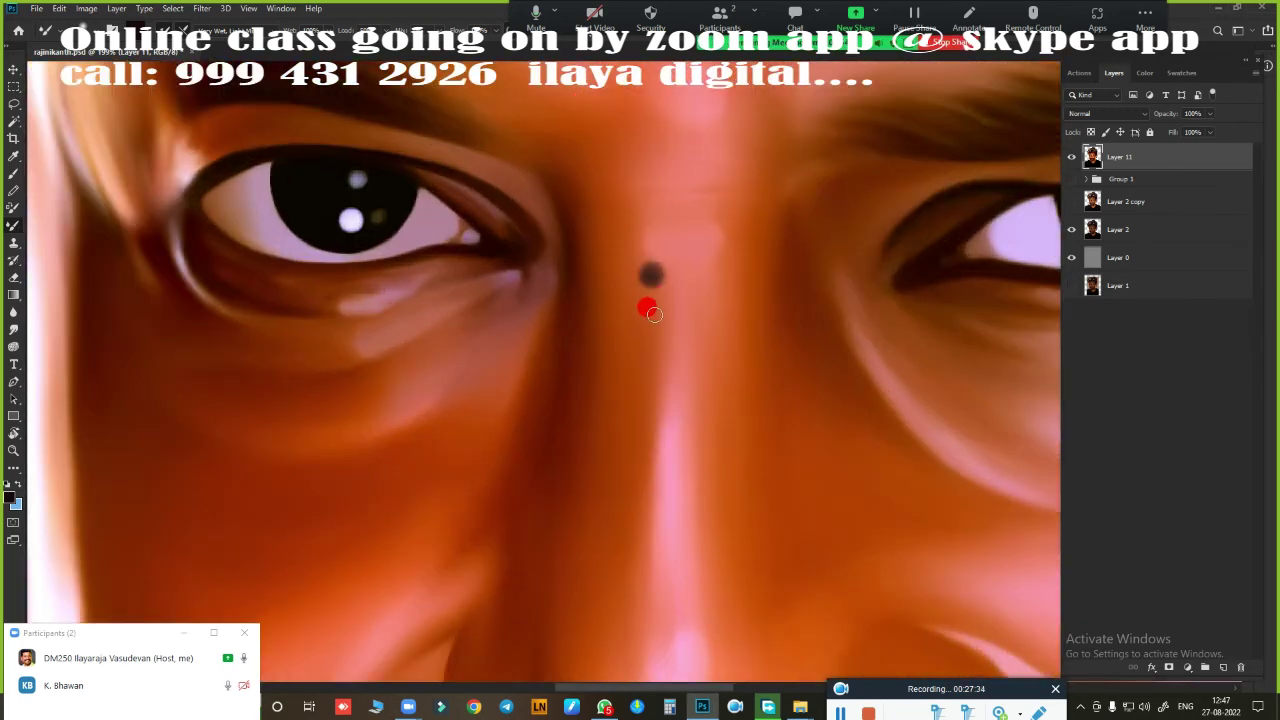
key("j")
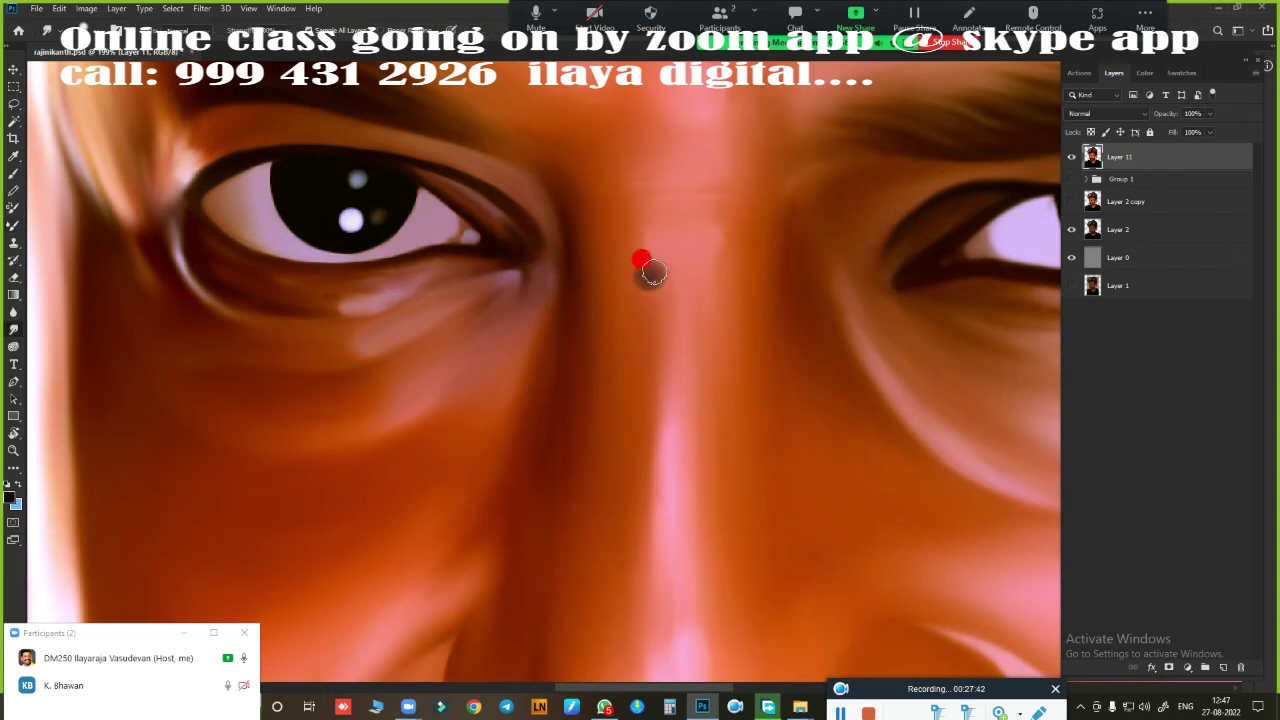
scroll(649, 273, "down", 3)
scroll(789, 486, "up", 1)
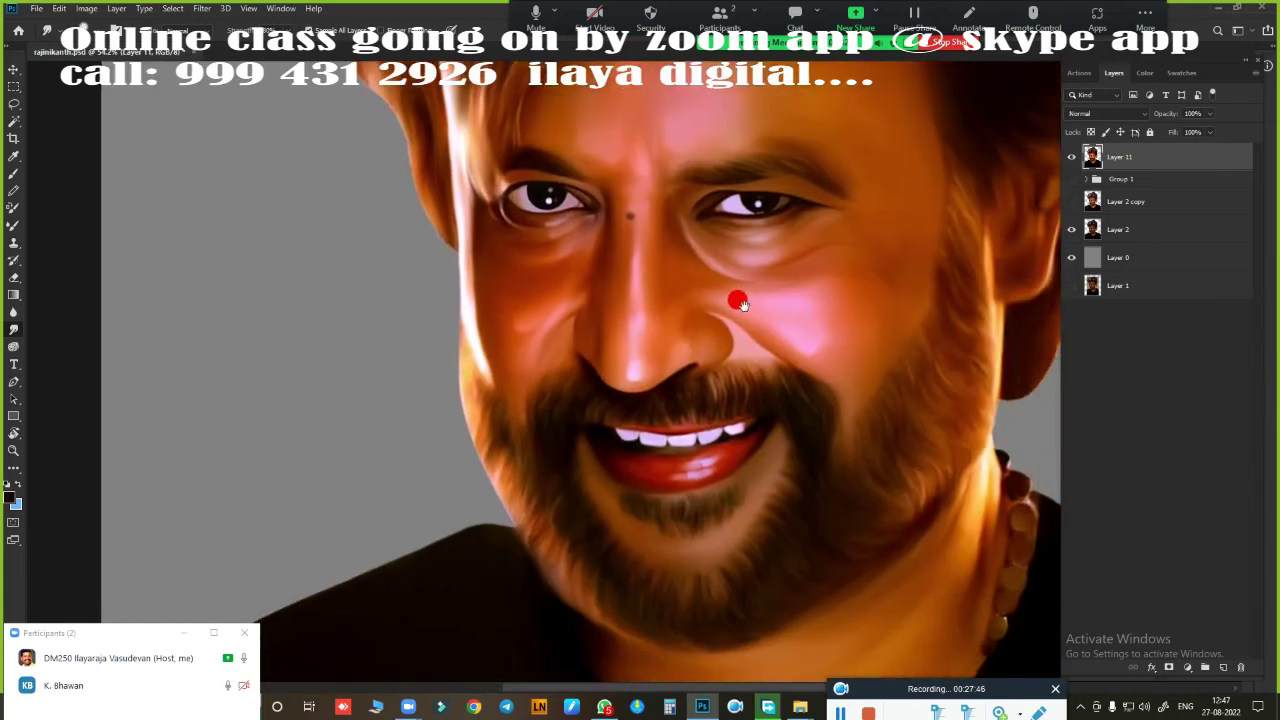
scroll(780, 351, "up", 2)
left_click_drag(703, 292, 733, 405)
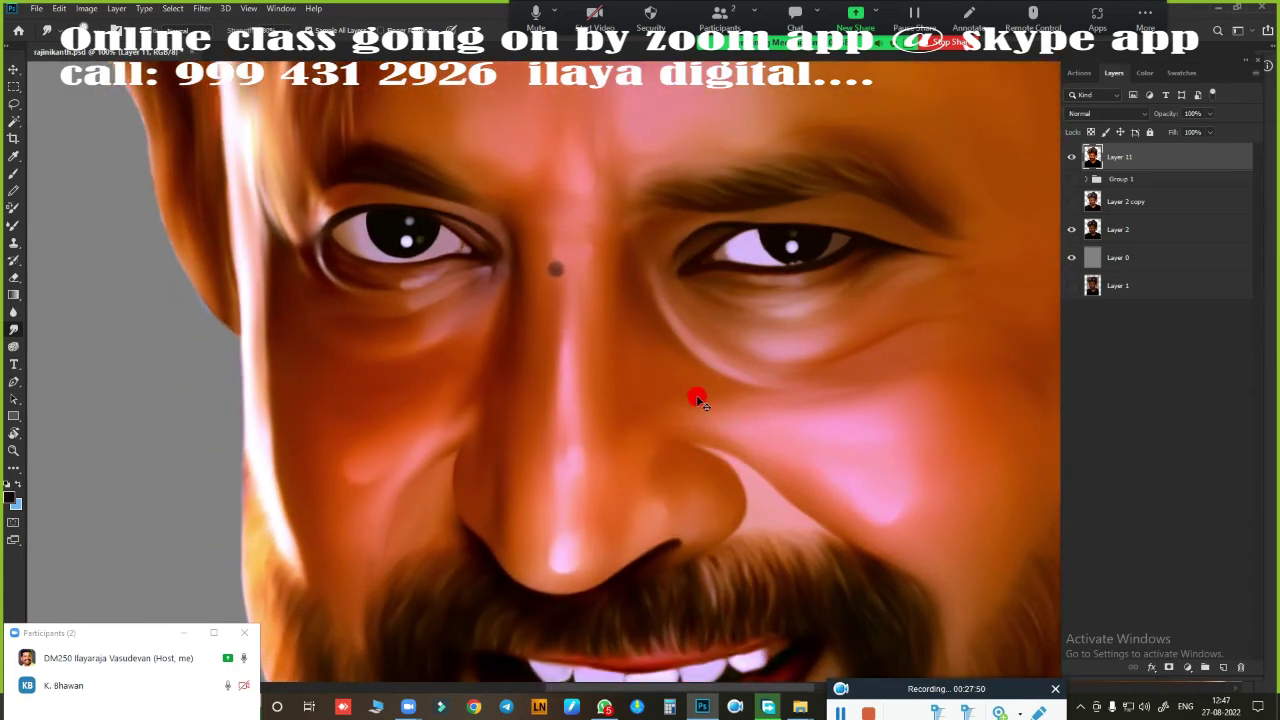
scroll(727, 392, "down", 2)
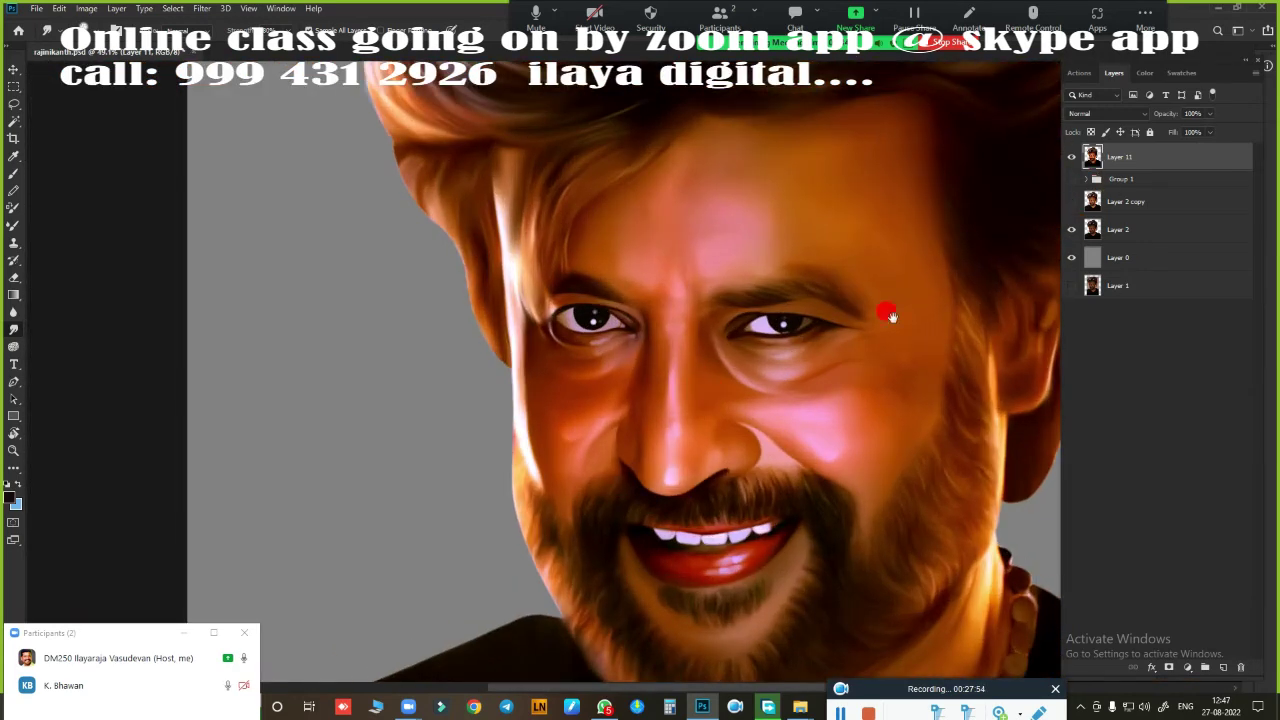
scroll(890, 316, "down", 2)
scroll(849, 331, "down", 1)
scroll(871, 309, "up", 1)
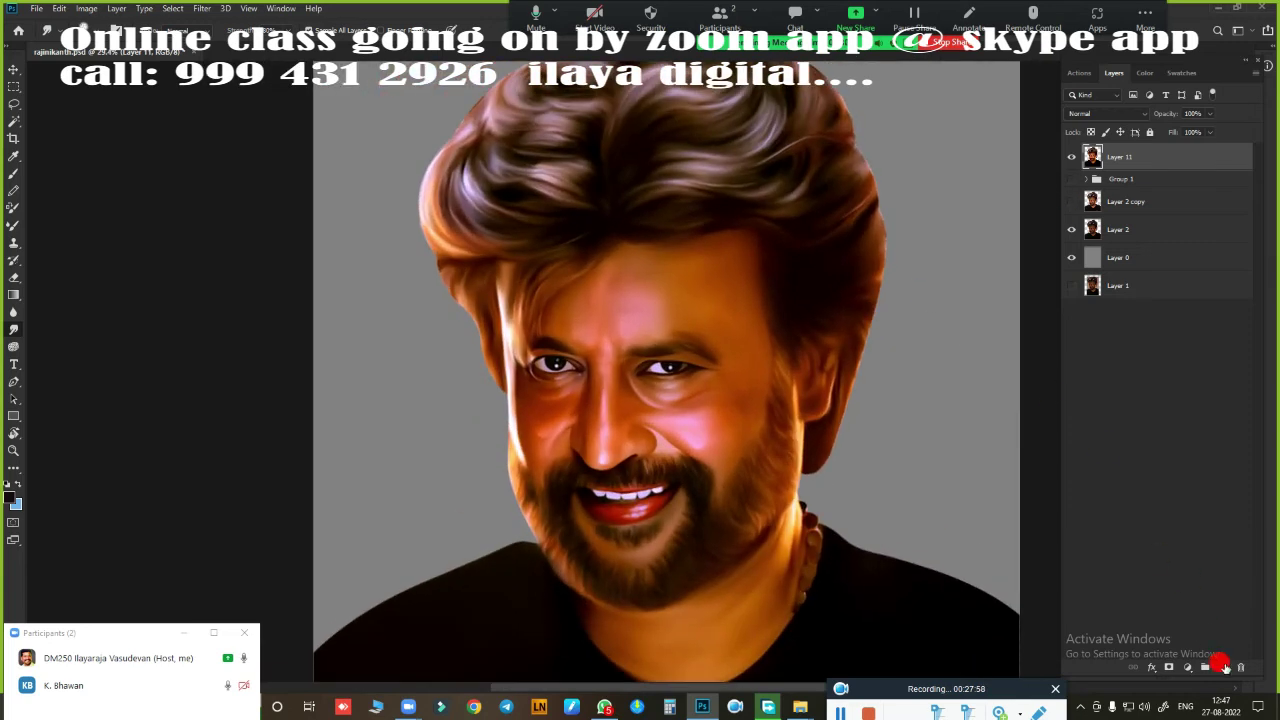
left_click(1223, 667)
Step: Load the figure's outline as a selection, with a soft round brush and yellow colour
scroll(893, 424, "down", 1)
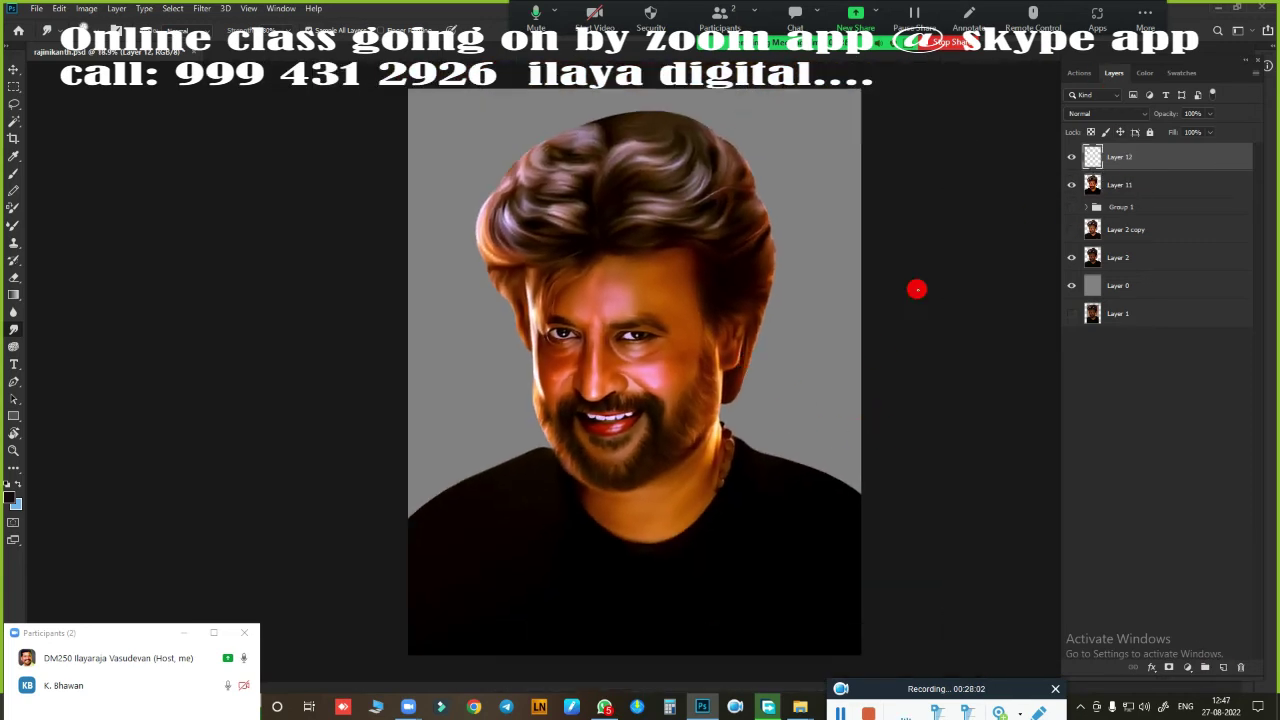
left_click(1092, 186, "ctrl")
right_click(752, 440)
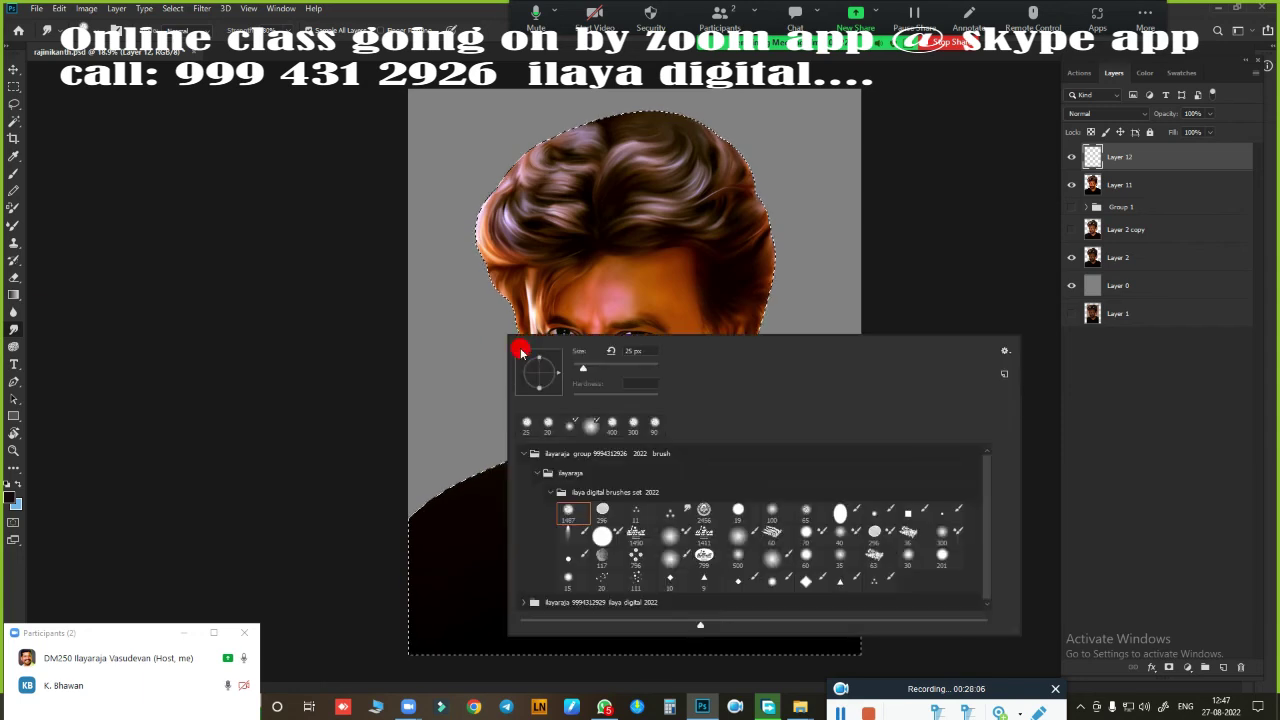
double_click(768, 558)
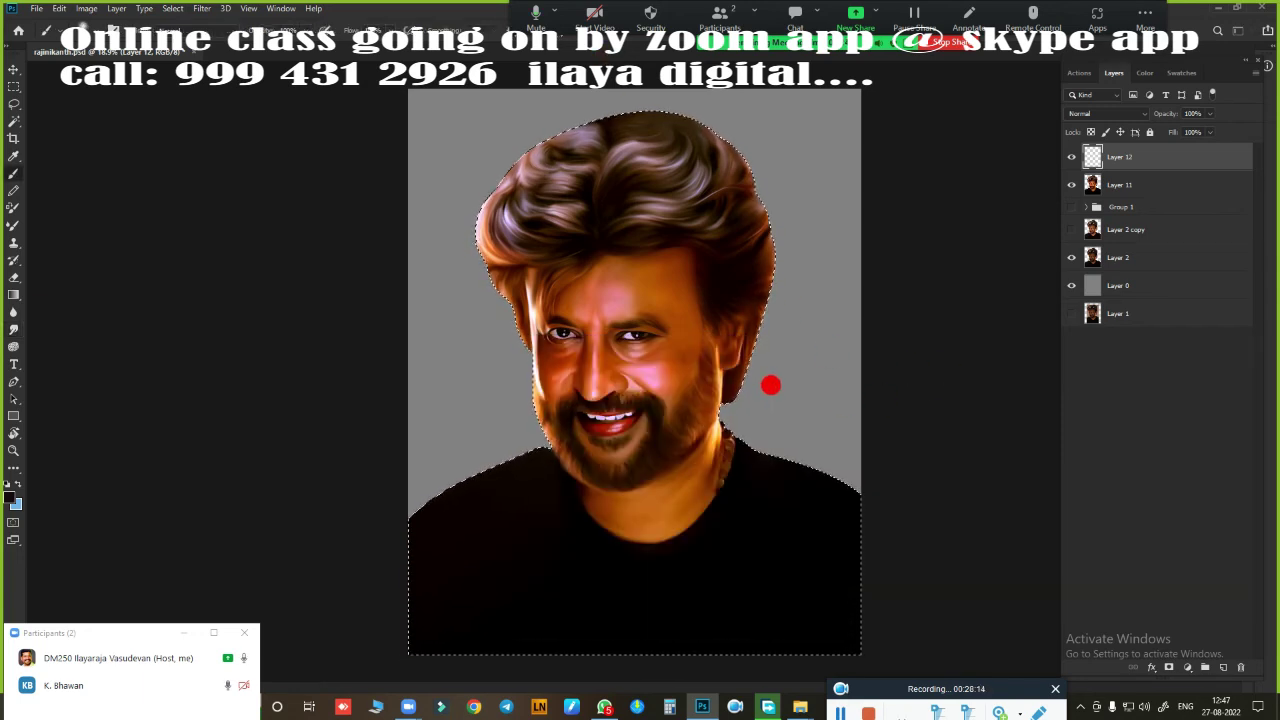
left_click(1181, 72)
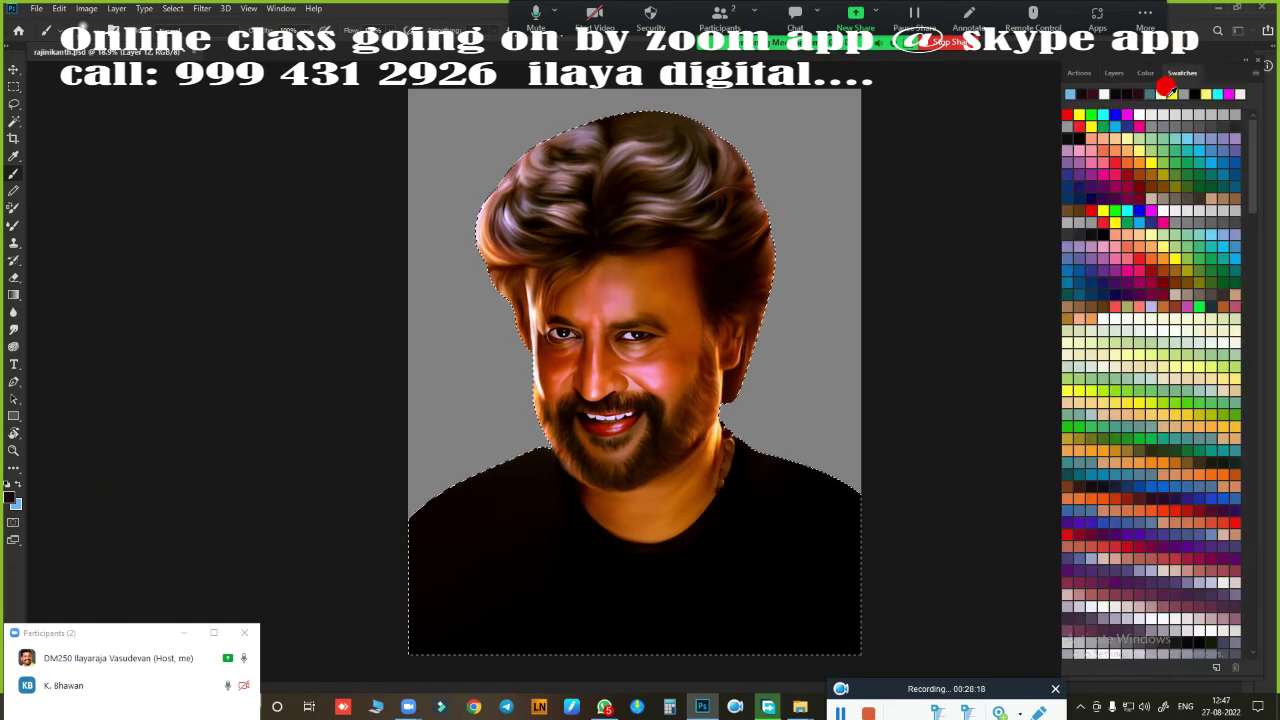
left_click(1080, 108)
left_click(1113, 72)
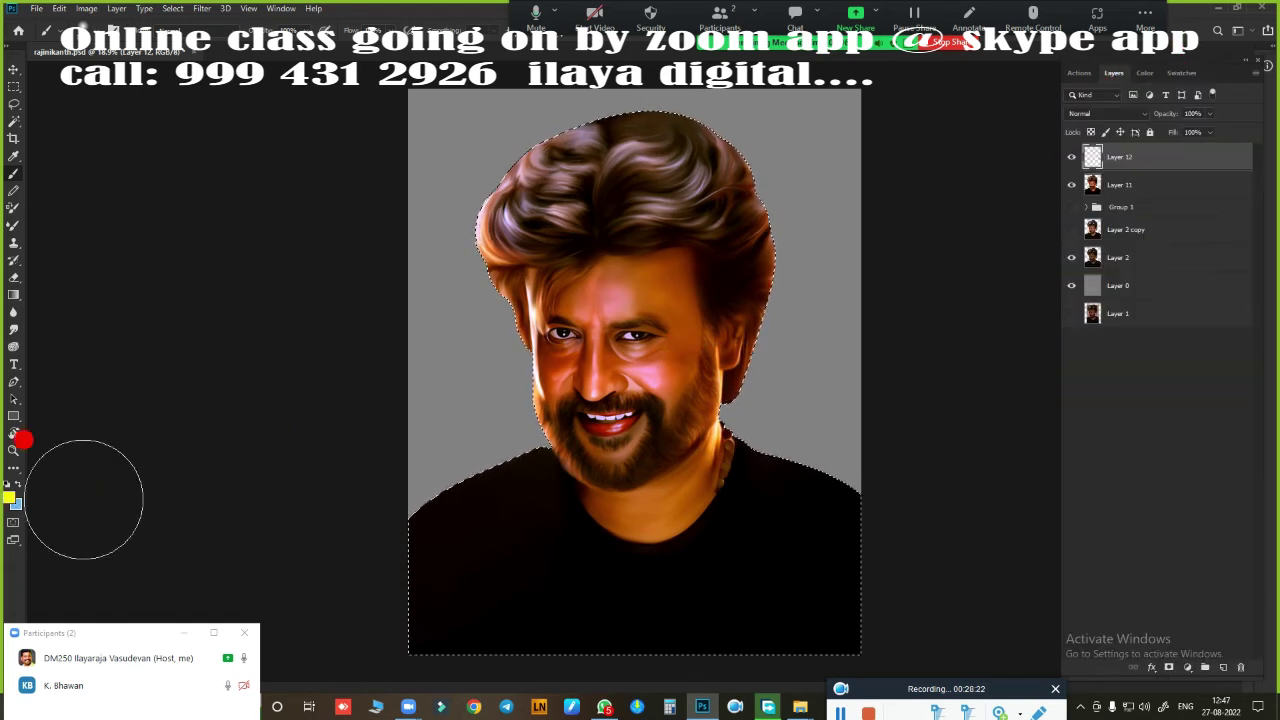
Step: Paint yellow over the right half of the hair and shoulder
key("ctrl+d")
key("ctrl+plus")
key("ctrl+shift+d")
key("b")
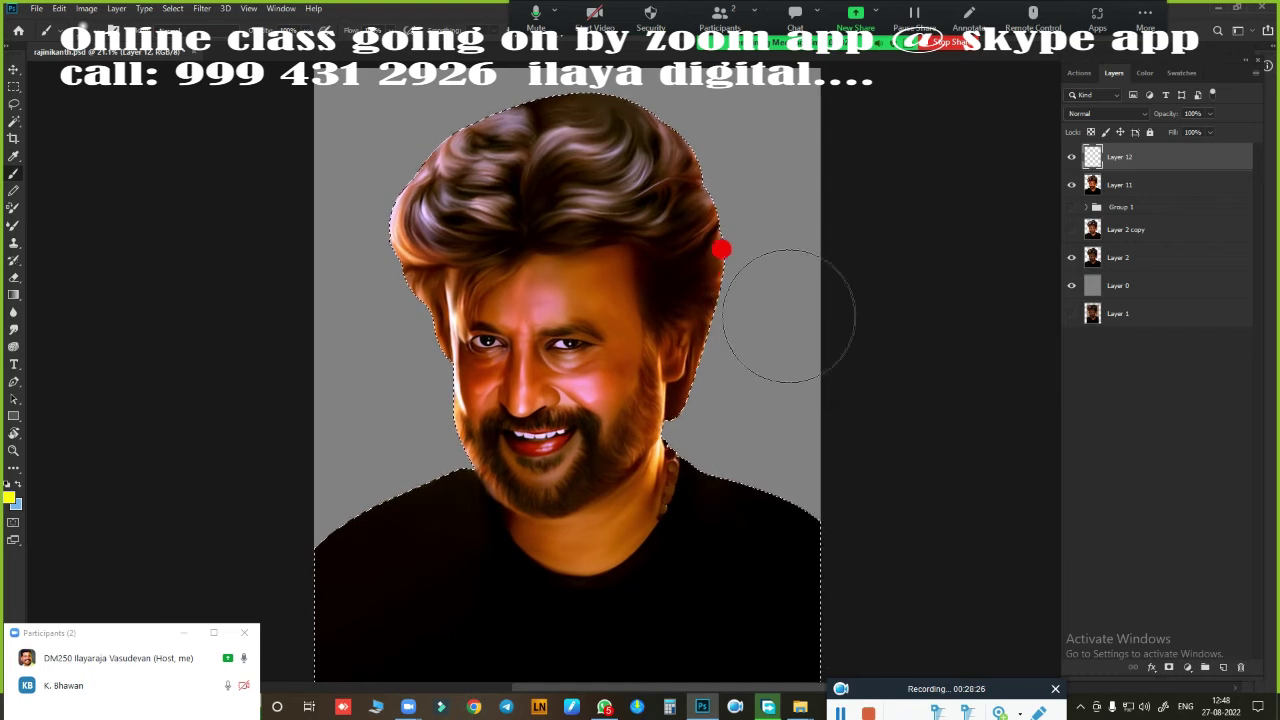
mouse_move(580, 150)
left_mouse_down()
mouse_move(632, 135)
mouse_move(870, 580)
left_mouse_up()
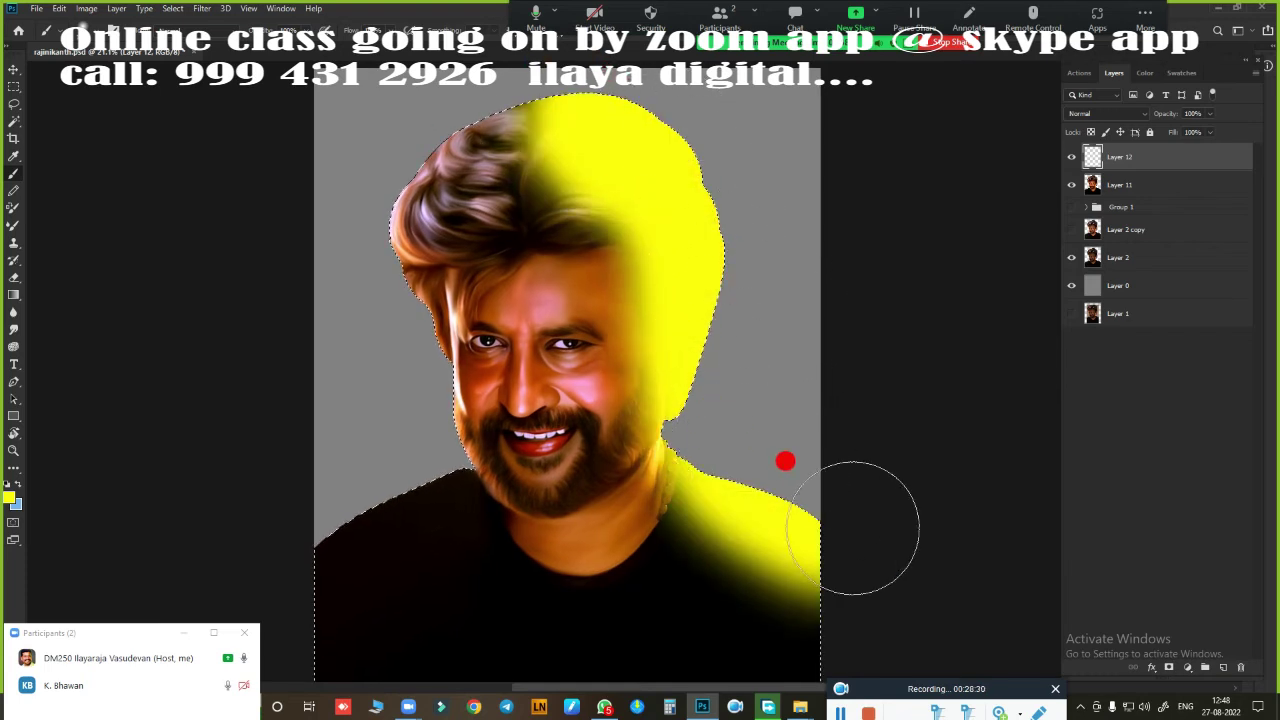
Step: Set Layer 12 to Overlay and shift its hue about +102 so the right hair glows green
left_click(1104, 113)
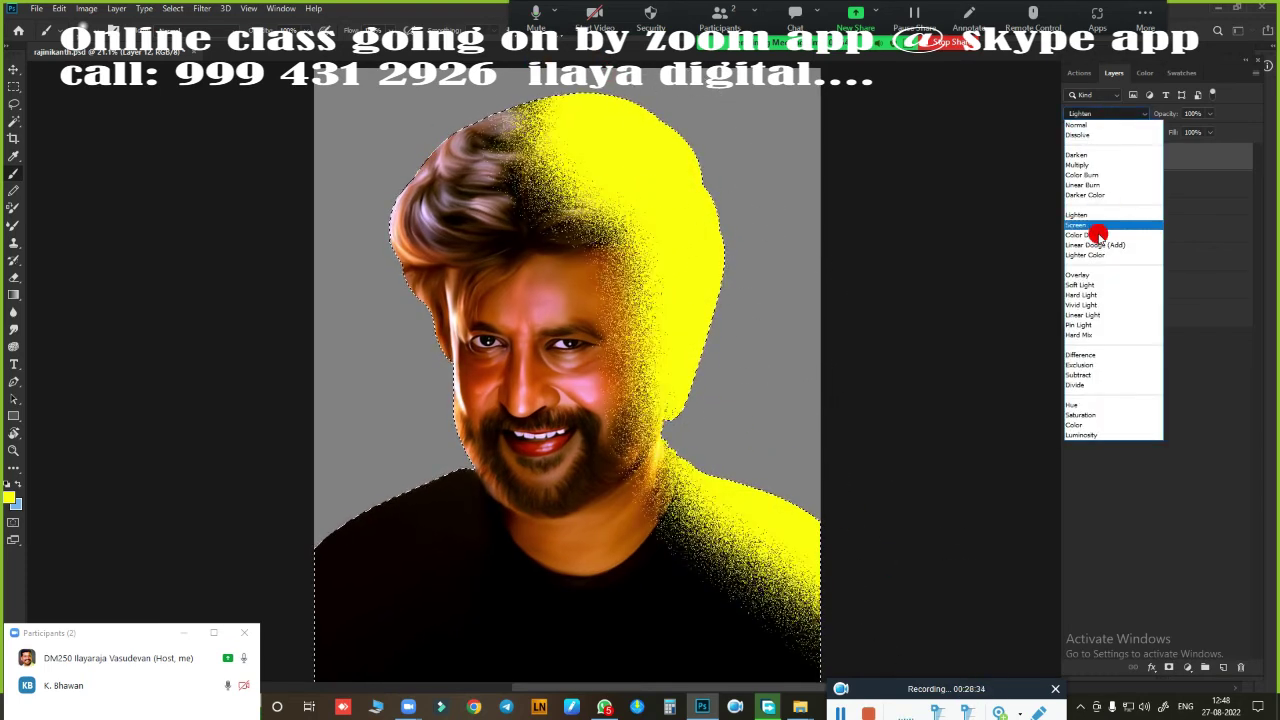
left_click(1170, 233)
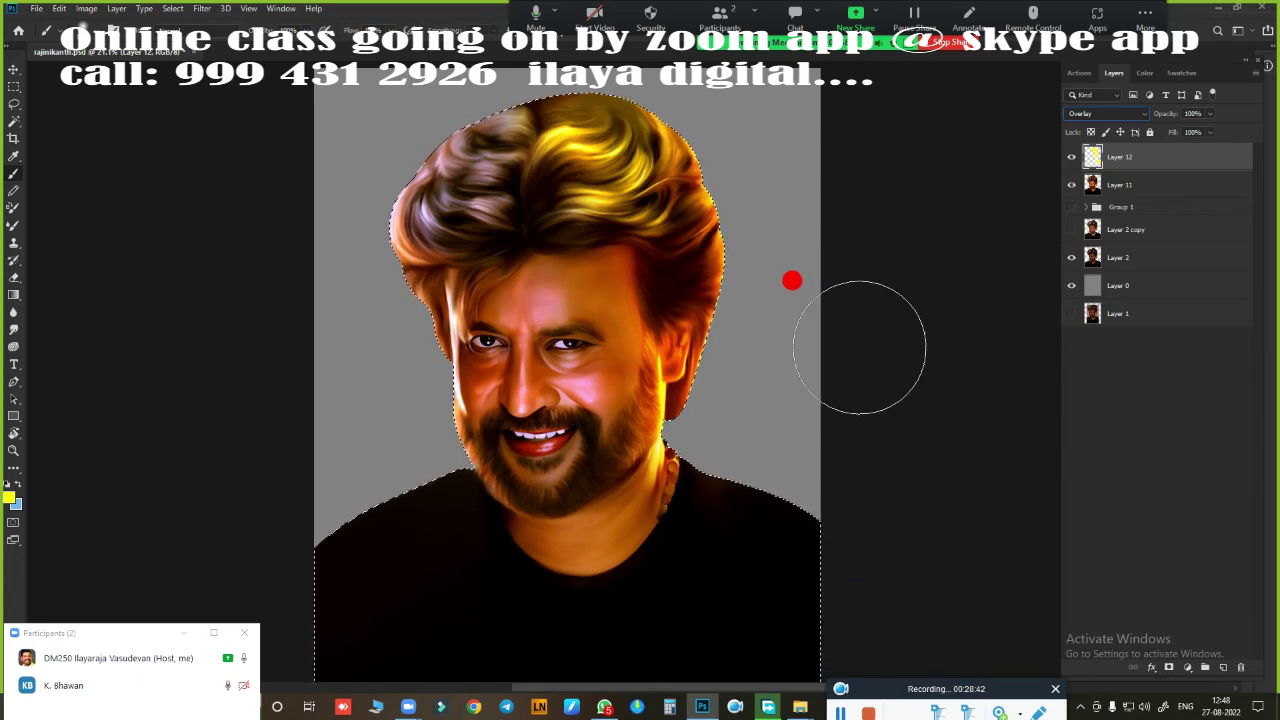
key("i")
key("ctrl+u")
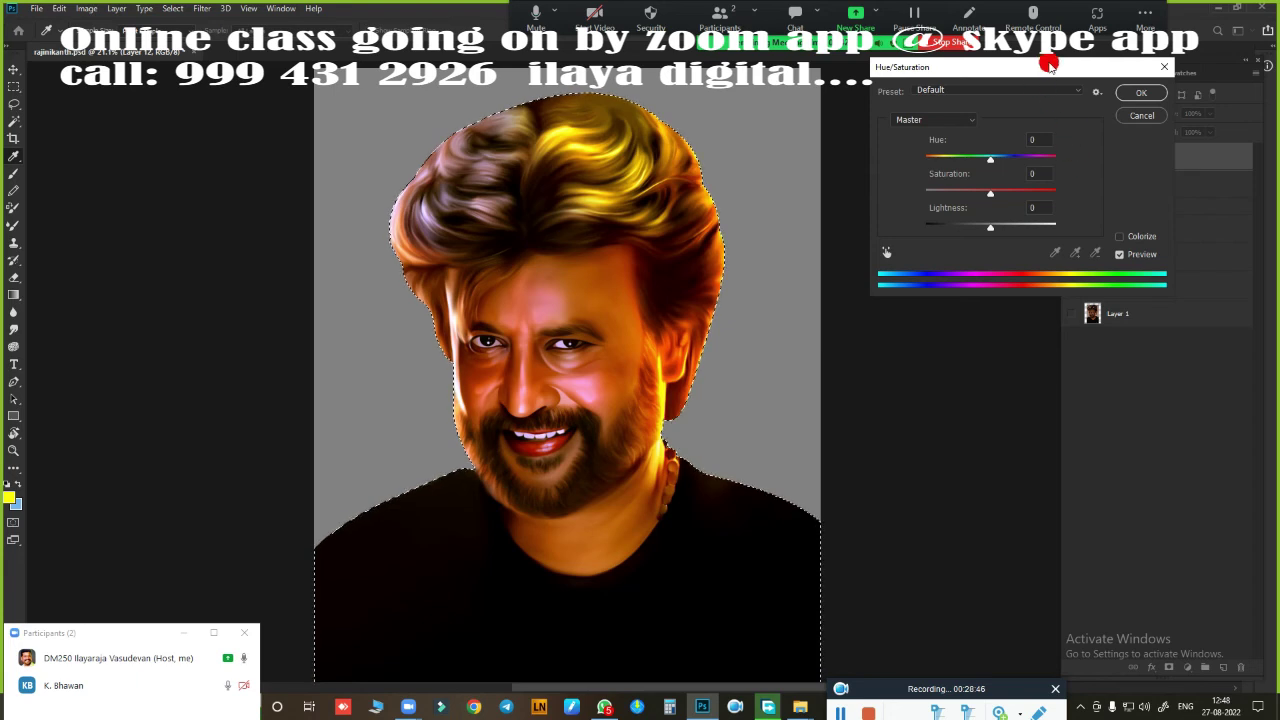
left_click_drag(1049, 65, 987, 102)
mouse_move(928, 196)
left_mouse_down()
mouse_move(864, 196)
mouse_move(994, 195)
left_mouse_up()
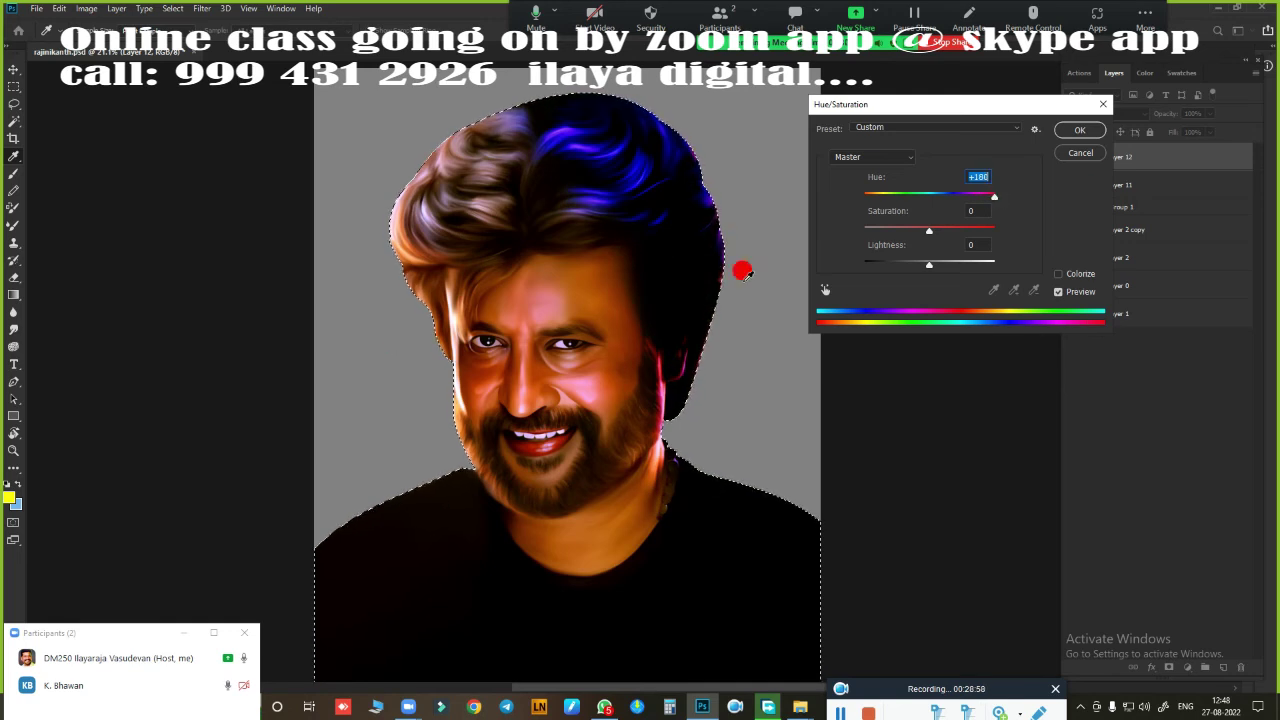
mouse_move(1004, 195)
left_mouse_down()
mouse_move(871, 222)
mouse_move(883, 209)
mouse_move(925, 224)
mouse_move(1000, 206)
mouse_move(956, 223)
left_mouse_up()
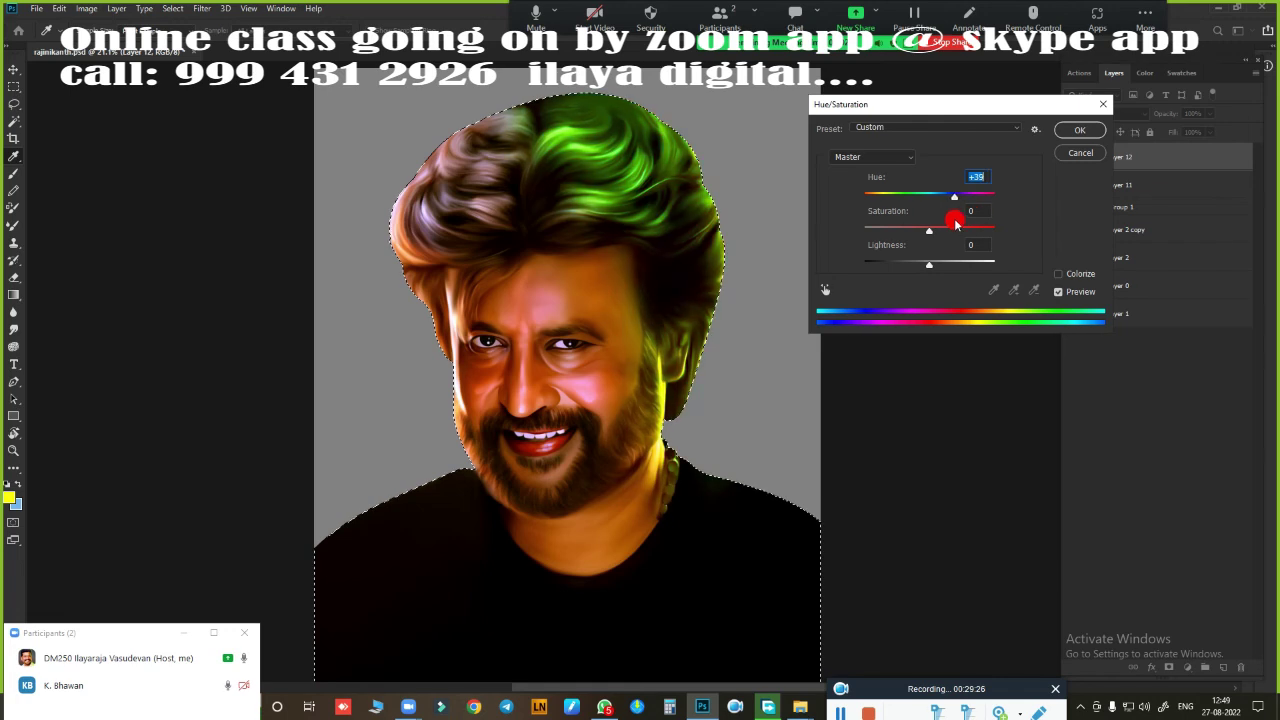
left_click(1076, 132)
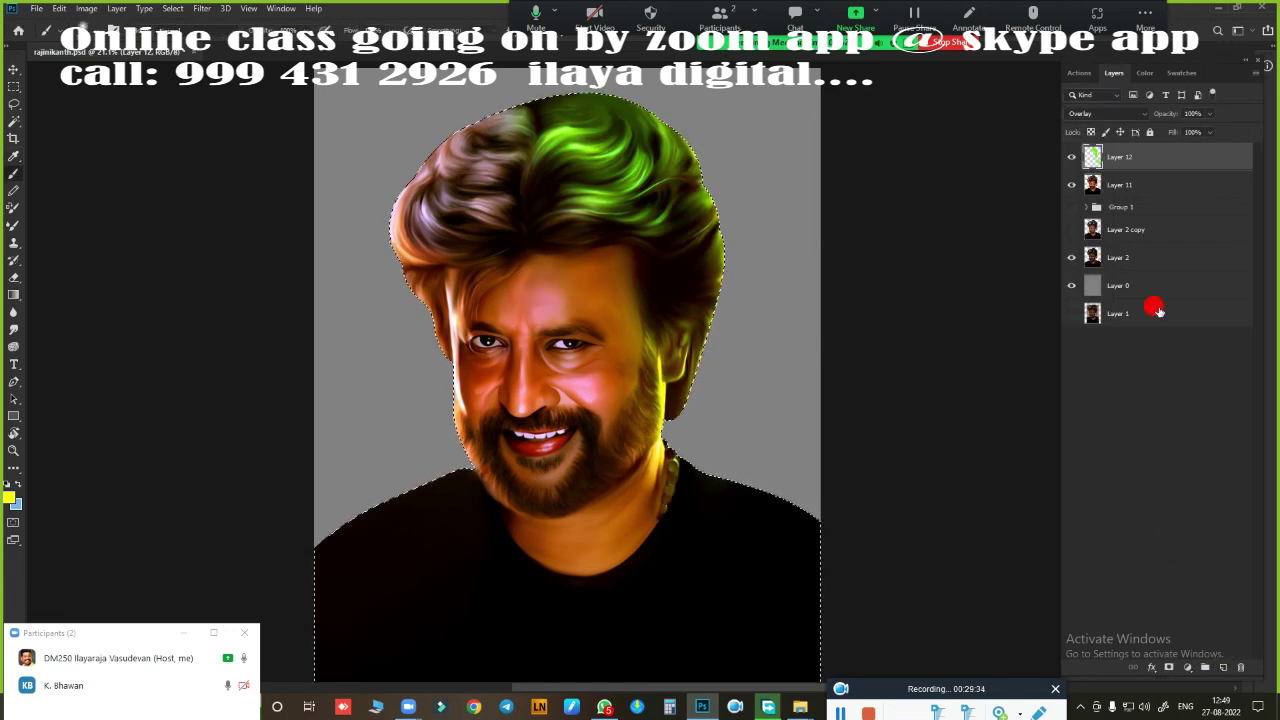
Step: Add Overlay Layer 13, paint over the left and top hair, and hue-shift it toward pink
left_click(1222, 666)
left_click(1105, 113)
left_click(1091, 248)
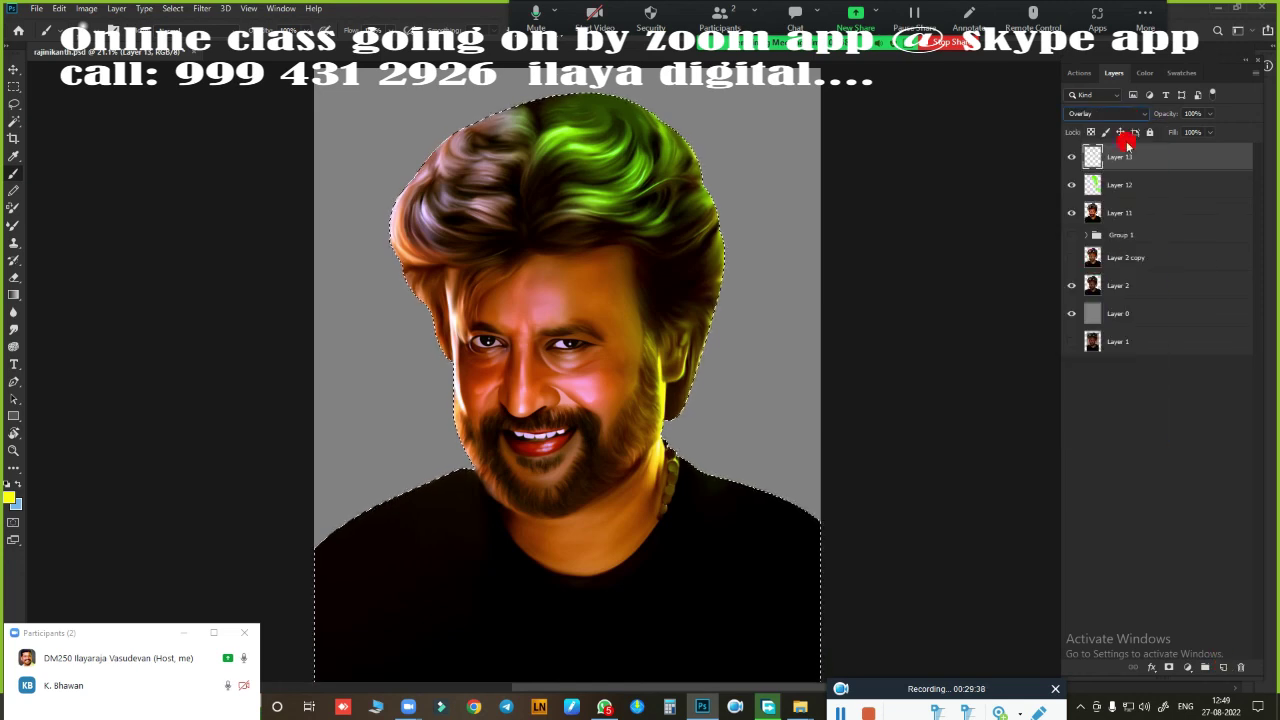
left_click_drag(500, 160, 312, 534)
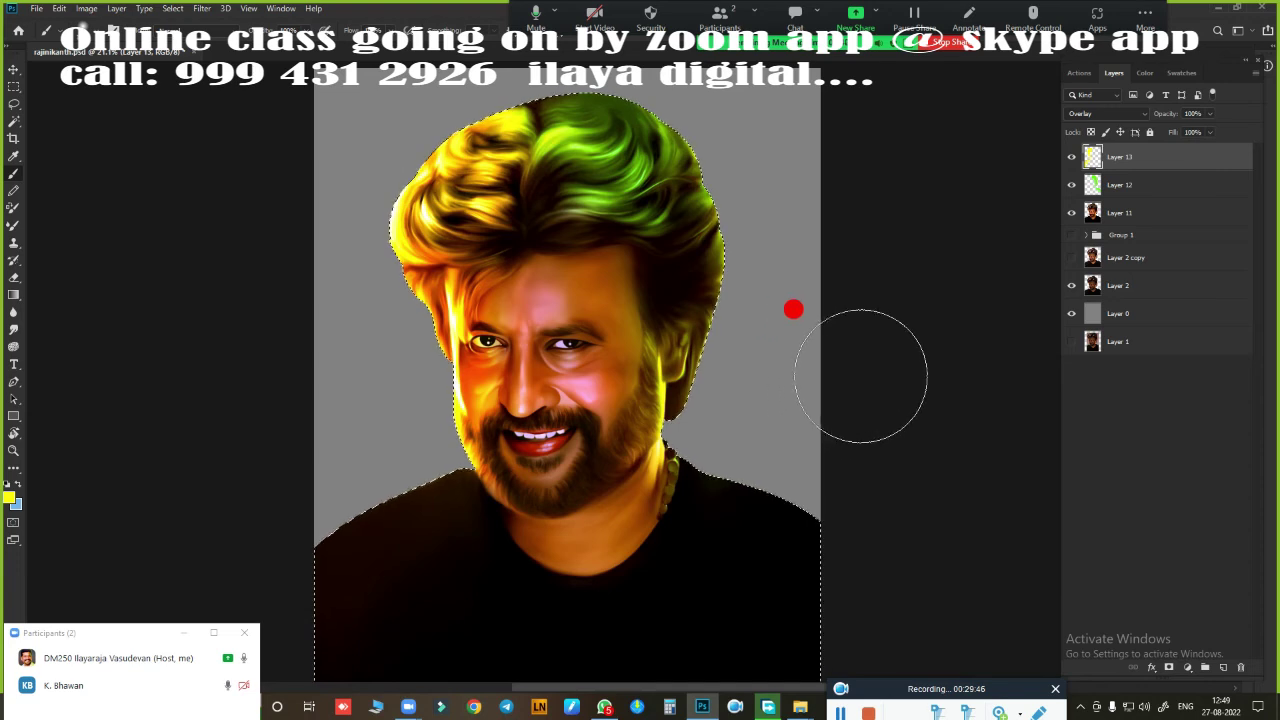
key("ctrl+u")
left_click_drag(929, 196, 892, 218)
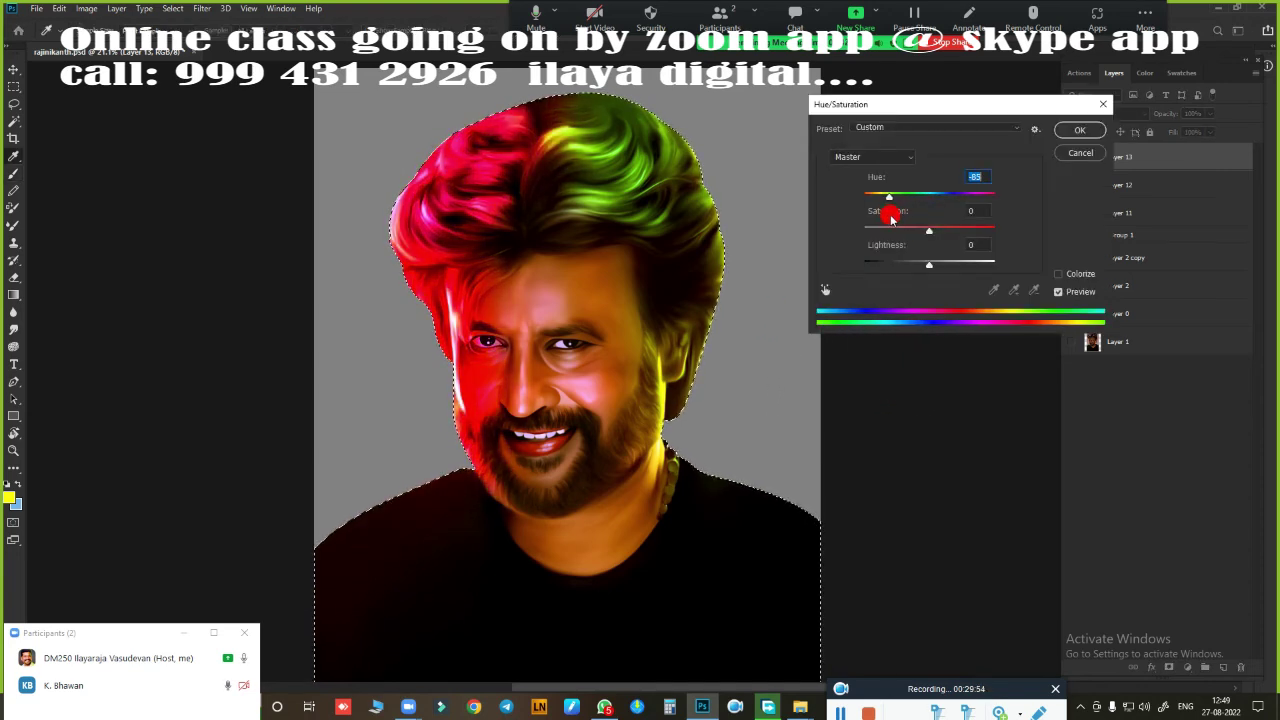
left_click(1080, 131)
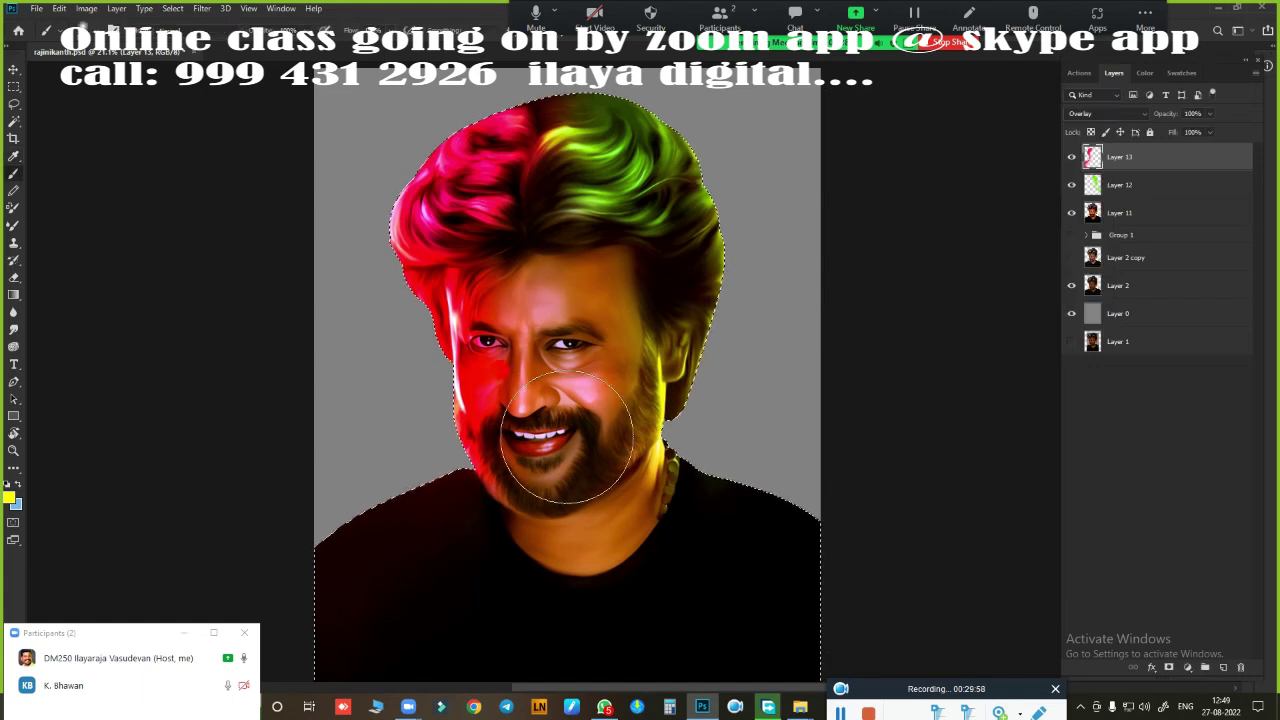
Step: Shrink the brush to about half size, review Layers 12 and 13, and add empty Layer 14
key("bracketleft")
key("bracketleft")
key("bracketleft")
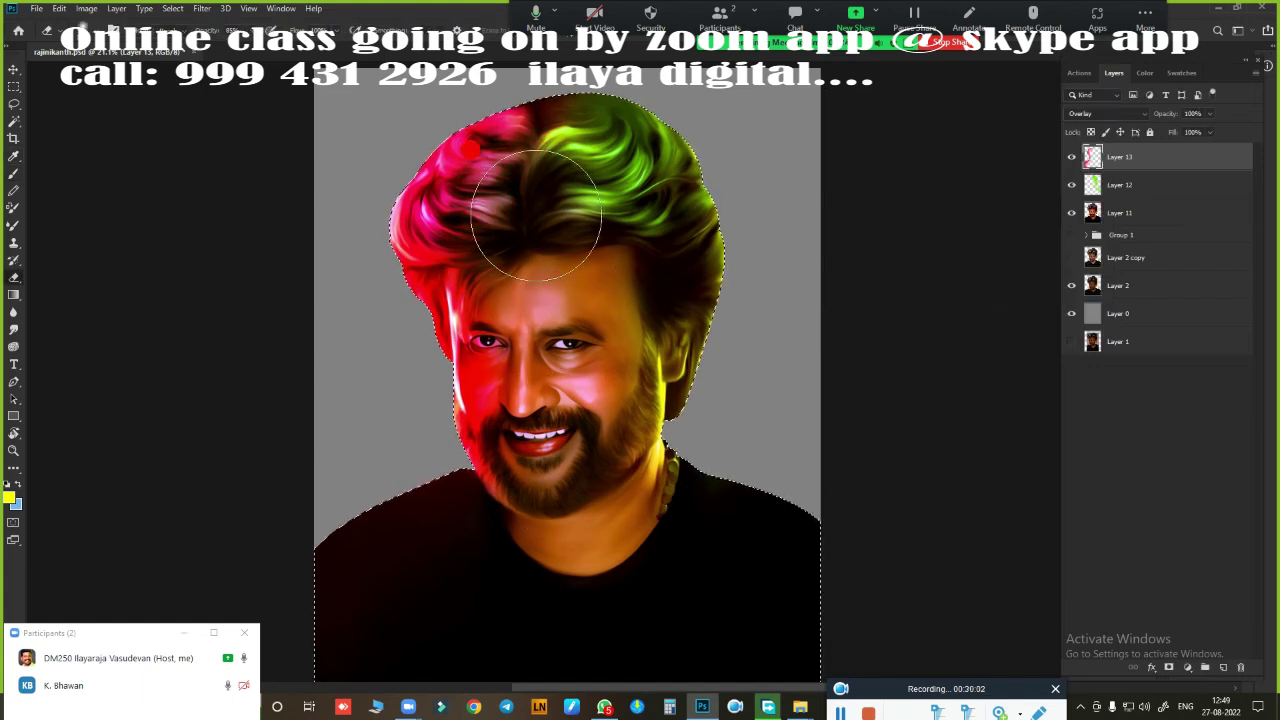
left_click(1143, 186)
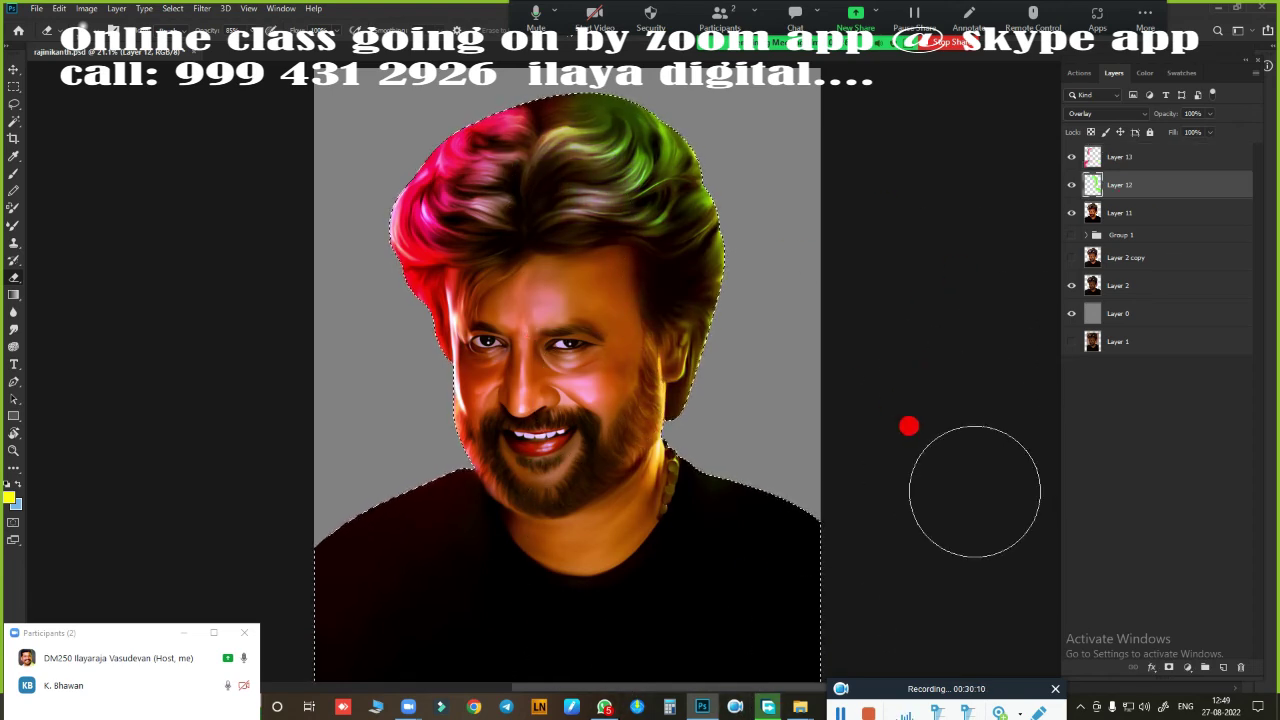
left_click(1120, 157)
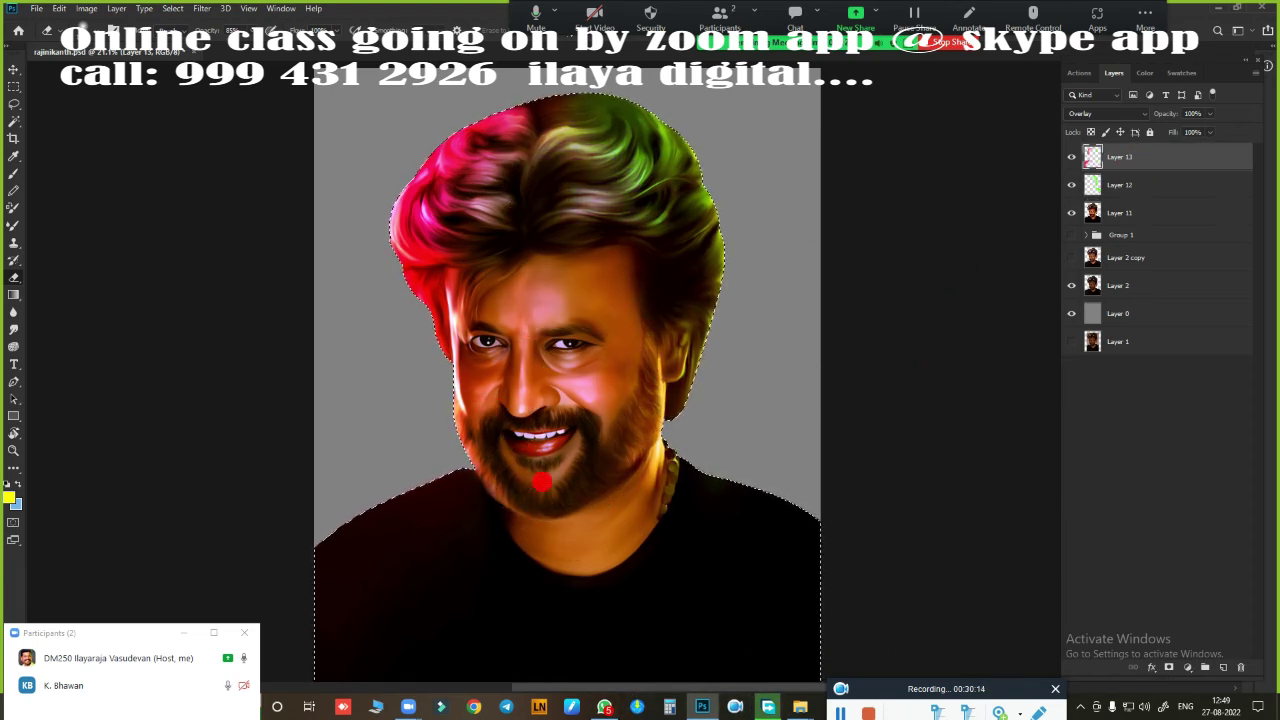
left_click(1222, 667)
Step: Set Layer 14 to Overlay and paint colour over the top-centre hair
left_click(1107, 113)
left_click(1103, 274)
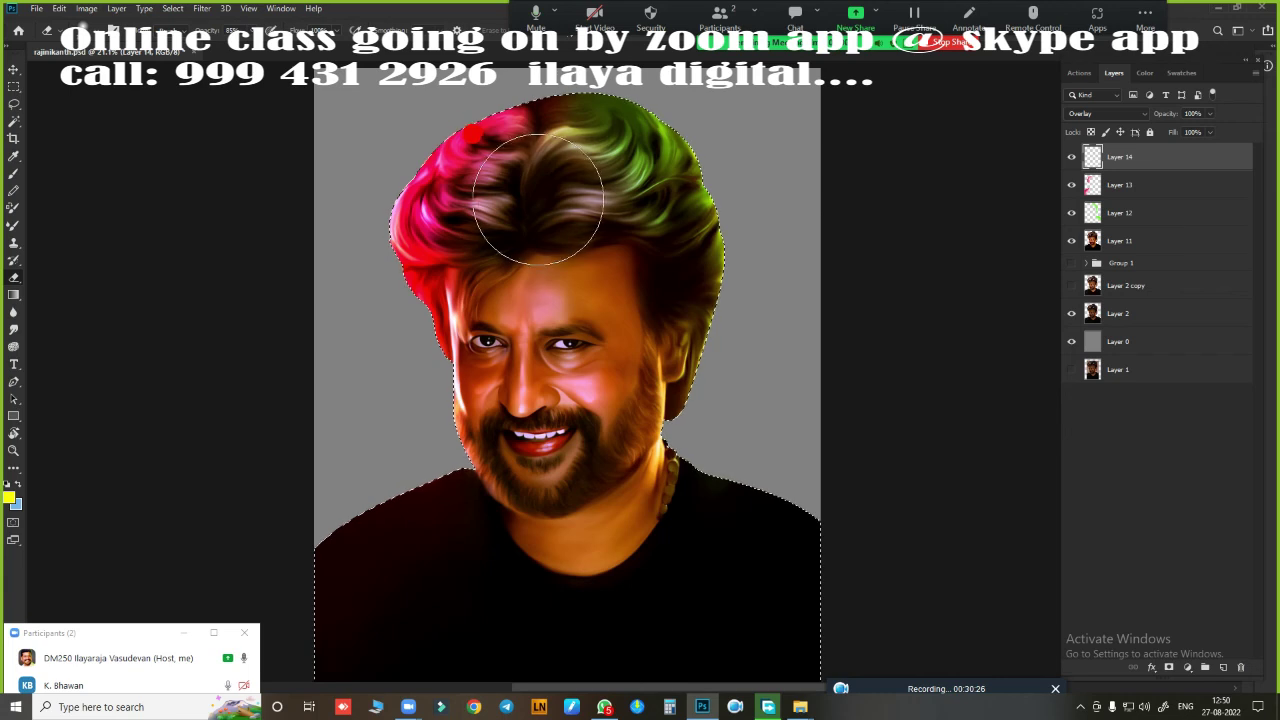
left_click_drag(530, 190, 580, 180)
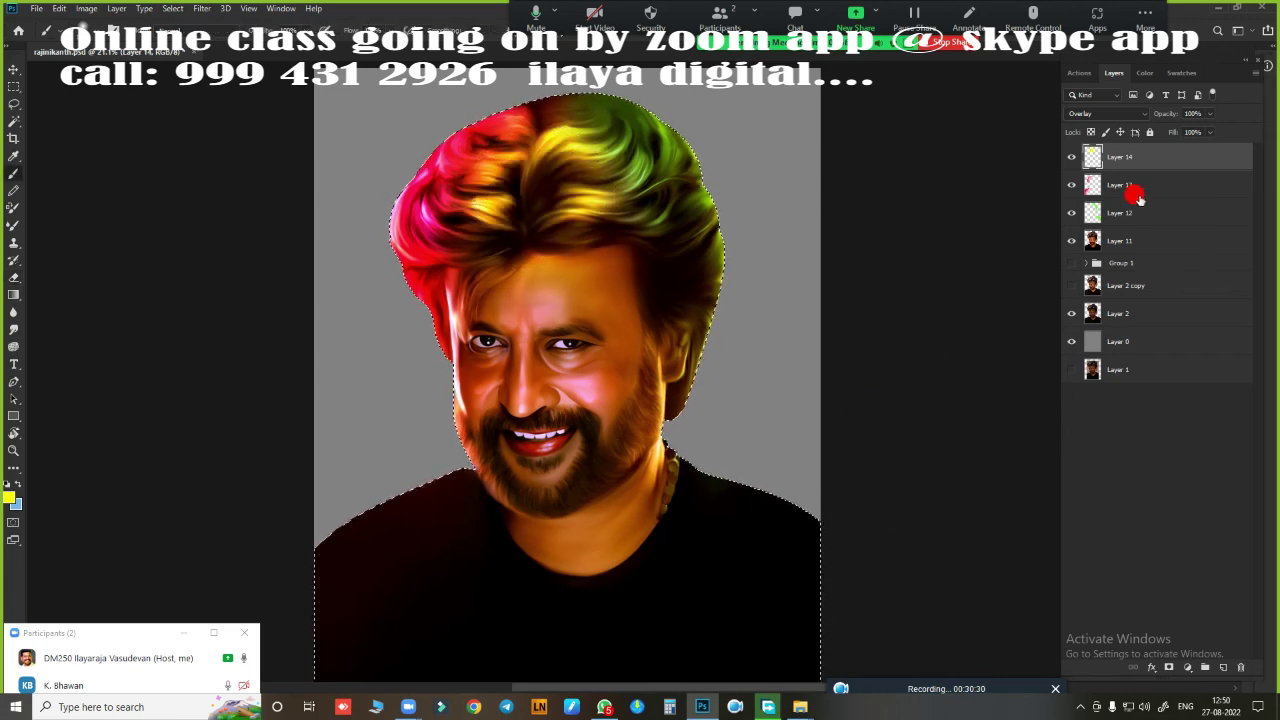
Step: Hue-shift the crown paint toward cyan-green and select the other hair colour layers
key("ctrl+u")
left_click_drag(929, 193, 981, 197)
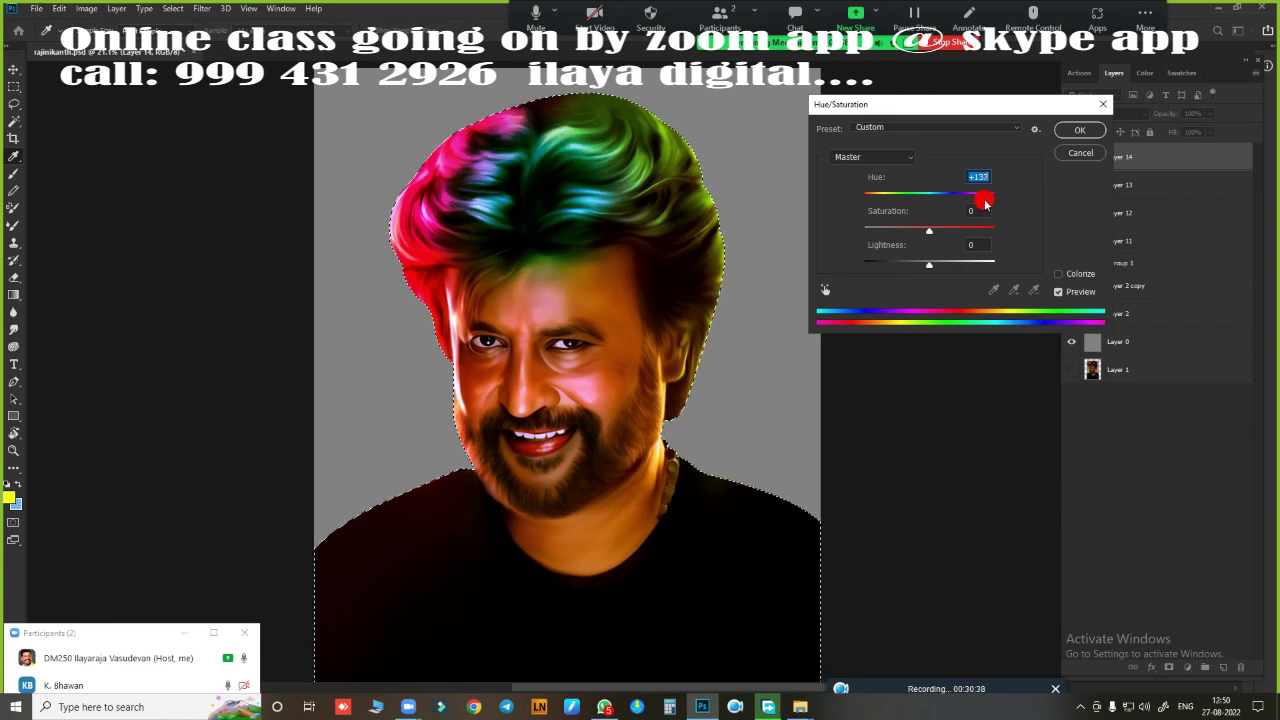
left_click(1080, 130)
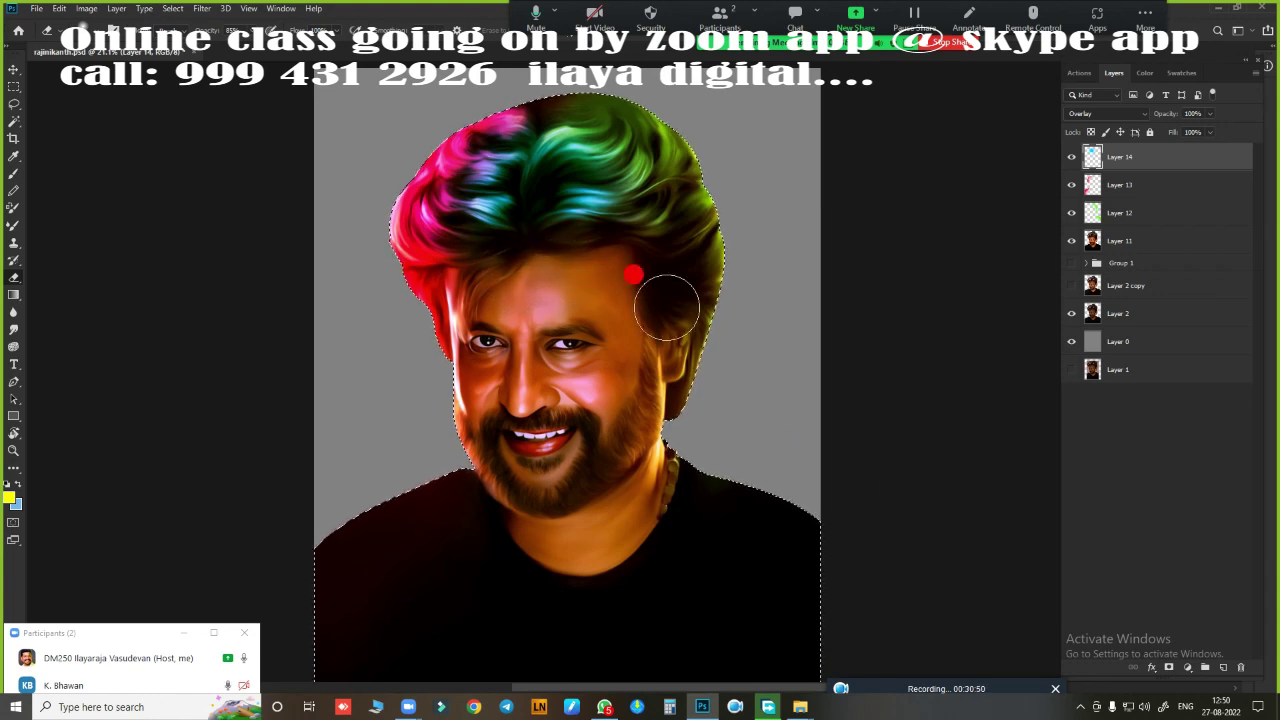
left_click_drag(514, 257, 487, 272)
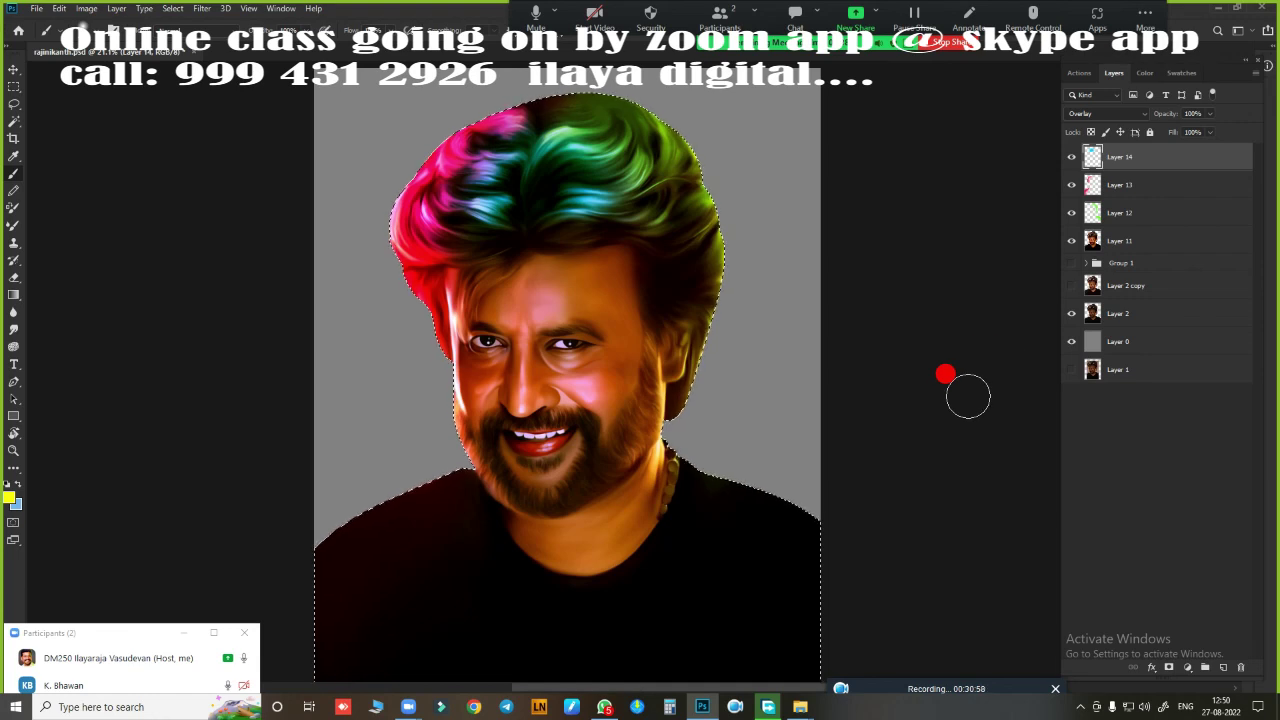
left_click(1128, 211, "shift")
Step: Merge the three hair colour layers and blend them as Overlay at 65% fill
key("ctrl+e")
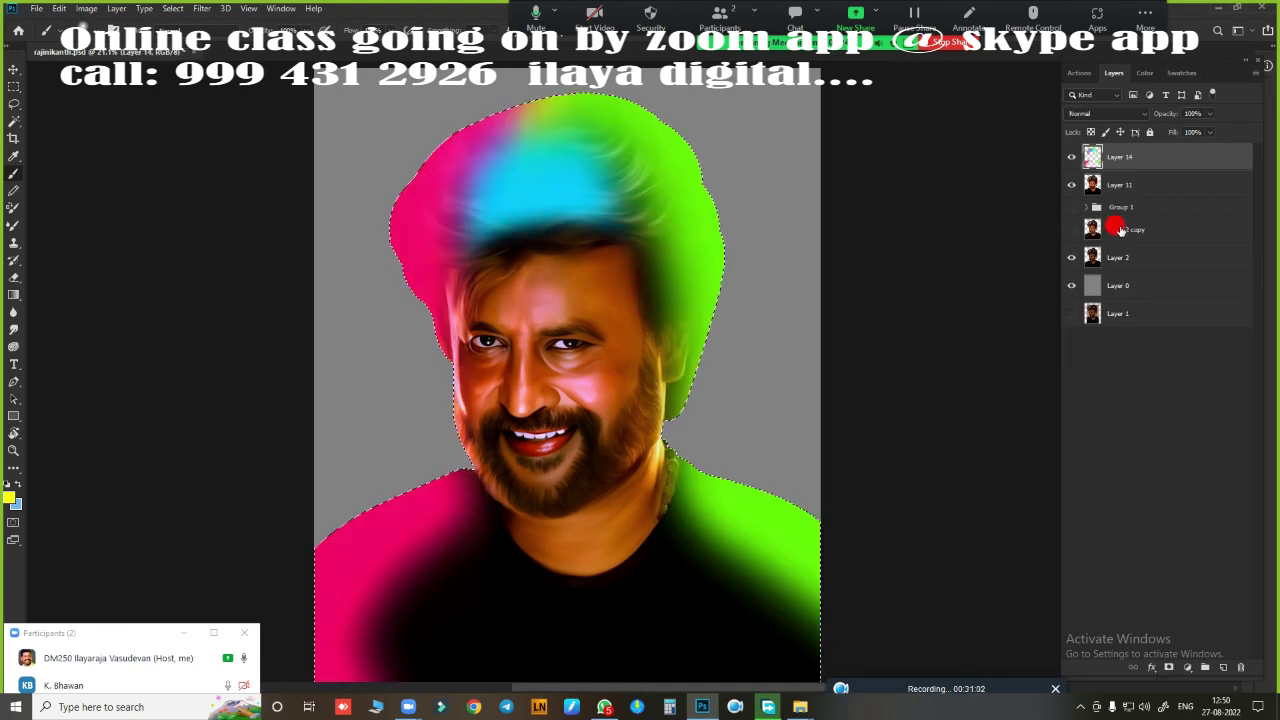
left_click(1100, 114)
left_click(1080, 270)
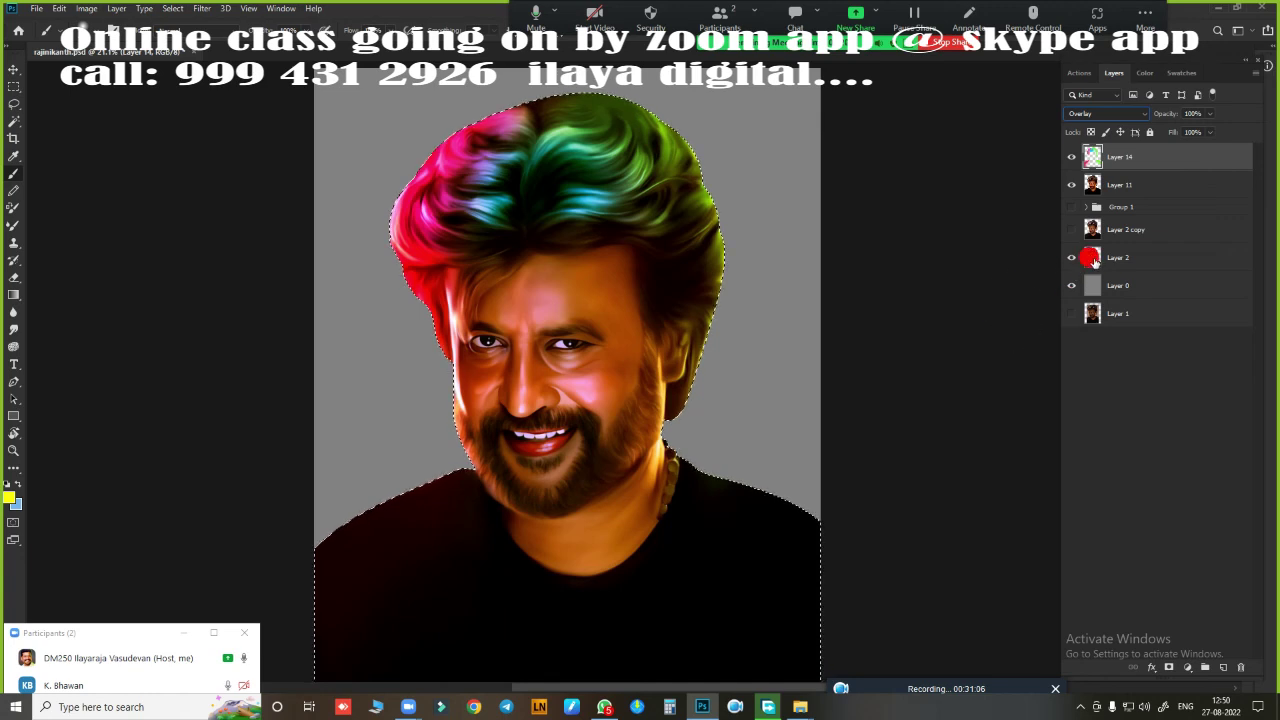
left_click(1210, 132)
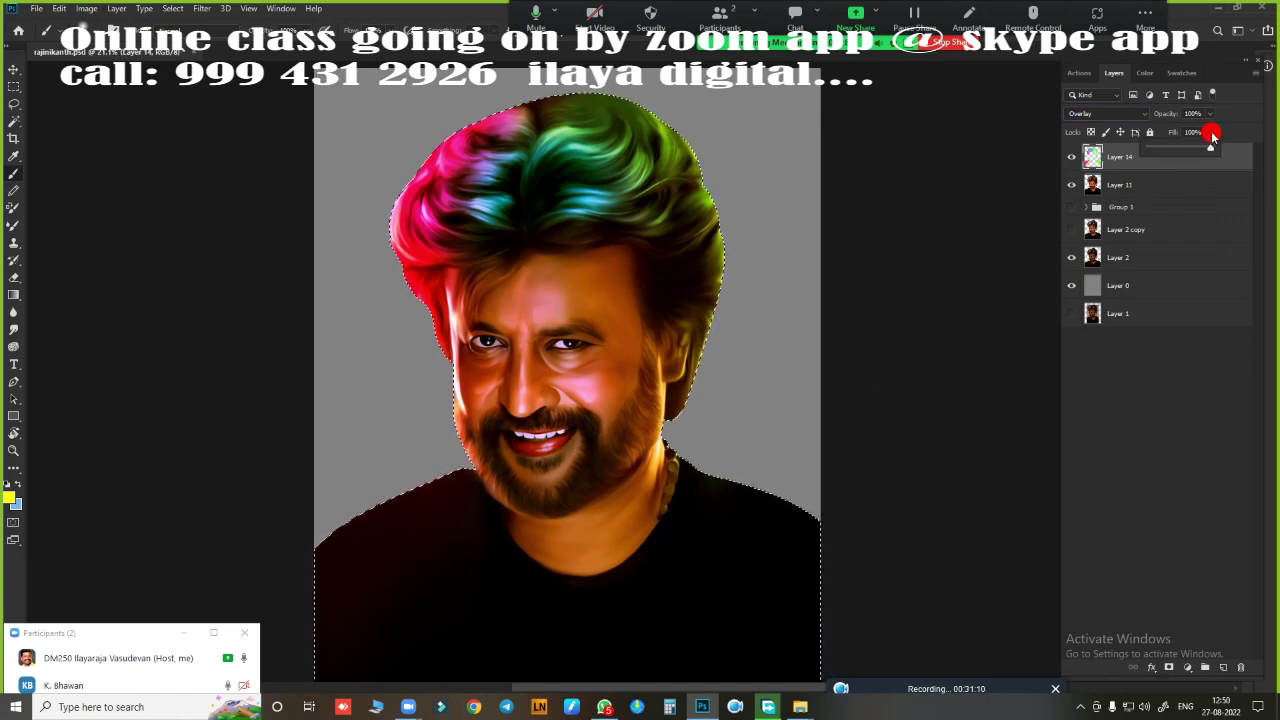
mouse_move(1189, 151)
left_mouse_down()
mouse_move(1158, 156)
mouse_move(1216, 144)
left_mouse_up()
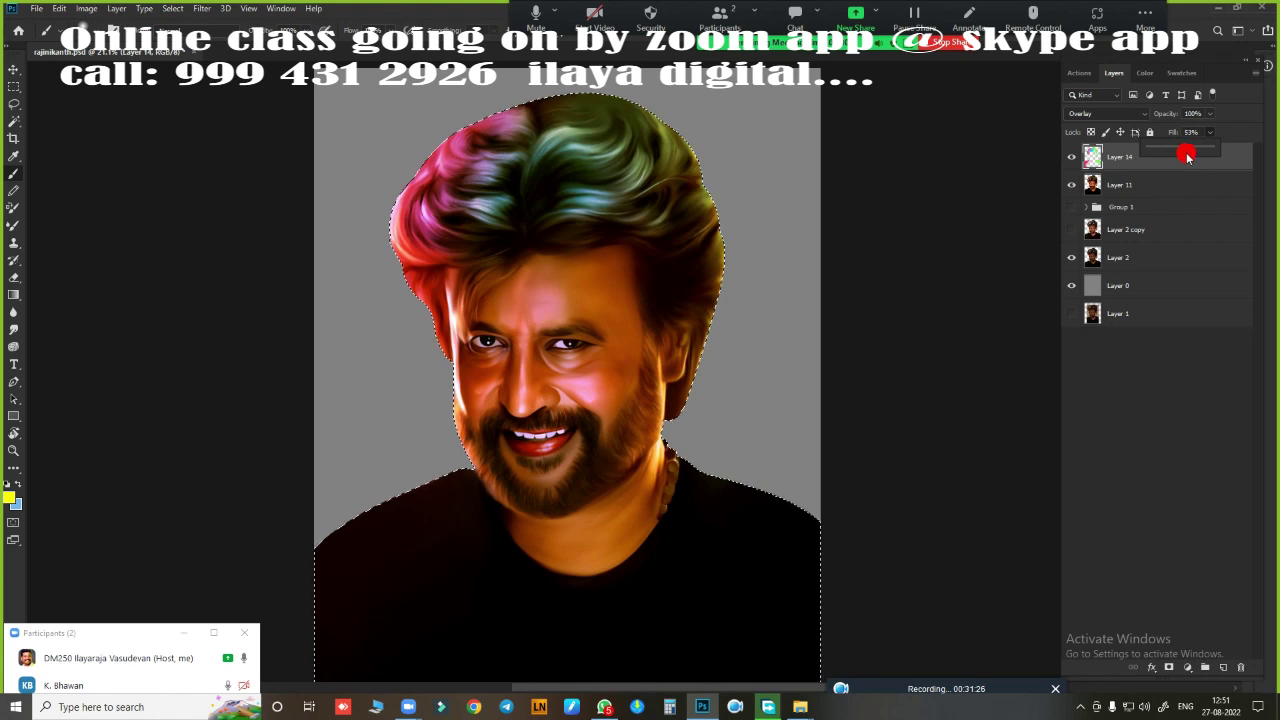
left_click(1163, 203)
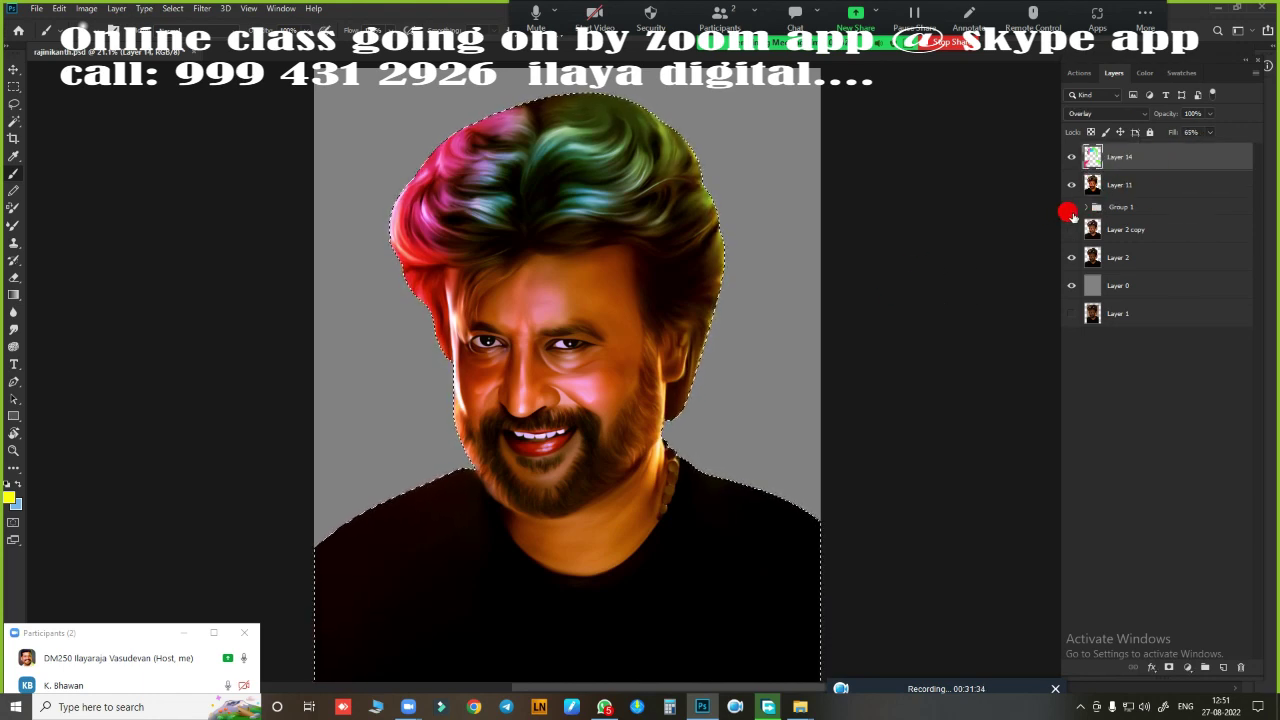
Step: Merge the hair colours into painted portrait Layer 11 and toggle visibility to compare
left_click(1149, 184, "shift")
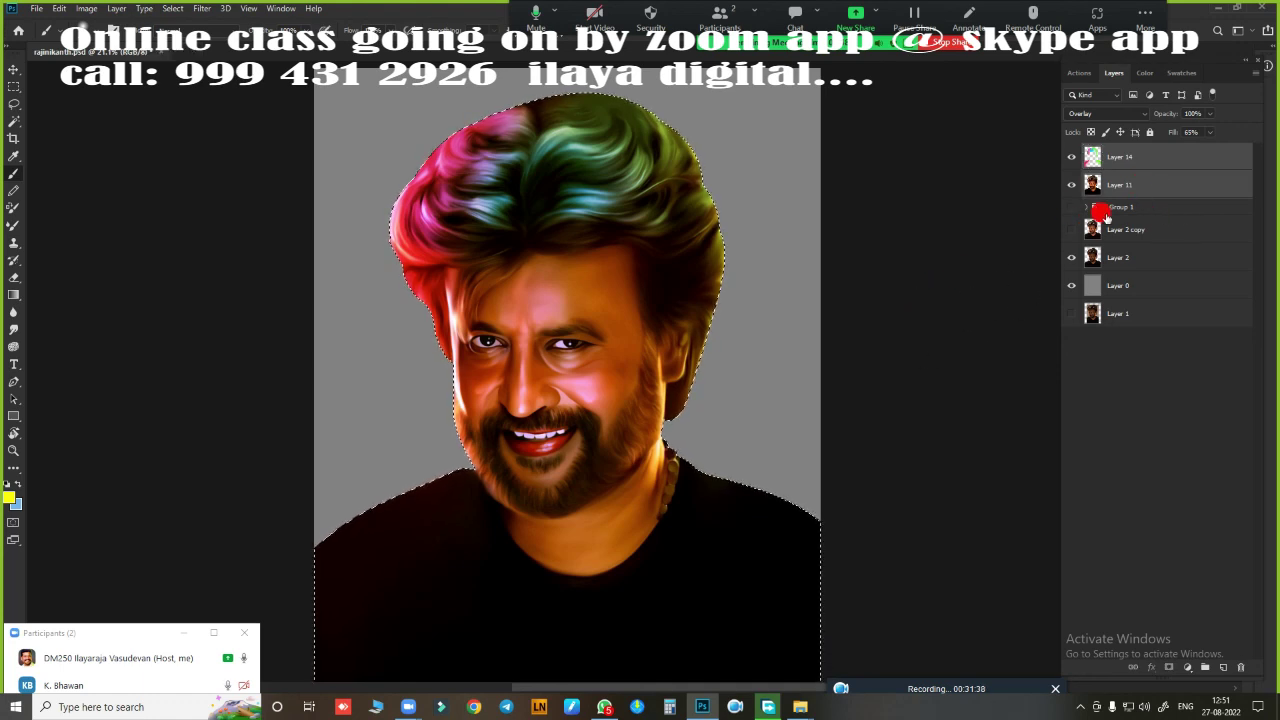
key("ctrl+e")
left_click(1072, 158)
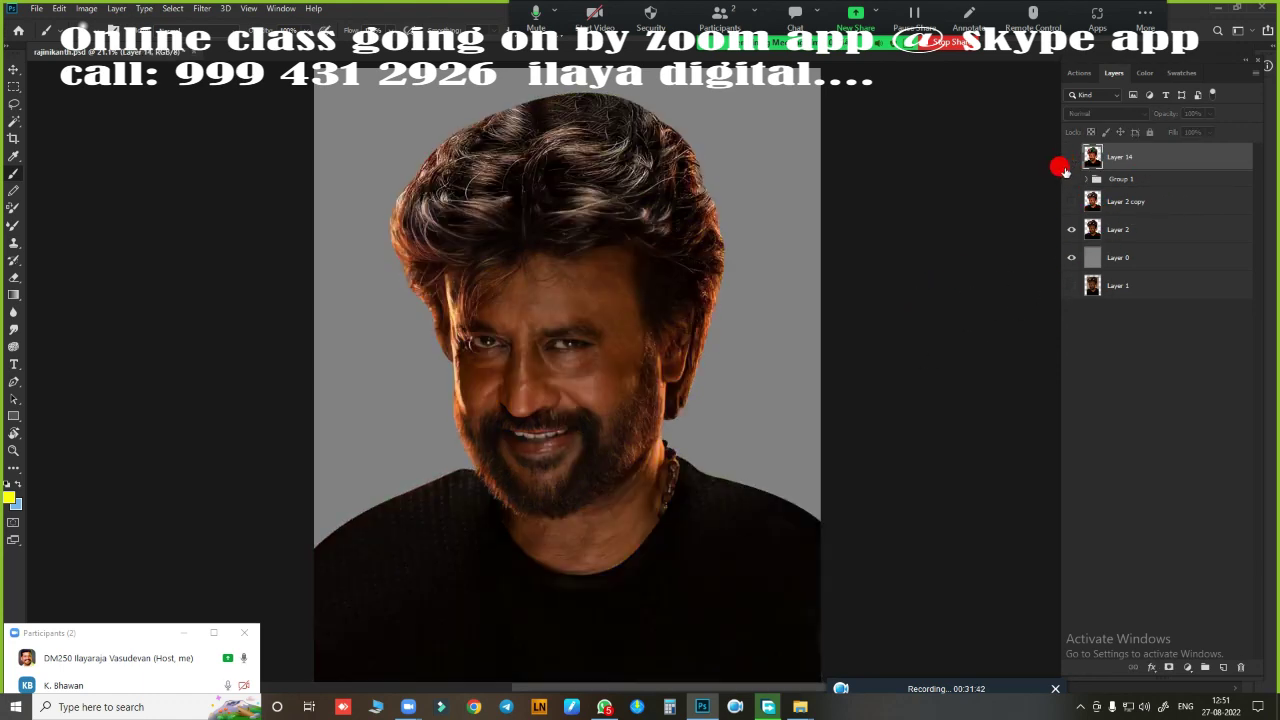
left_click(1071, 157)
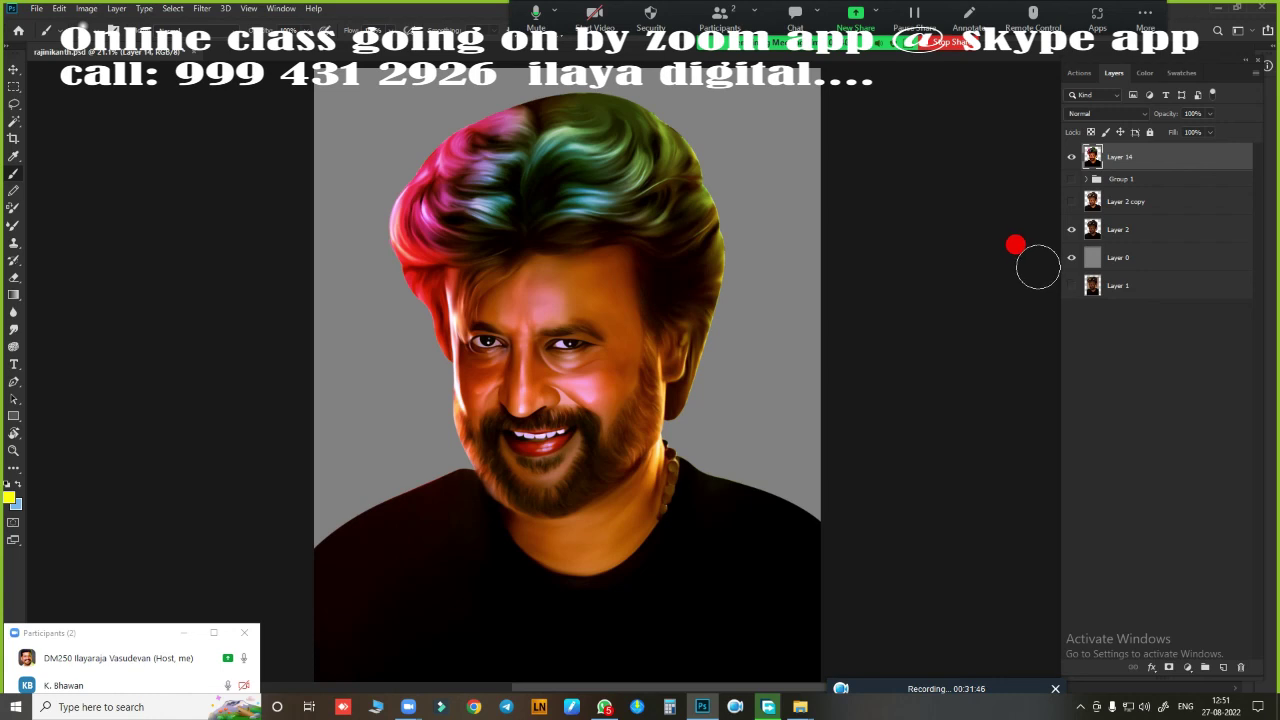
Step: Add a new empty layer and choose a light painting colour with a thin brush
left_click(1223, 667)
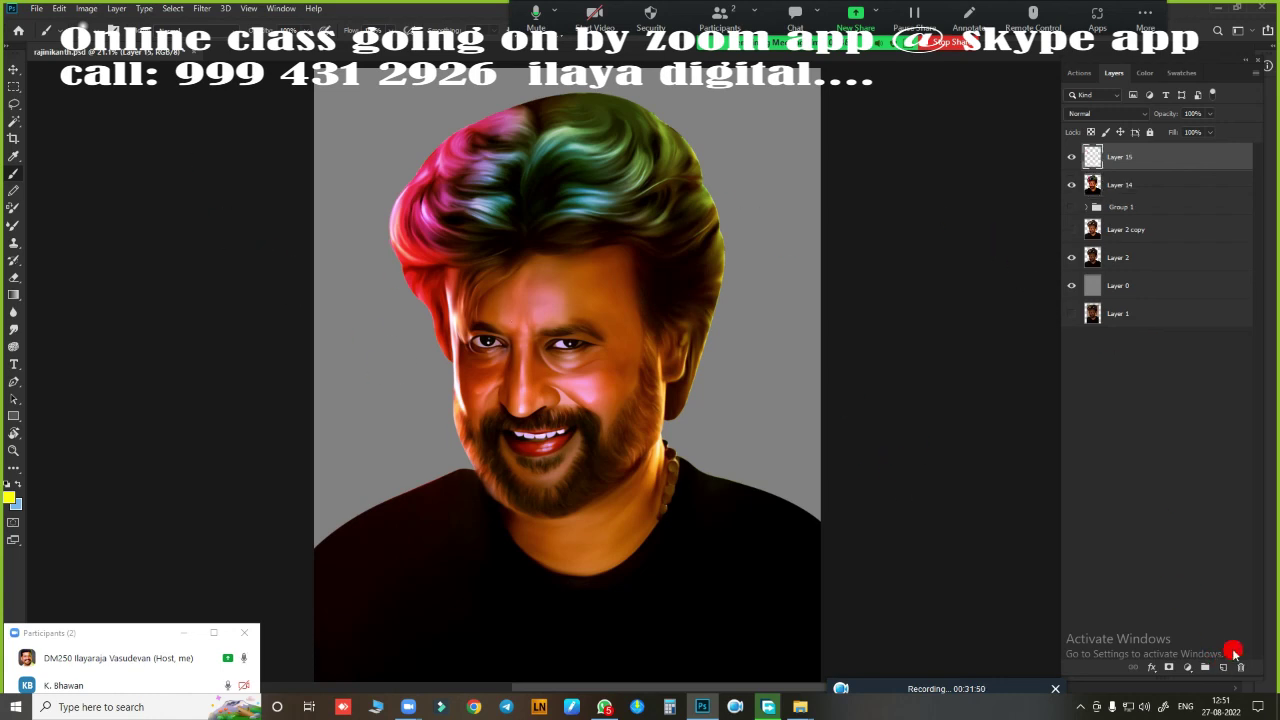
left_click(8, 495)
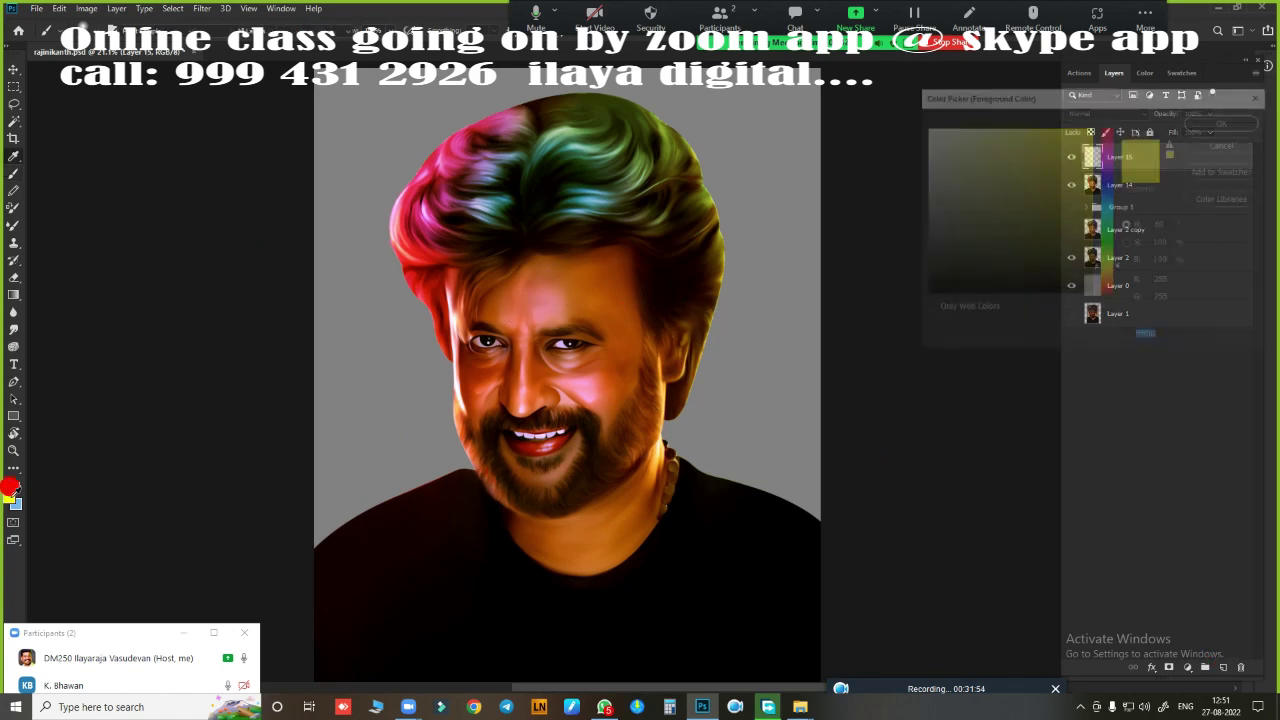
left_click(1206, 120)
right_click(472, 337)
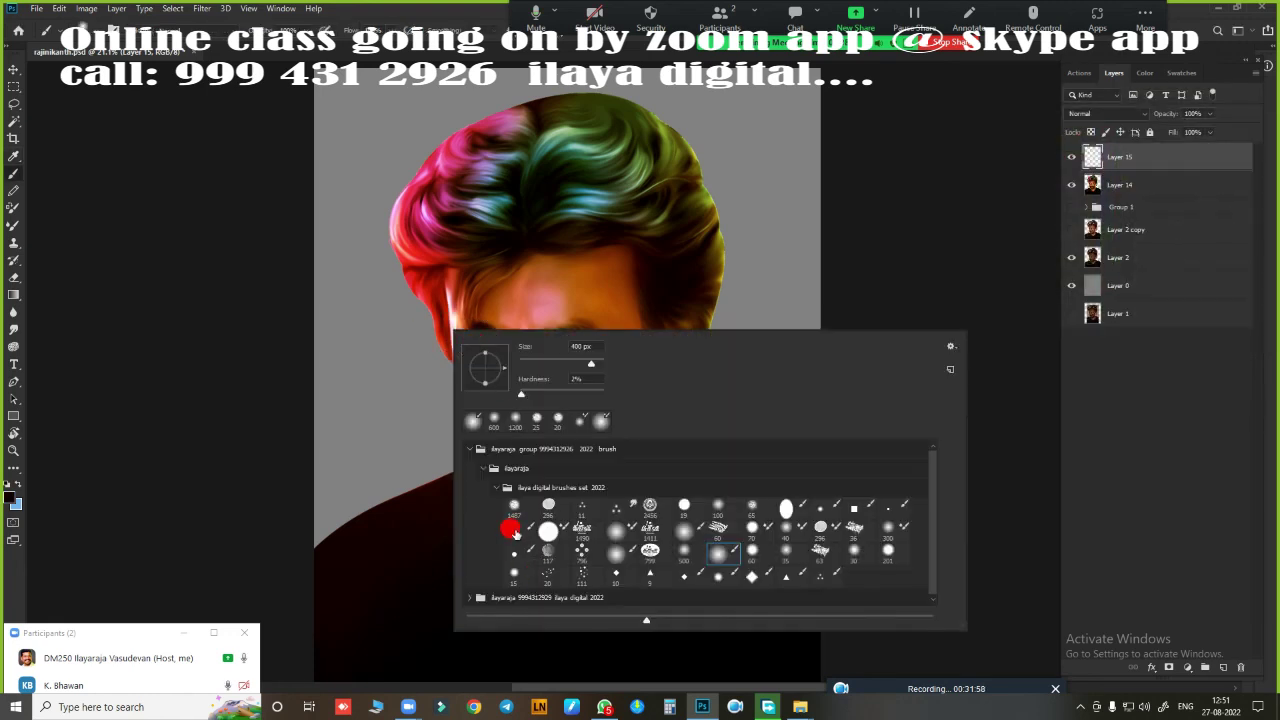
left_click(755, 577)
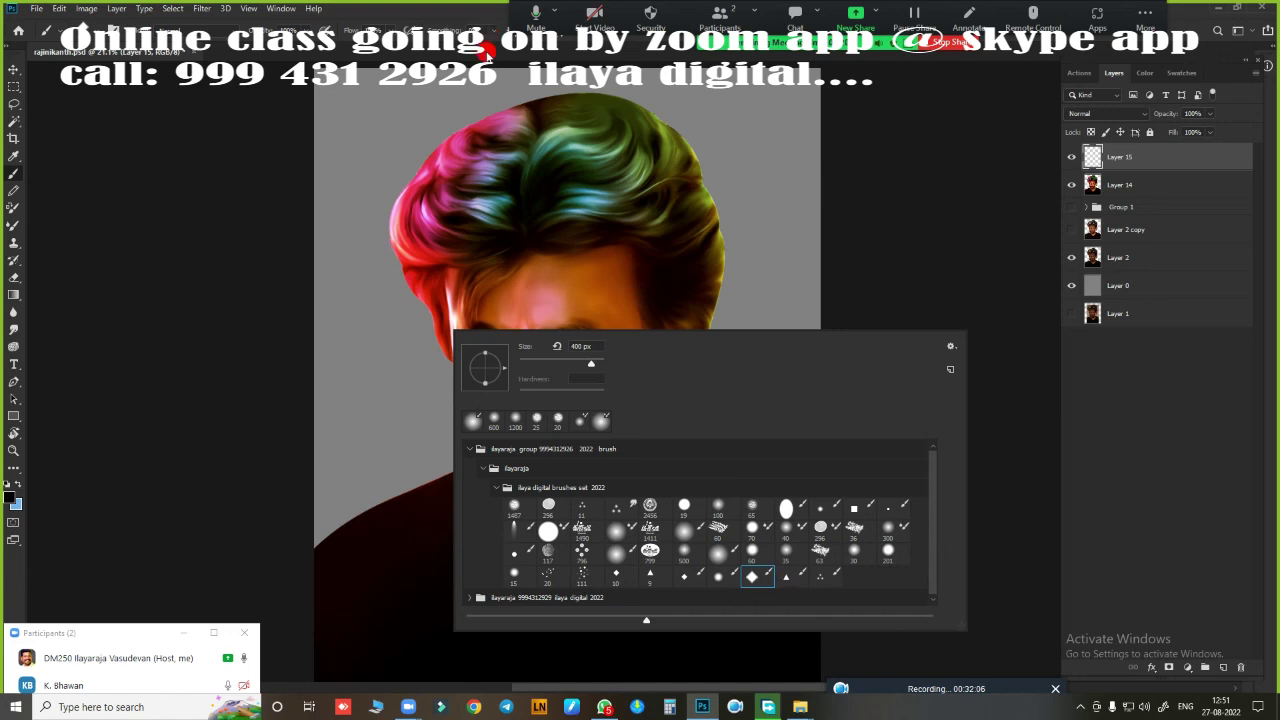
Step: Save and close the portrait, then reopen the saved rajinikanth file
key("ctrl+s")
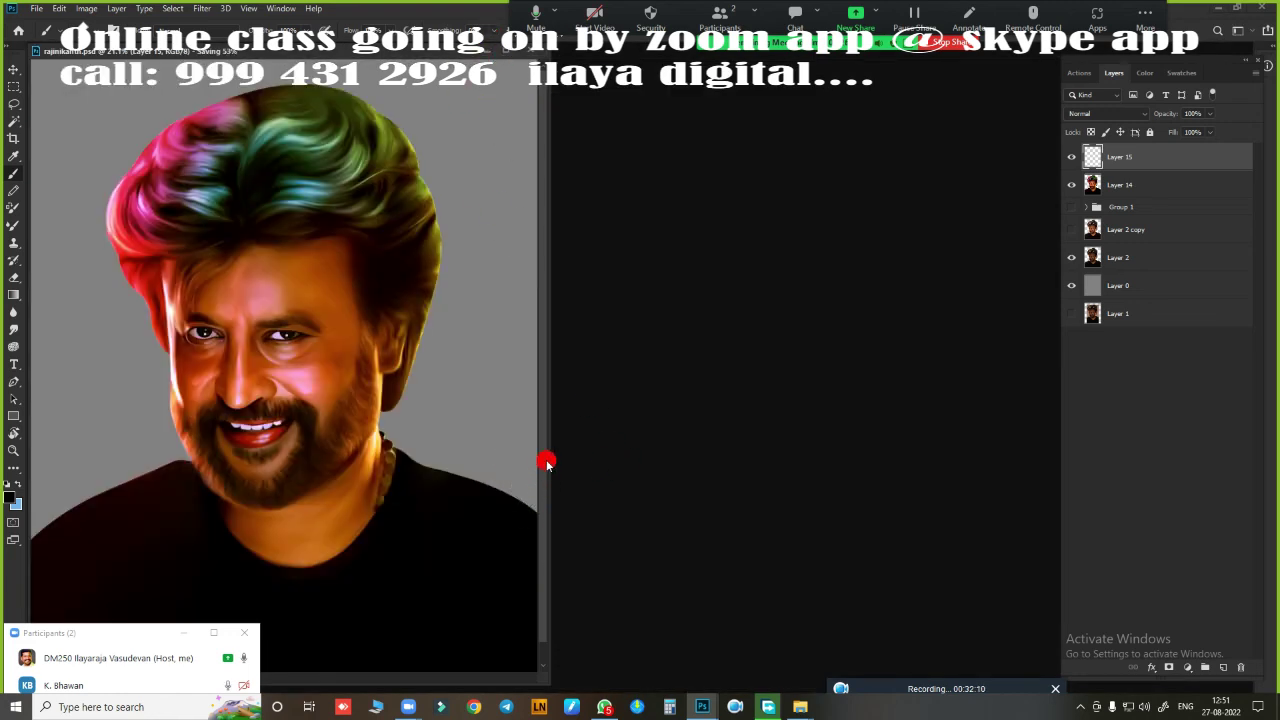
key("ctrl+w")
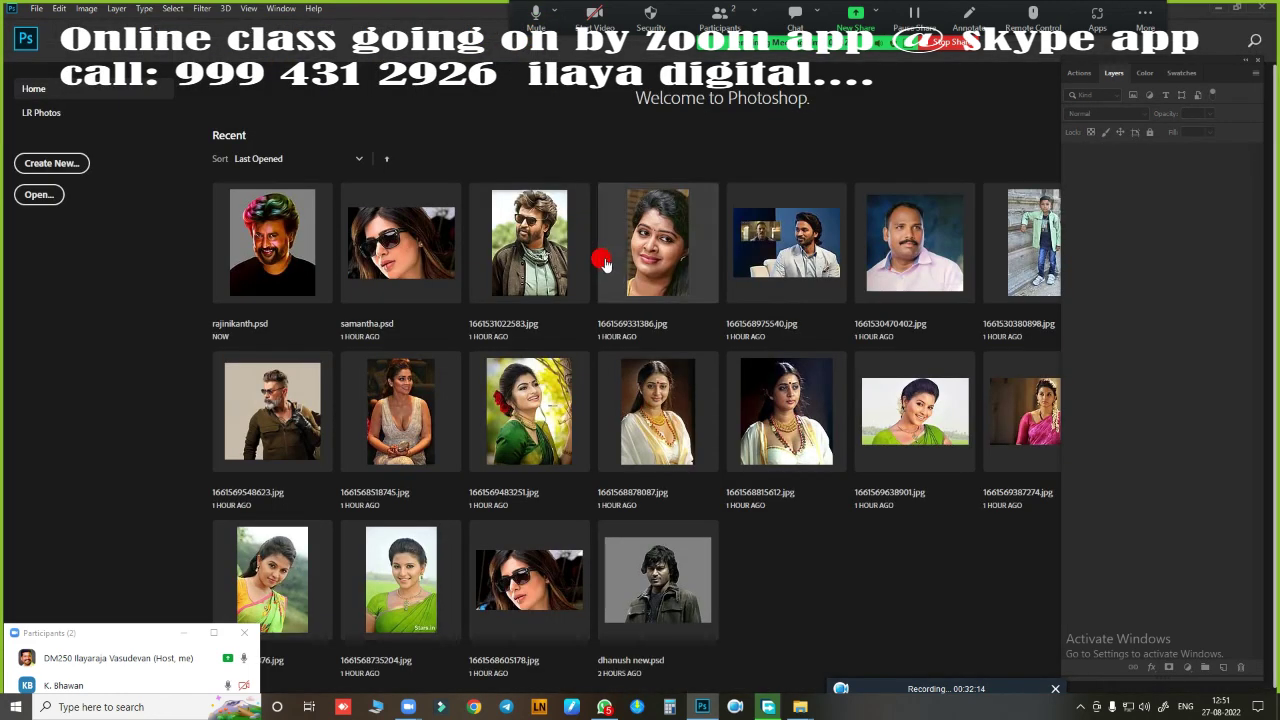
left_click(40, 194)
left_click(36, 340)
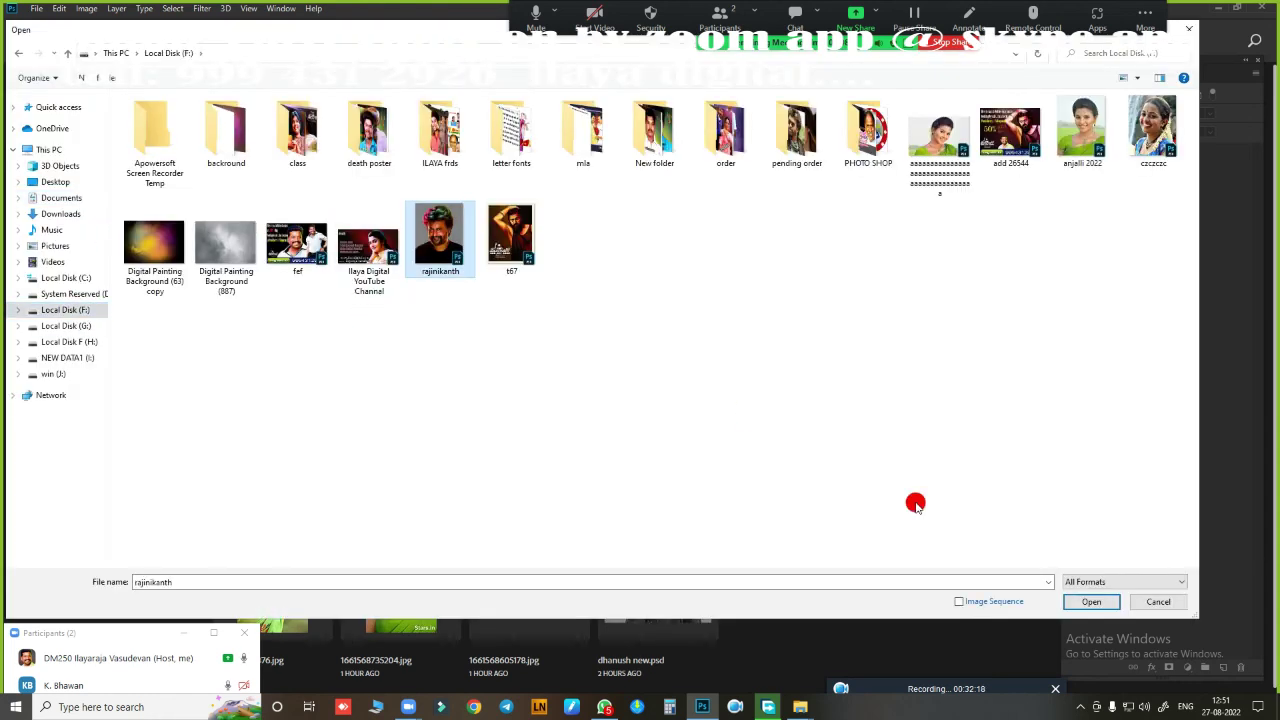
key("Return")
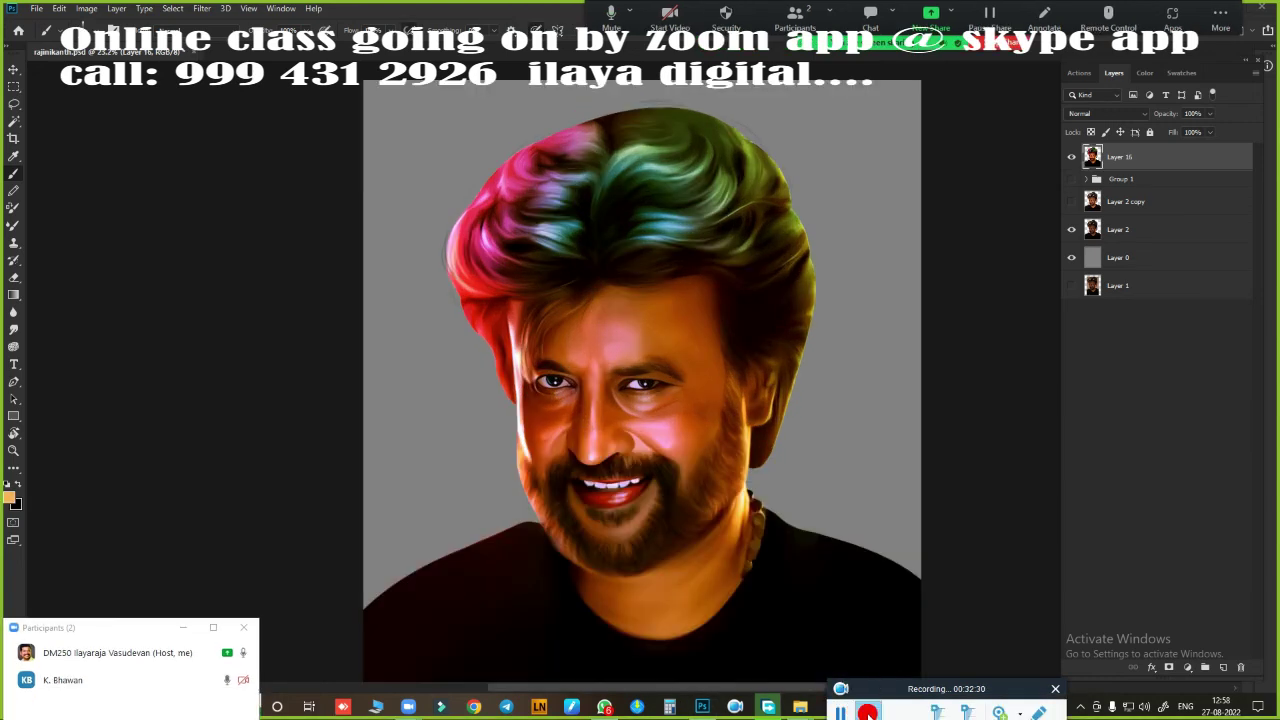
Step: Zoom in on the hair above the forehead and undo a misplaced strand
scroll(645, 318, "up", 2)
scroll(686, 329, "up", 2)
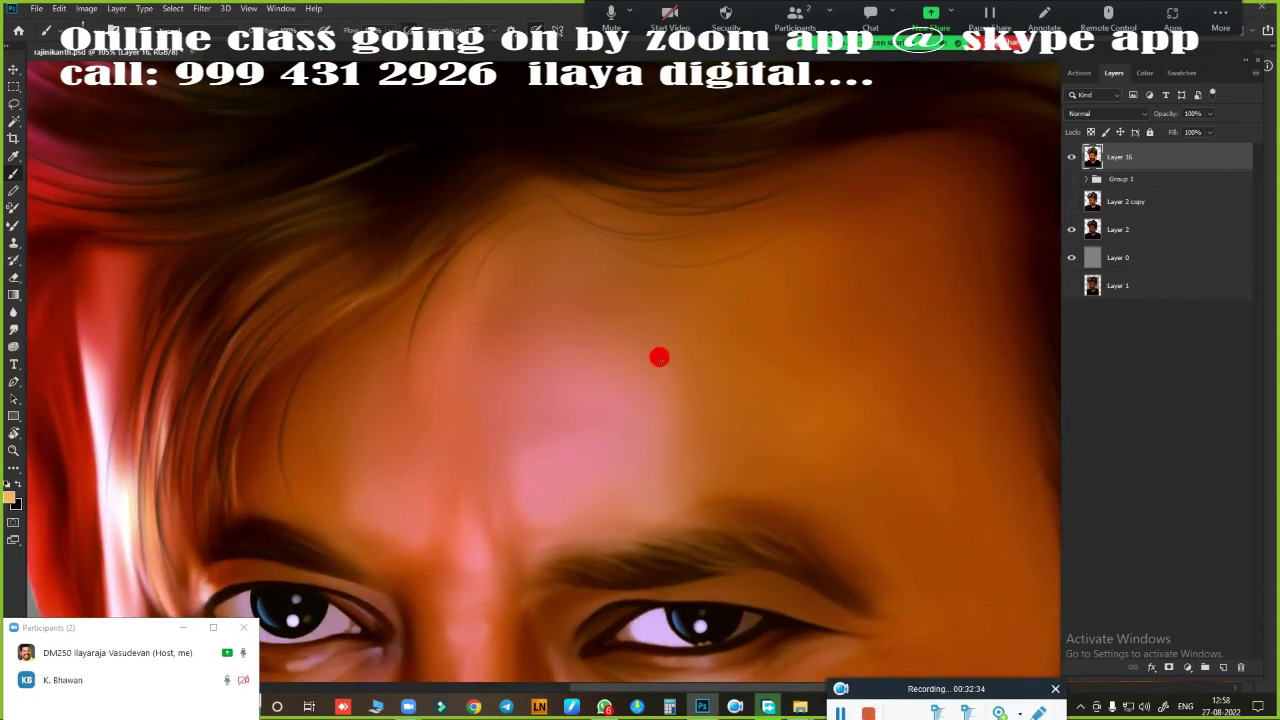
scroll(735, 410, "up", 2)
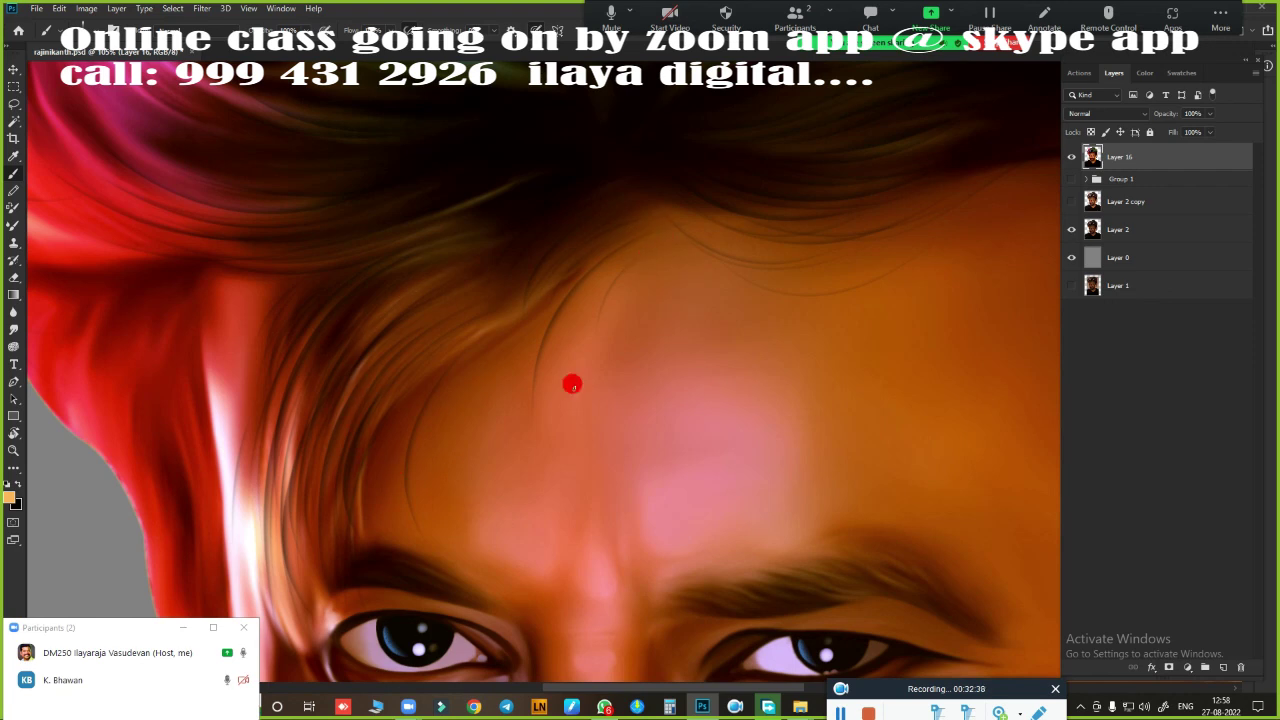
left_click_drag(700, 323, 642, 479)
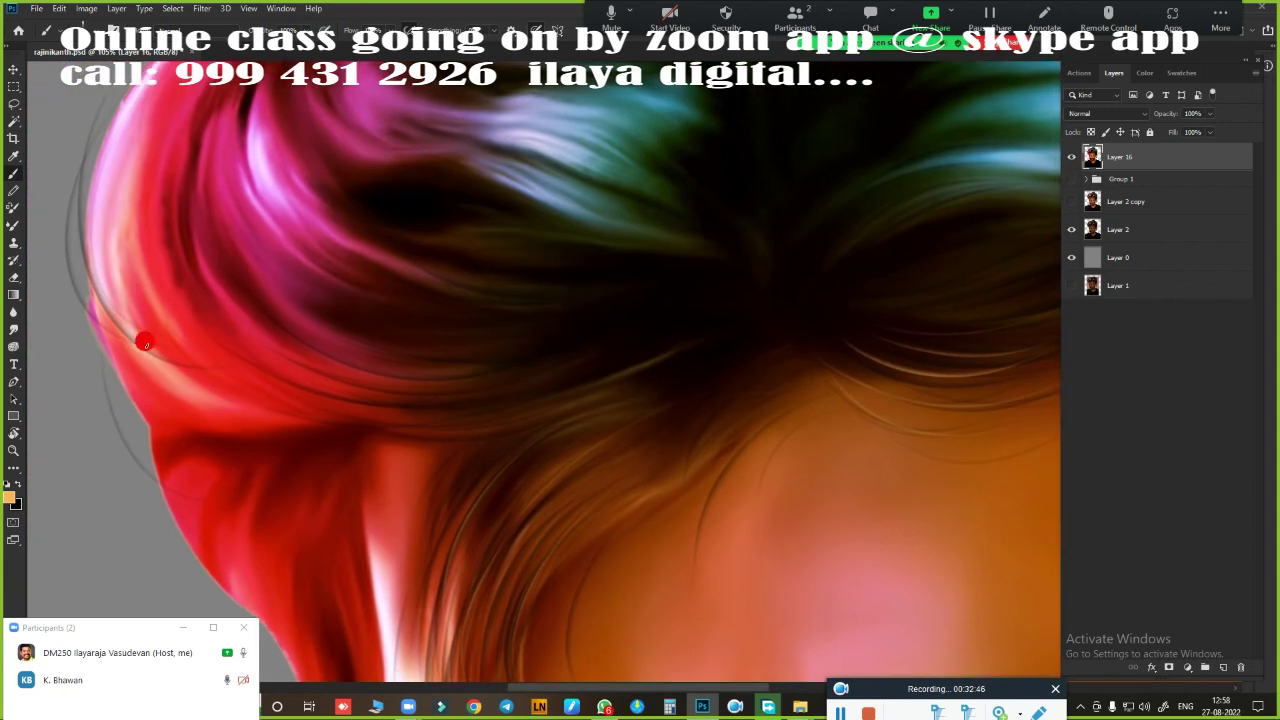
scroll(477, 443, "down", 3)
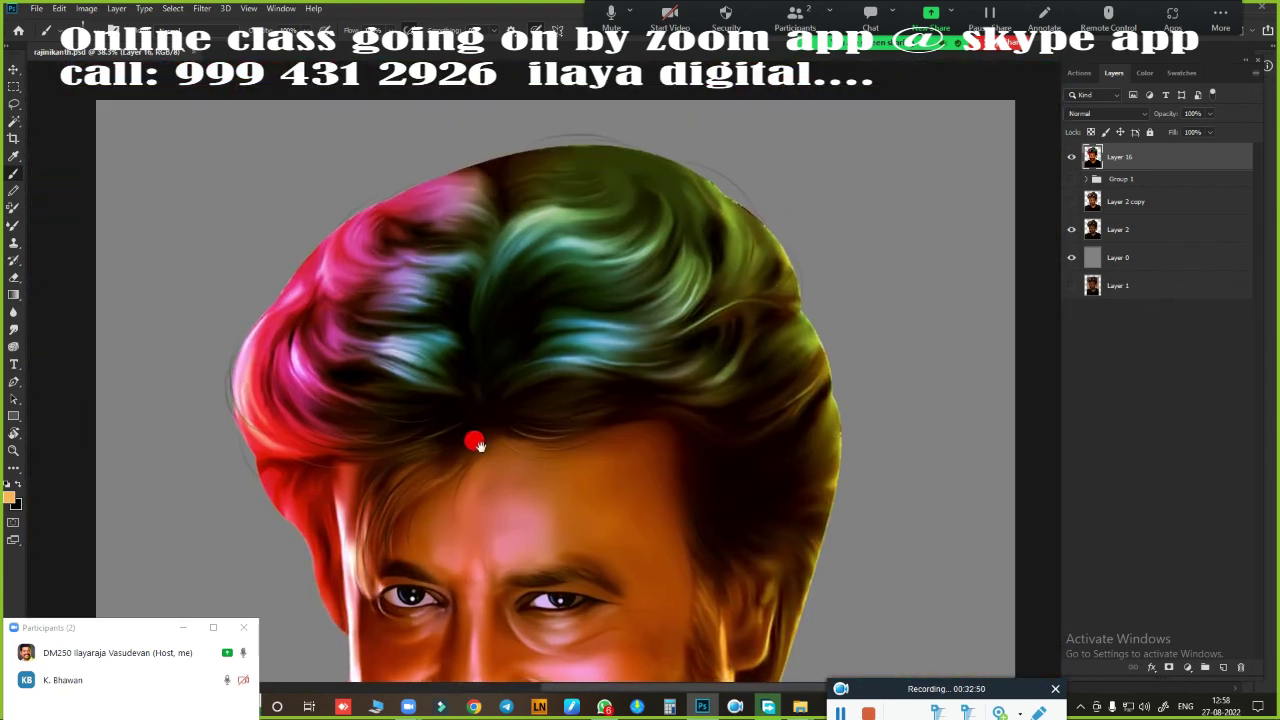
scroll(476, 442, "up", 3)
key("ctrl+z")
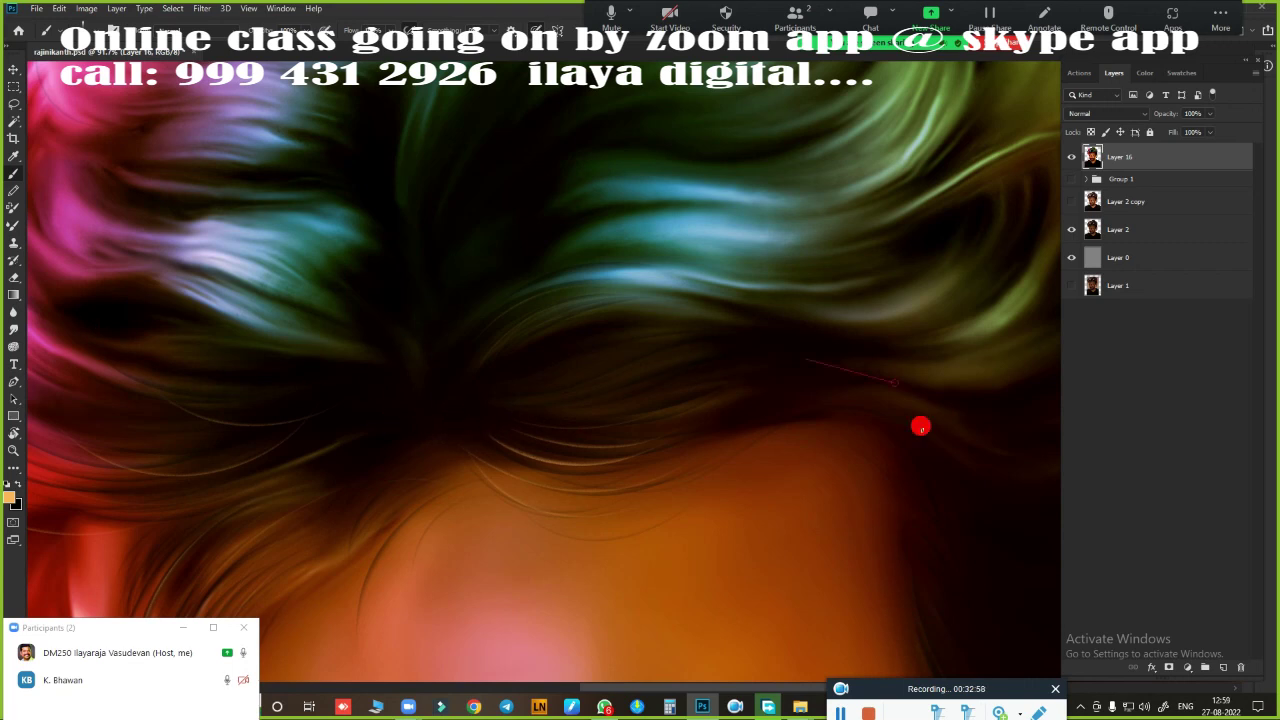
Step: Paint thin light strands across the right and top hair, then save the portrait
scroll(766, 463, "down", 2)
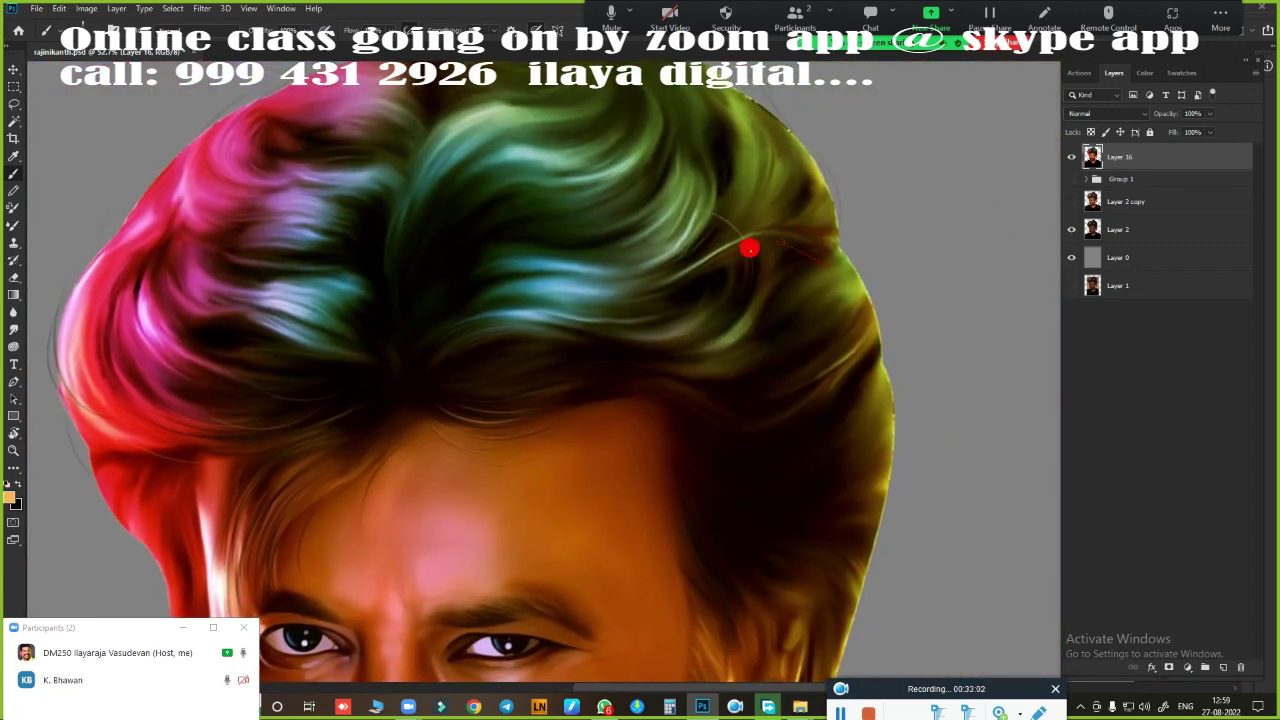
left_click_drag(749, 248, 604, 378)
left_click_drag(483, 240, 555, 228)
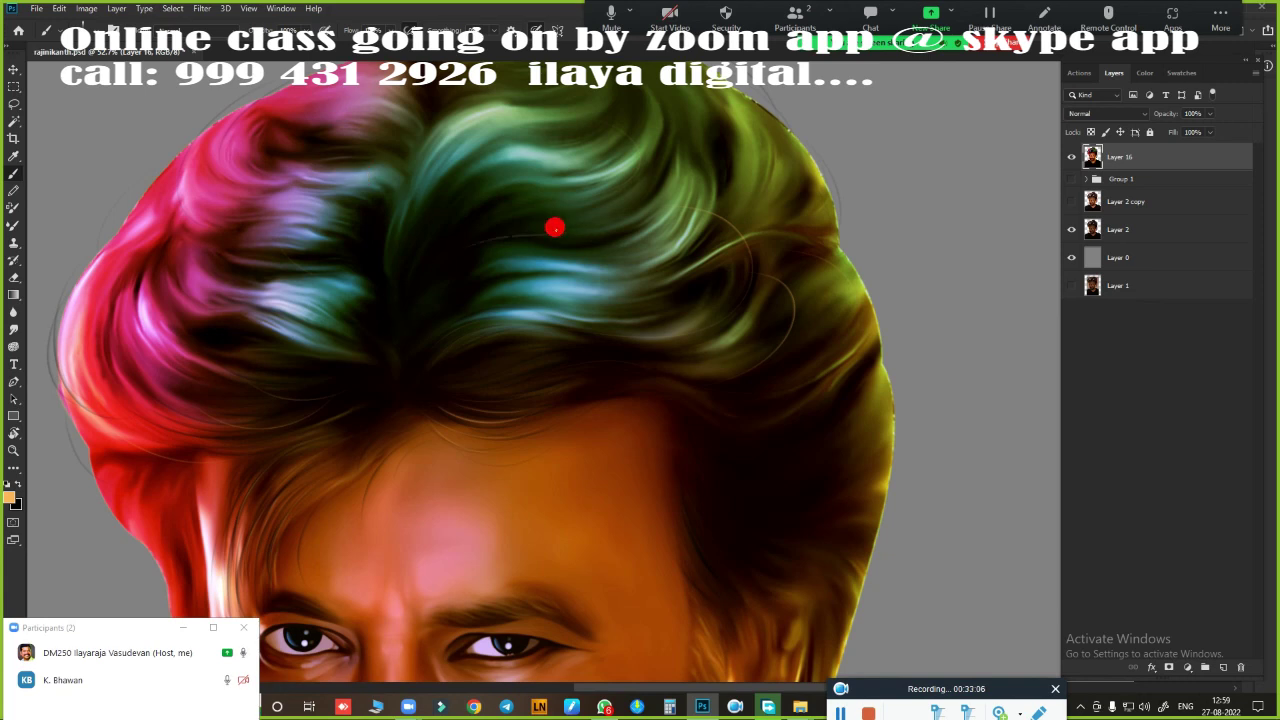
scroll(751, 246, "down", 2)
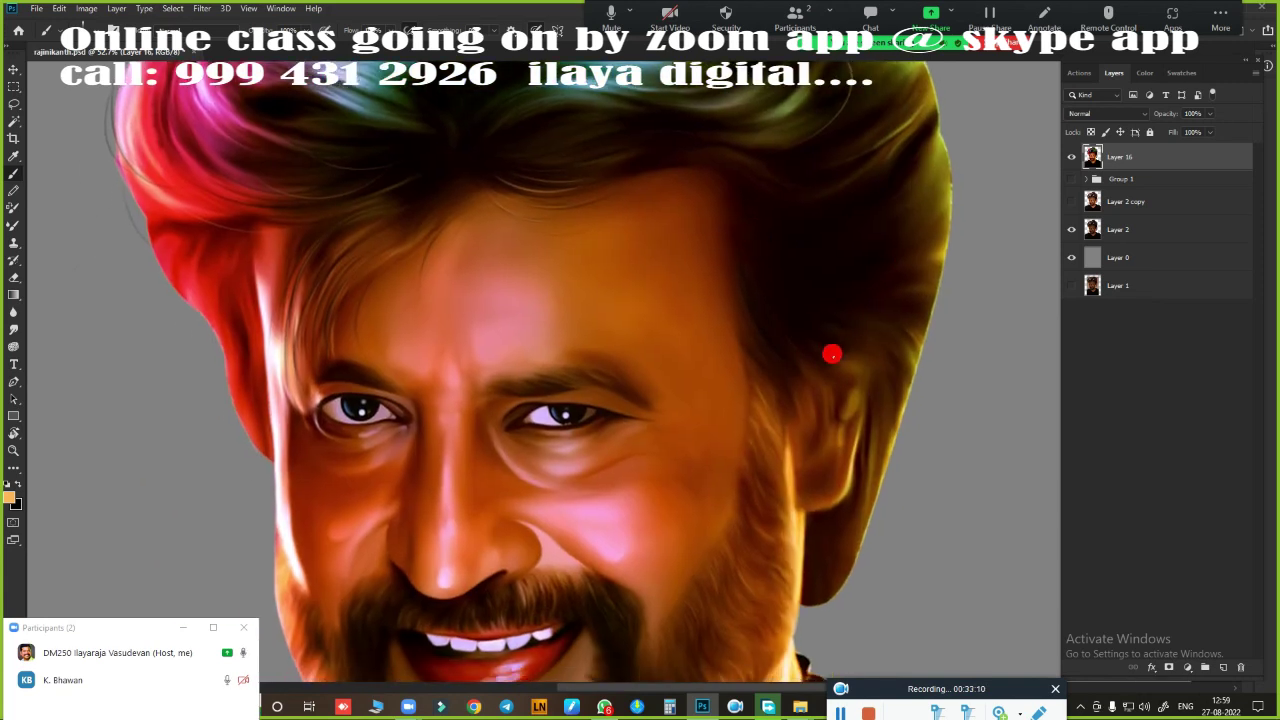
scroll(726, 360, "down", 1)
scroll(733, 424, "down", 1)
scroll(733, 424, "up", 1)
key("ctrl+s")
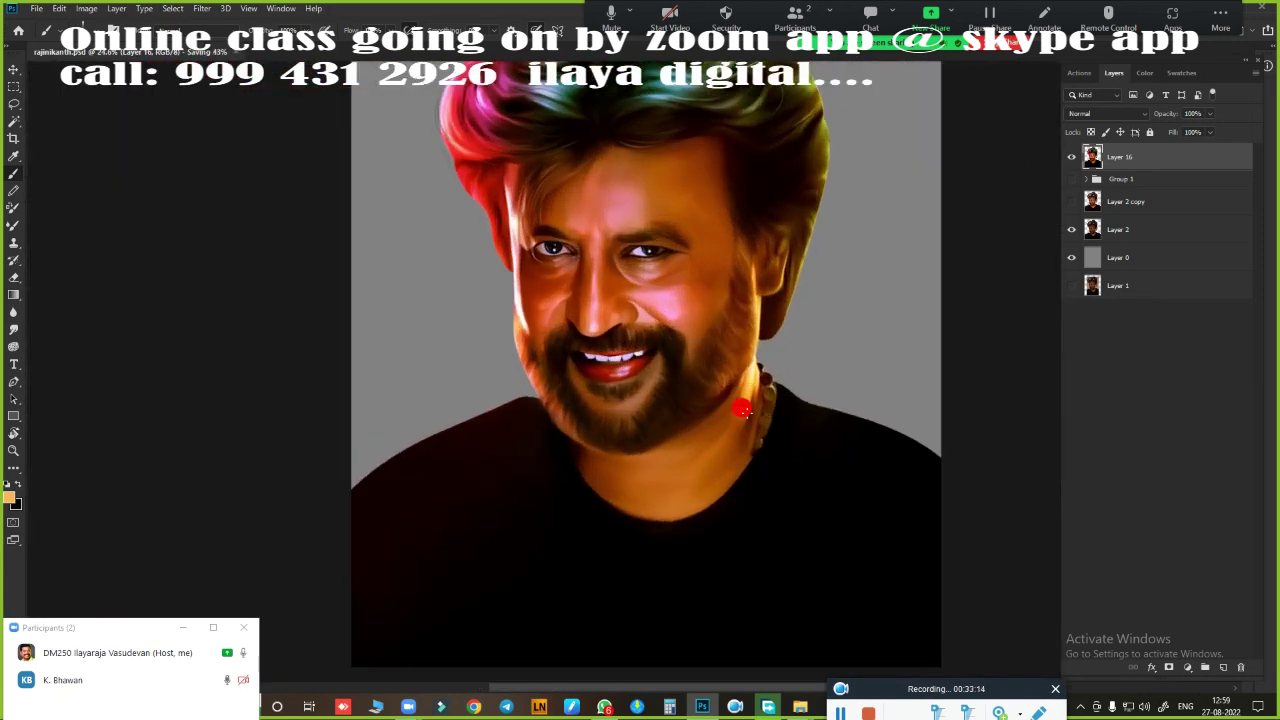